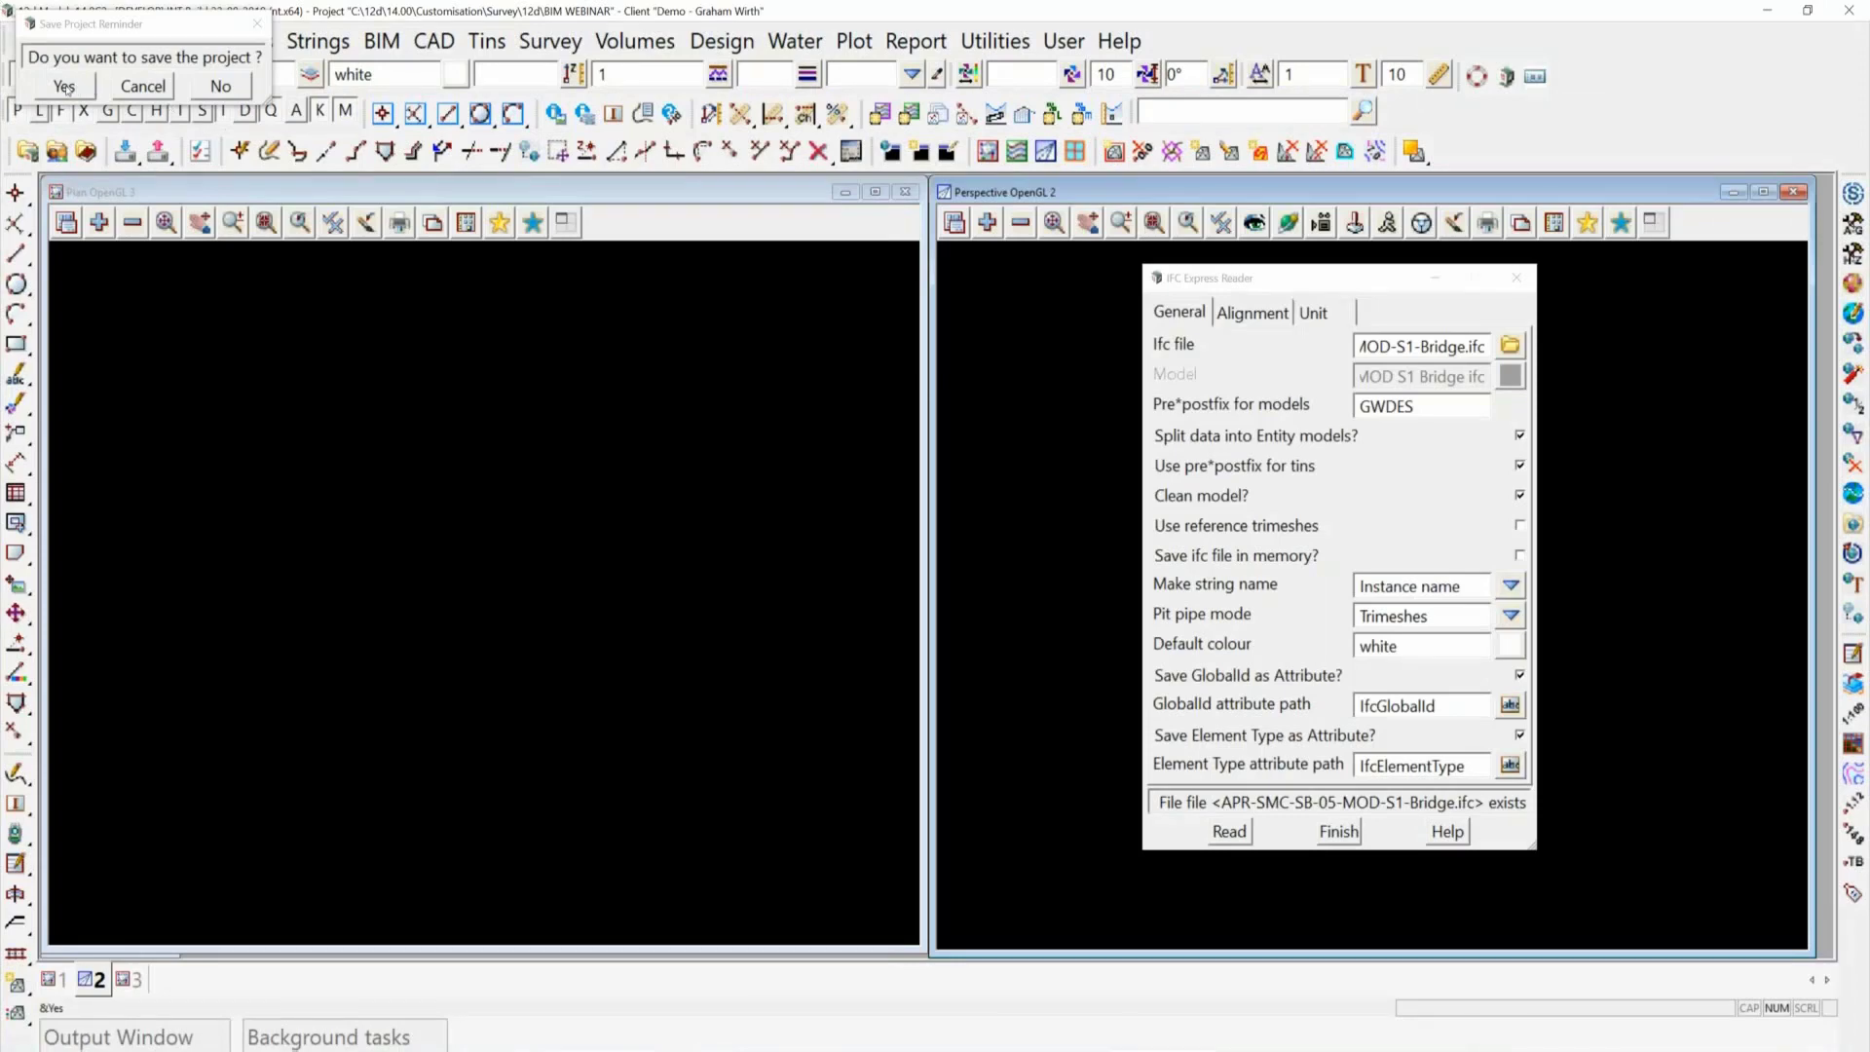
Save the project and read APR-SMC-SB-05-MOD-S1-Bridge.ifc into entity models with the GWDES prefix, closing the IFC reader.
left_click(69, 89)
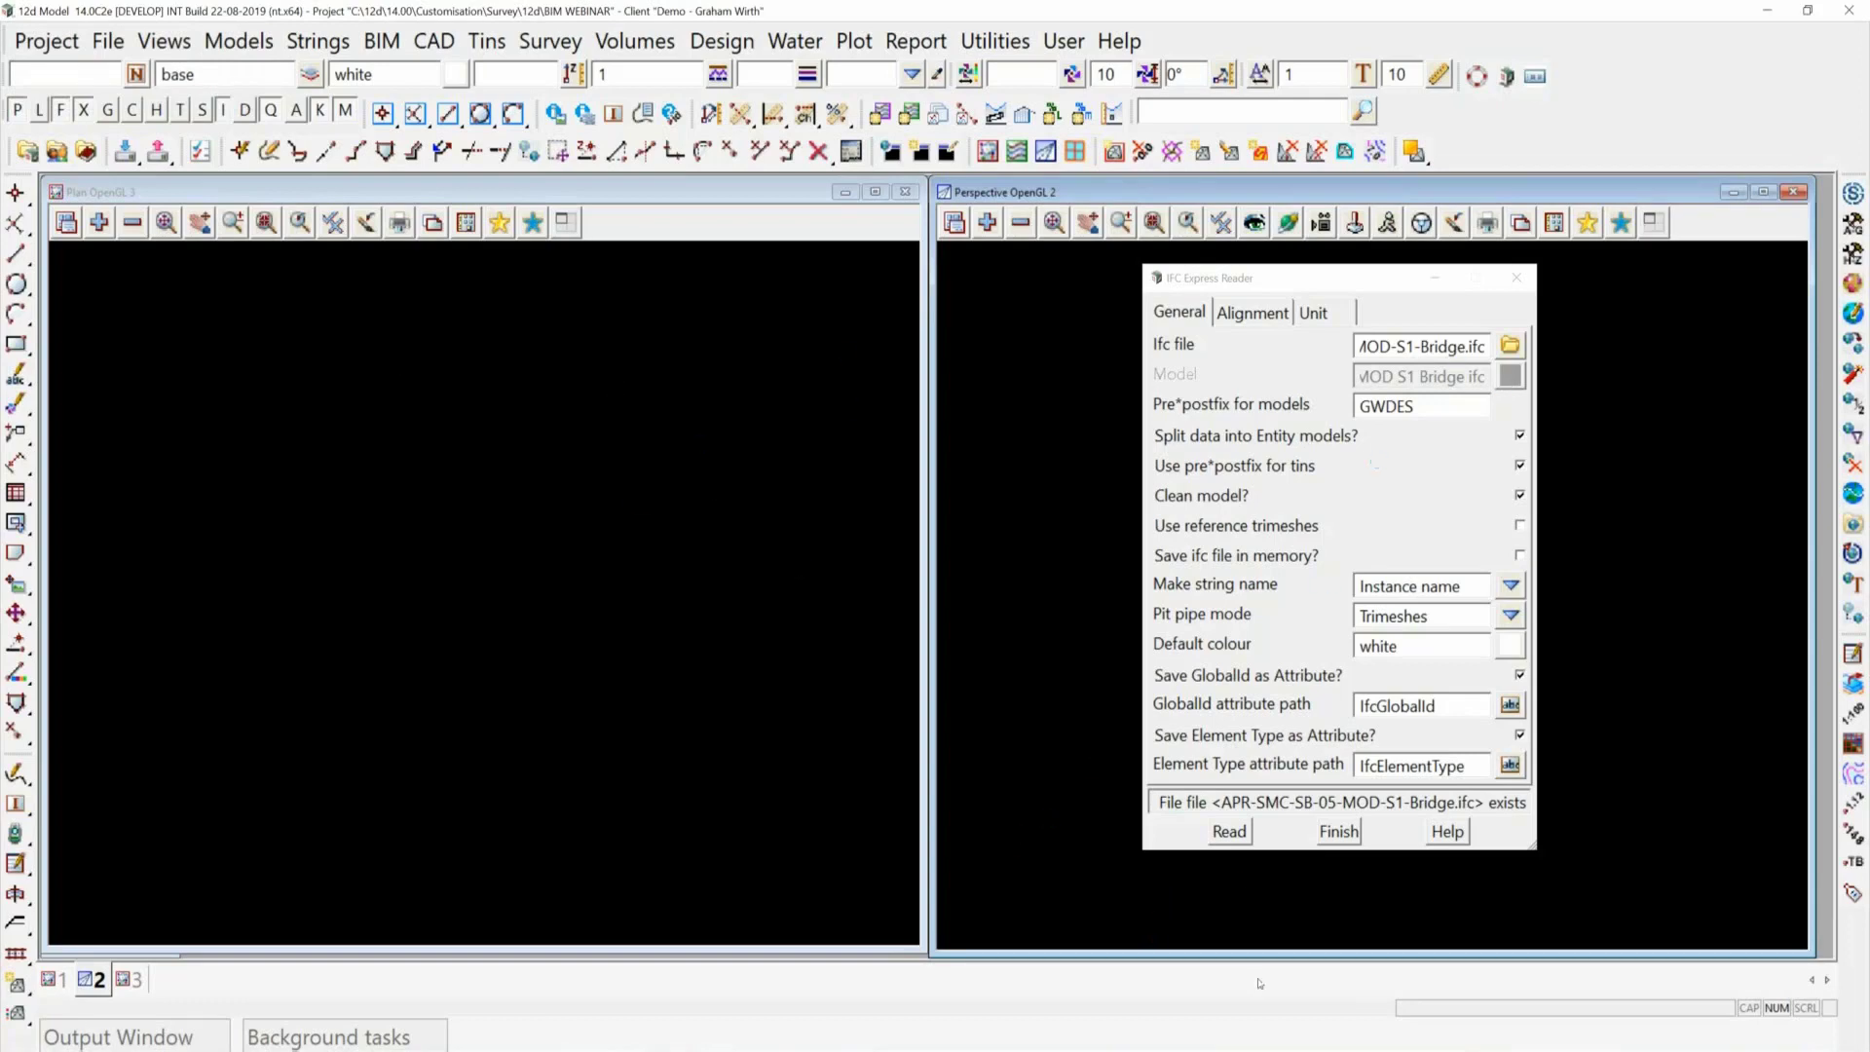
left_click(1229, 832)
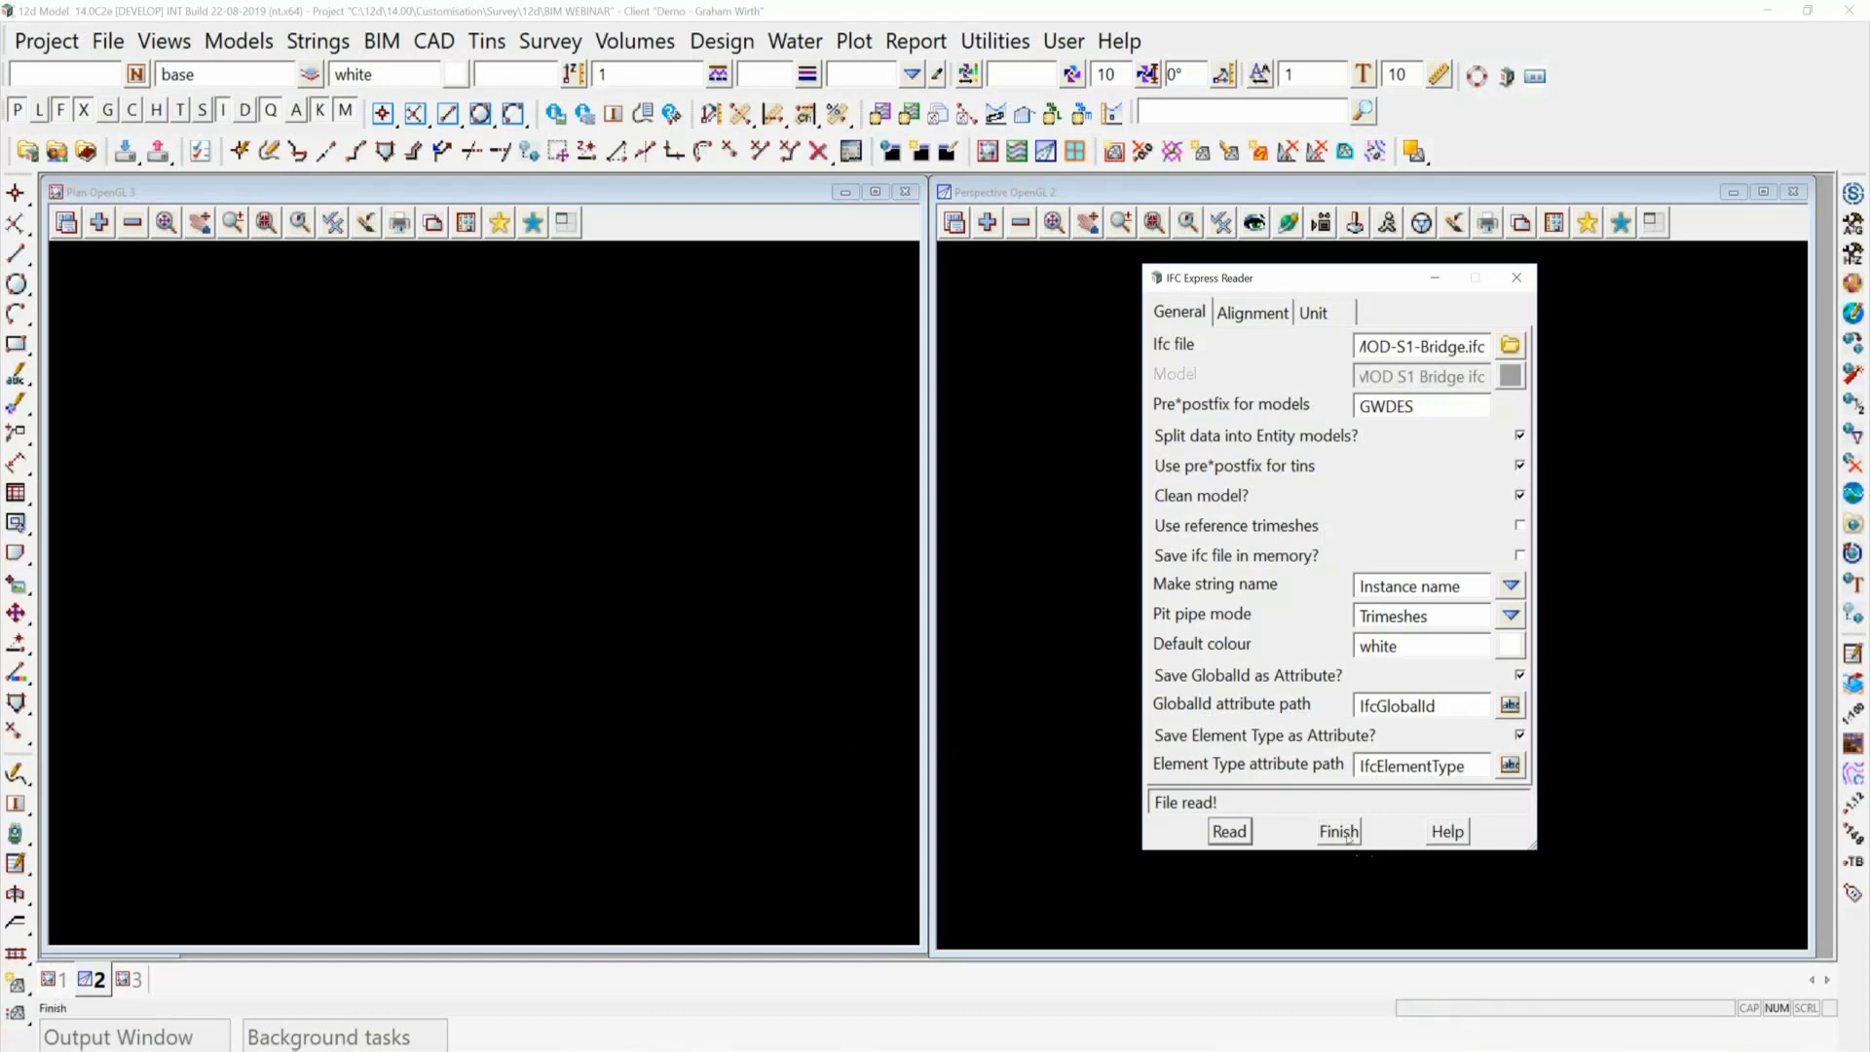
left_click(1318, 831)
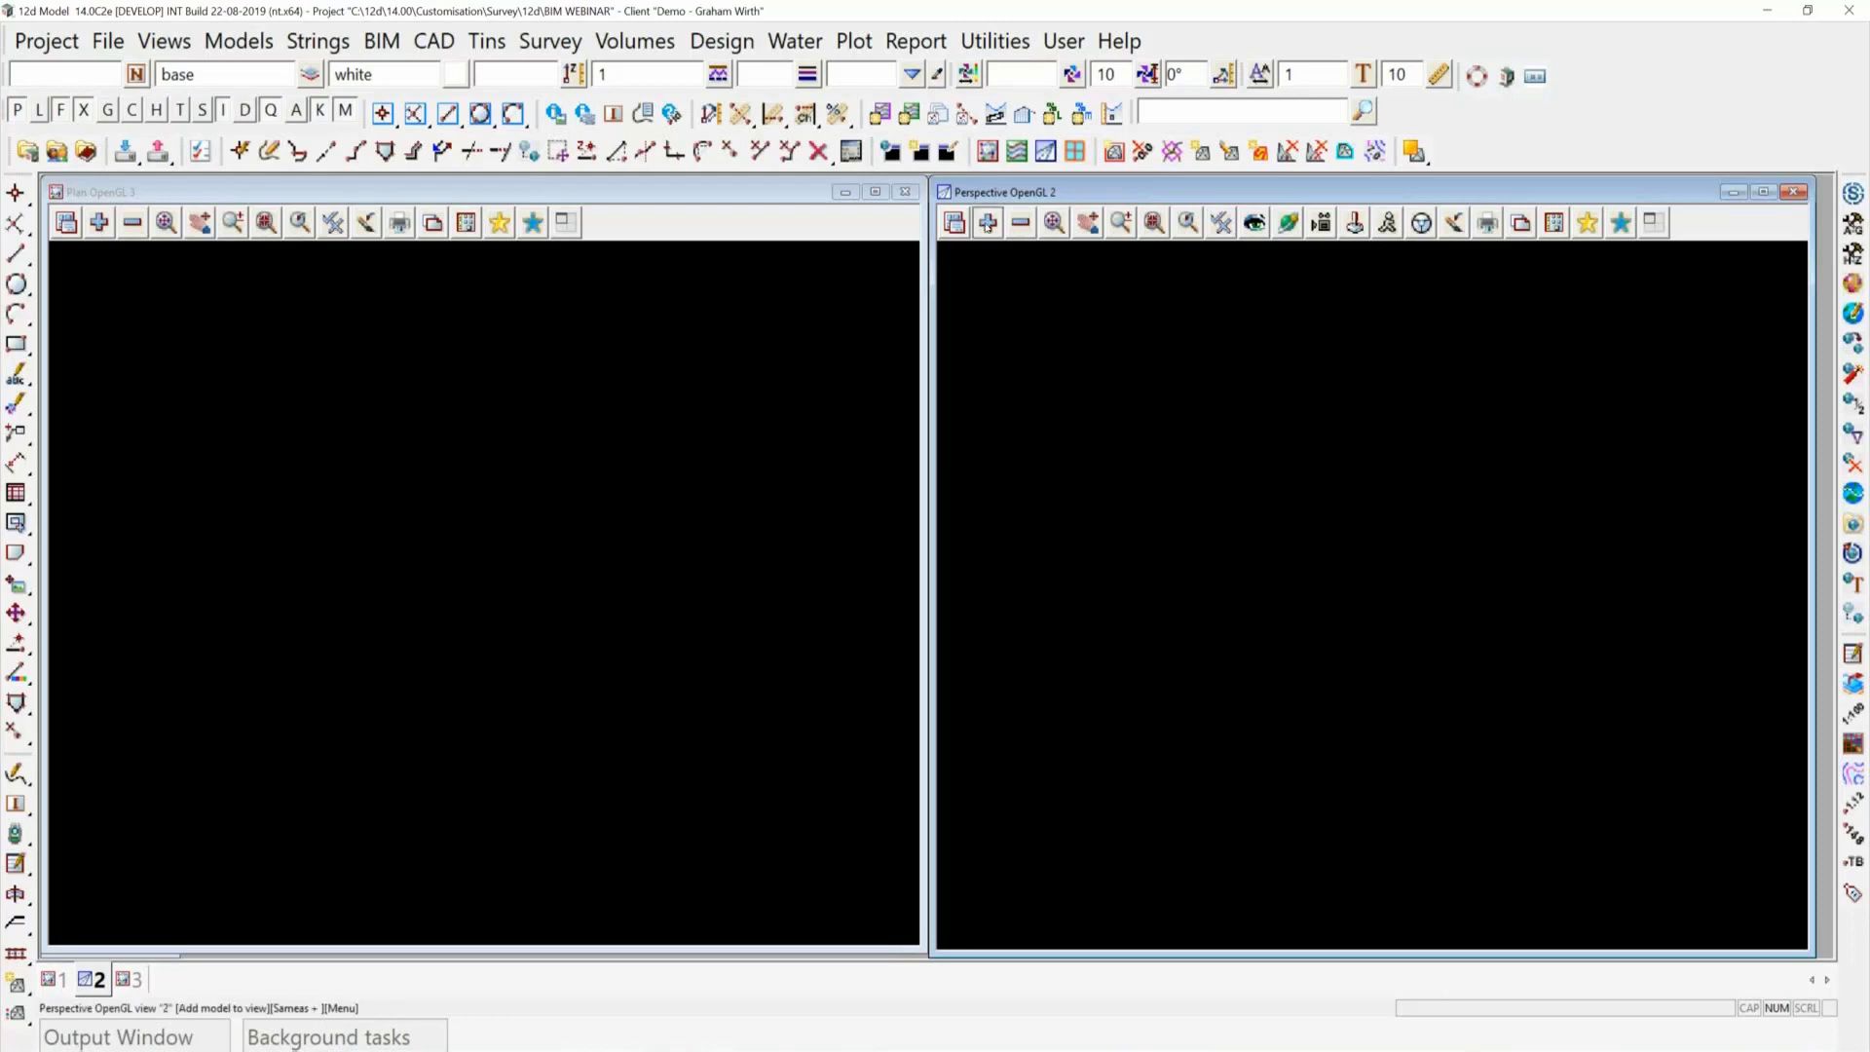
Add the GWDES IfcBeam, IfcBuildingElementProxy and IfcSlab models to perspective view 2.
left_click(988, 222)
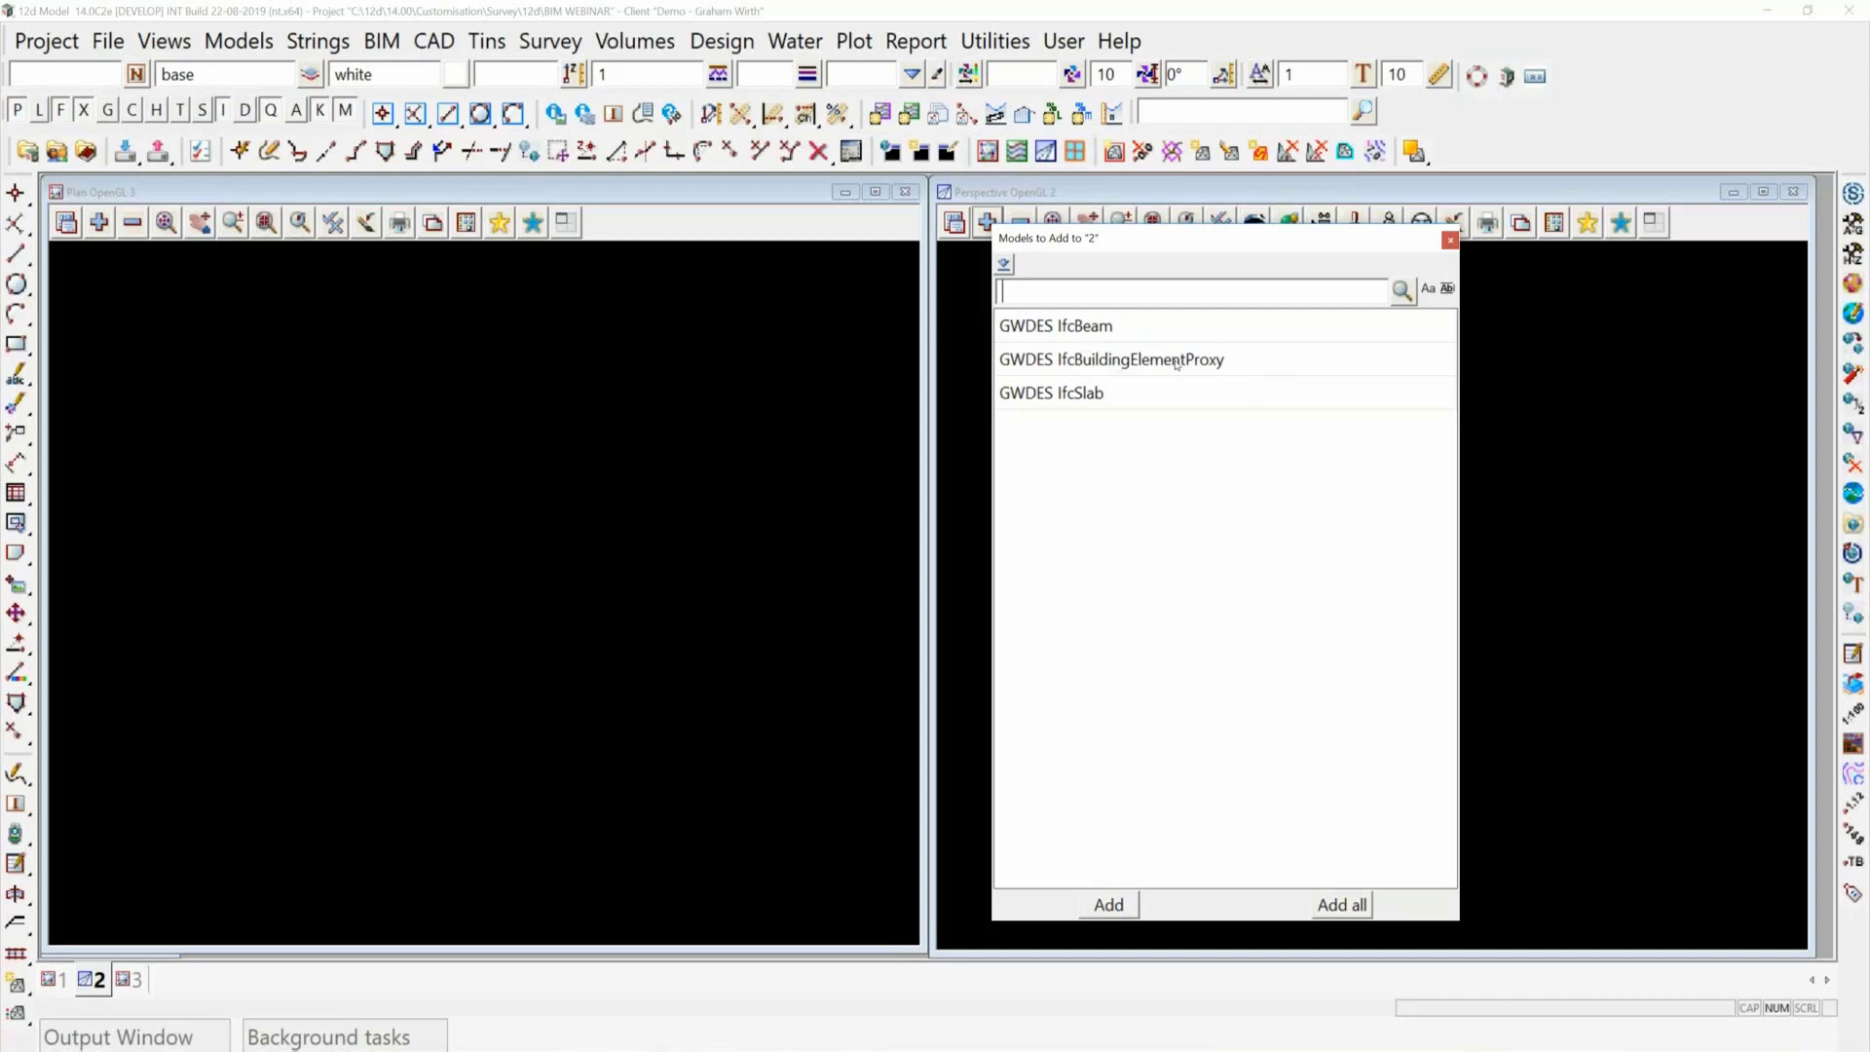
left_click(1109, 904)
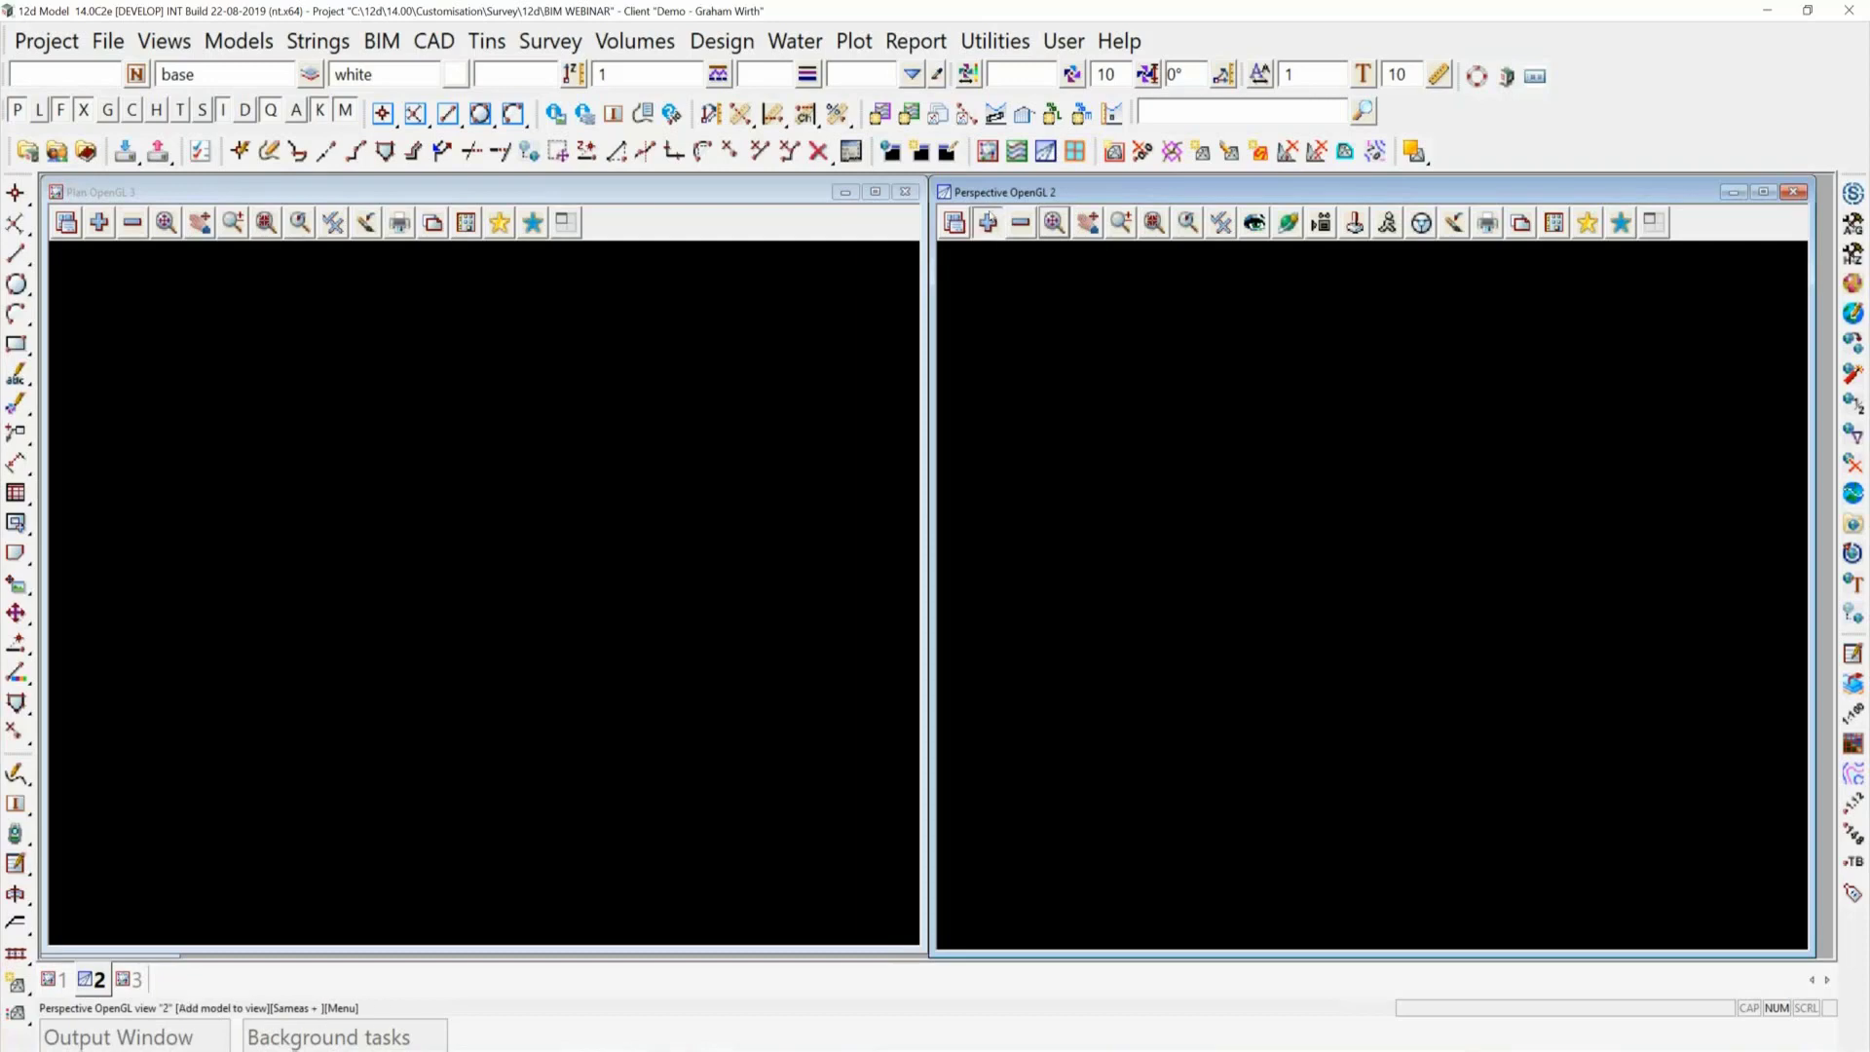
left_click(987, 222)
left_click_drag(1062, 321, 1062, 389)
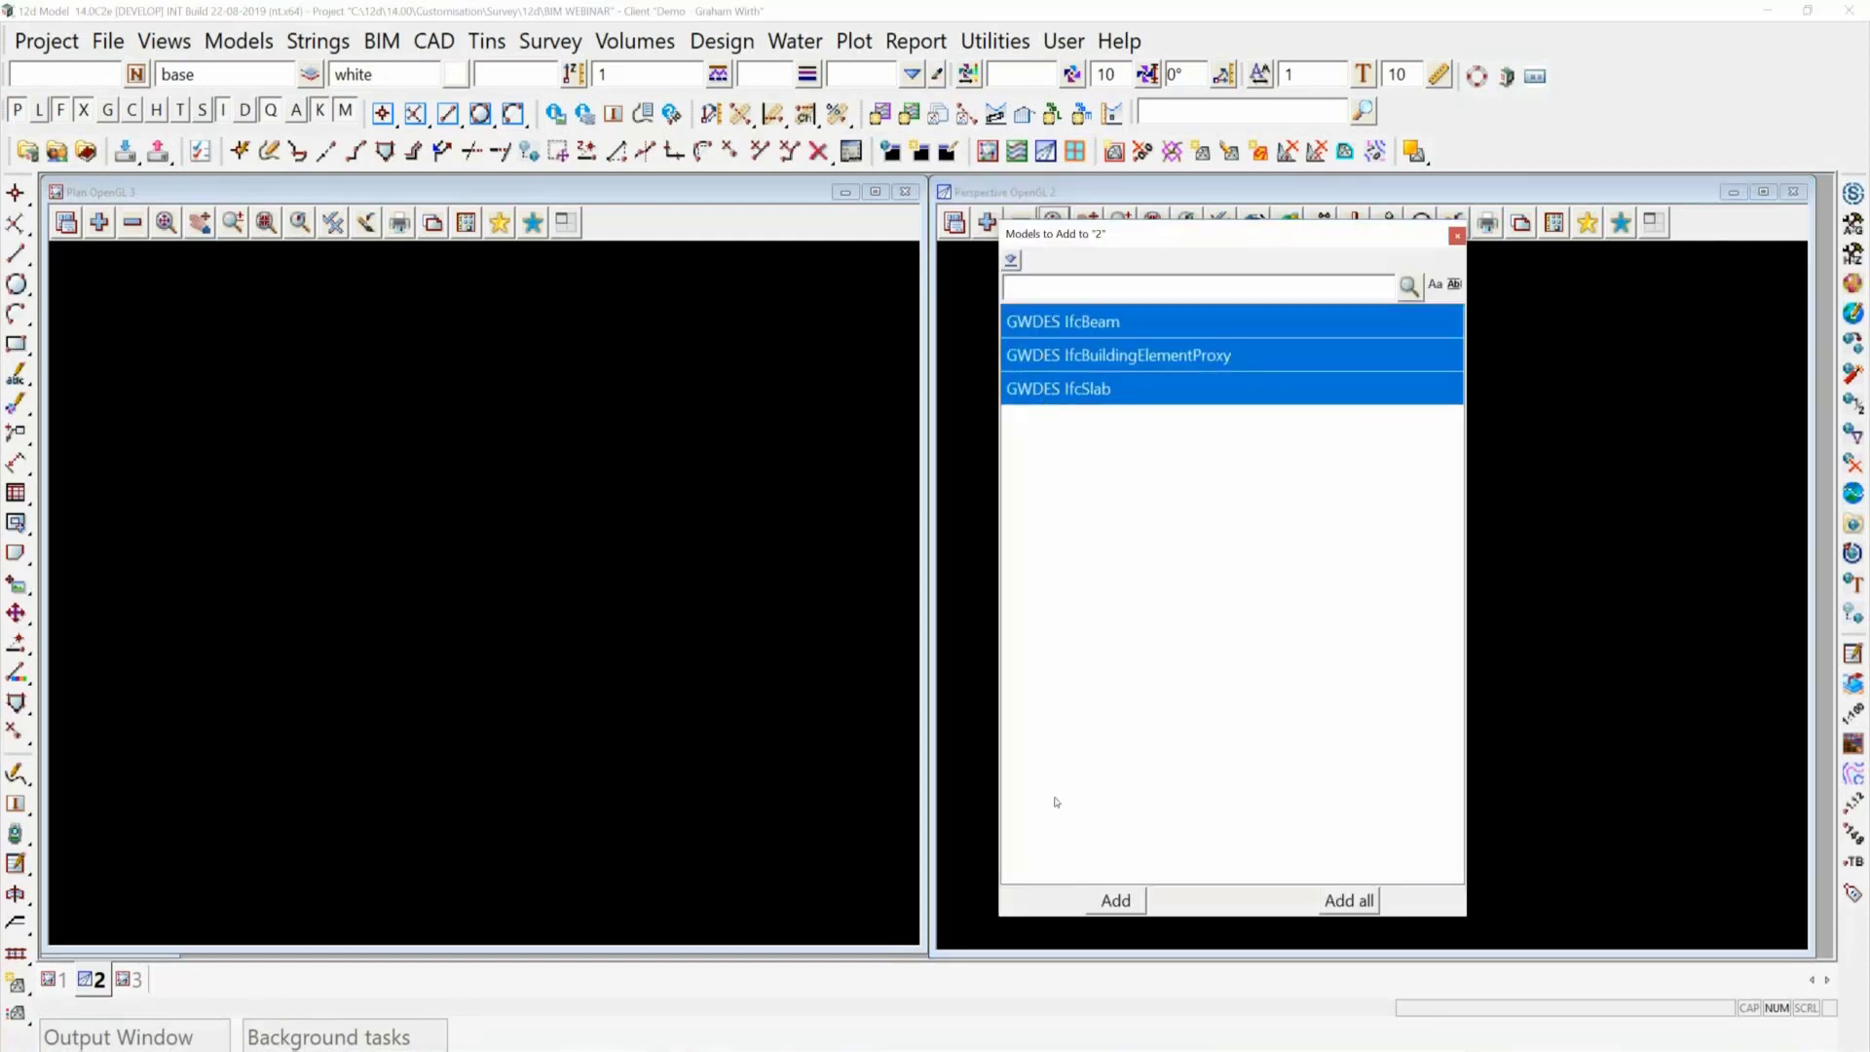
left_click(1117, 901)
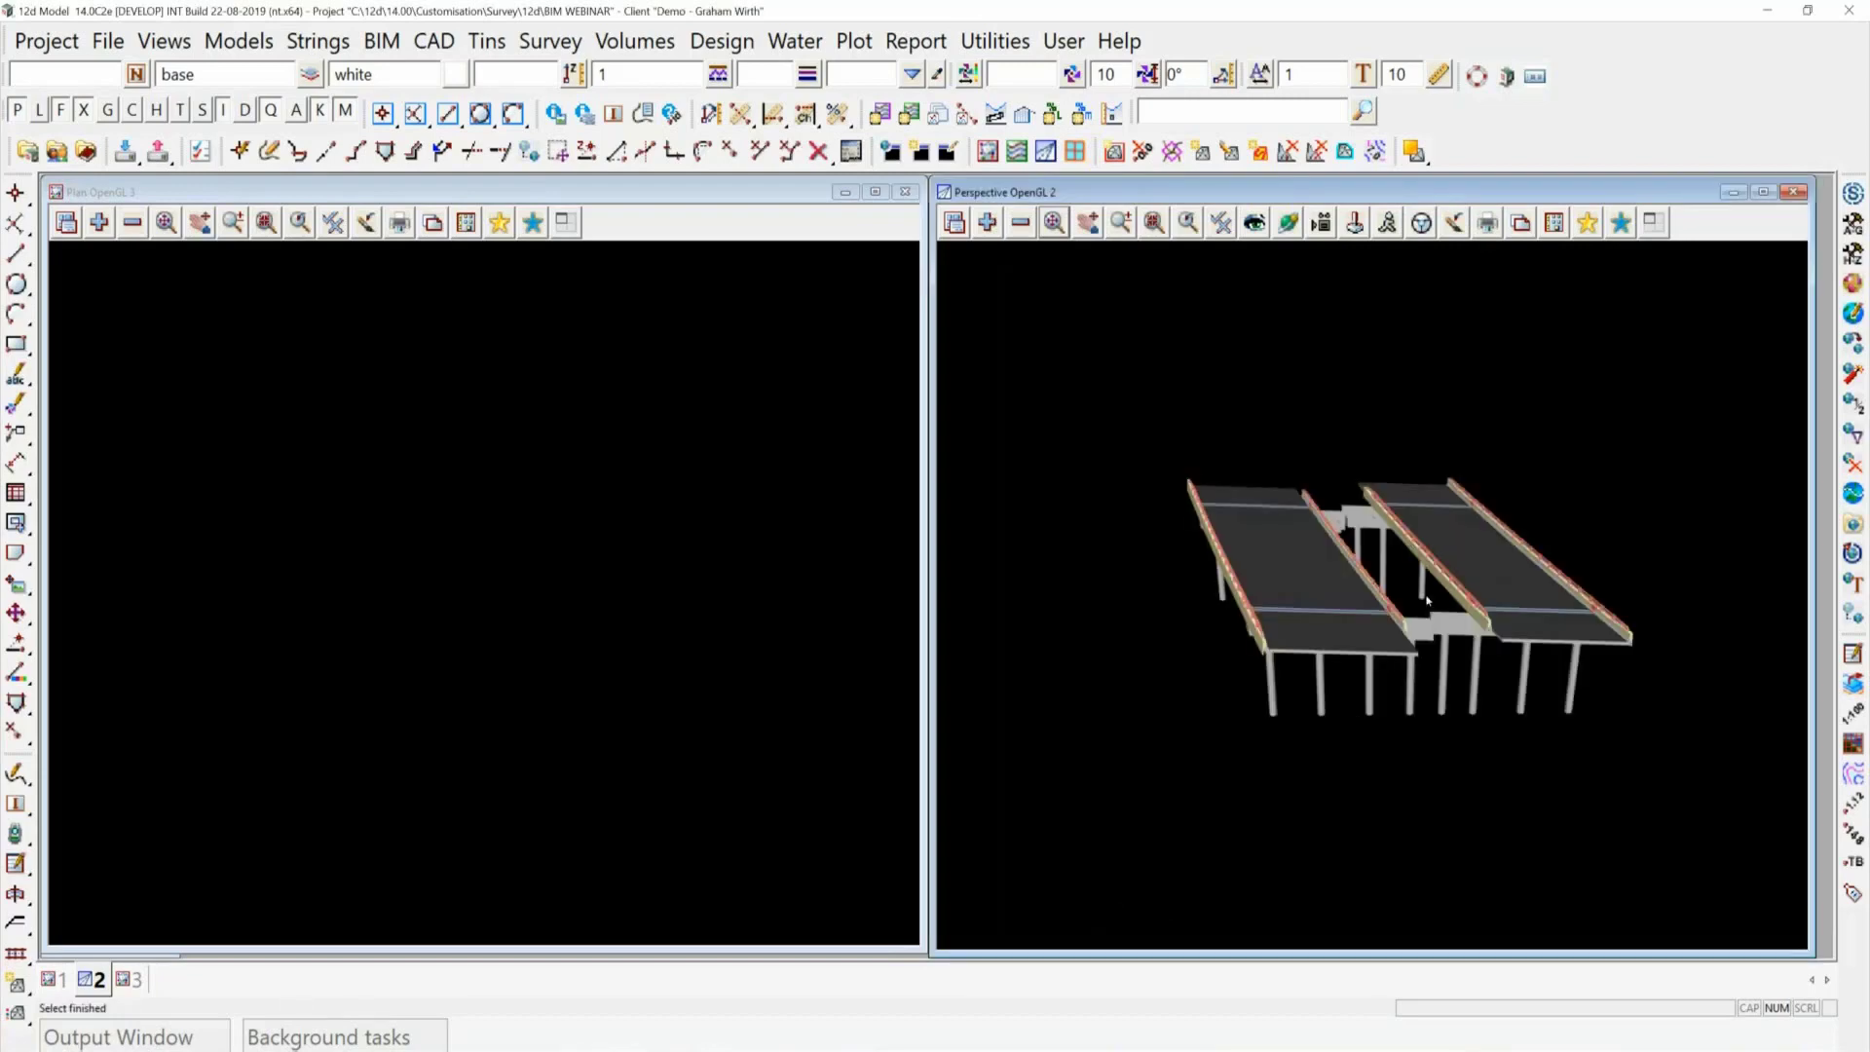
scroll(1355, 668, "up", 1)
scroll(1339, 660, "up", 1)
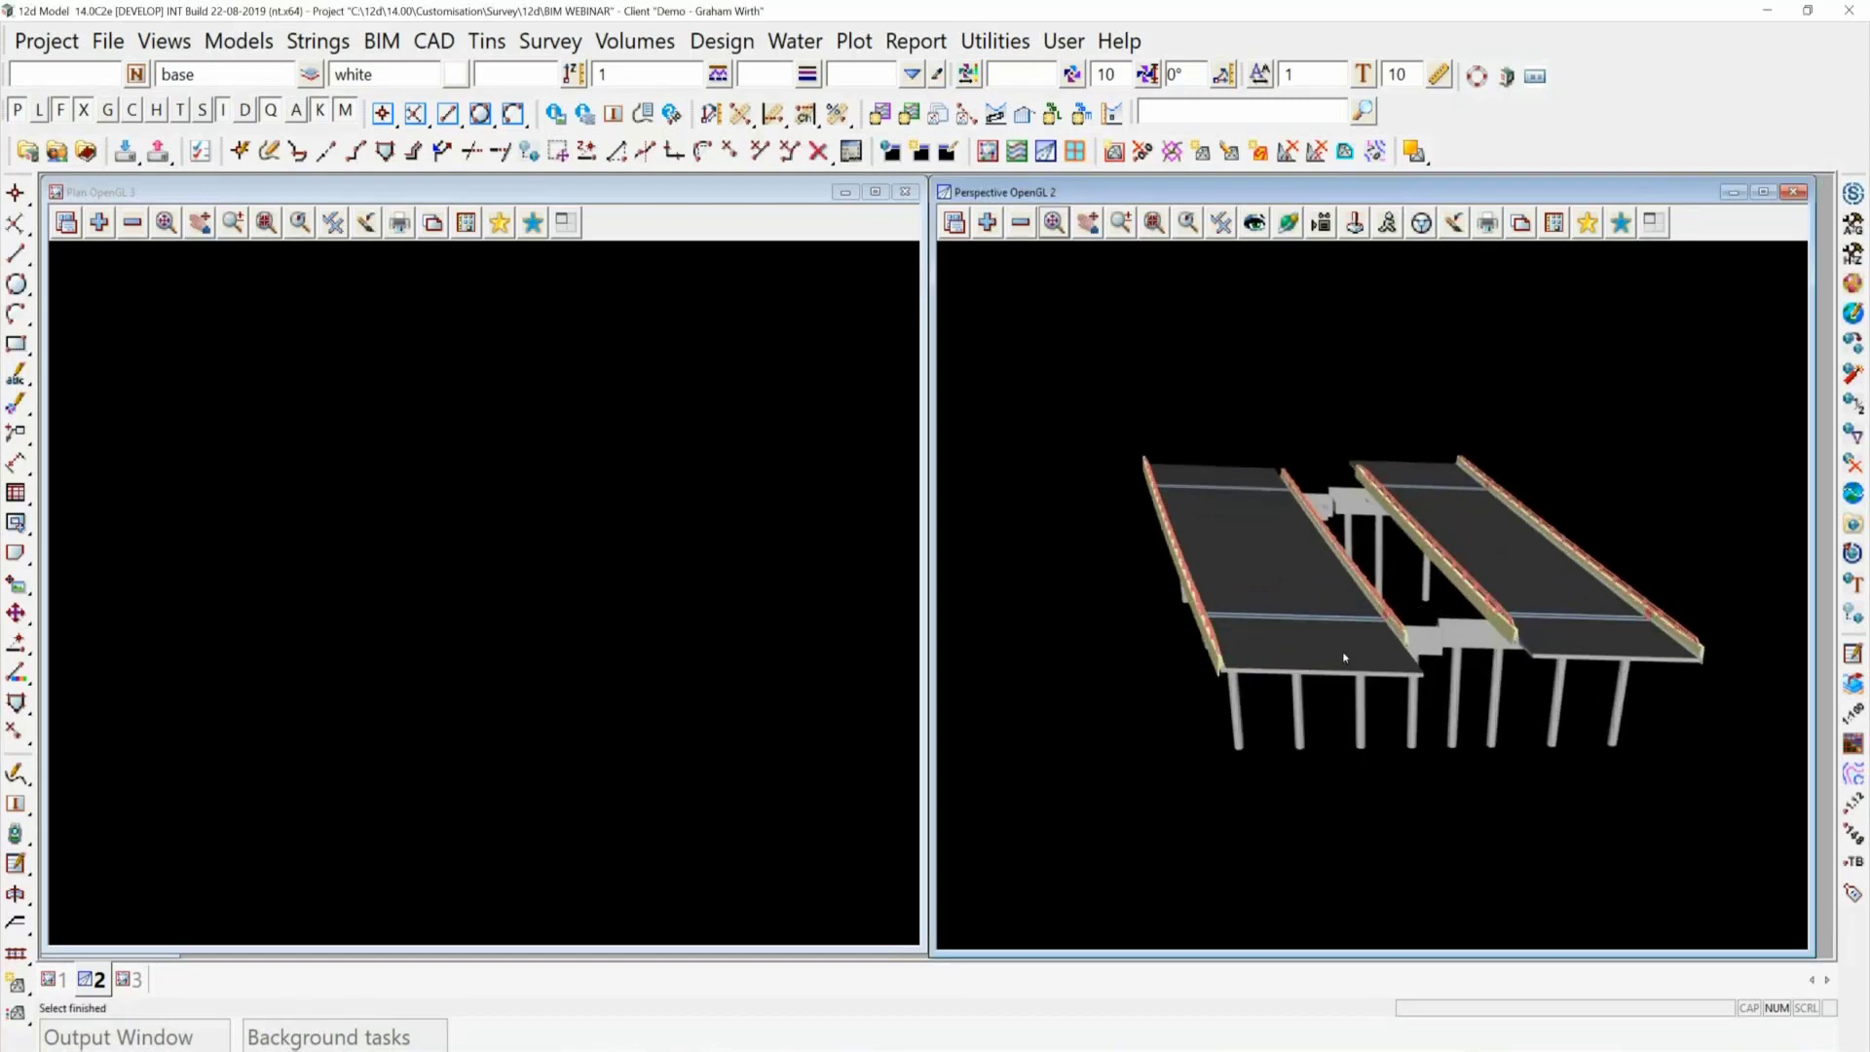
scroll(1344, 658, "up", 1)
scroll(1345, 657, "up", 2)
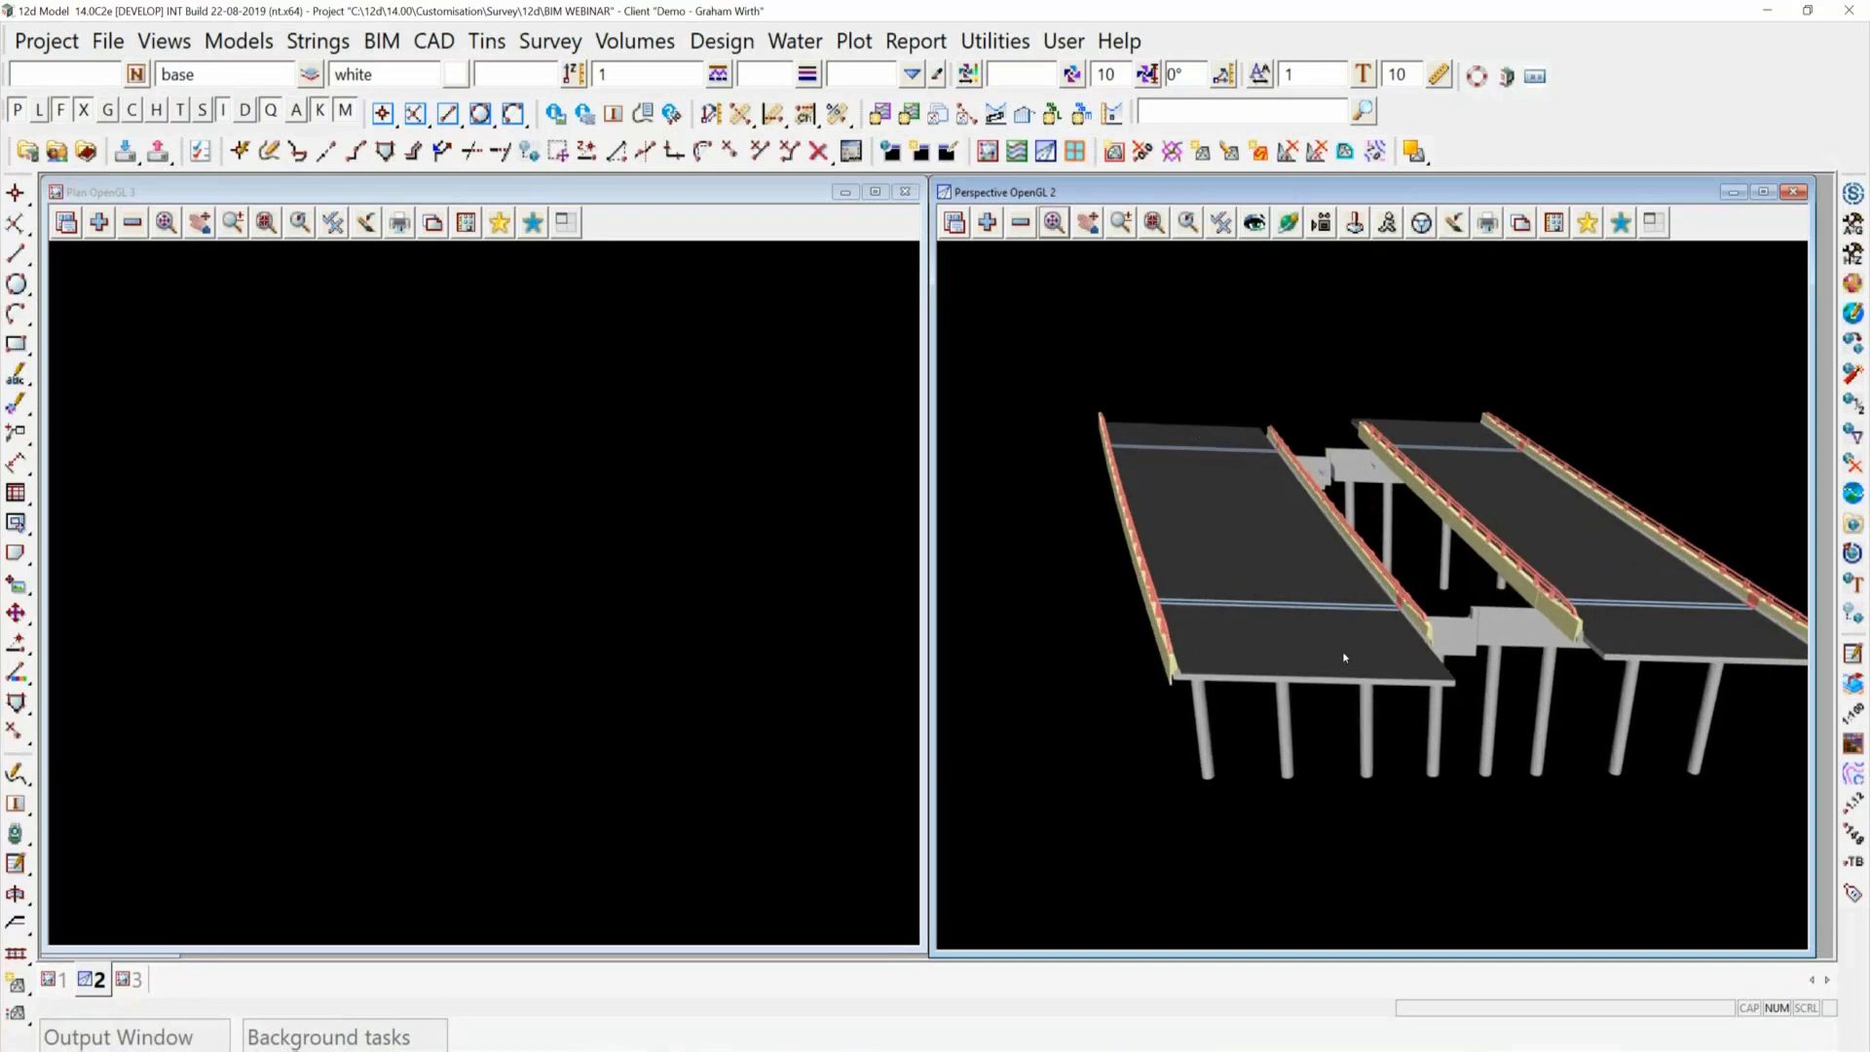
scroll(1389, 650, "up", 1)
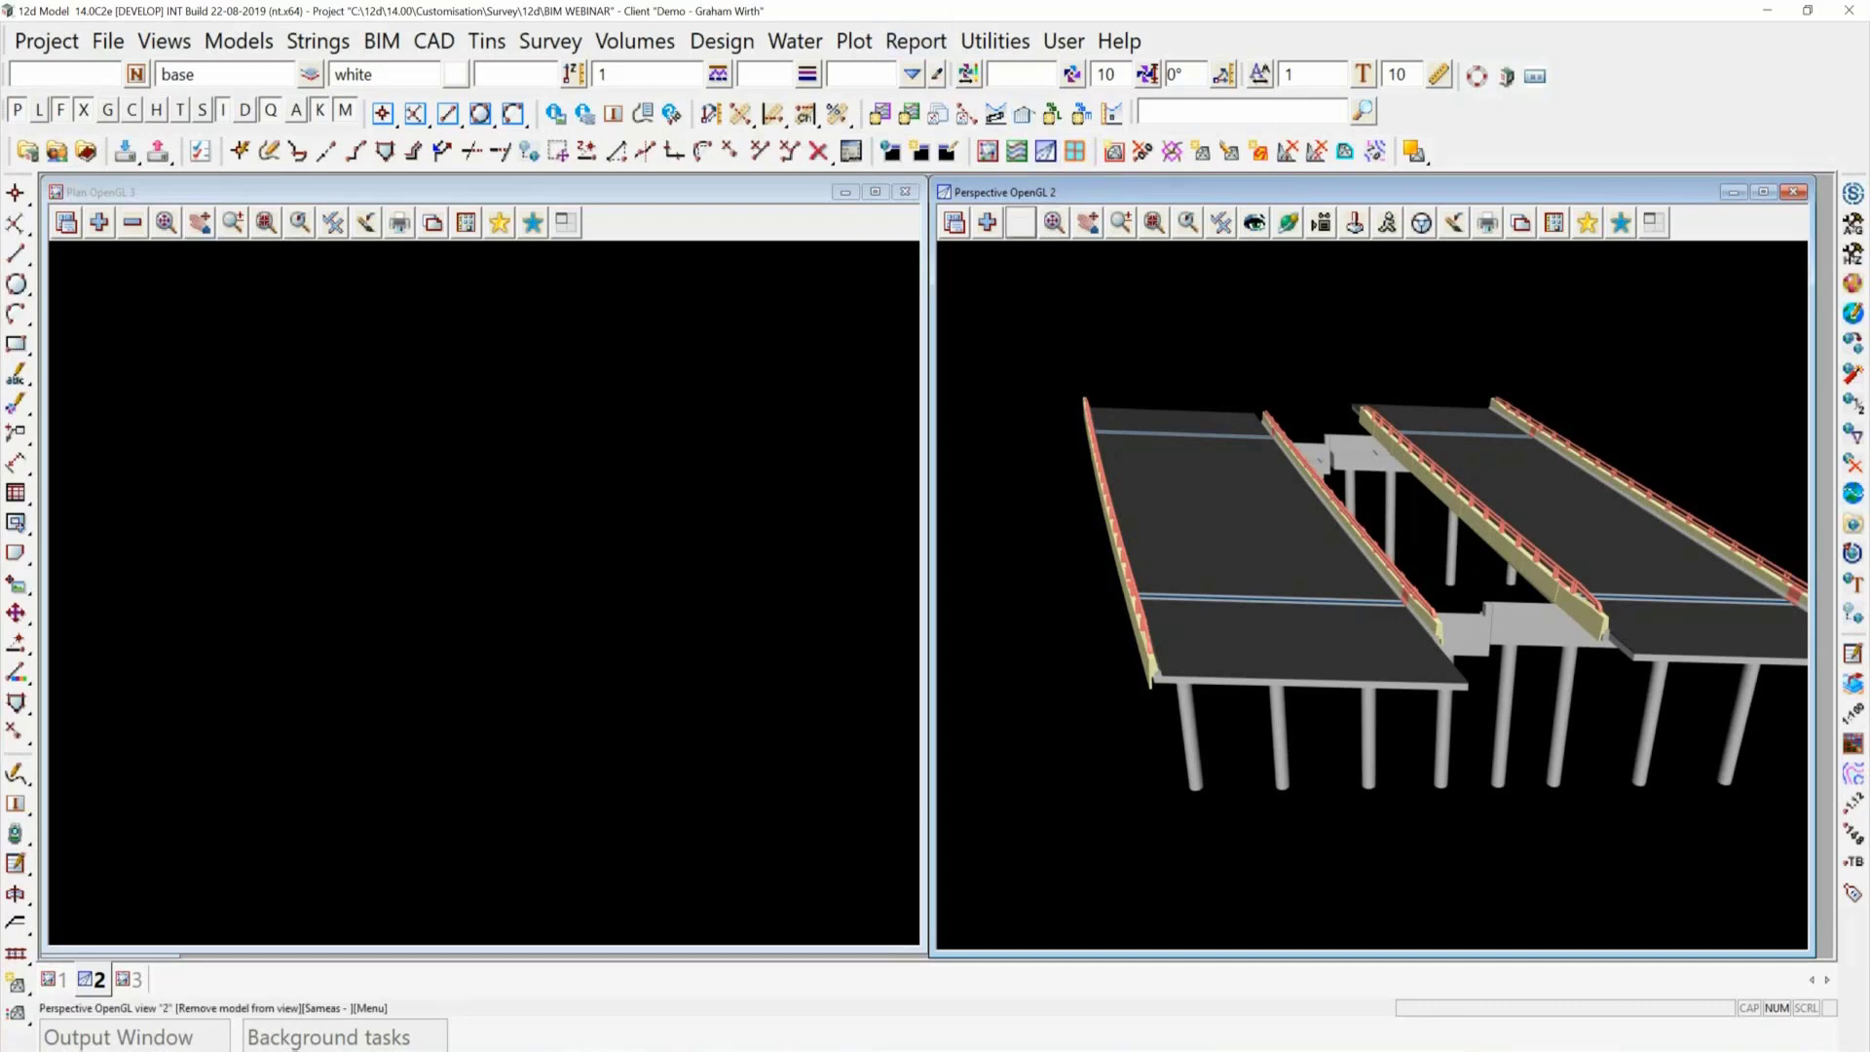
Remove all models from perspective view 2 and add back only GWDES IfcBeam.
left_click(1020, 222)
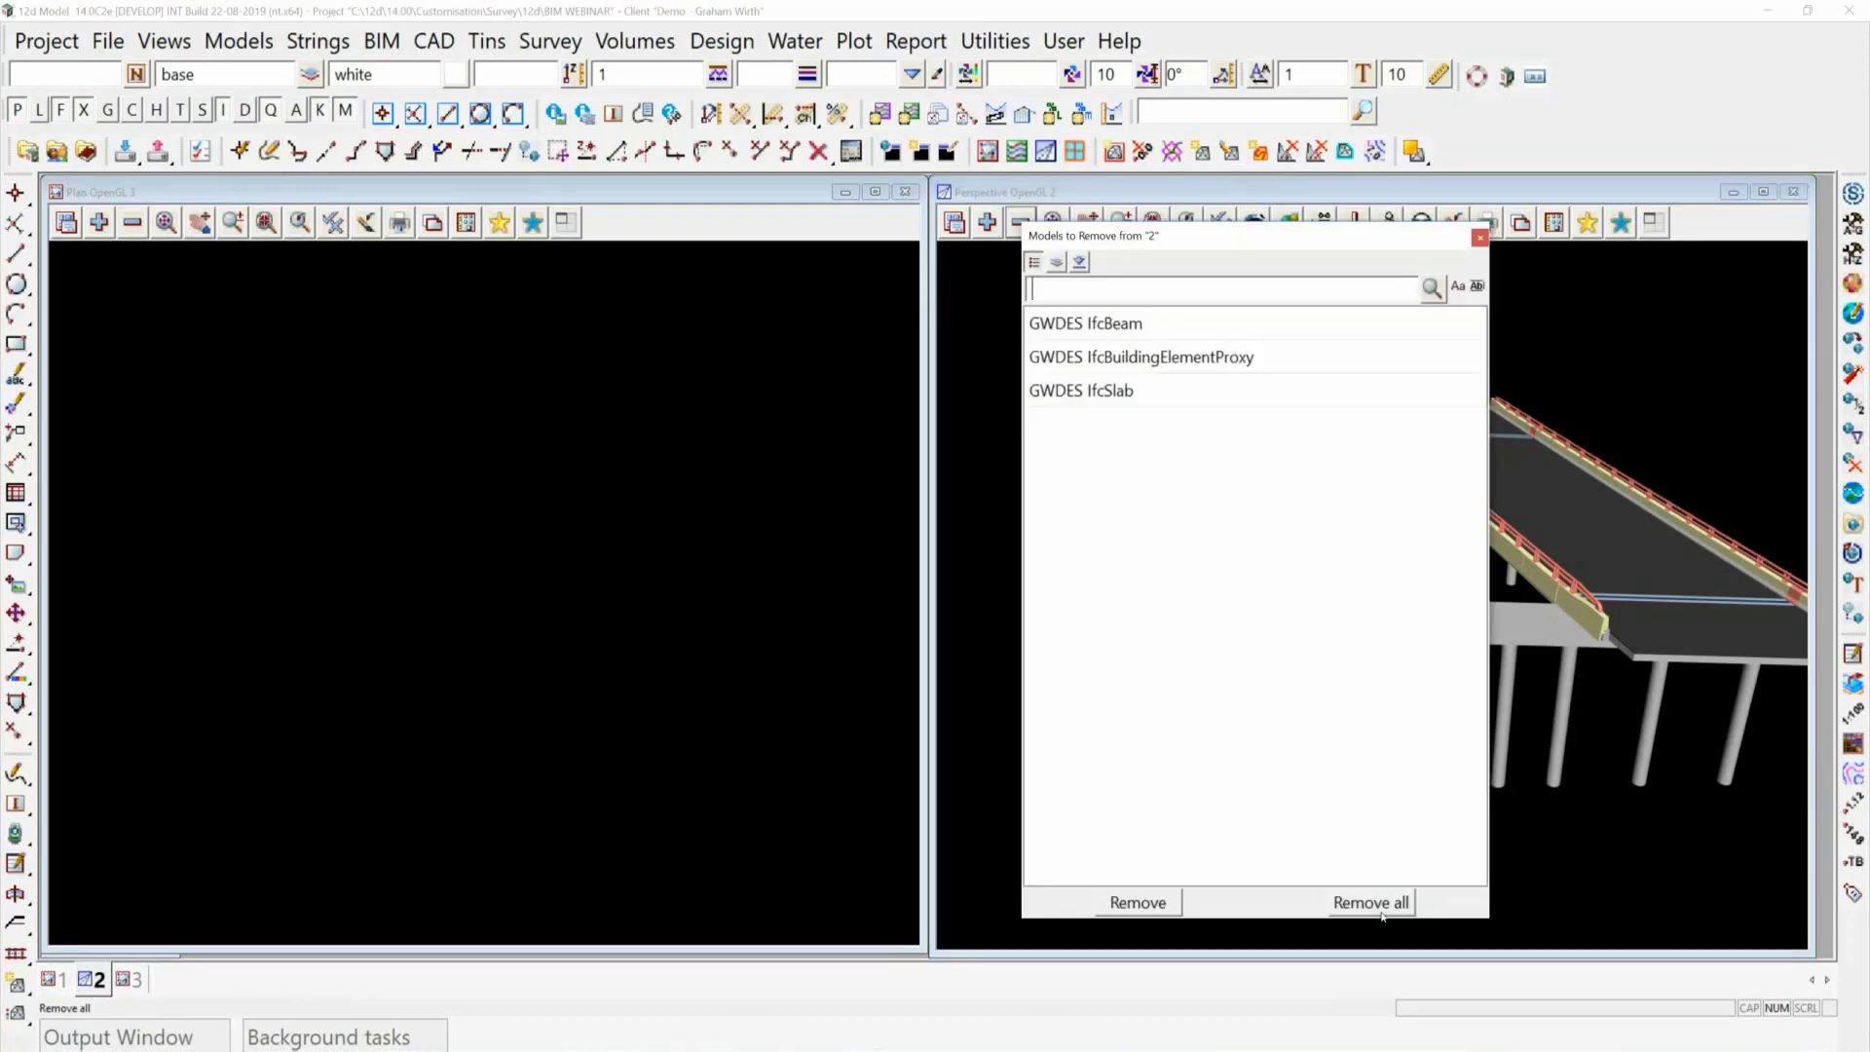
left_click(1382, 912)
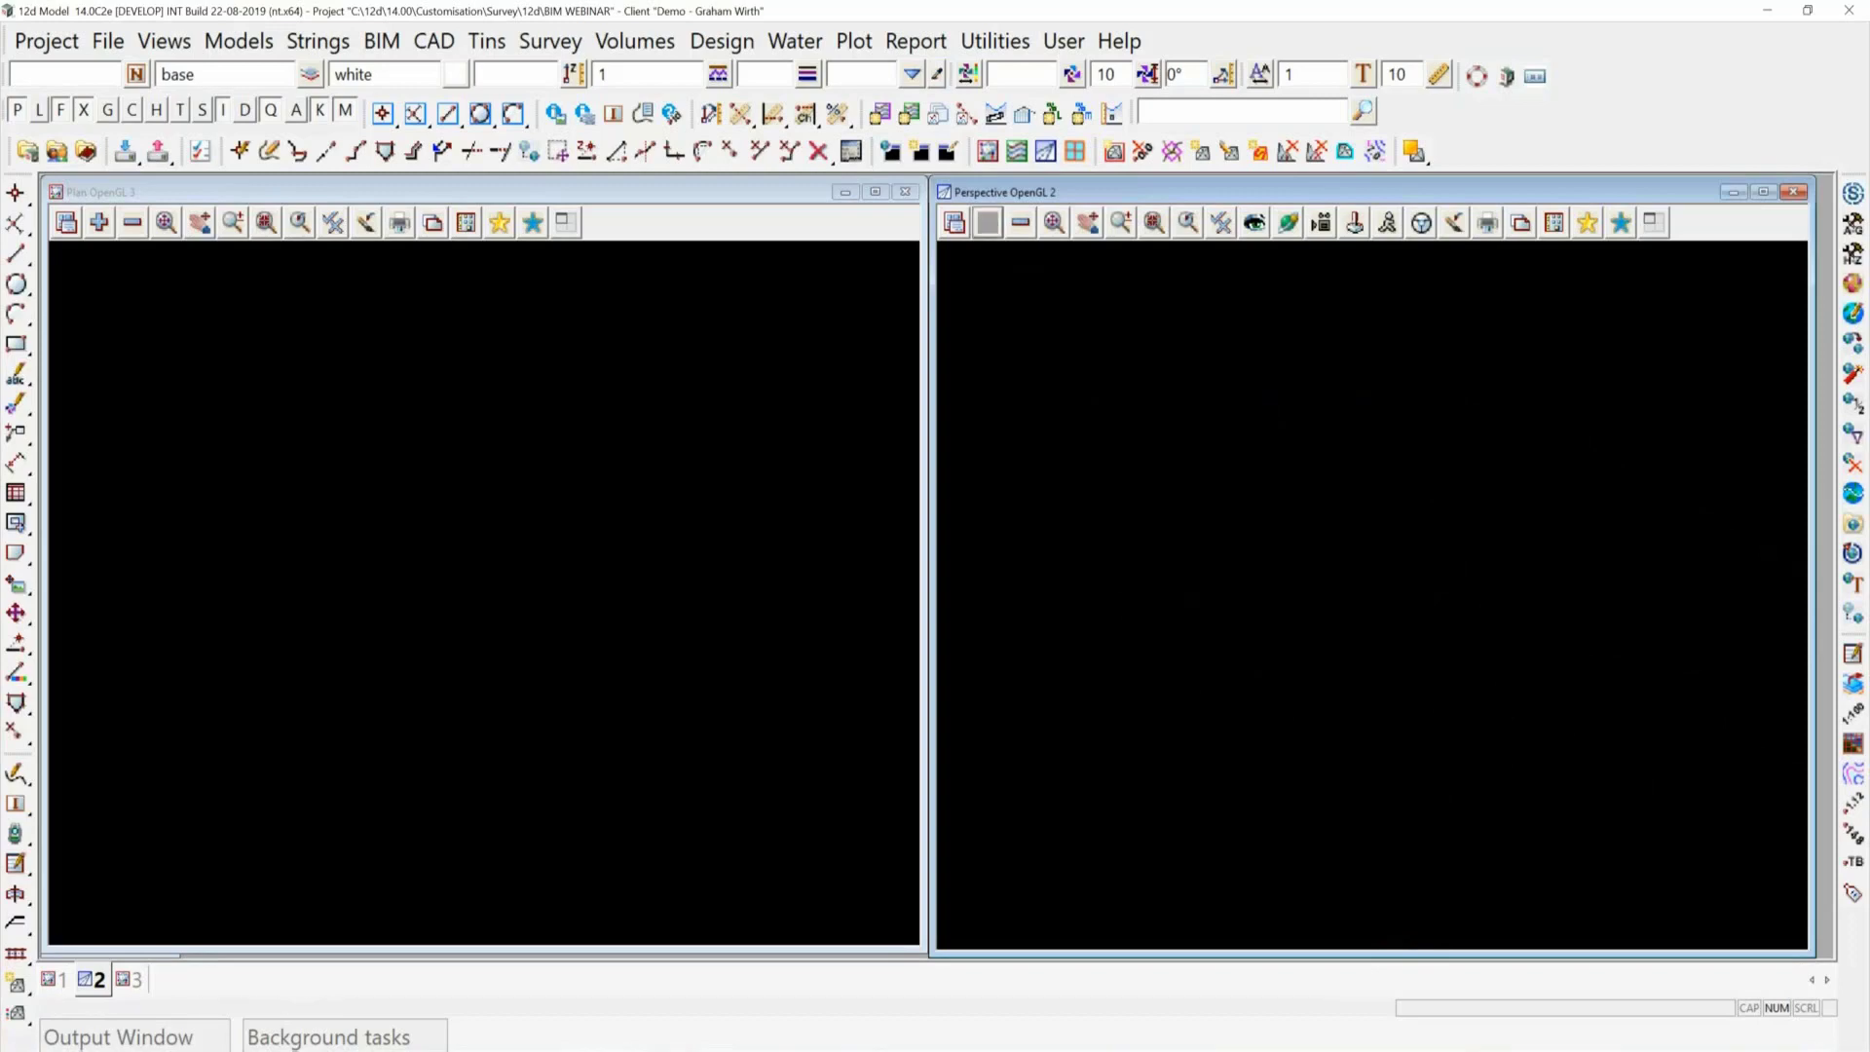
left_click(1191, 598)
left_click(1345, 902)
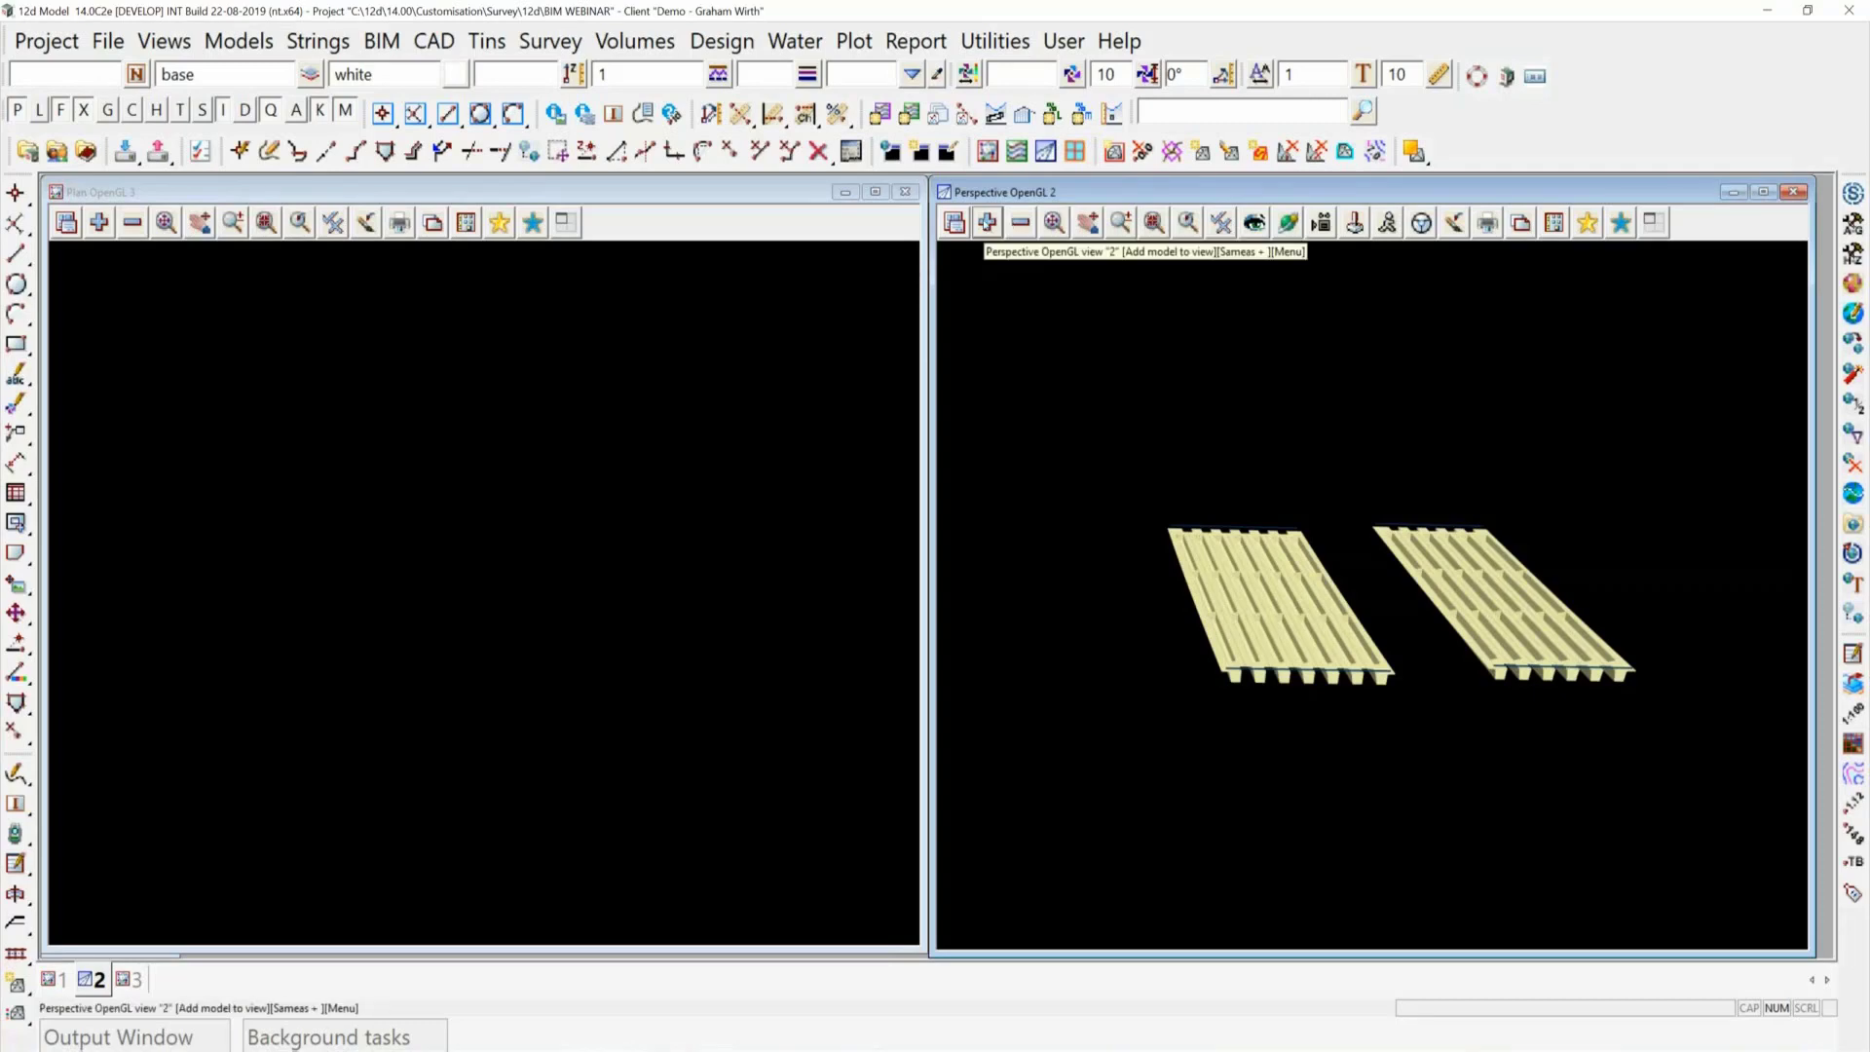
Add the GWDES IfcBuildingElementProxy model to perspective view 2 alongside the beams.
left_click(988, 222)
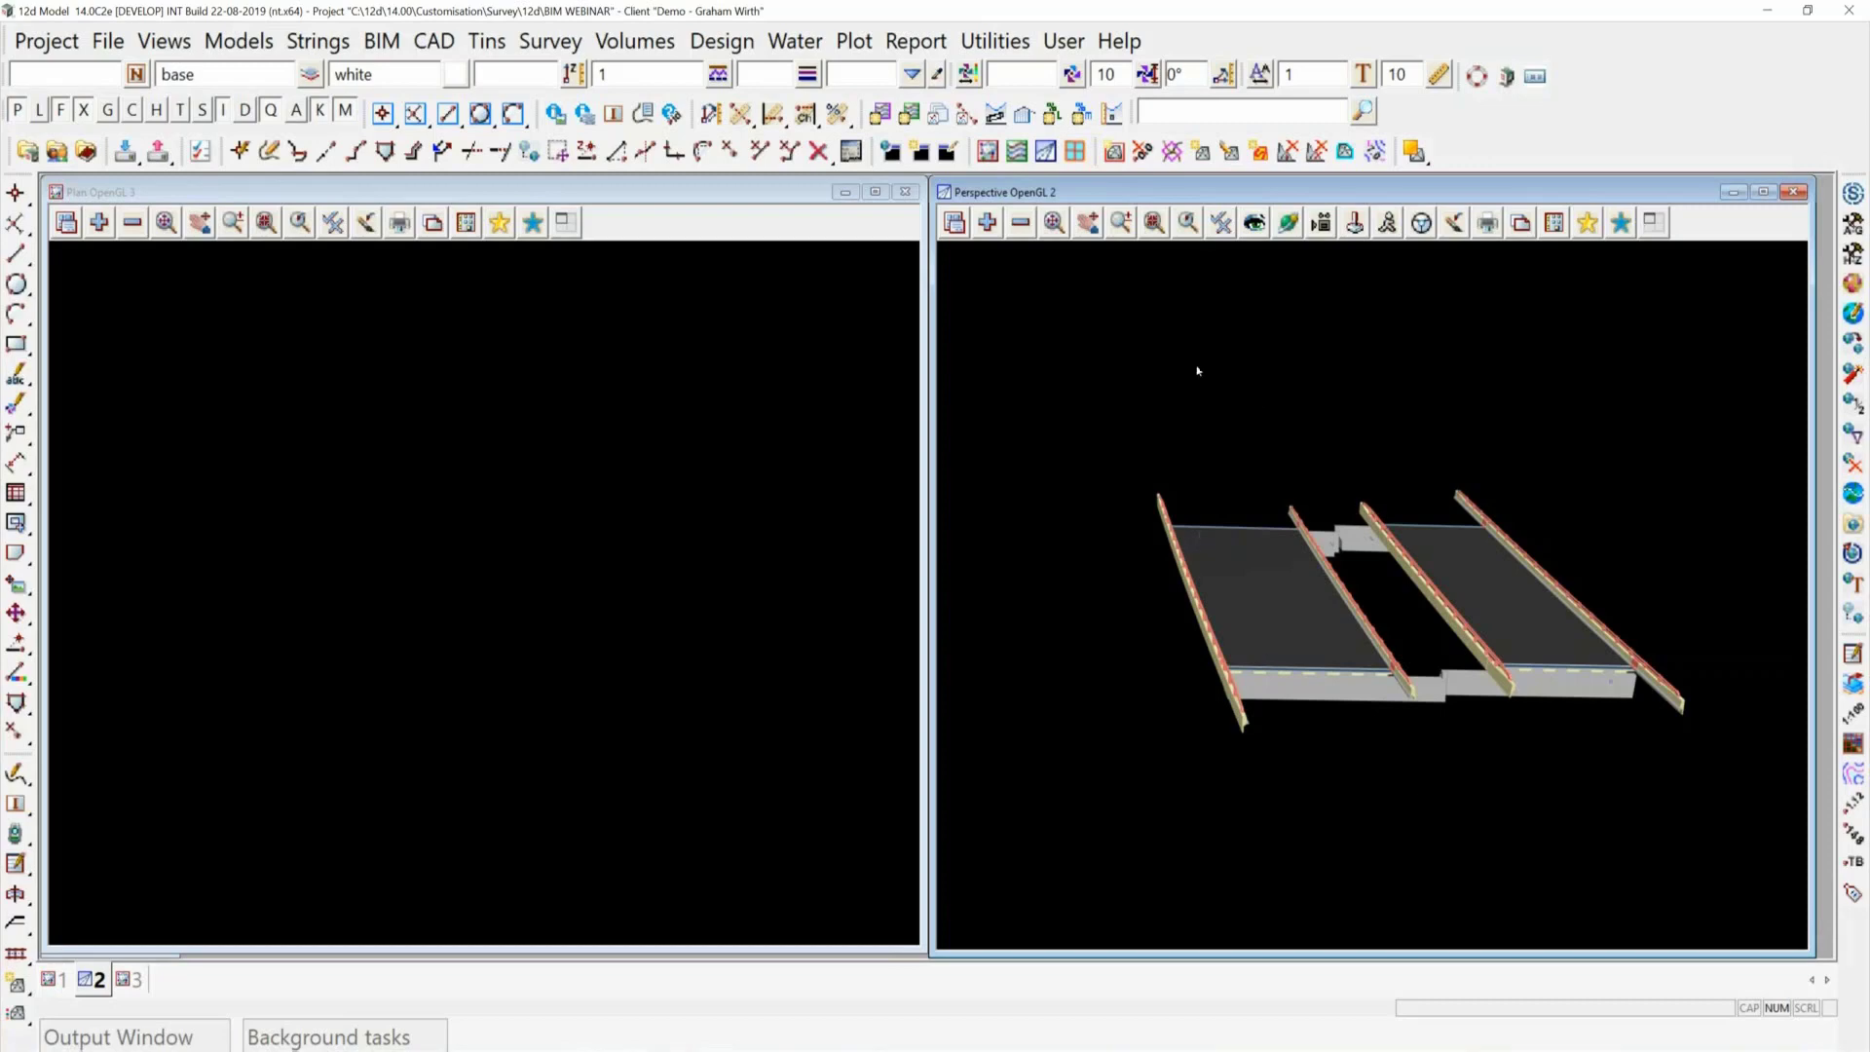
middle_click(1437, 599)
scroll(1437, 599, "up", 1)
scroll(1437, 600, "up", 1)
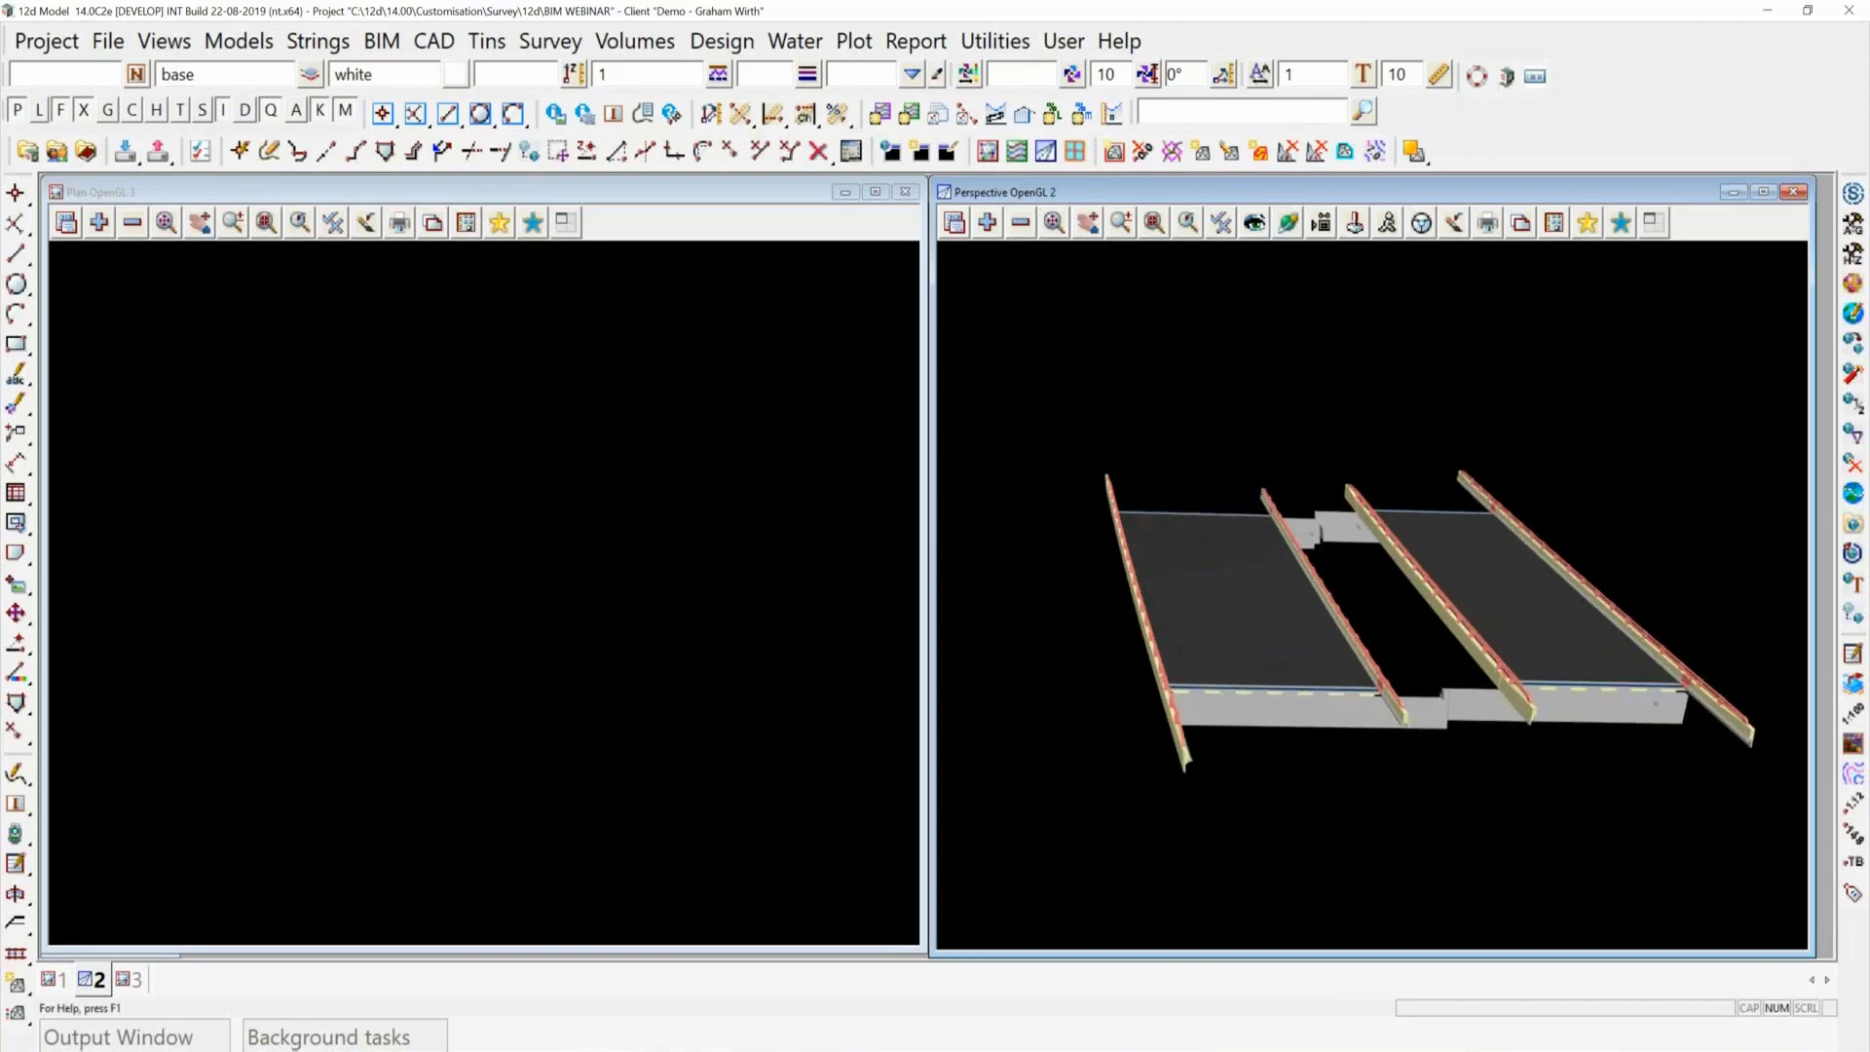
Add the GWDES IfcSlab model to the maximised perspective view 2, then restore the view to its tiled size.
left_click(1764, 192)
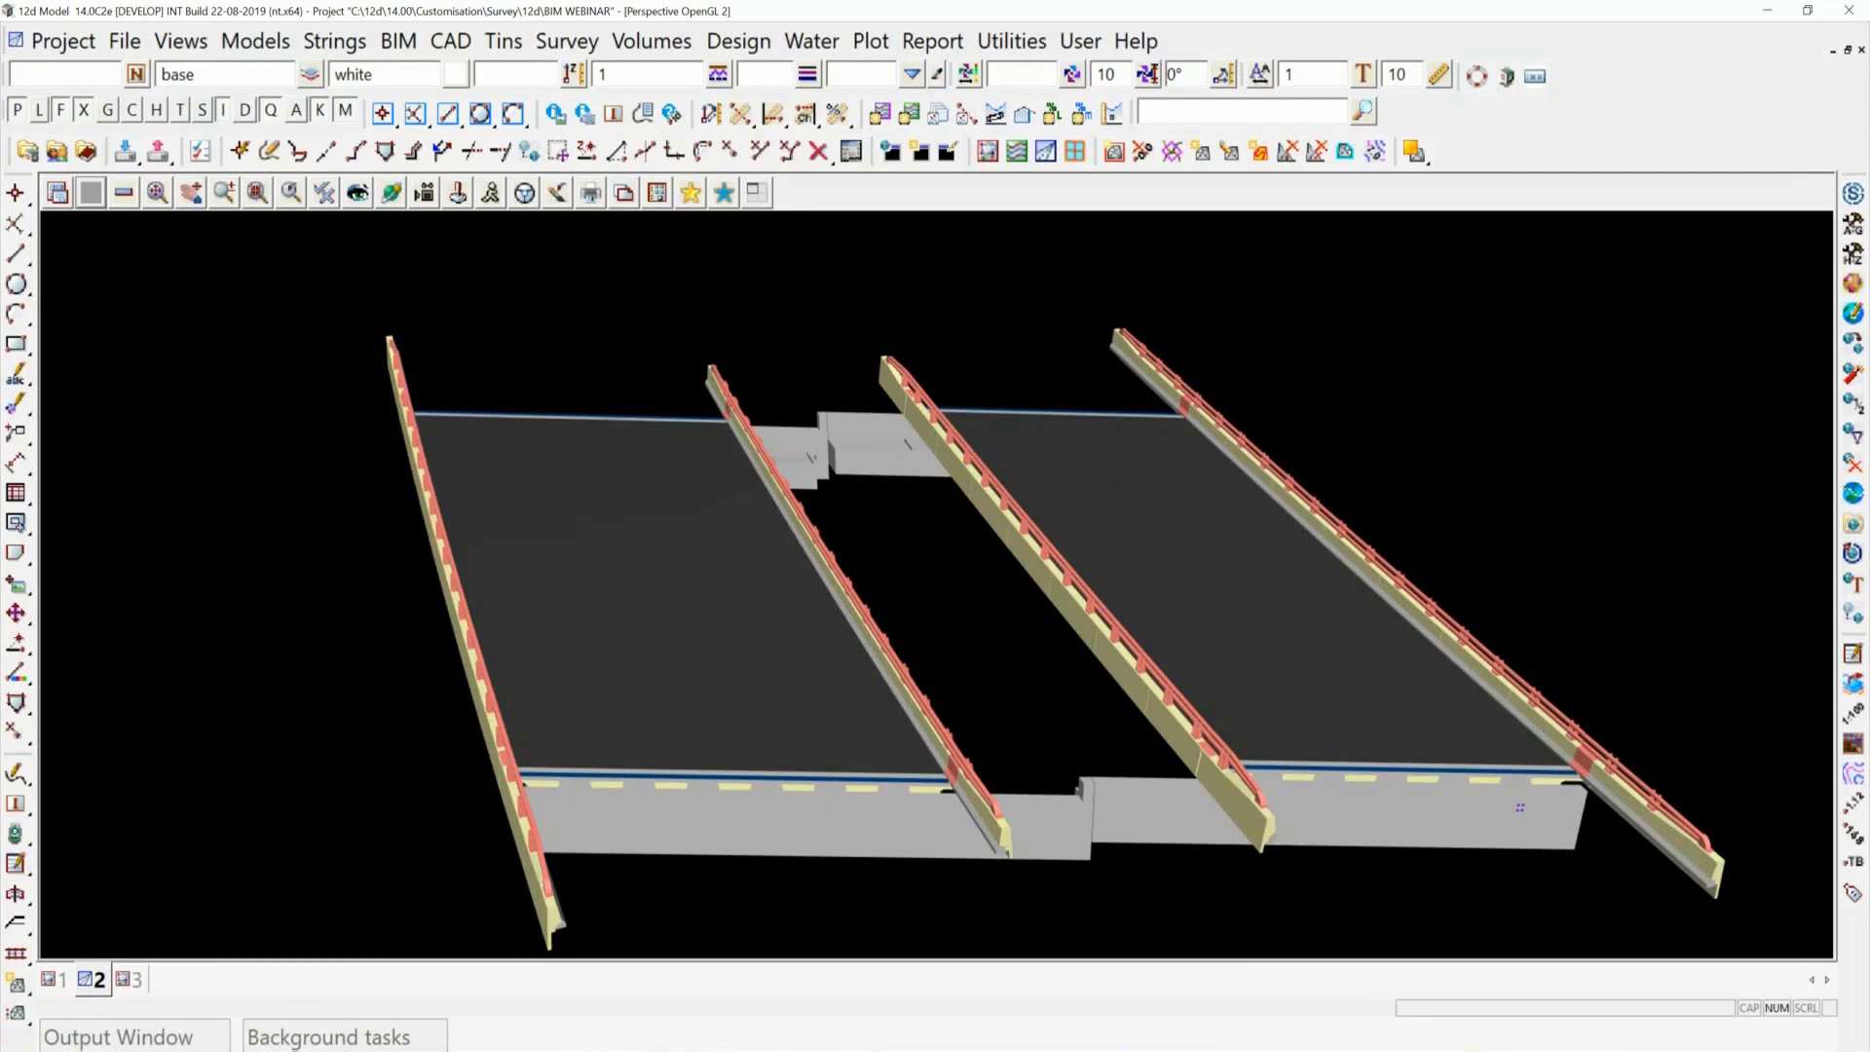
left_click(91, 192)
left_click(129, 298)
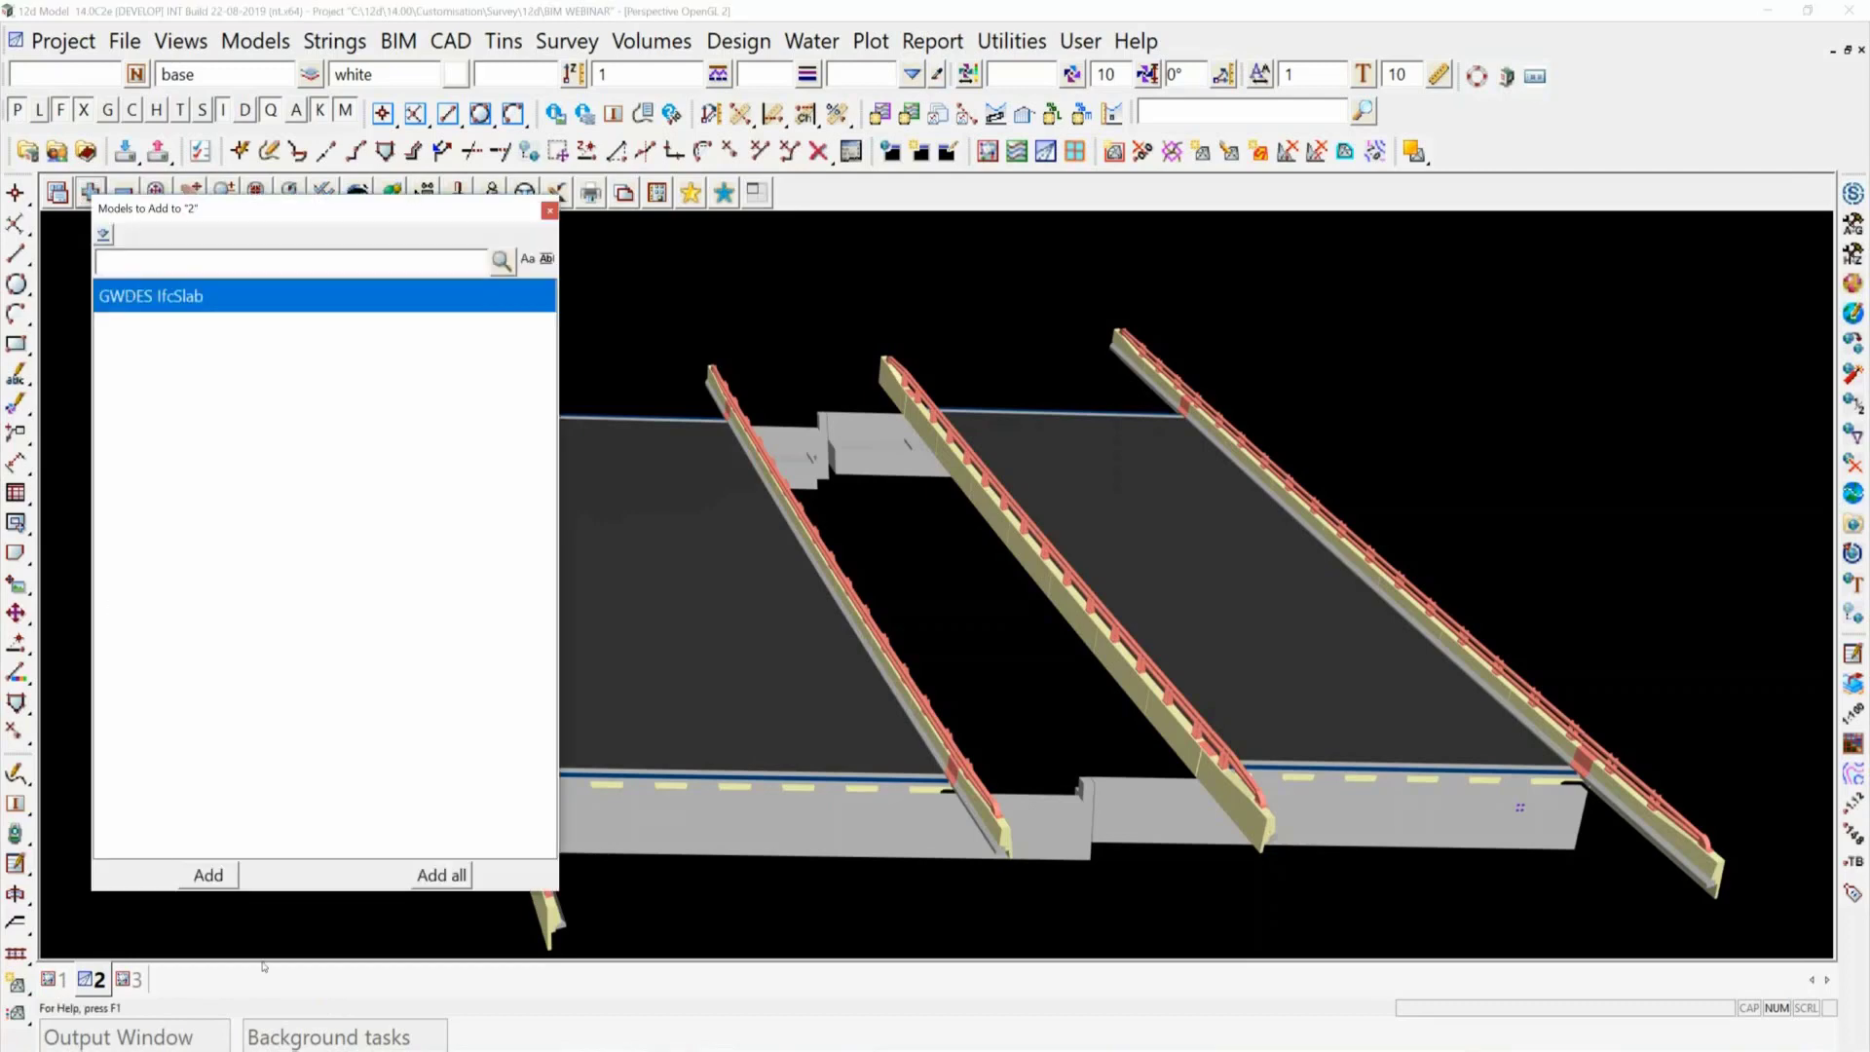
left_click(210, 875)
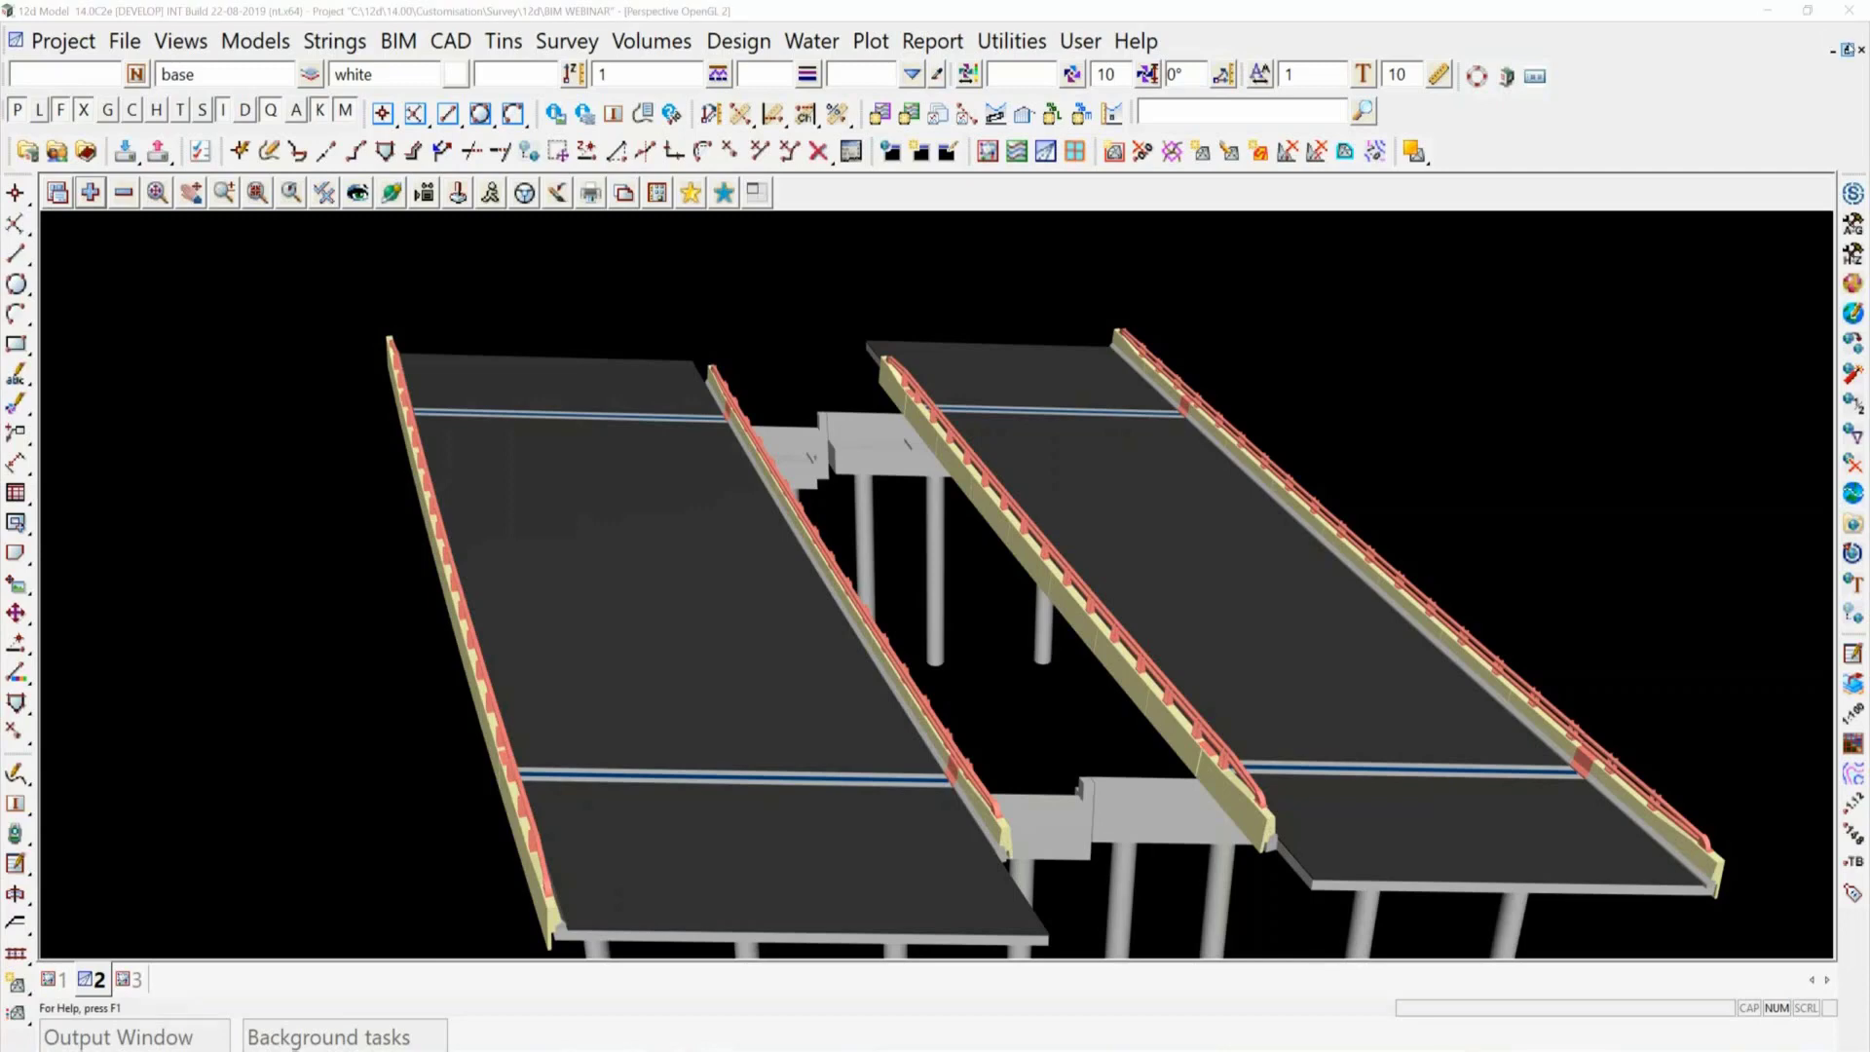
left_click(1755, 89)
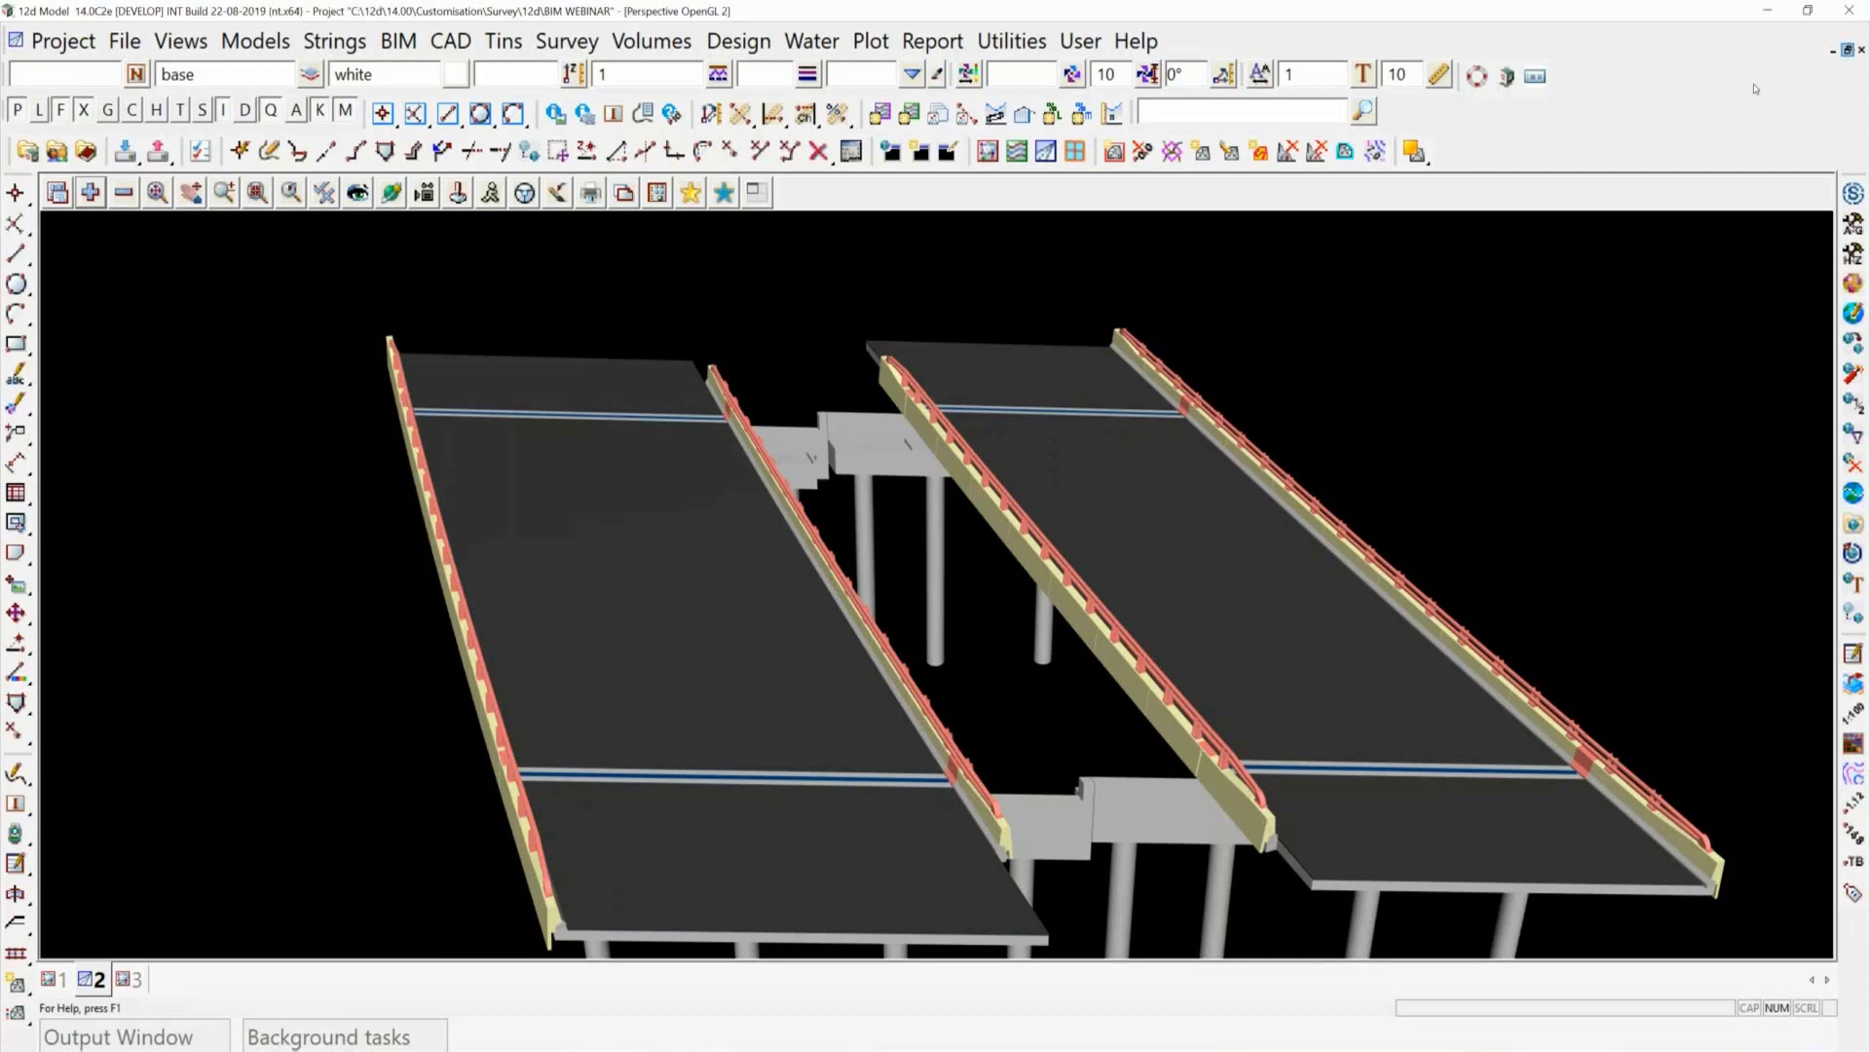
left_click(1848, 50)
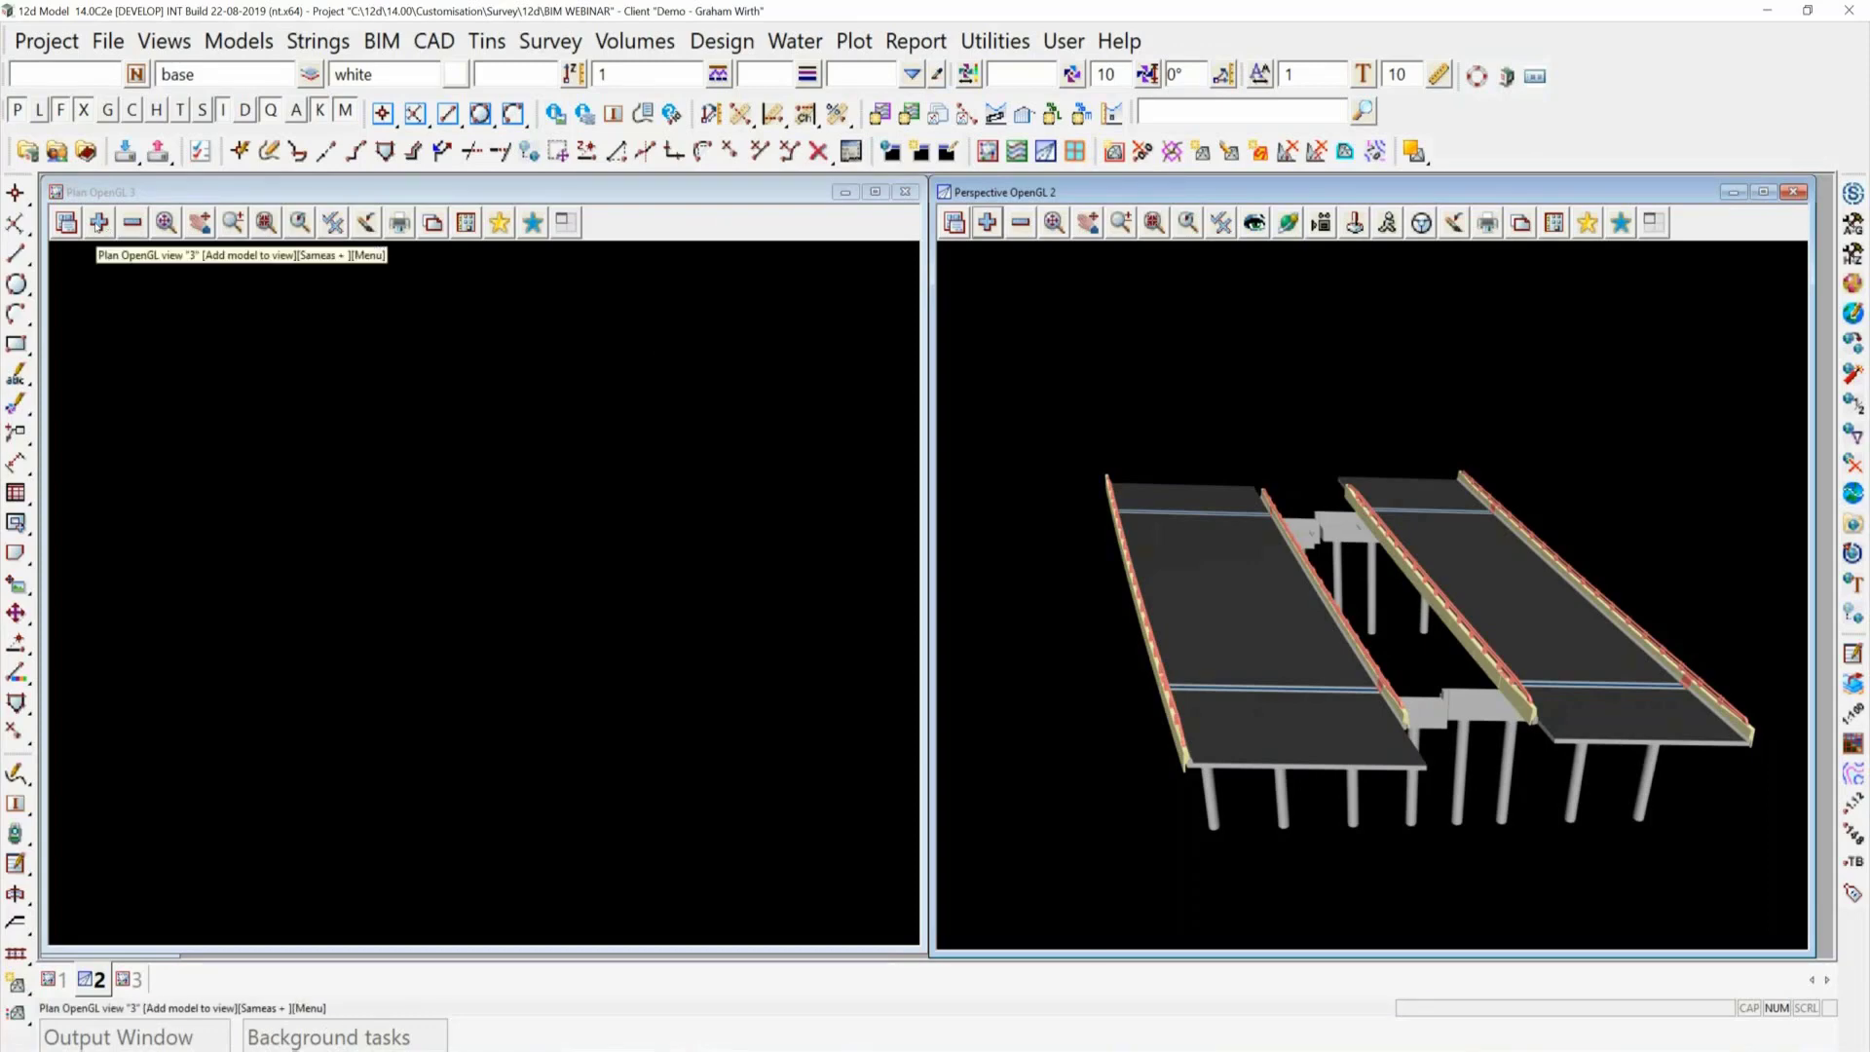
Add the GWDES IfcBeam, IfcBuildingElementProxy and IfcSlab models to plan view 3.
left_click(98, 222)
left_click_drag(141, 325, 154, 421)
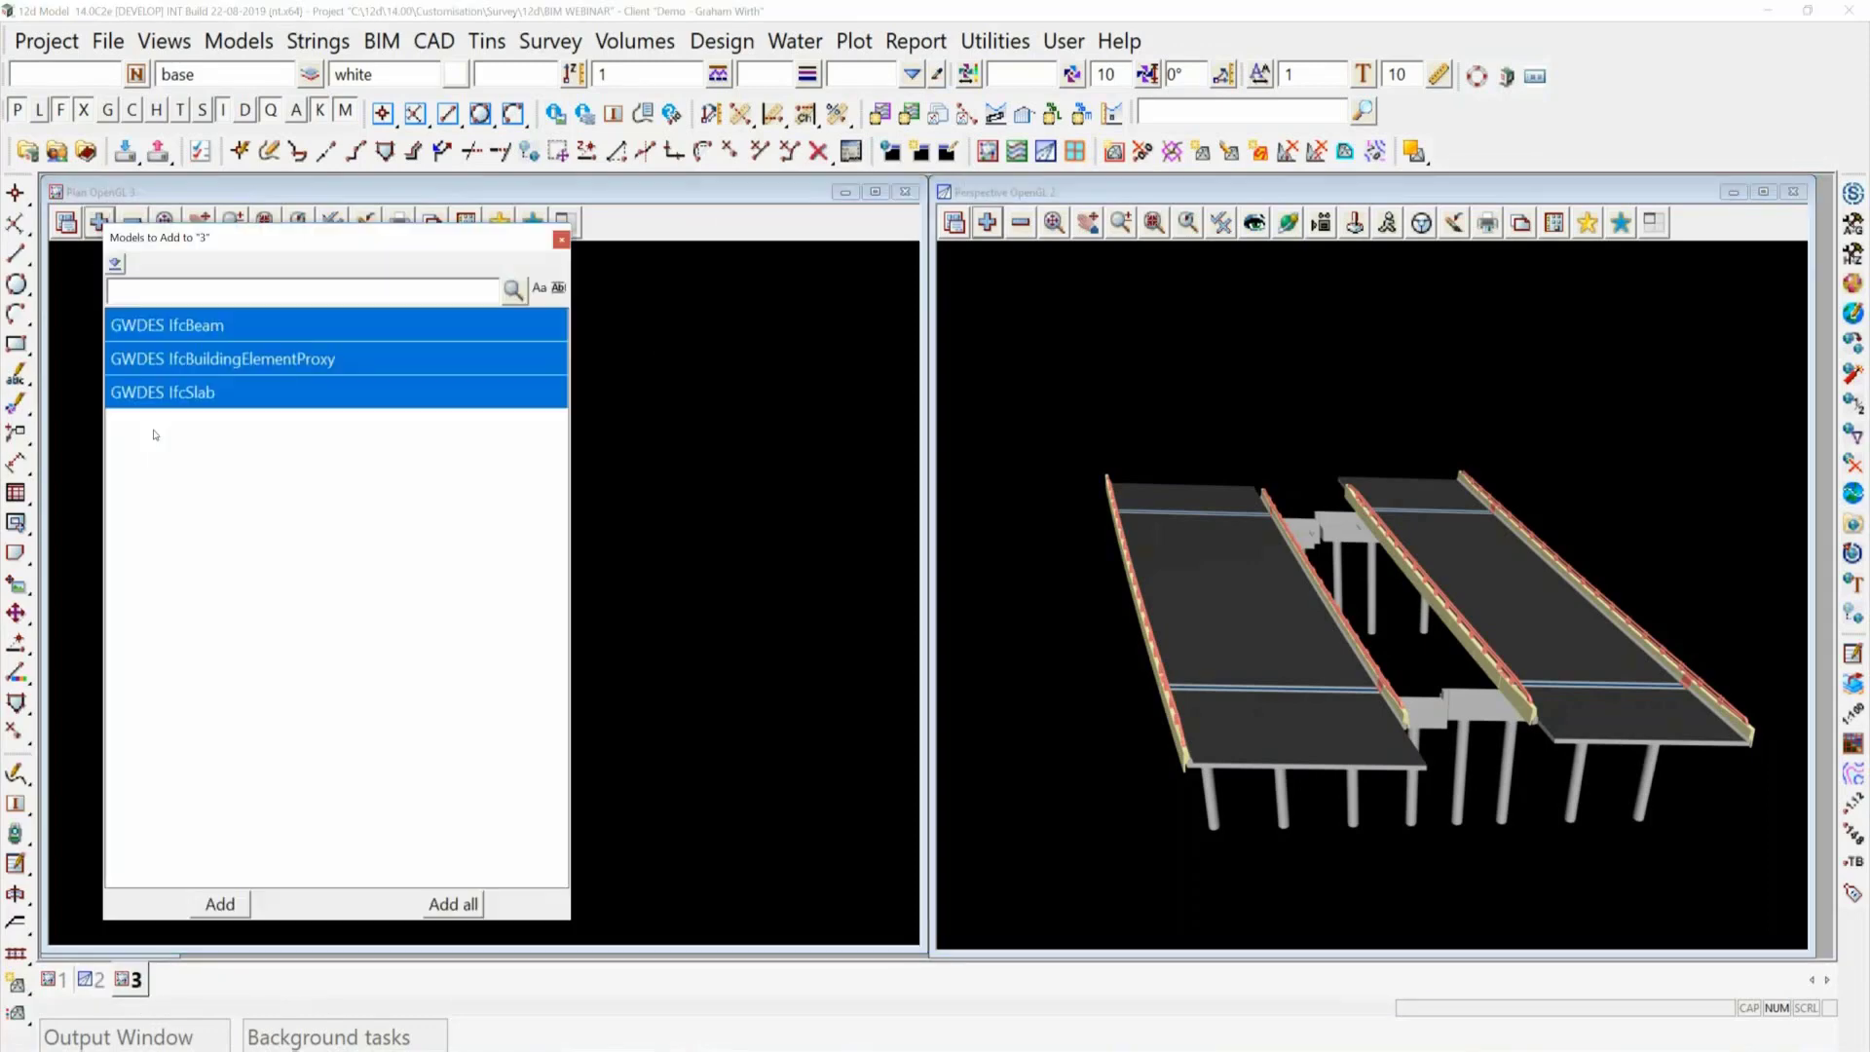
left_click(222, 908)
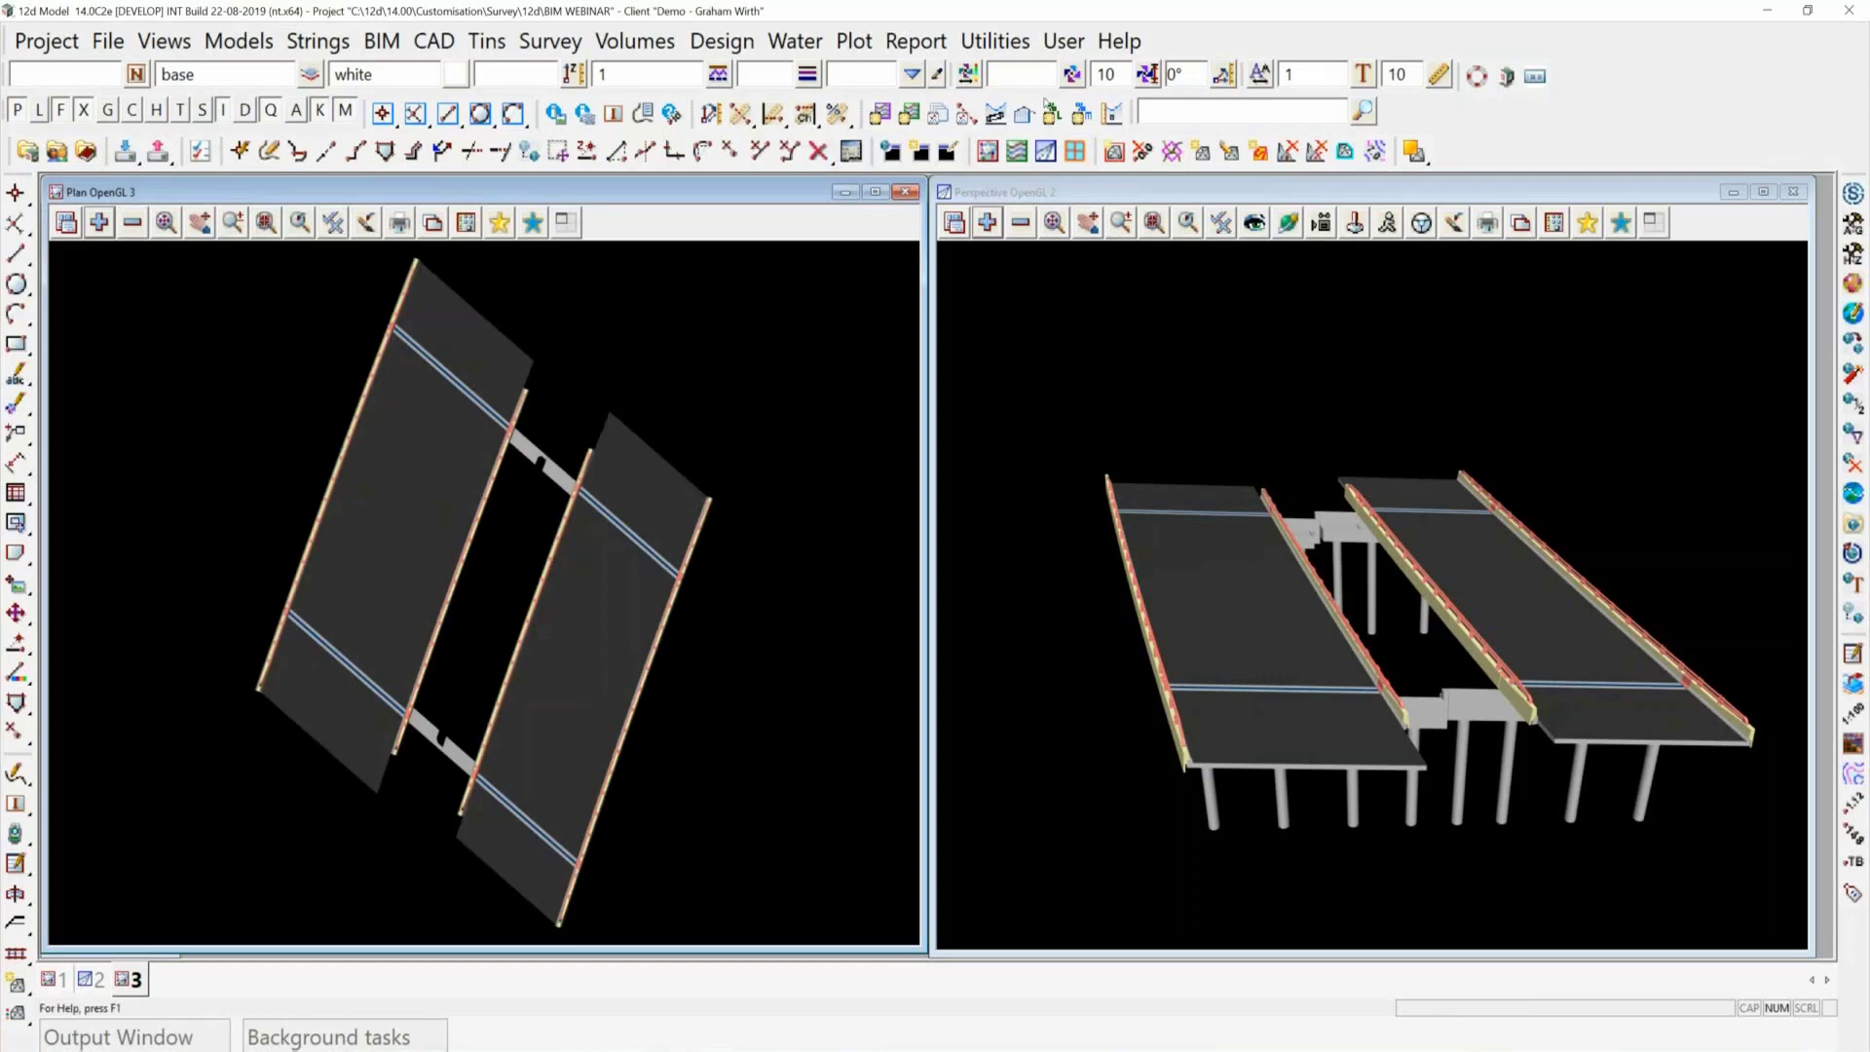
Start the Change String/Element Info utility with a filter as its data source and set the filter's view to 2.
left_click(991, 41)
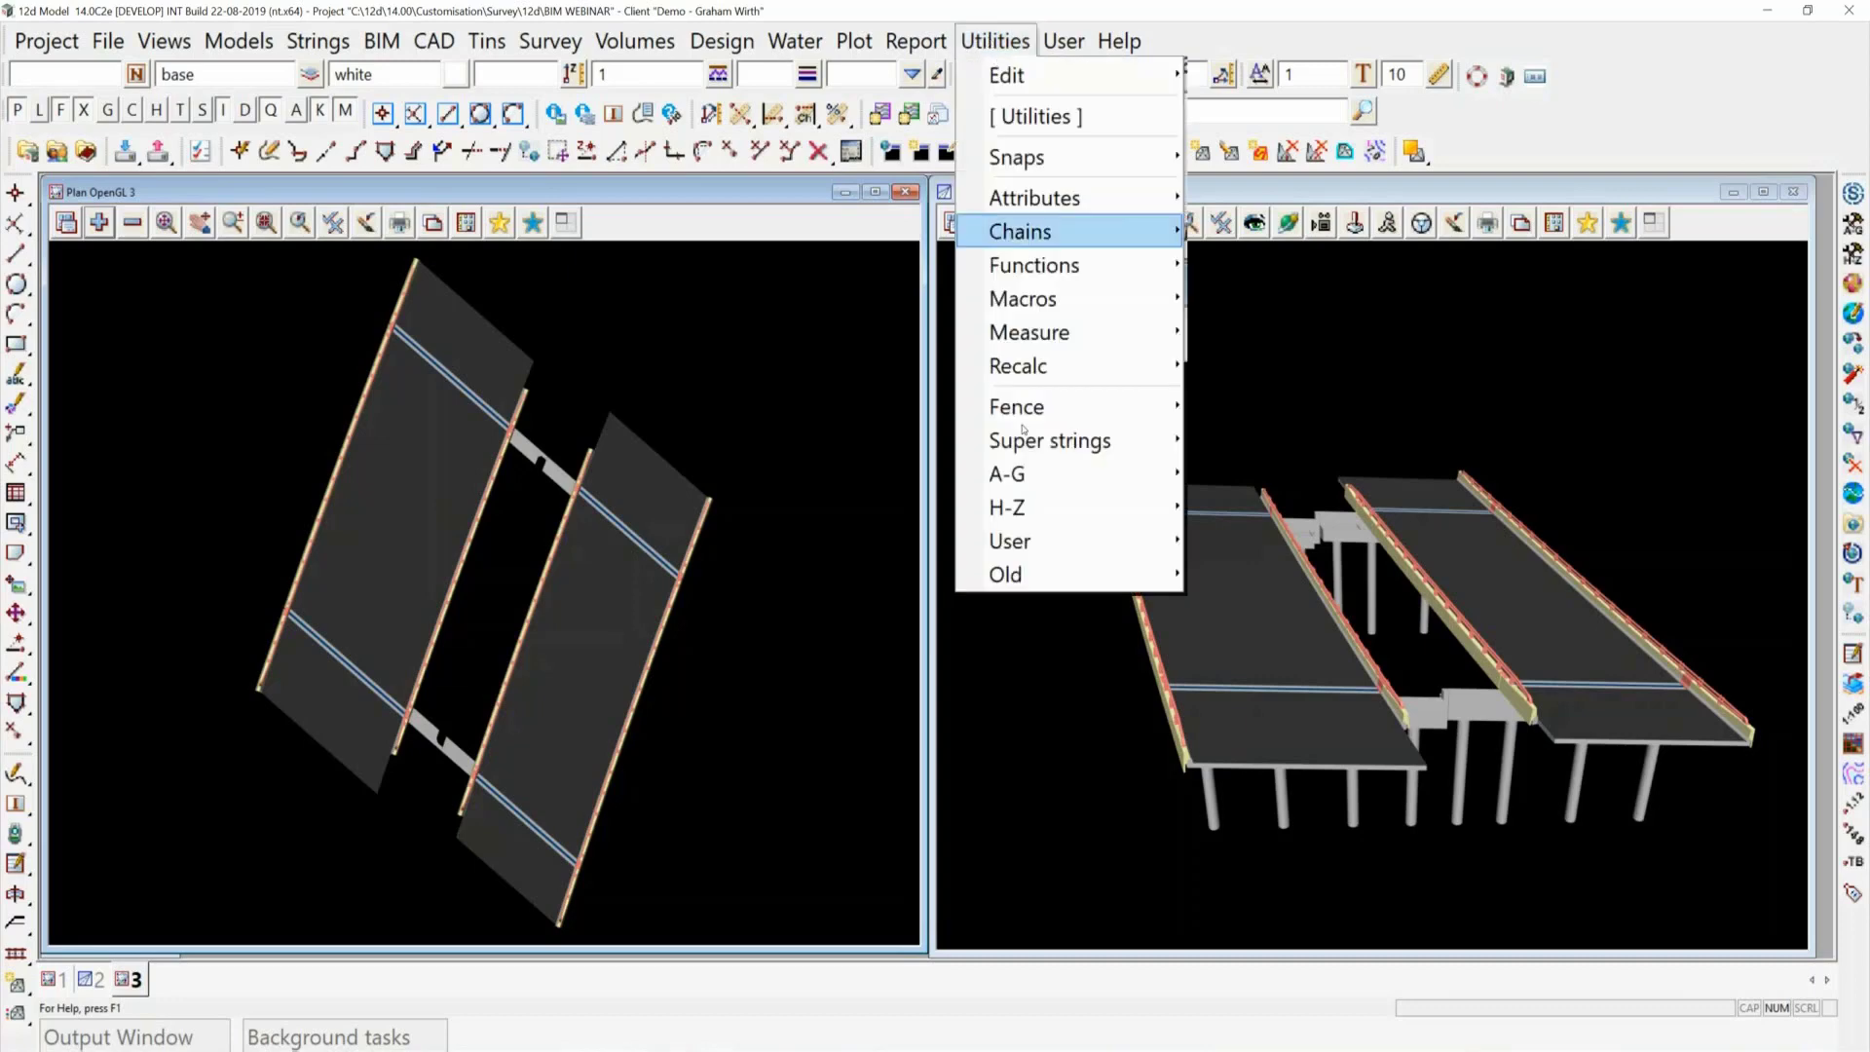
mouse_move(1018, 475)
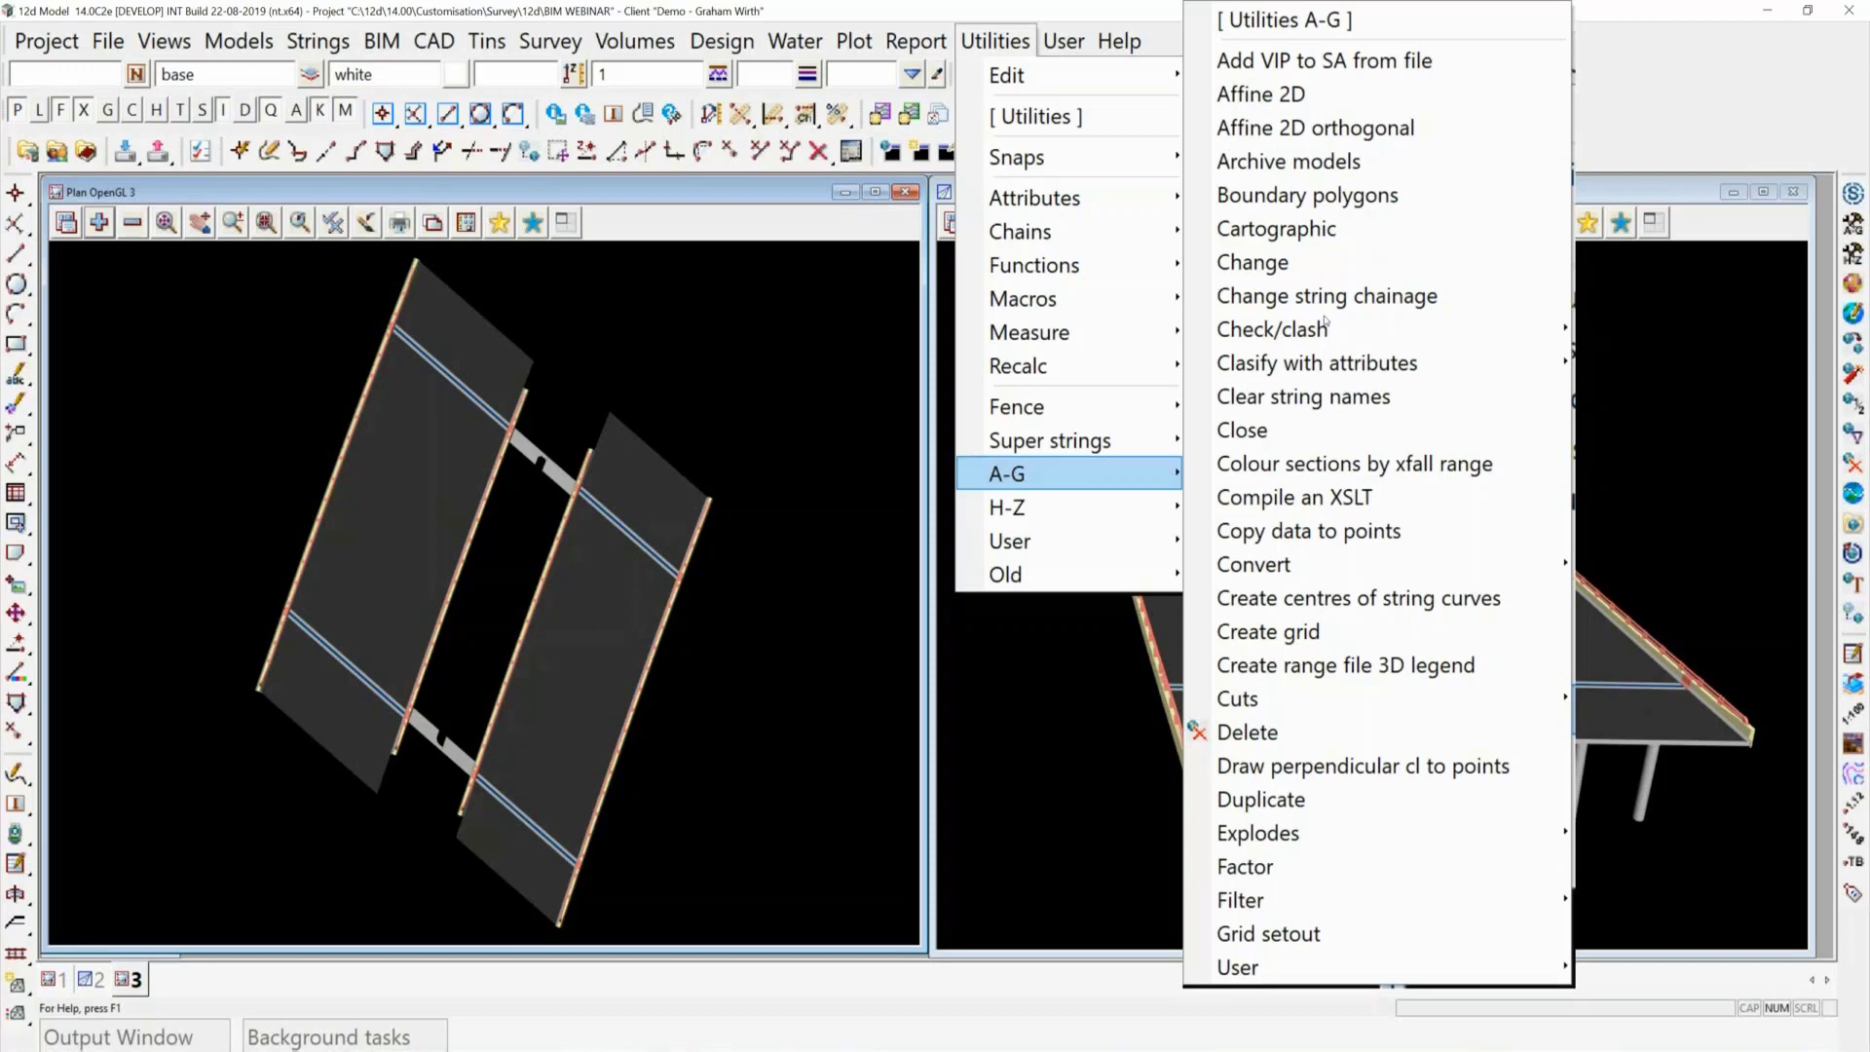
left_click(1325, 296)
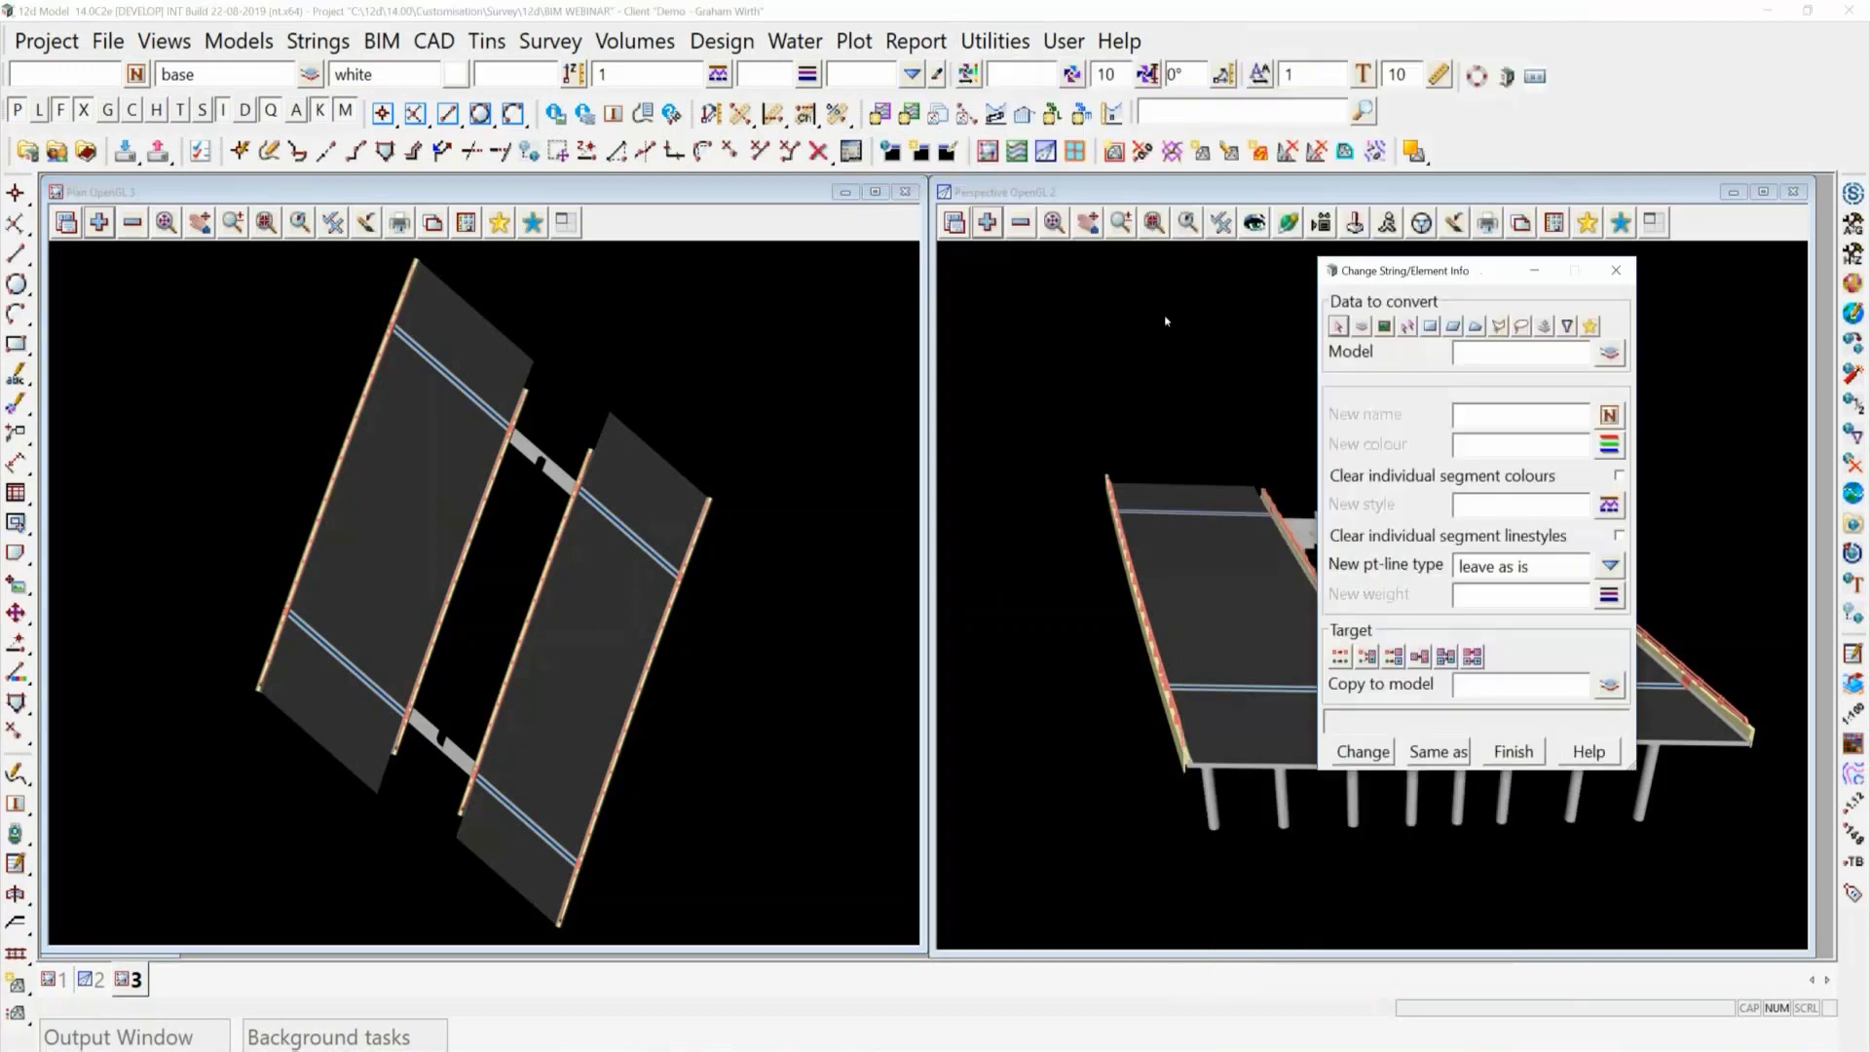
left_click_drag(1364, 263, 812, 248)
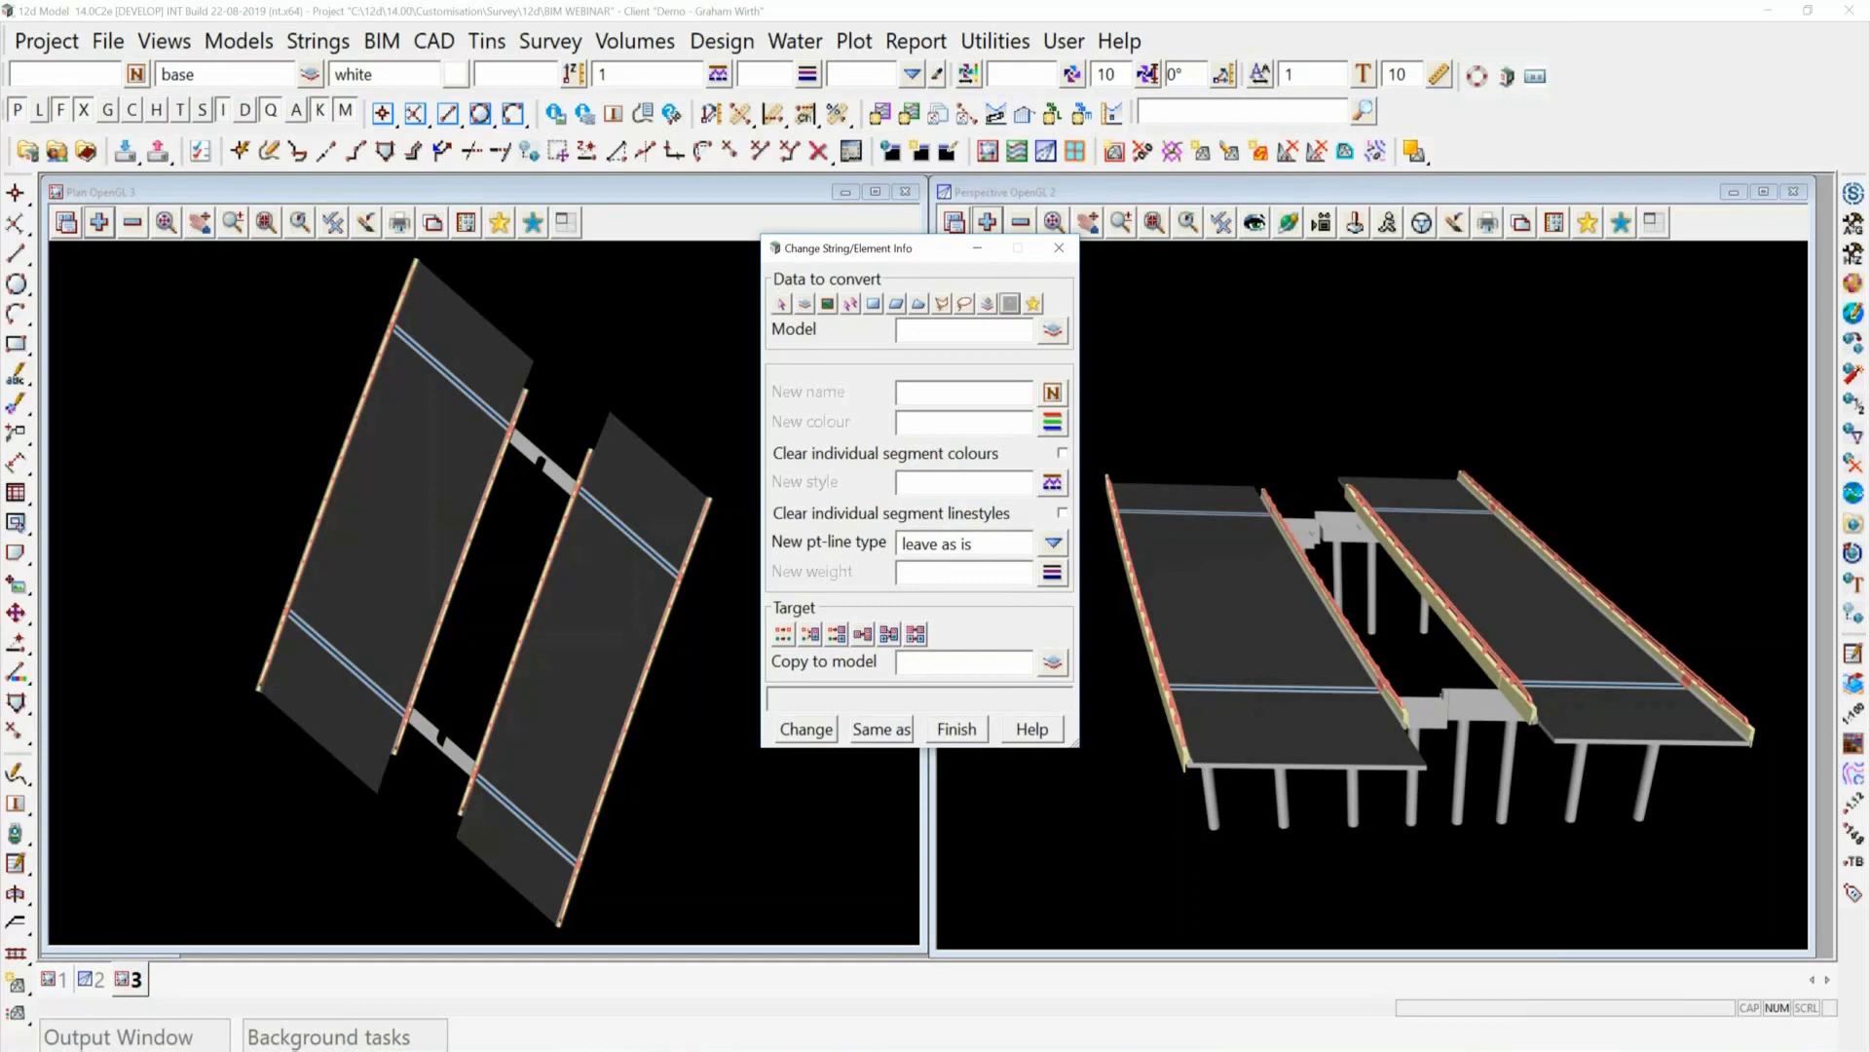
left_click(1059, 248)
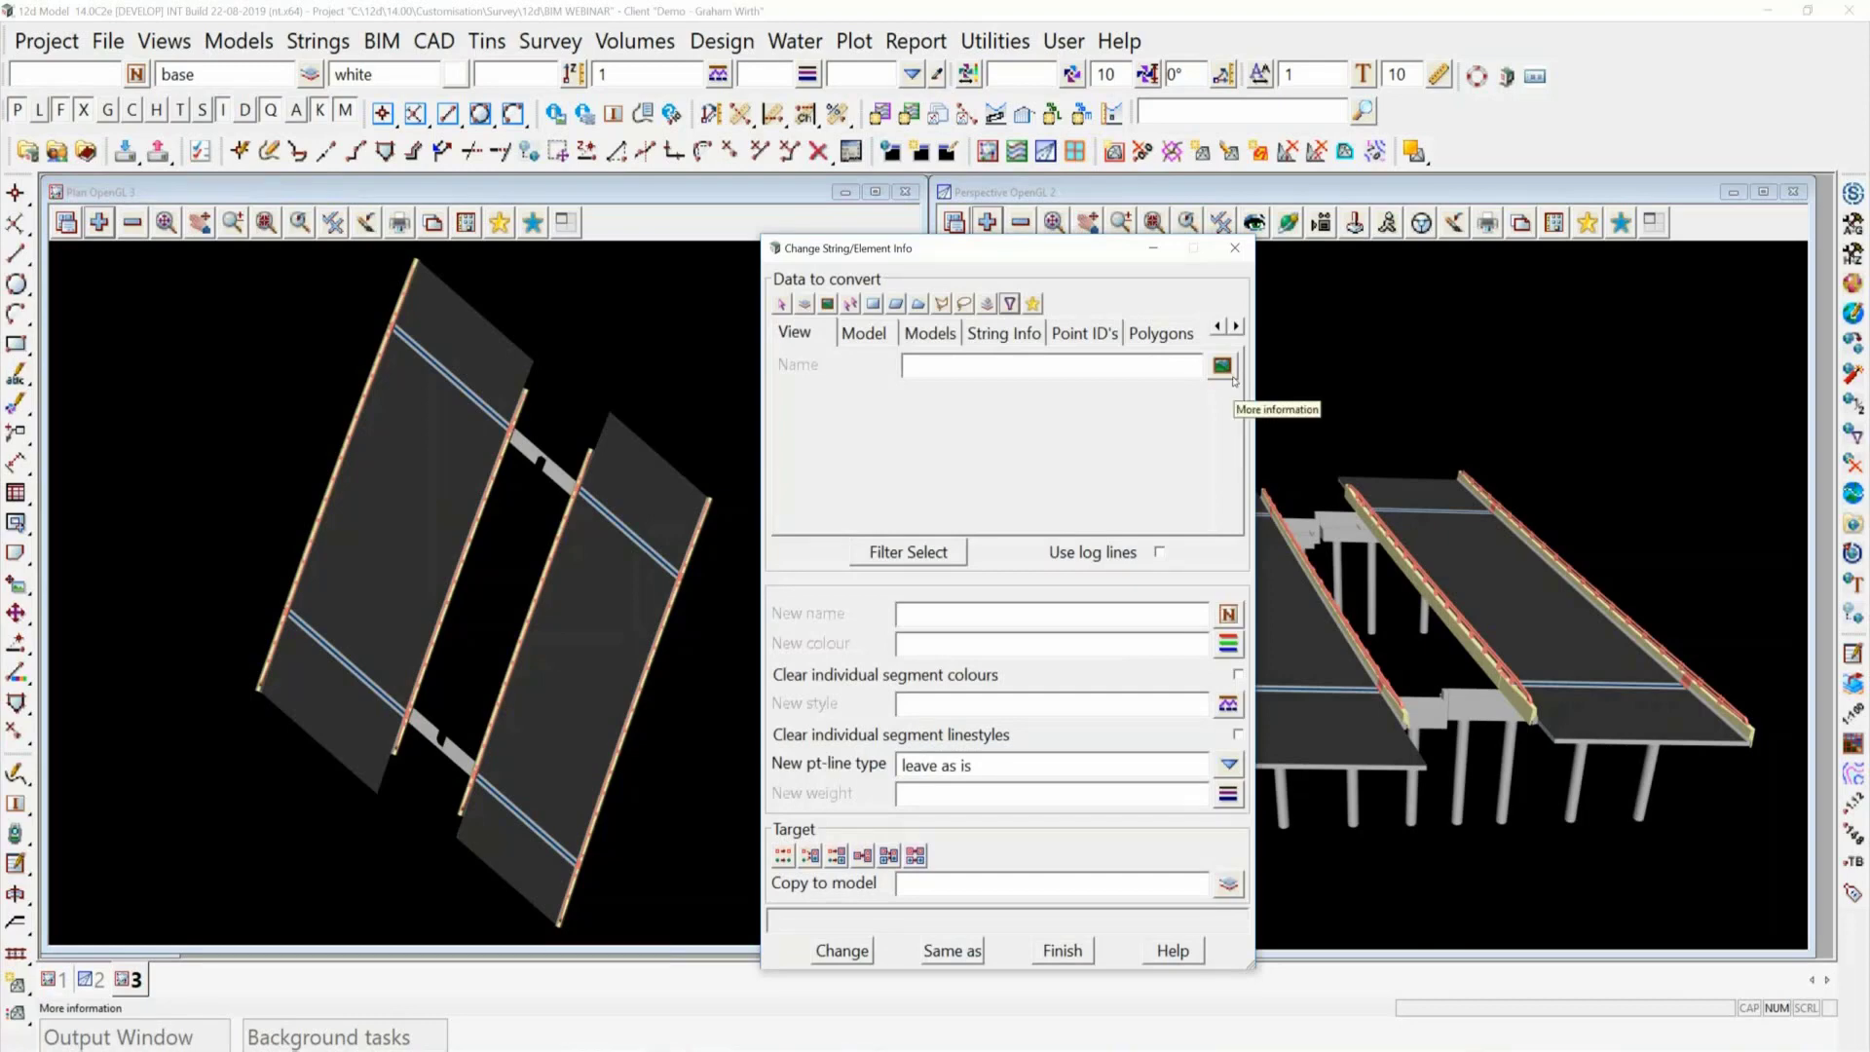
left_click(1235, 380)
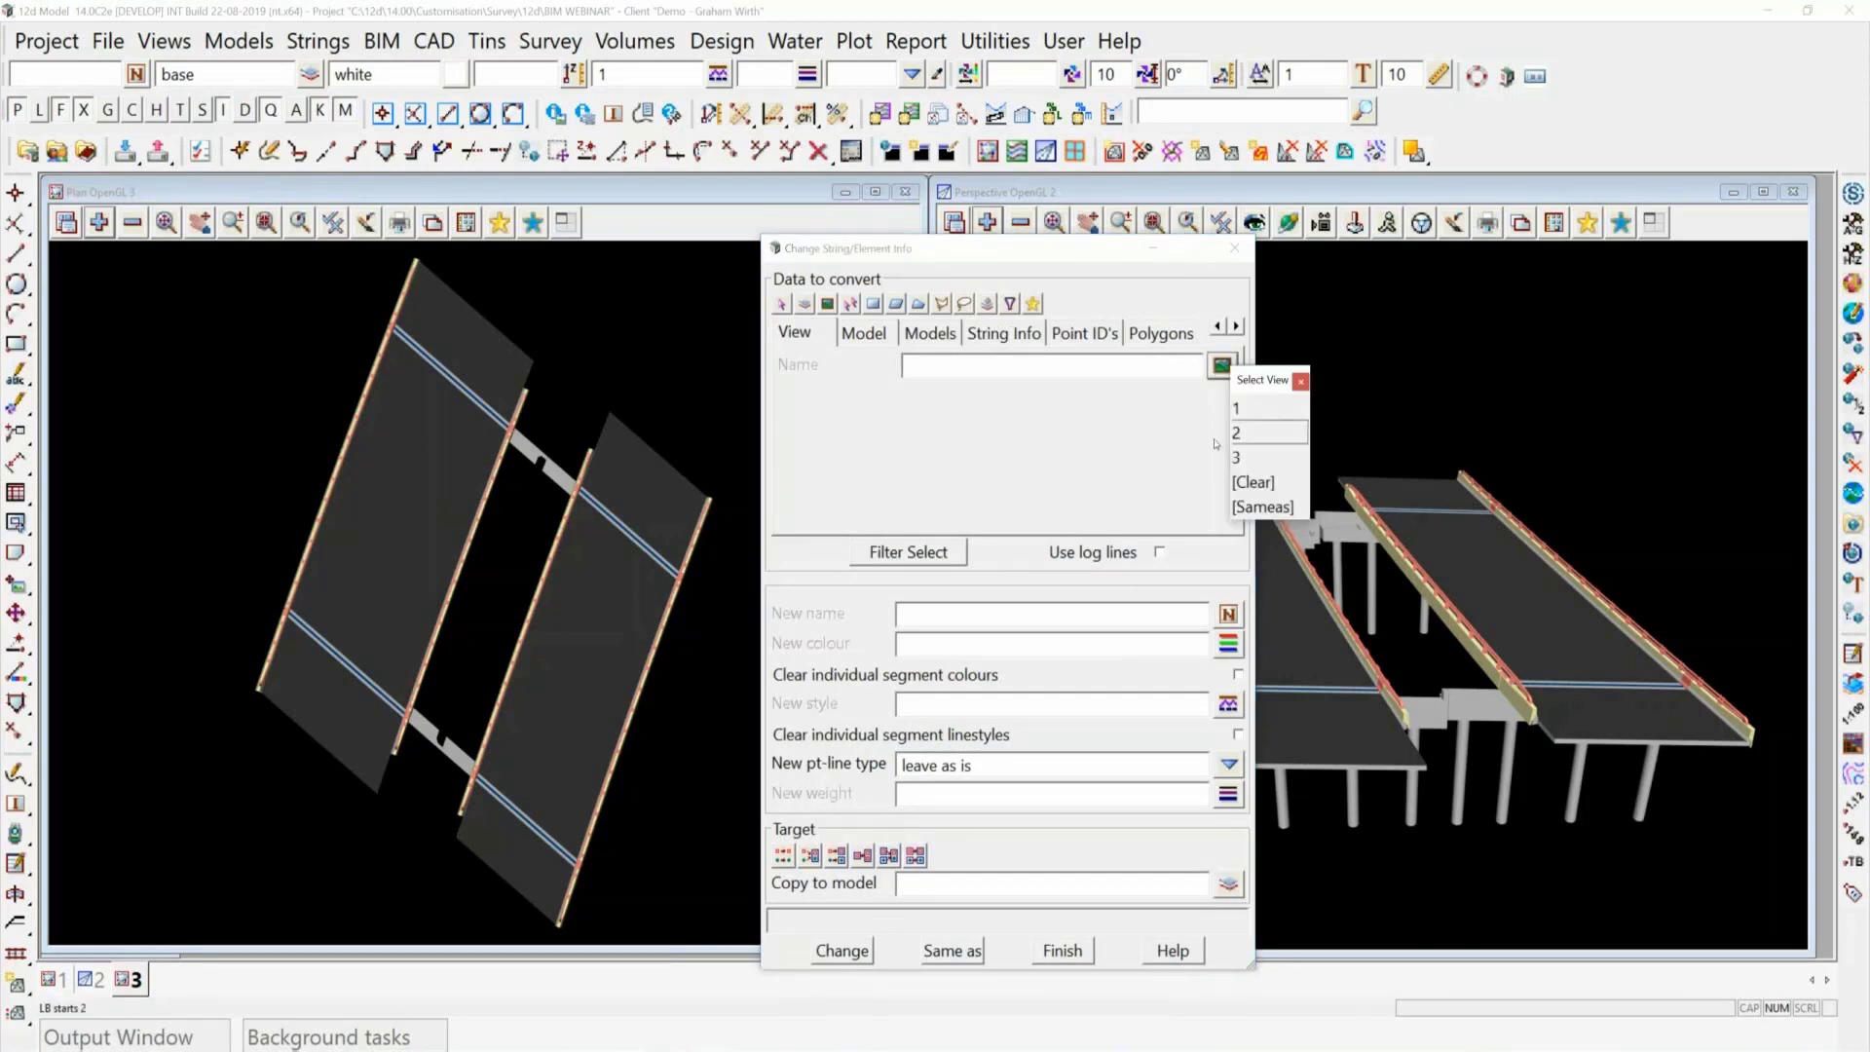
left_click(1252, 433)
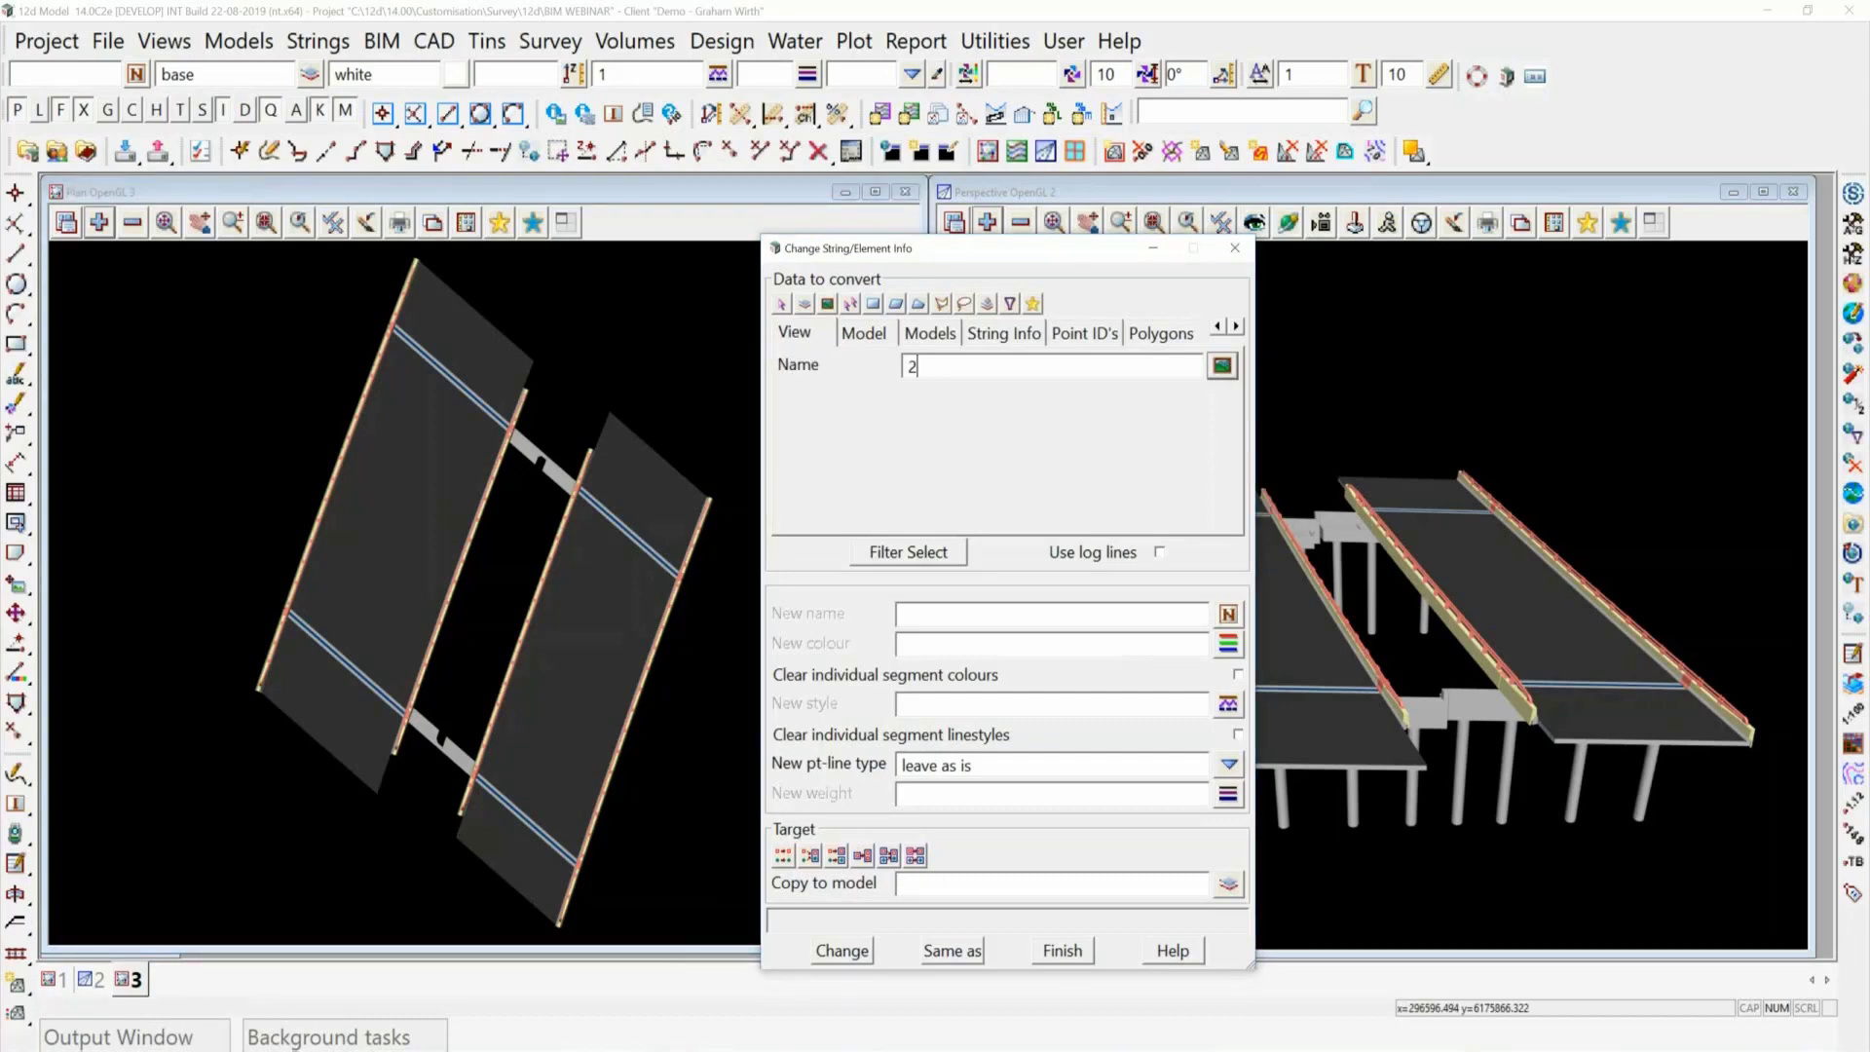
left_click_drag(858, 247, 662, 190)
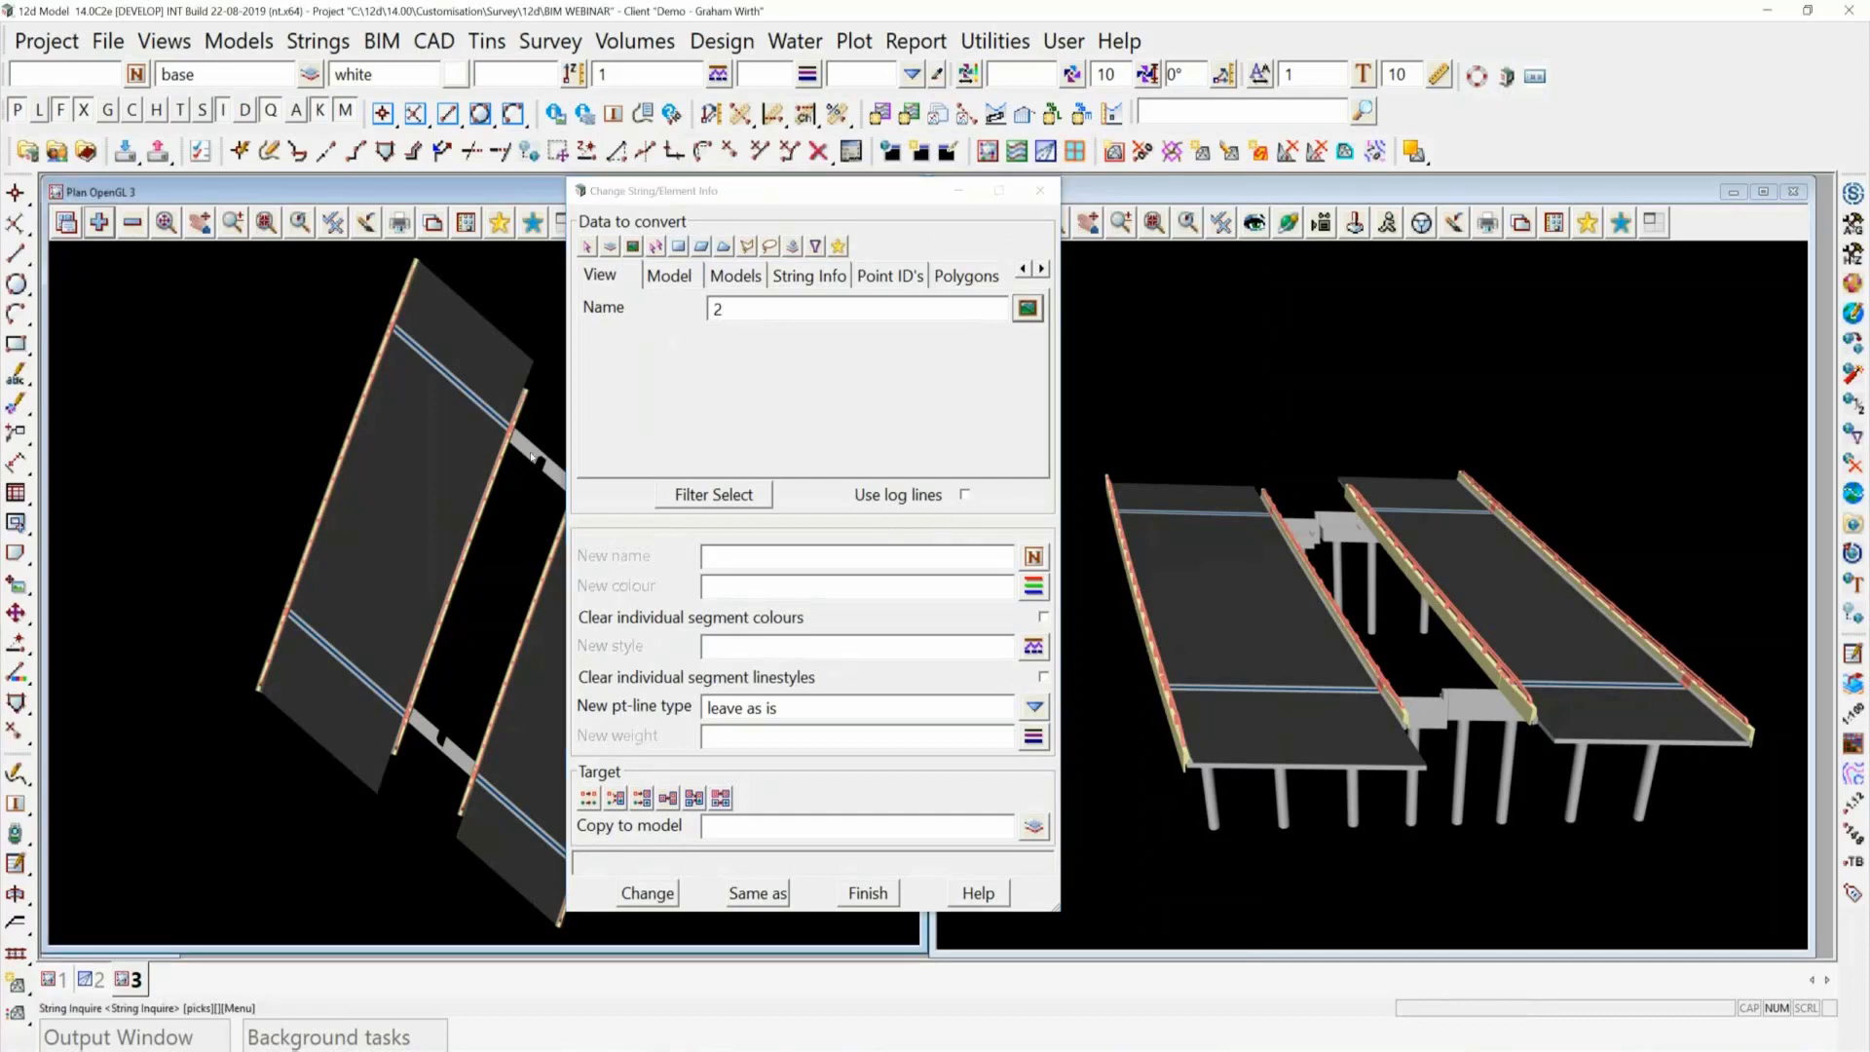
Run a Default-style string inquiry on the slab at the near end of the deck beside the dialog in perspective view 2.
key("F2")
left_click_drag(1231, 536, 243, 379)
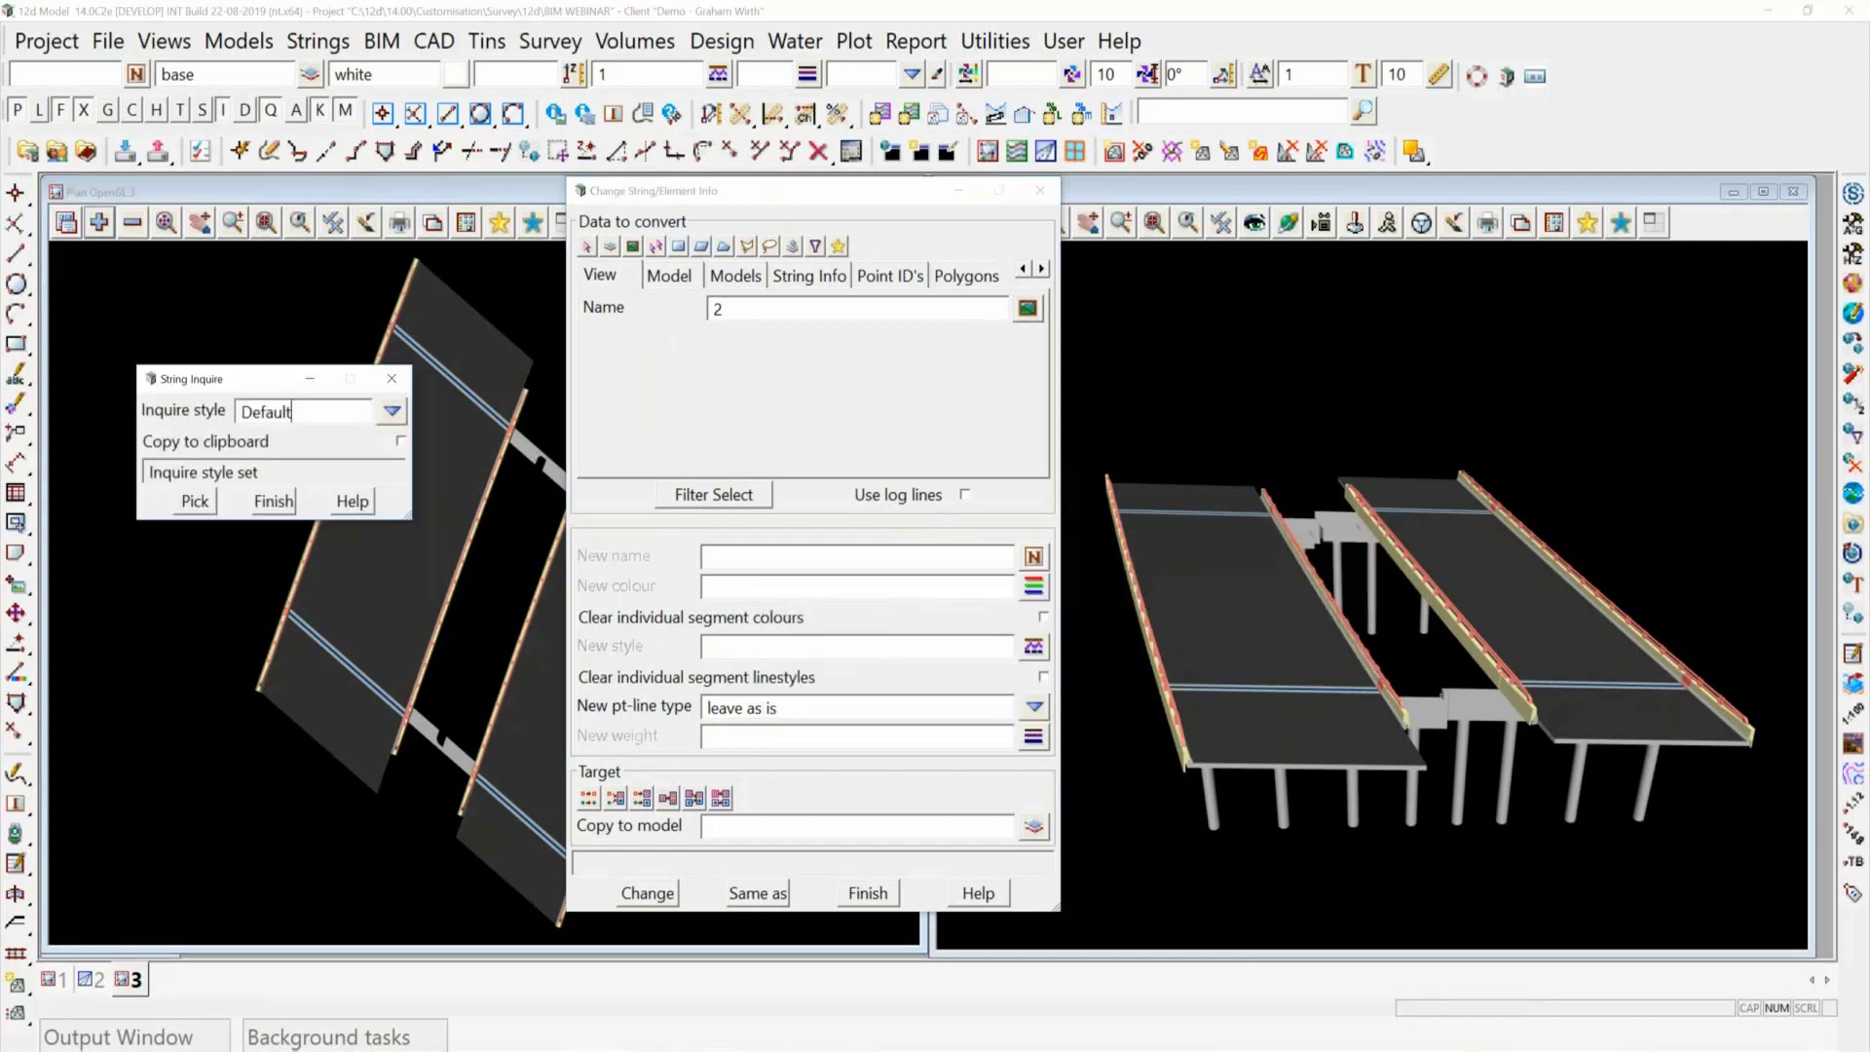
left_click(194, 503)
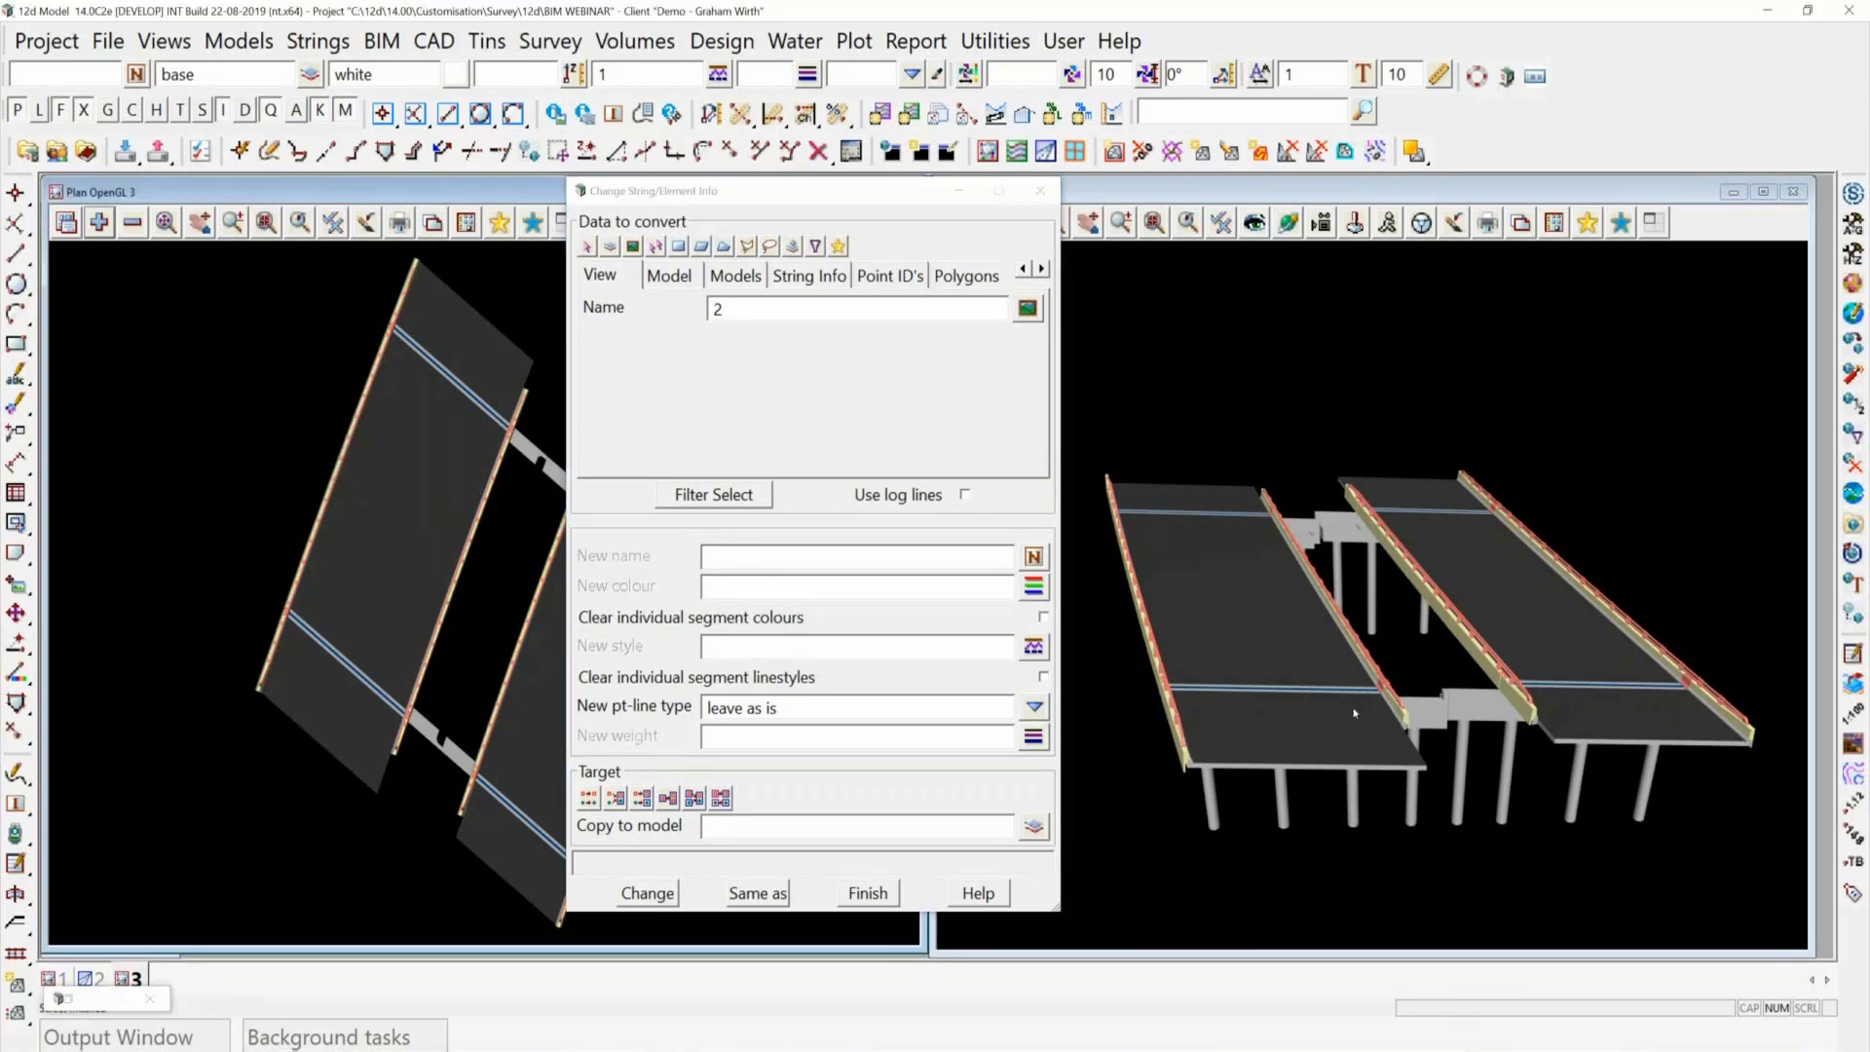
scroll(1388, 736, "up", 1)
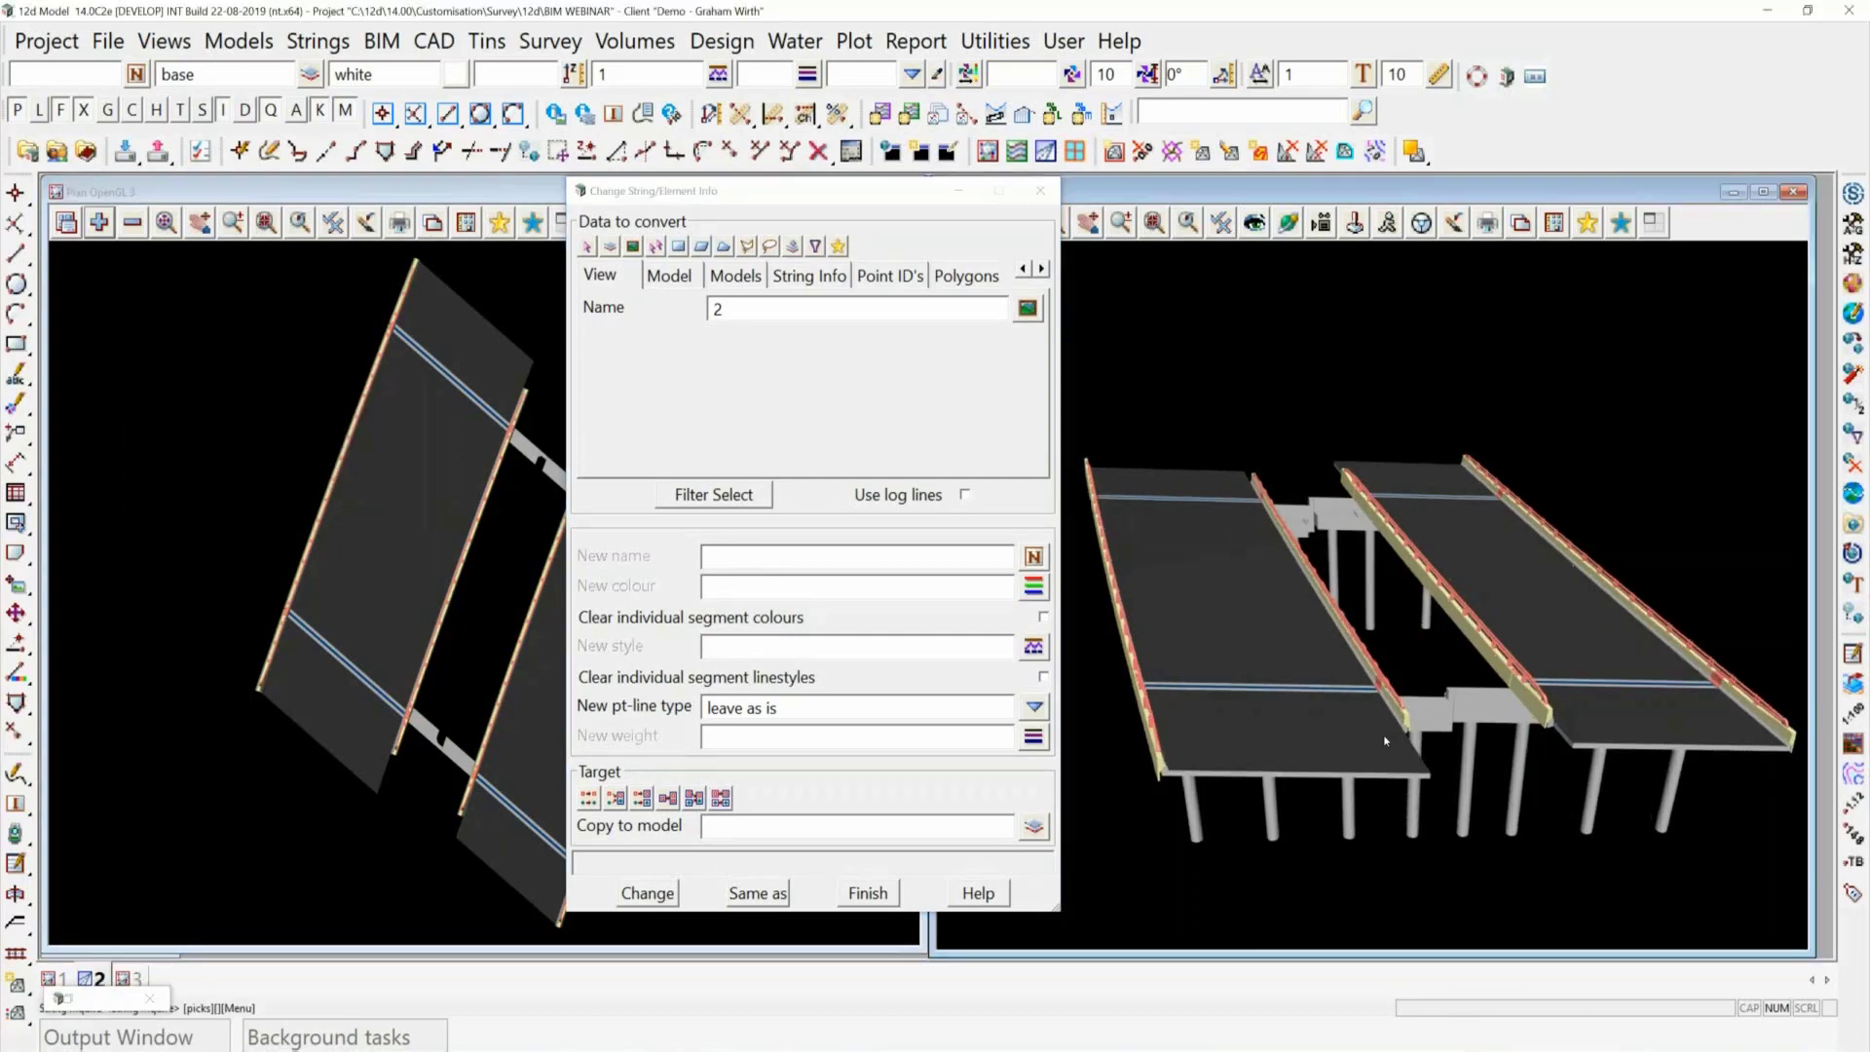
left_click(1378, 732)
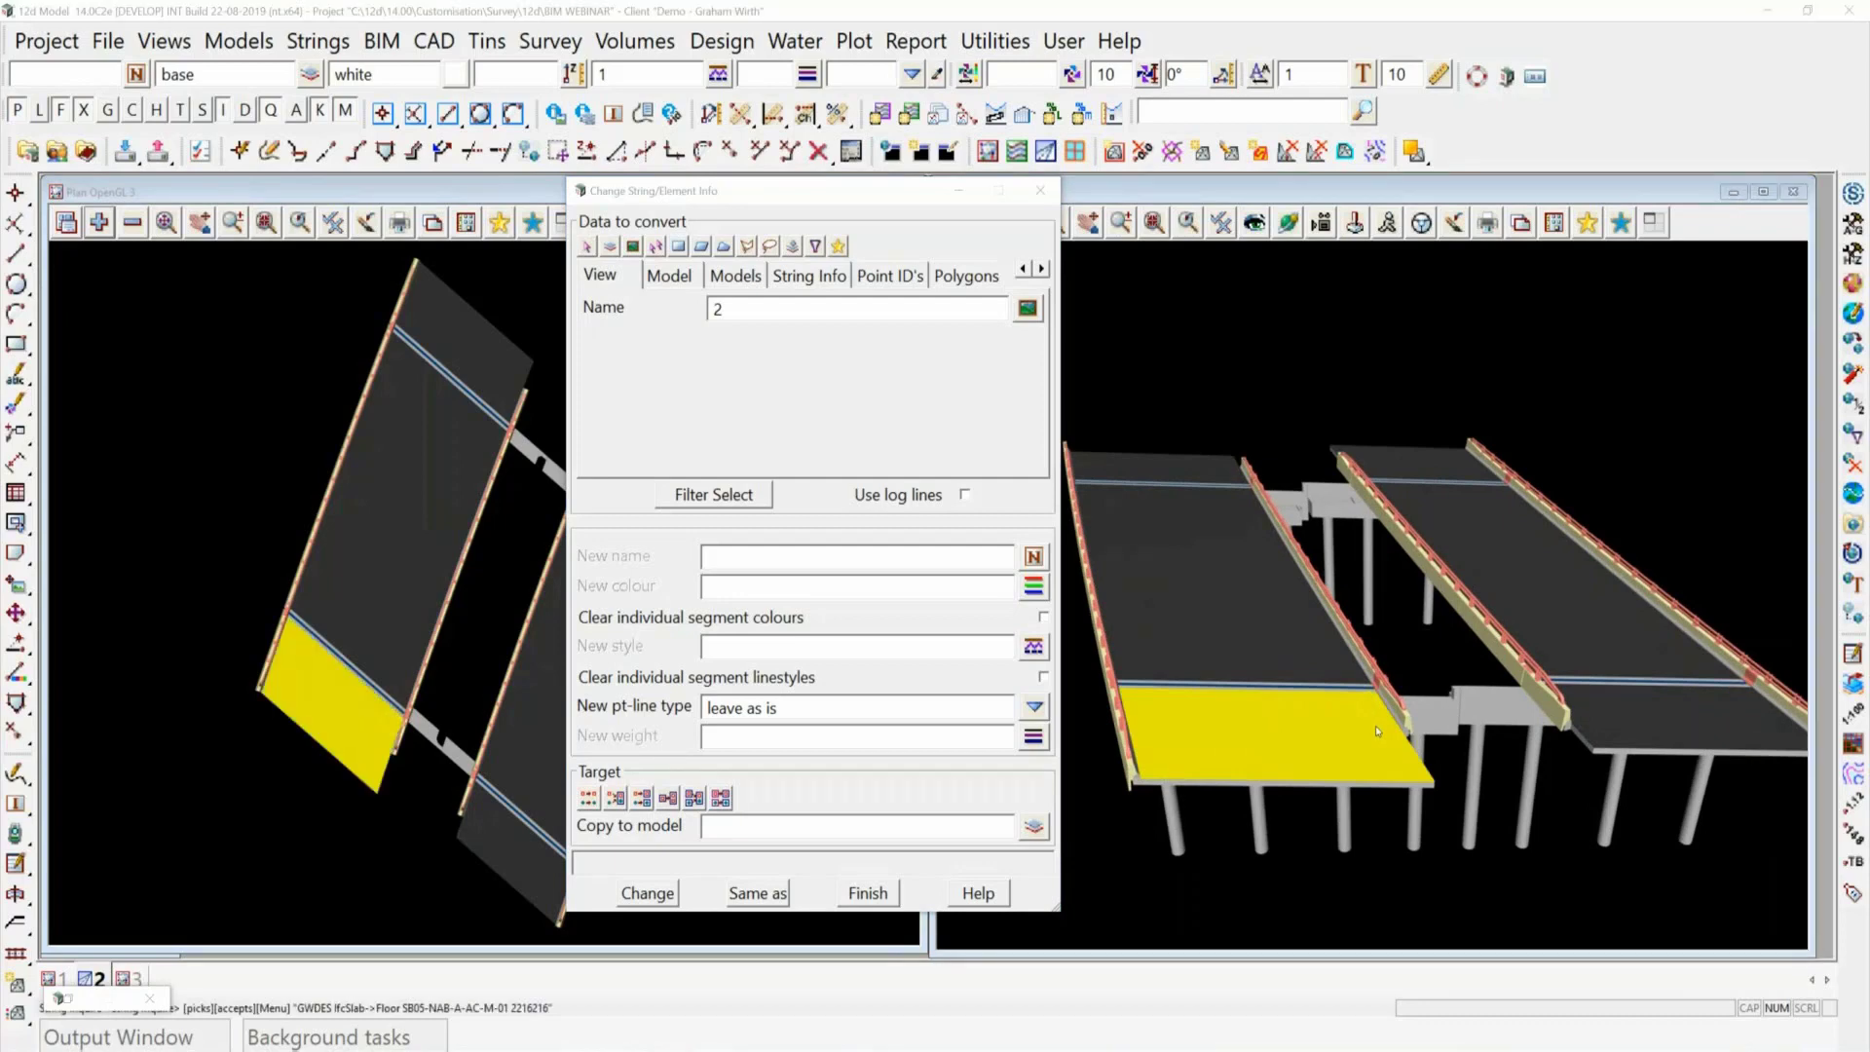
scroll(1374, 730, "up", 1)
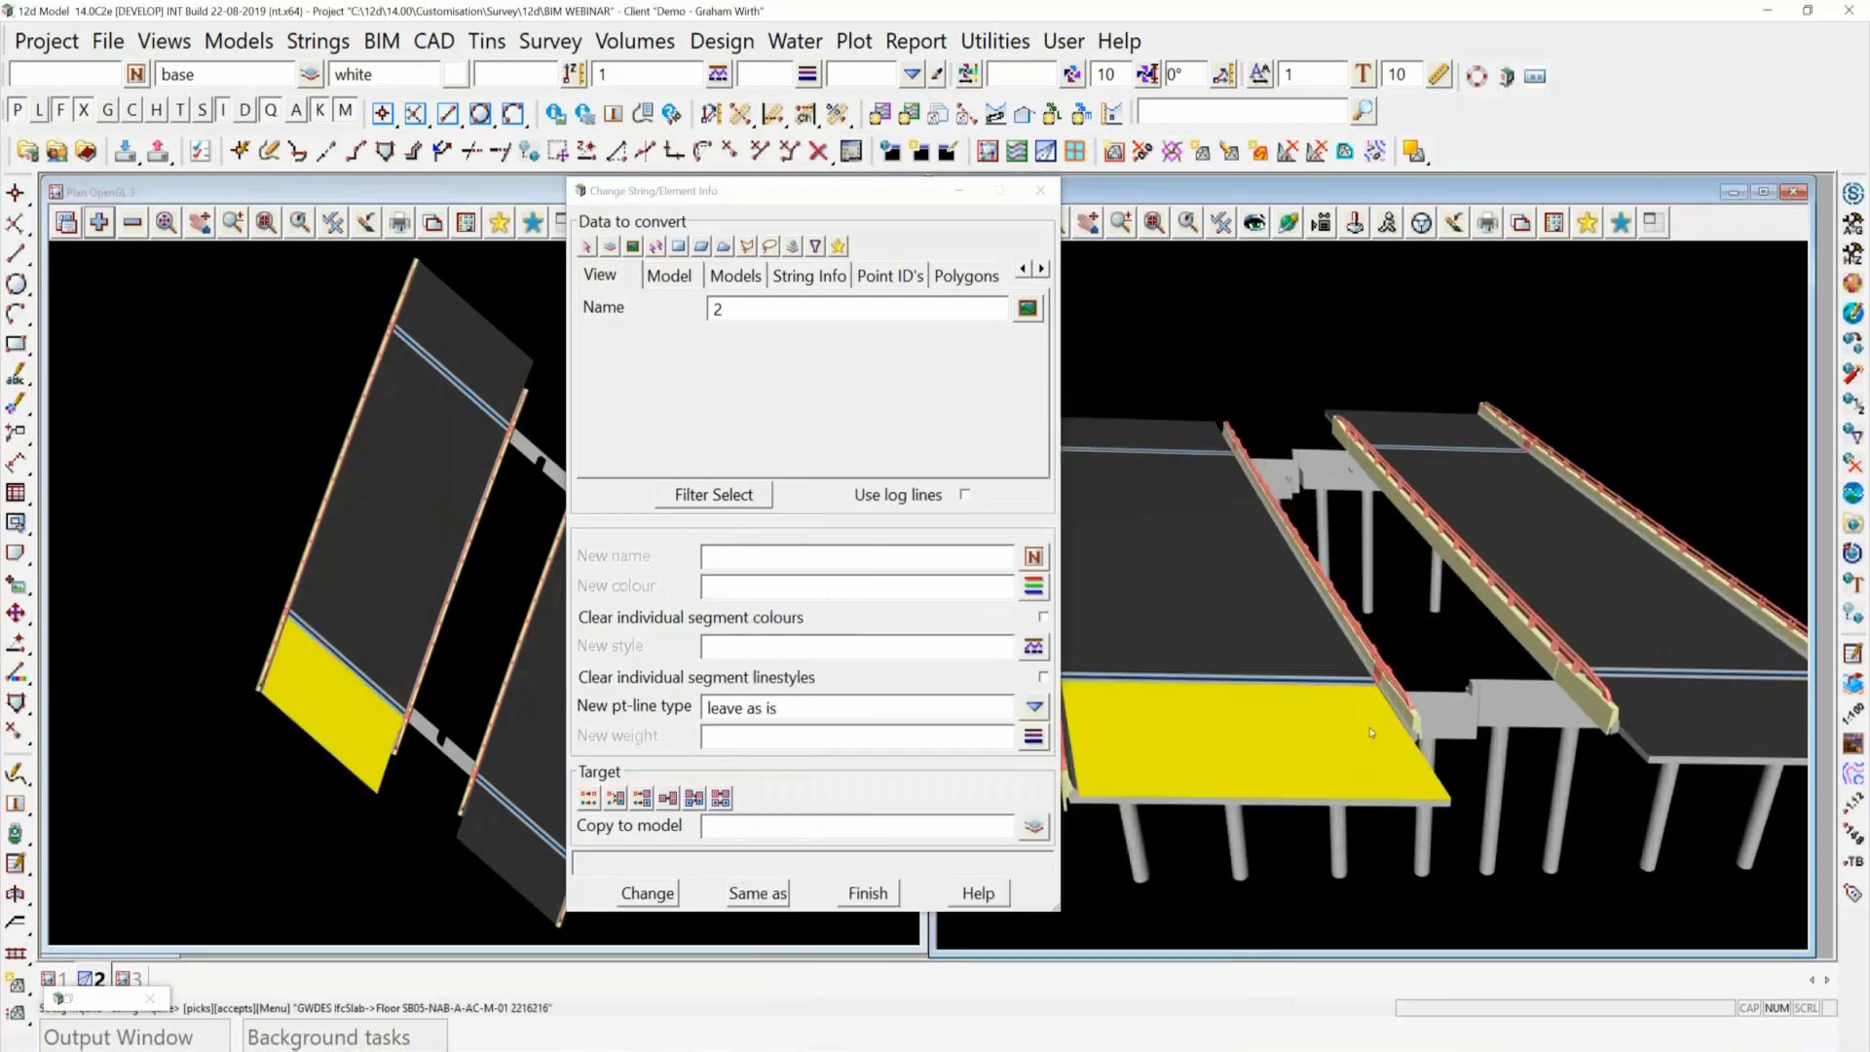
middle_click(1372, 732)
left_click(1371, 732)
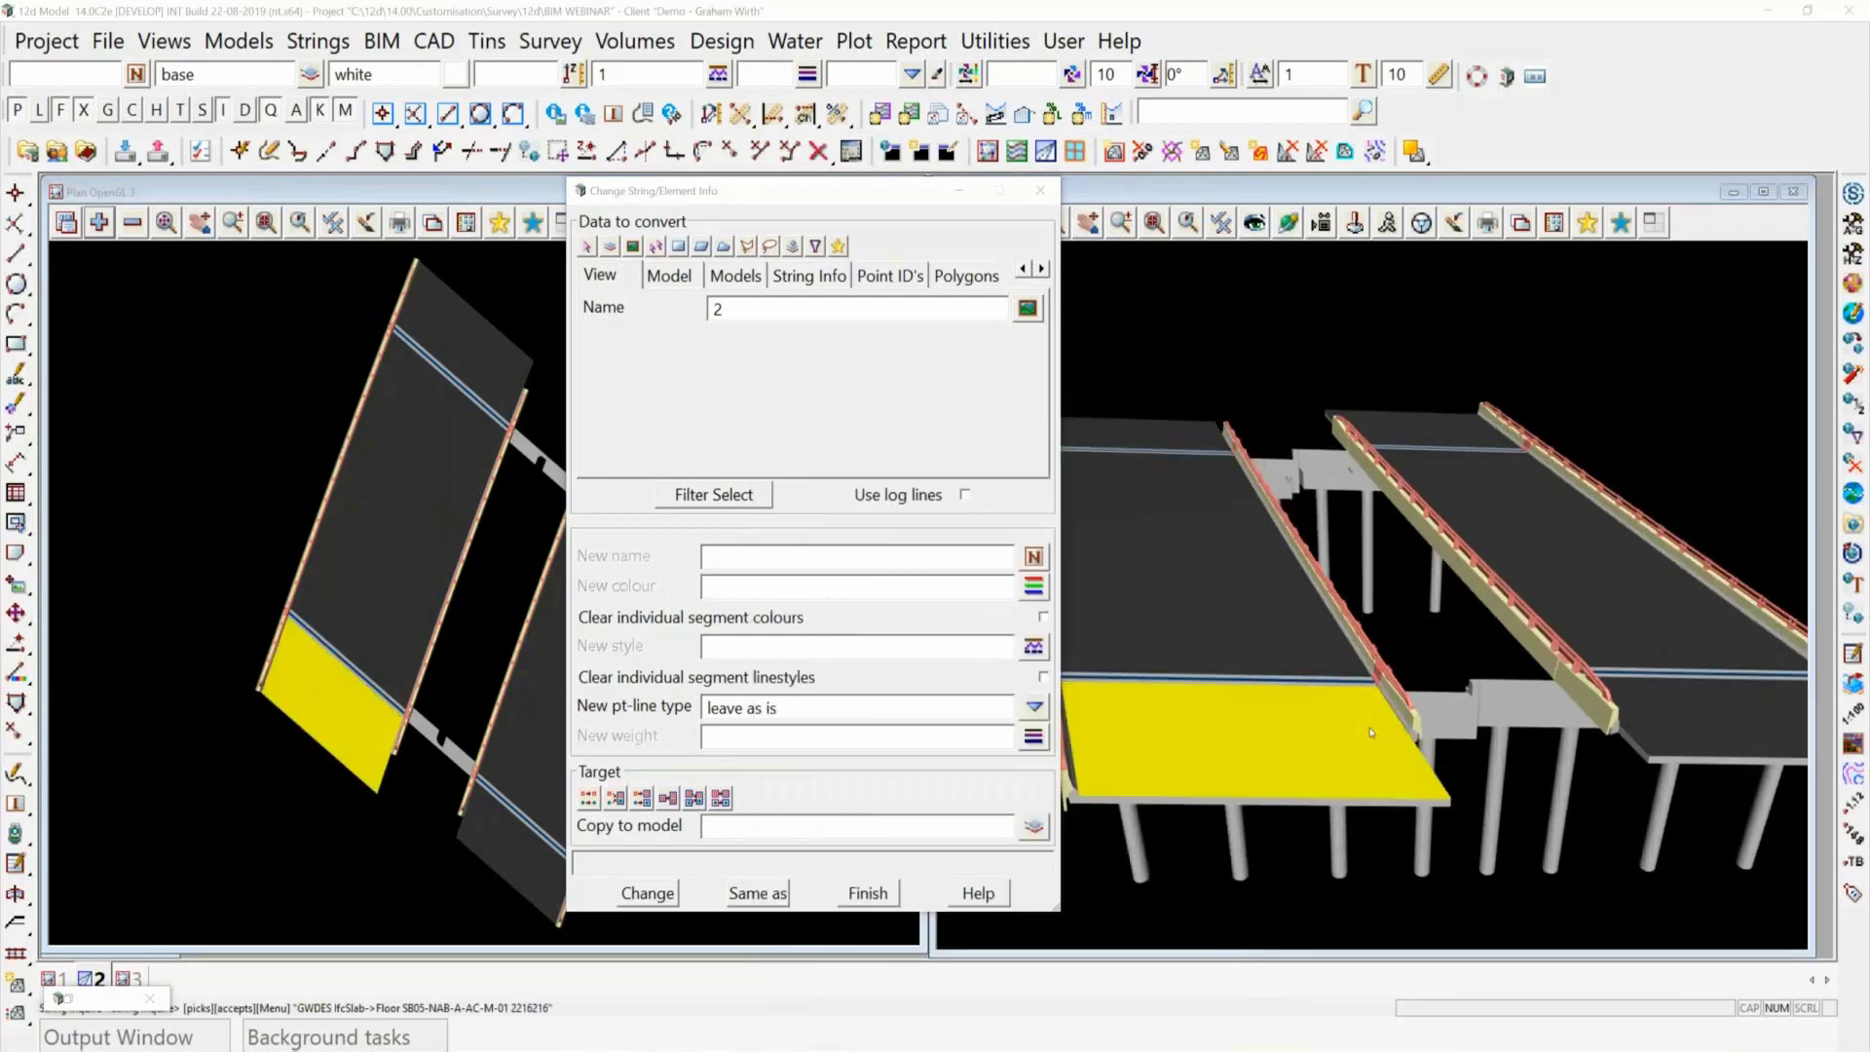
middle_click(1372, 733)
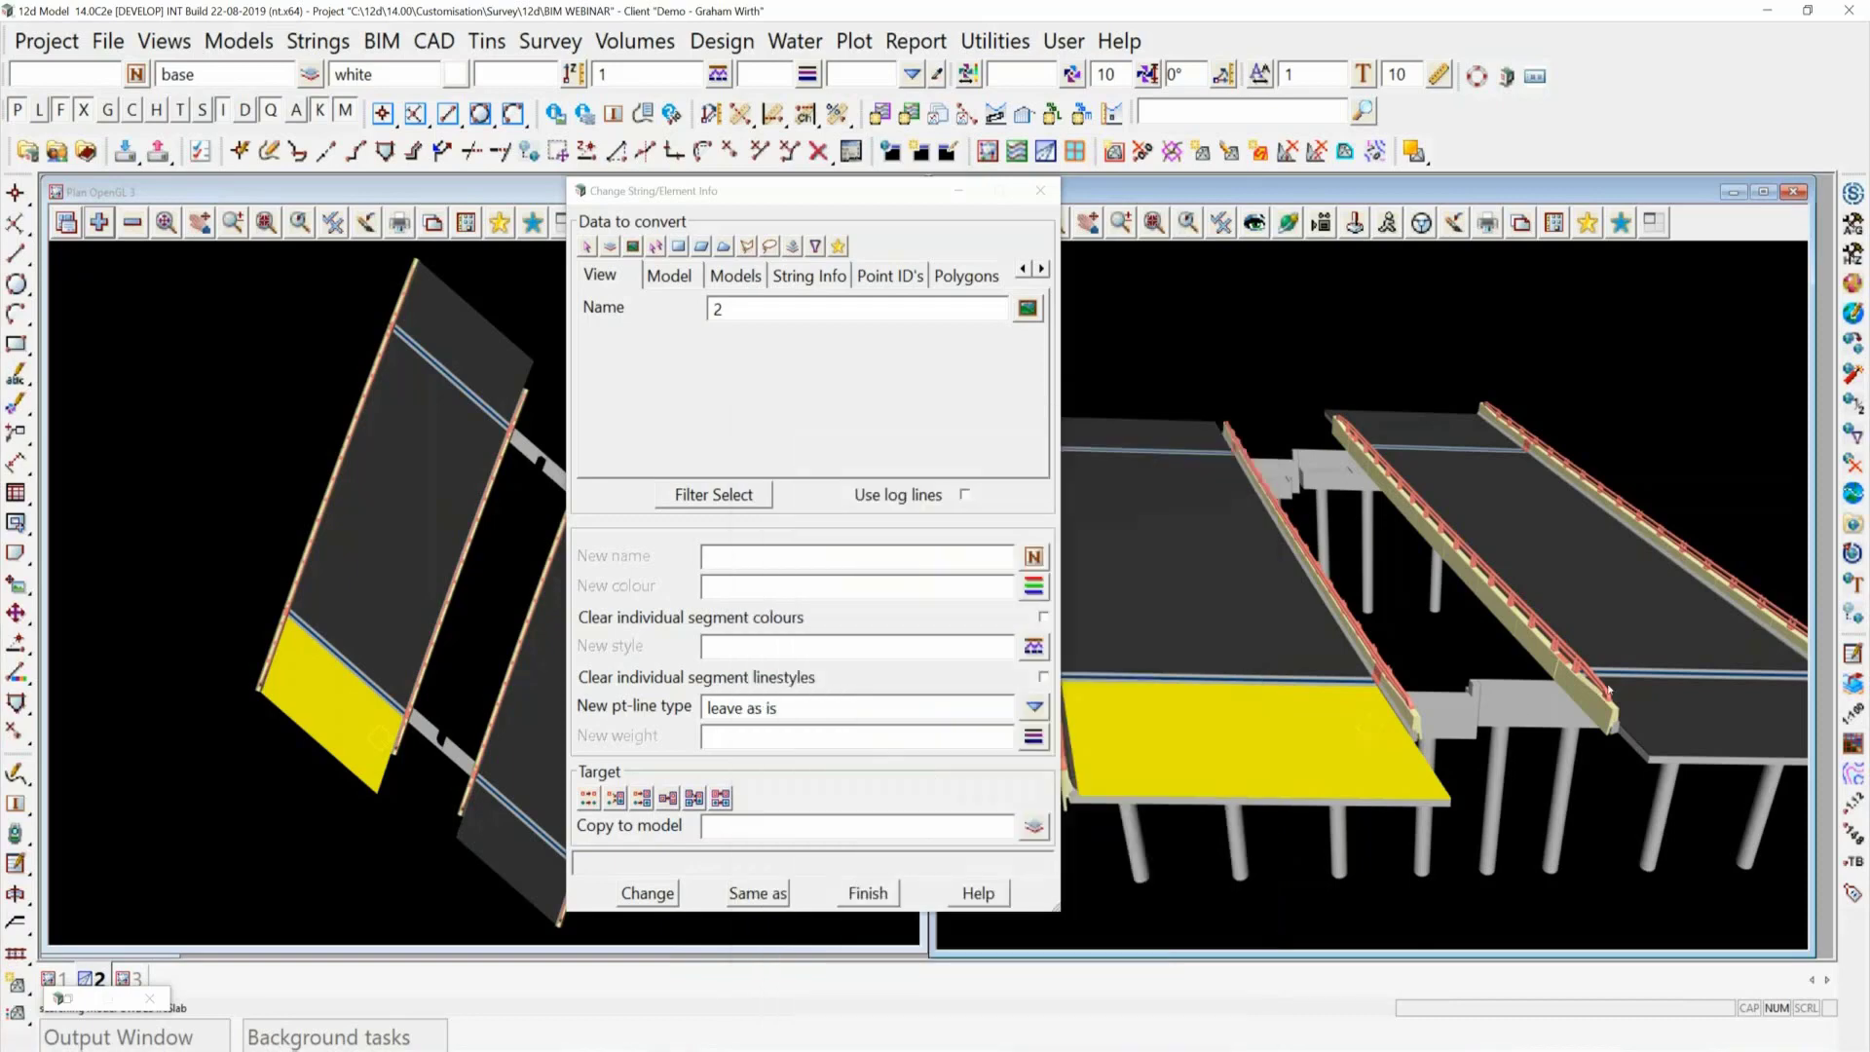
Inquire on the near-end slab of the other bridge deck in perspective view 2.
key("Escape")
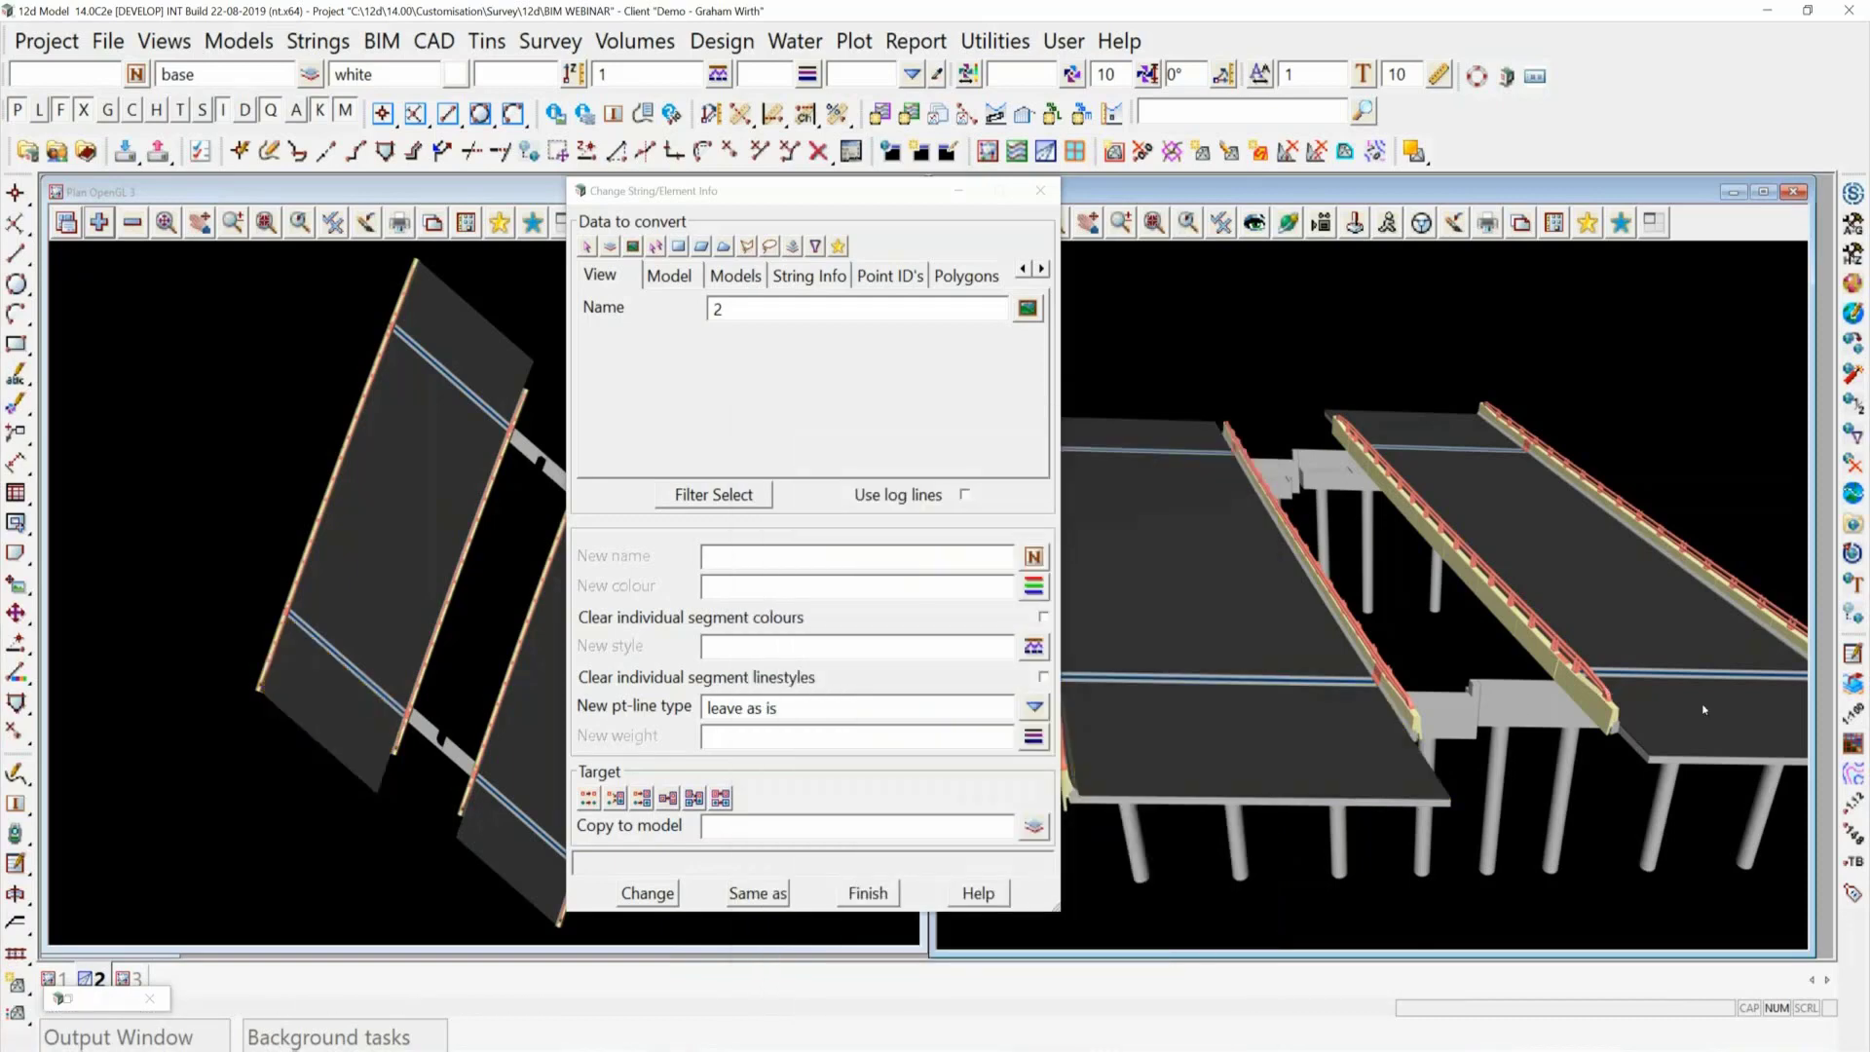
left_click(1704, 711)
middle_click(1703, 711)
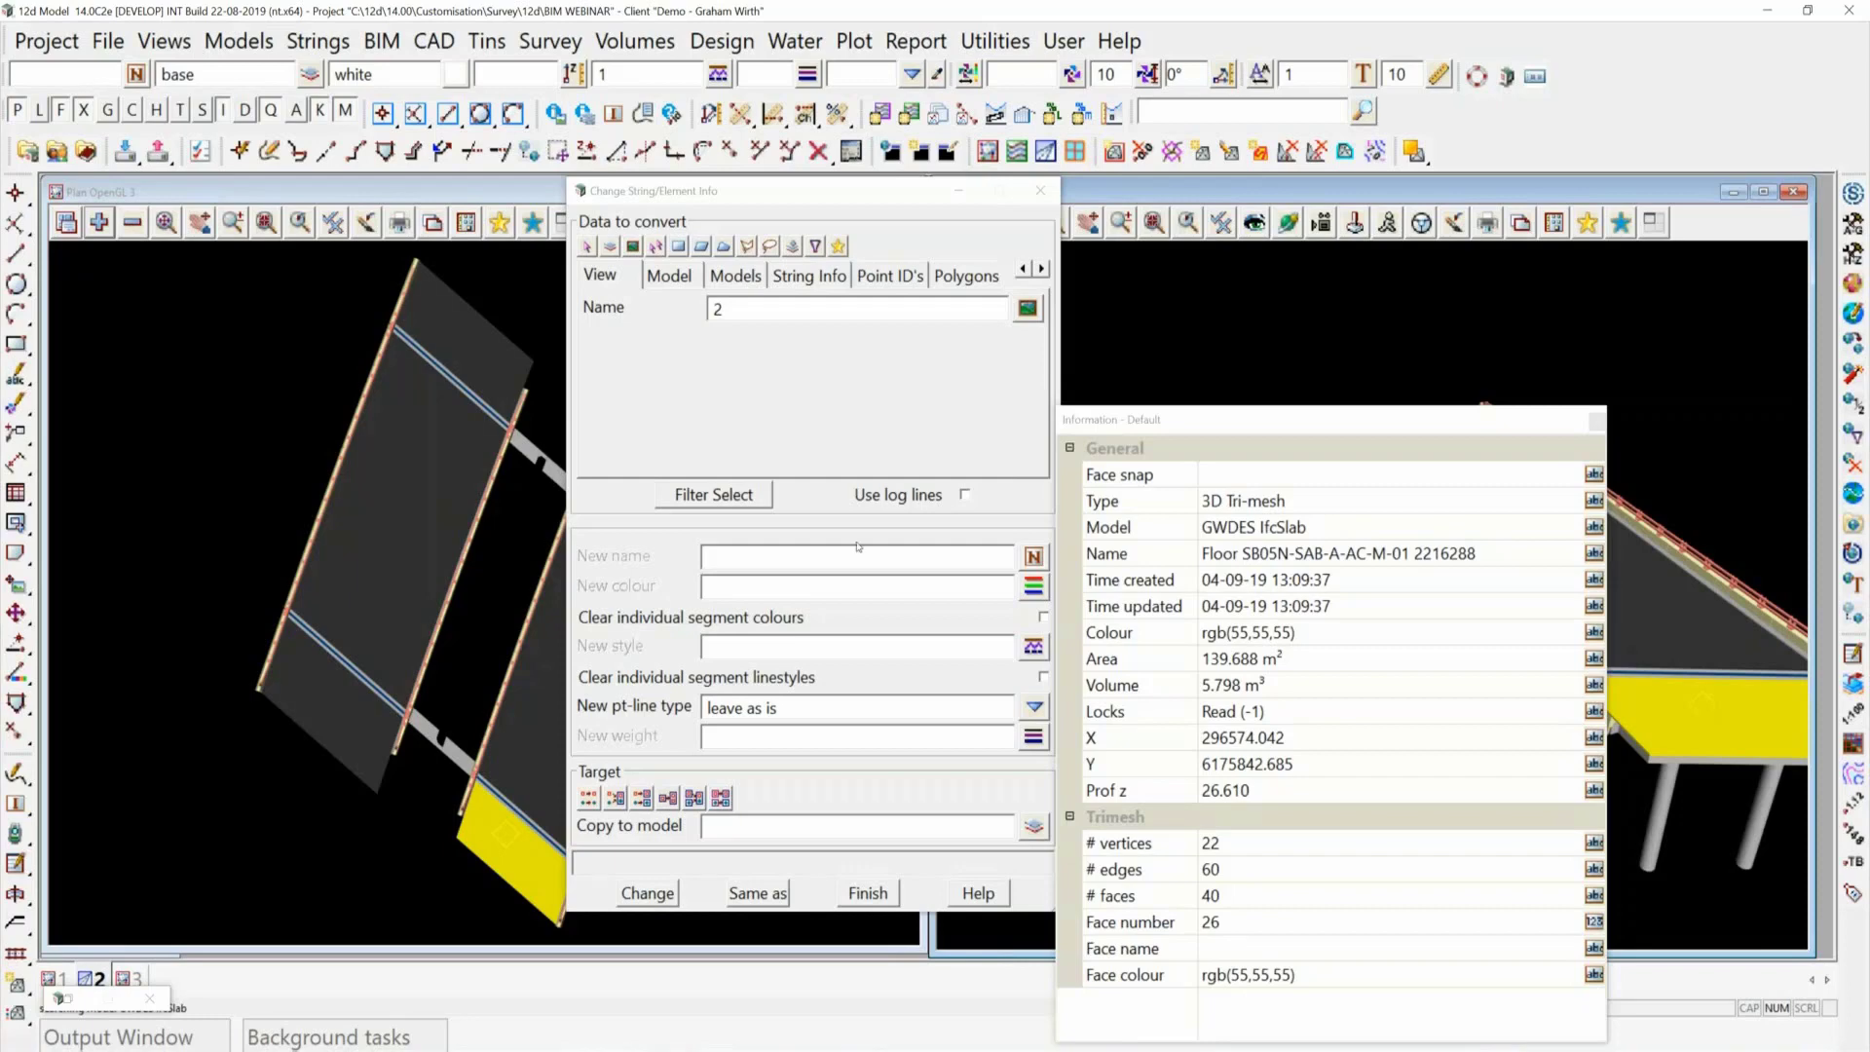
Open the filter's string info criteria, then inquire on the barrier and traffic railing along the deck's inner edge.
left_click(804, 278)
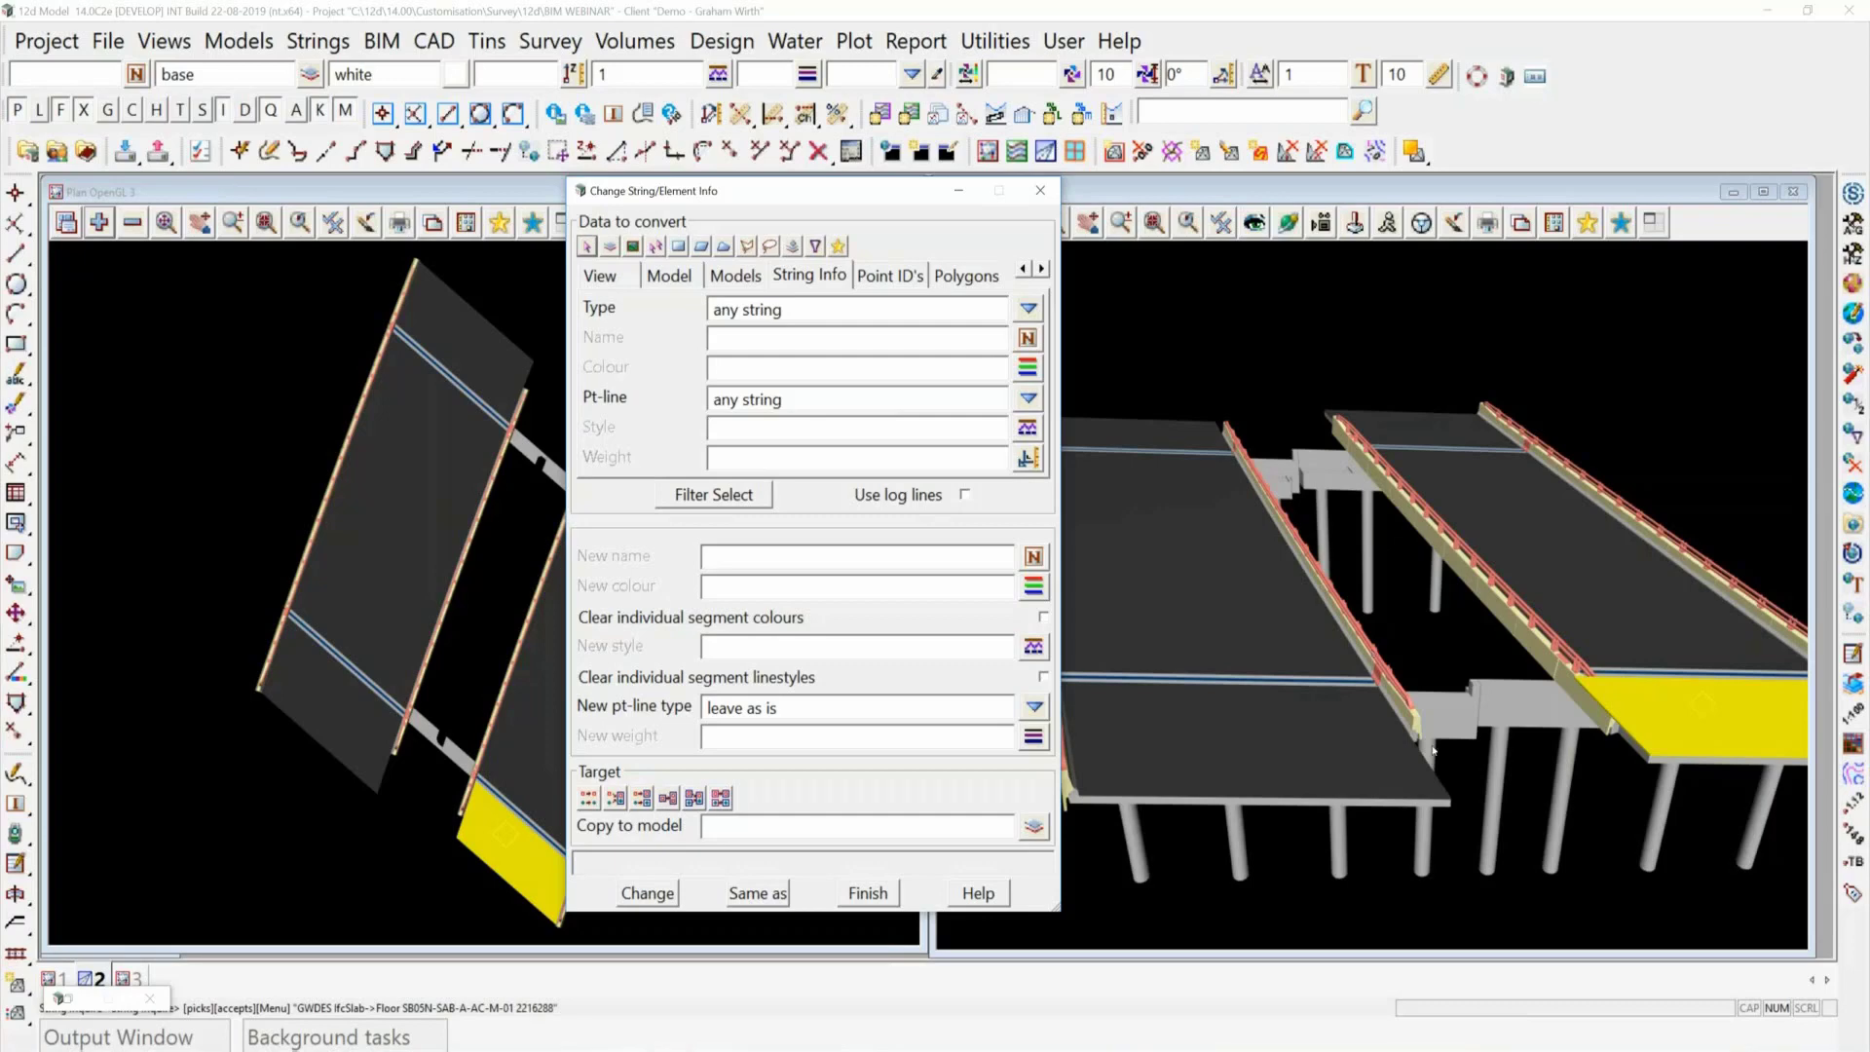
left_click(1400, 688)
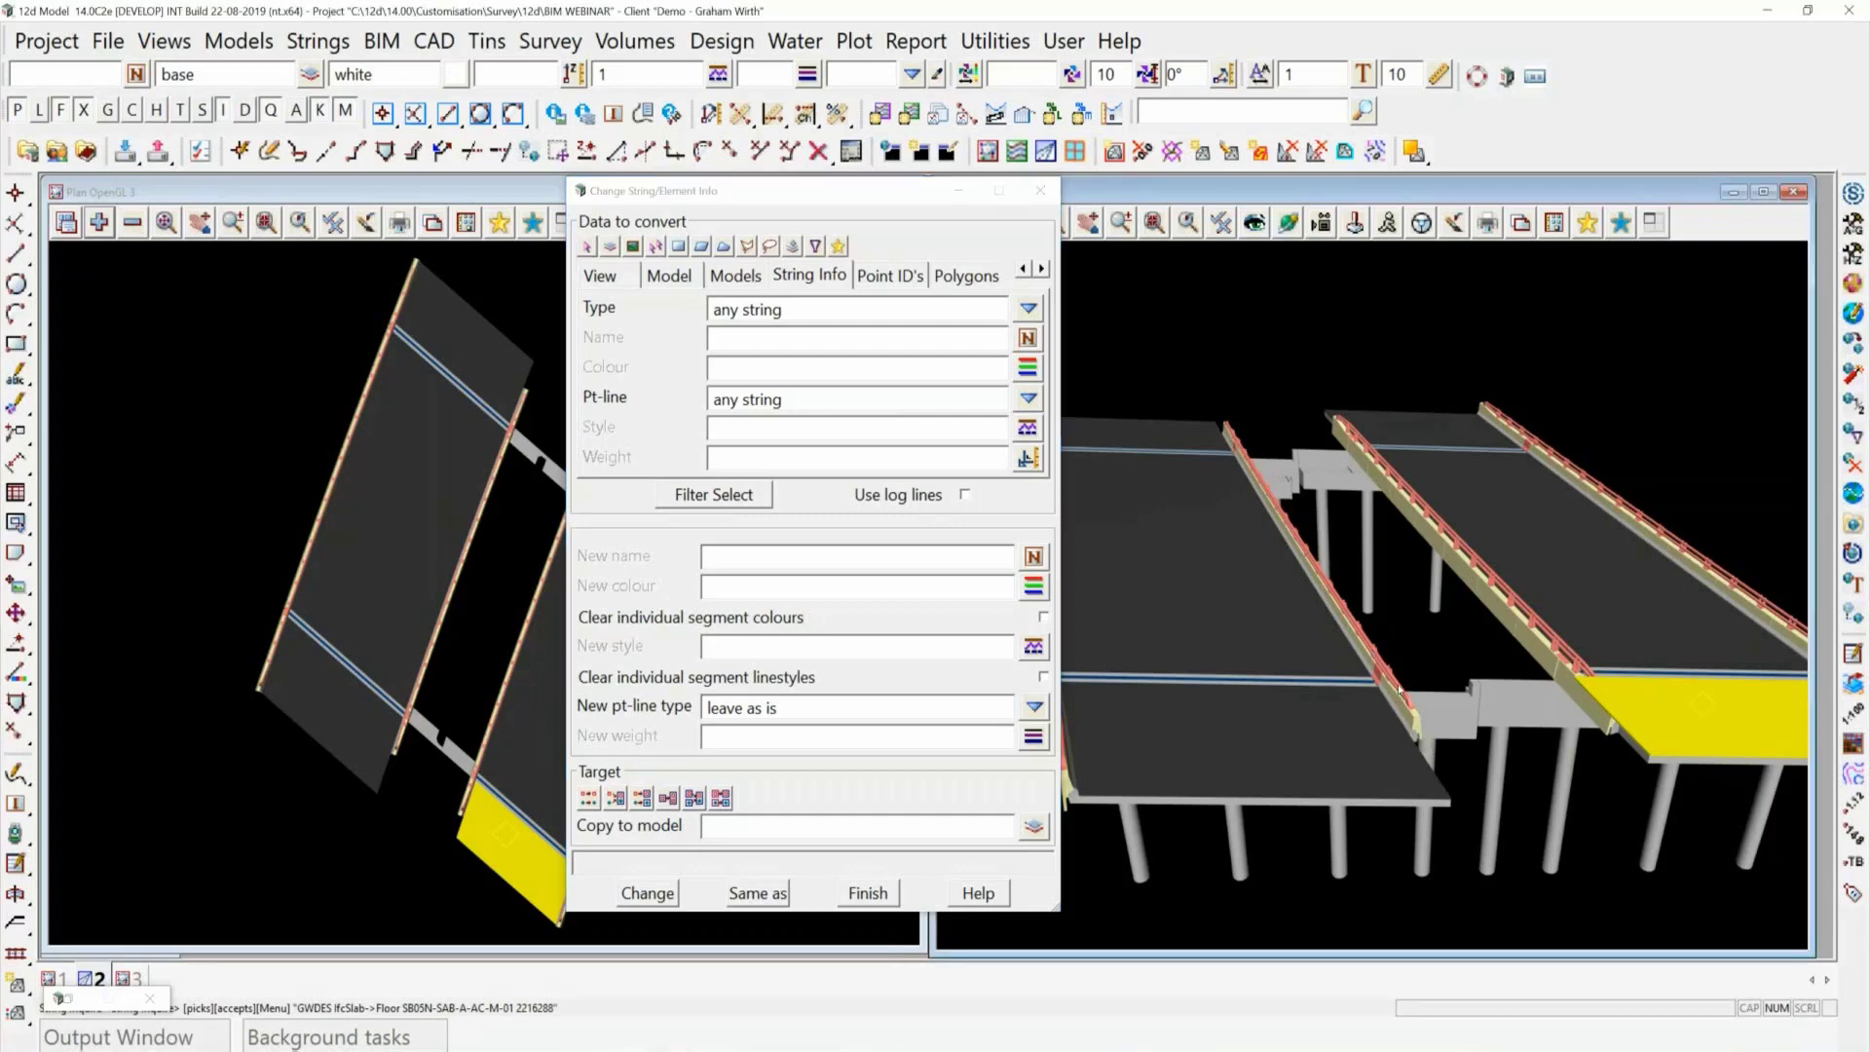
left_click(1400, 689)
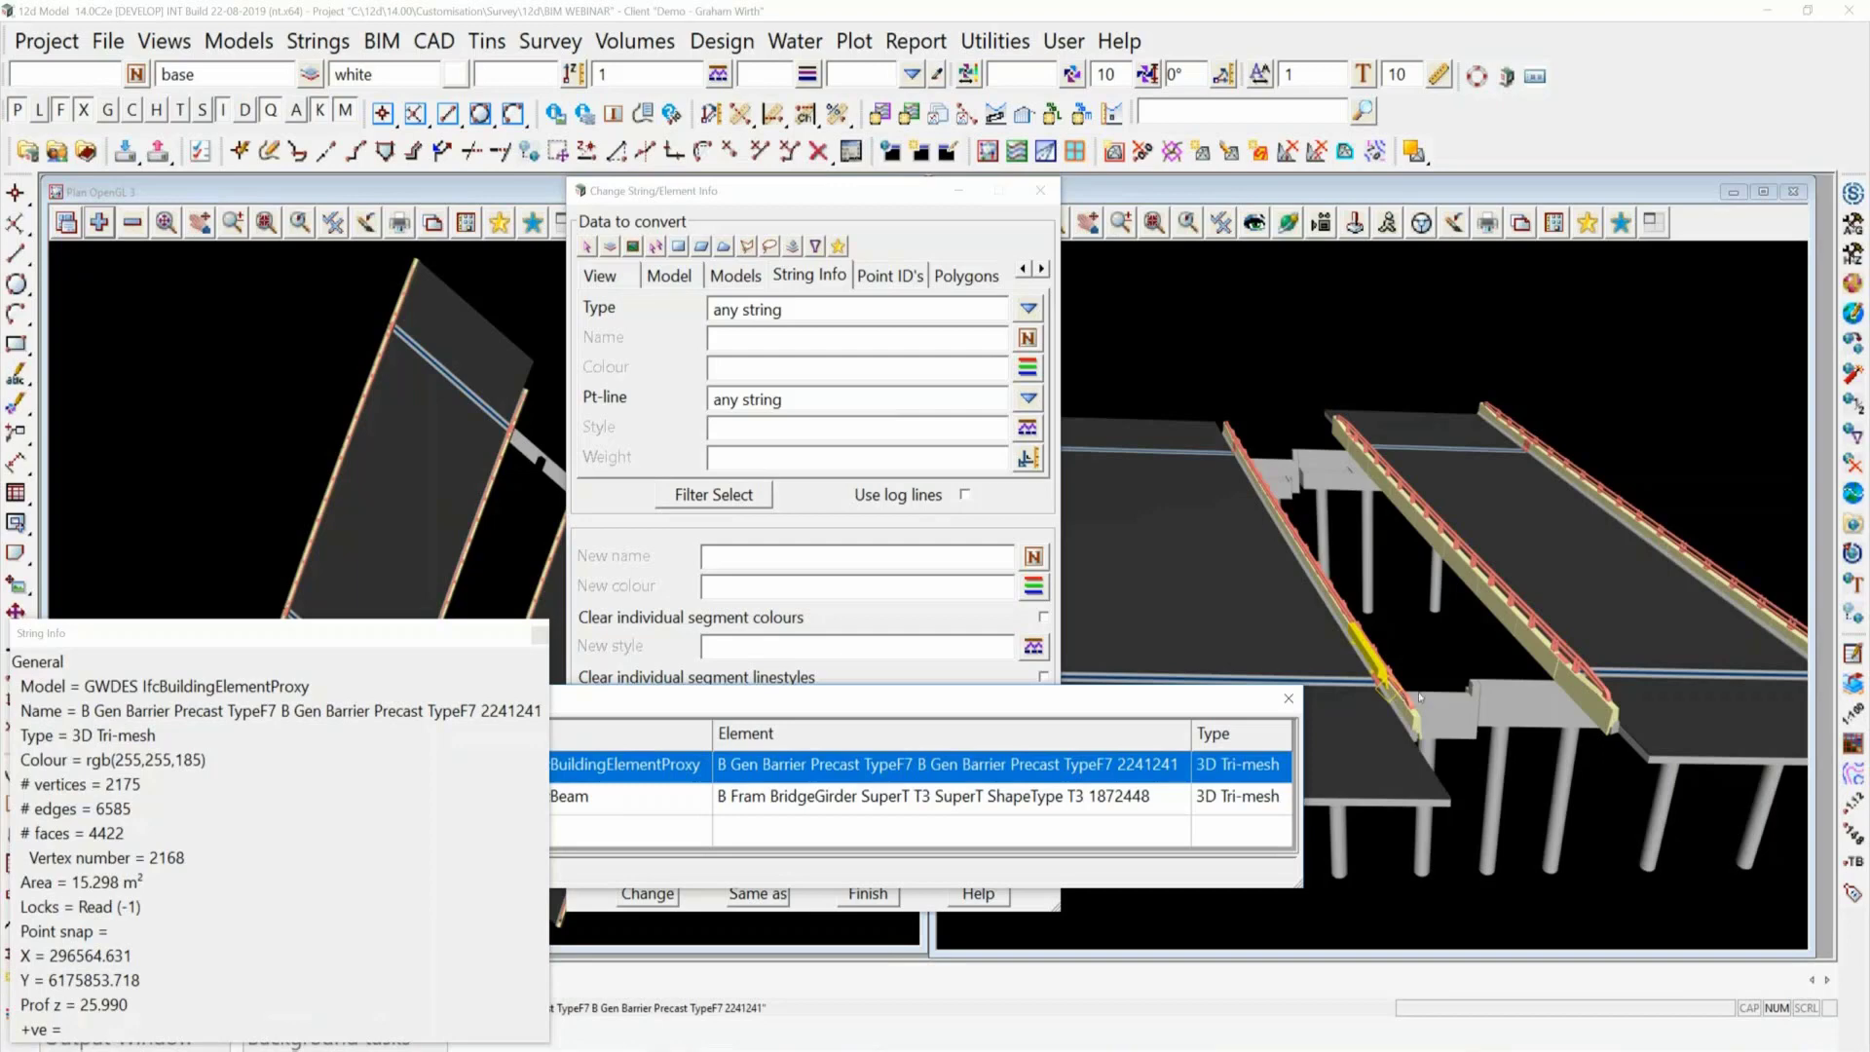
left_click(1409, 693)
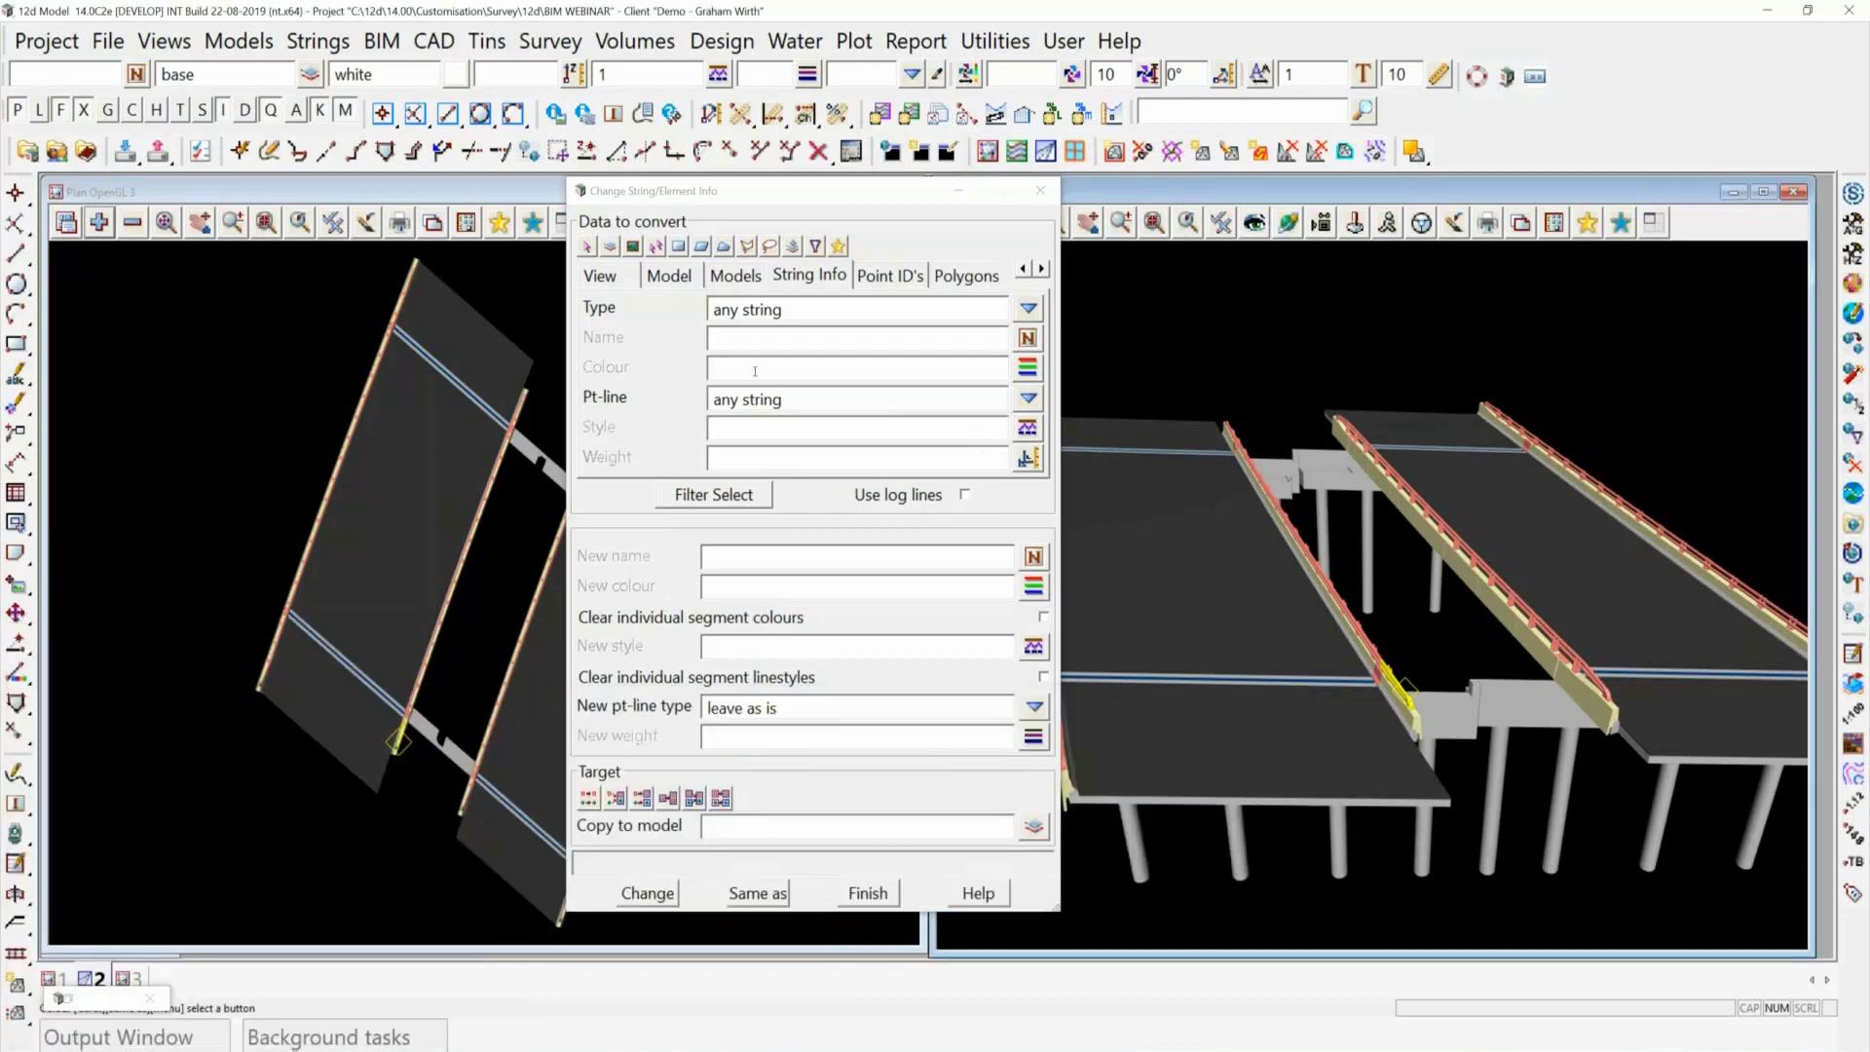
Set the filter colour to rgb(255,128,128) and run the filter selection.
left_click(755, 372)
type("rg")
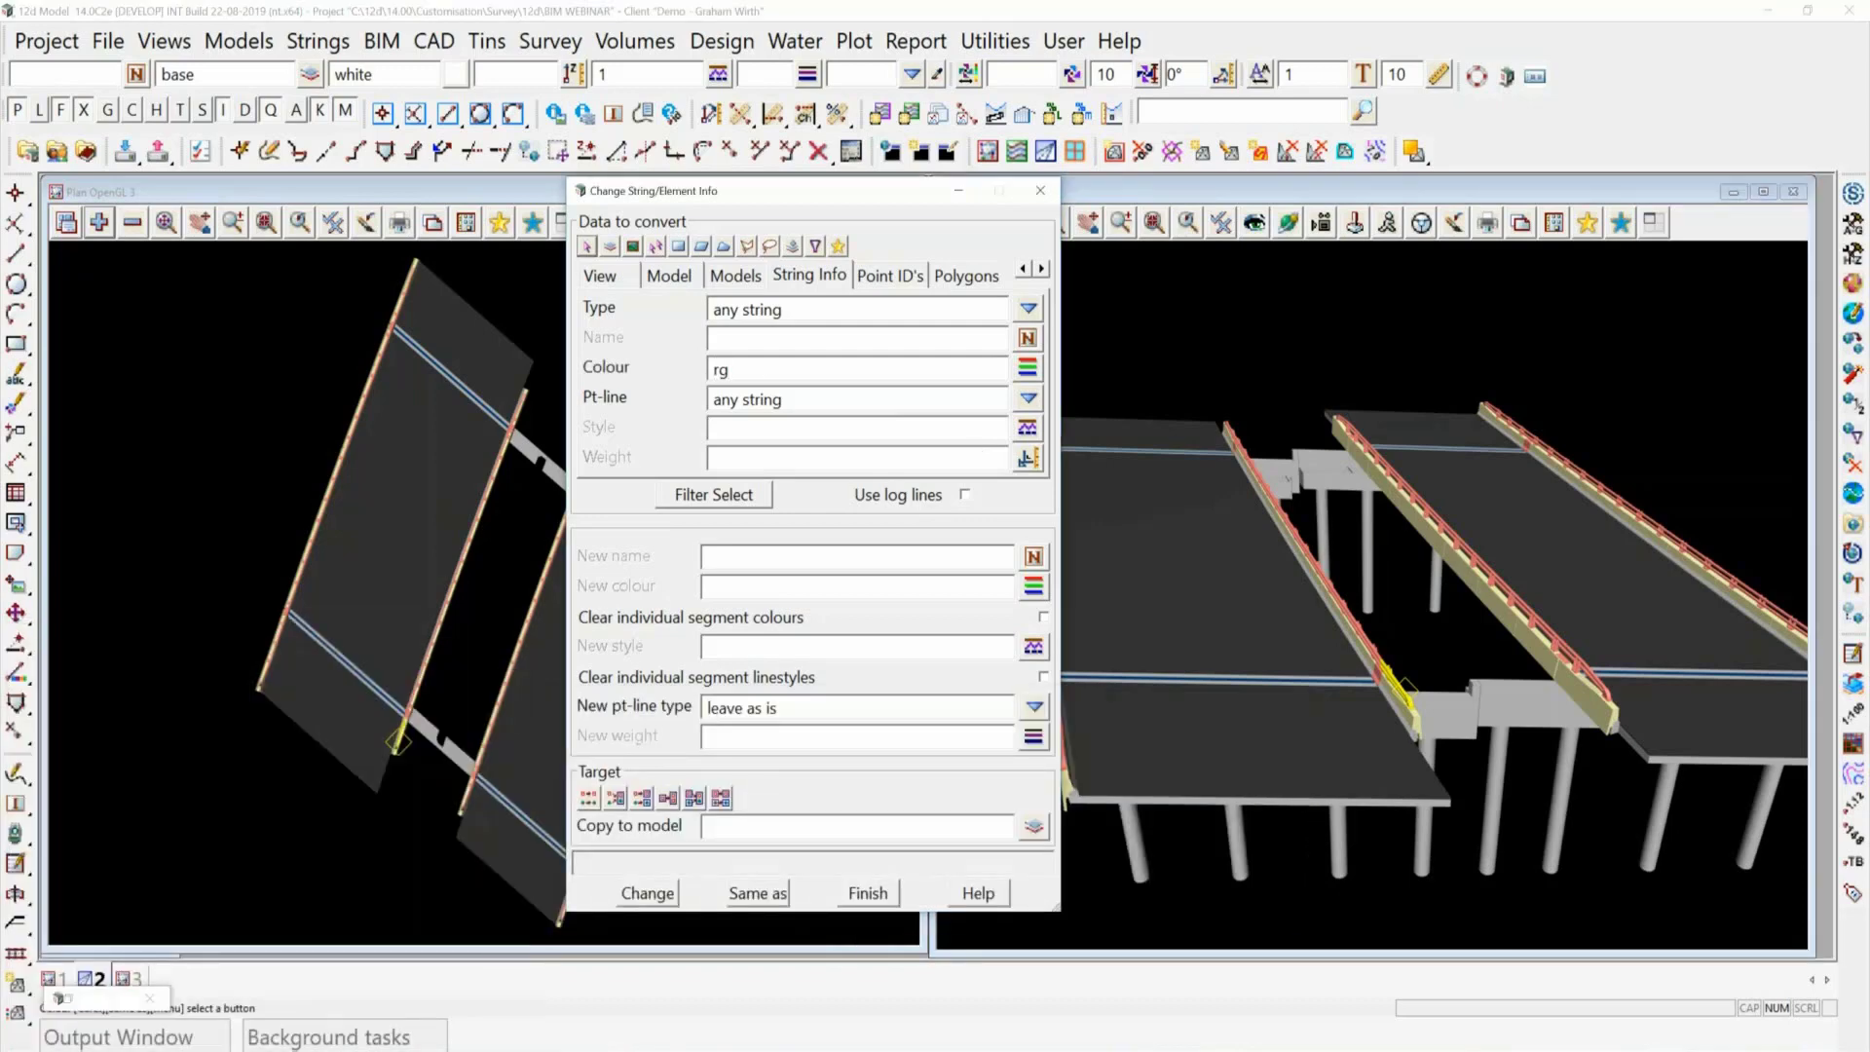
type("b")
type("(255,128,128)")
key("Return")
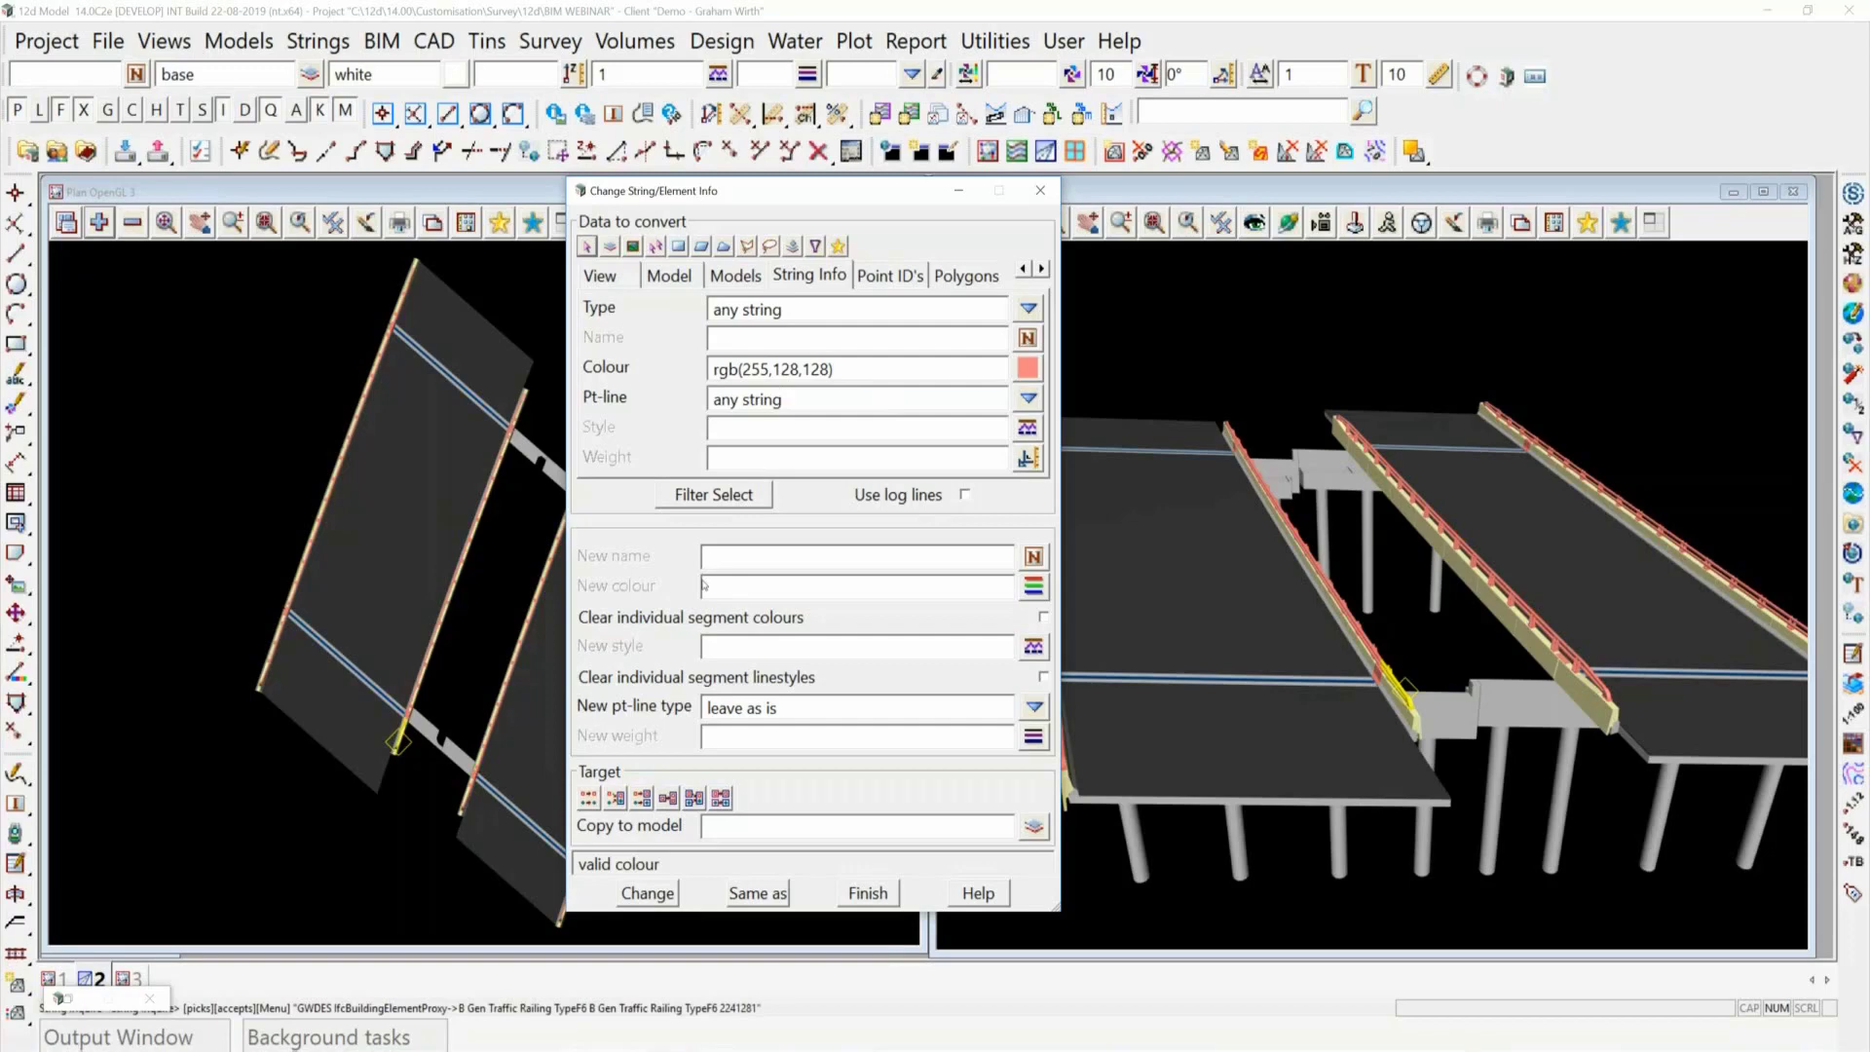
left_click(726, 499)
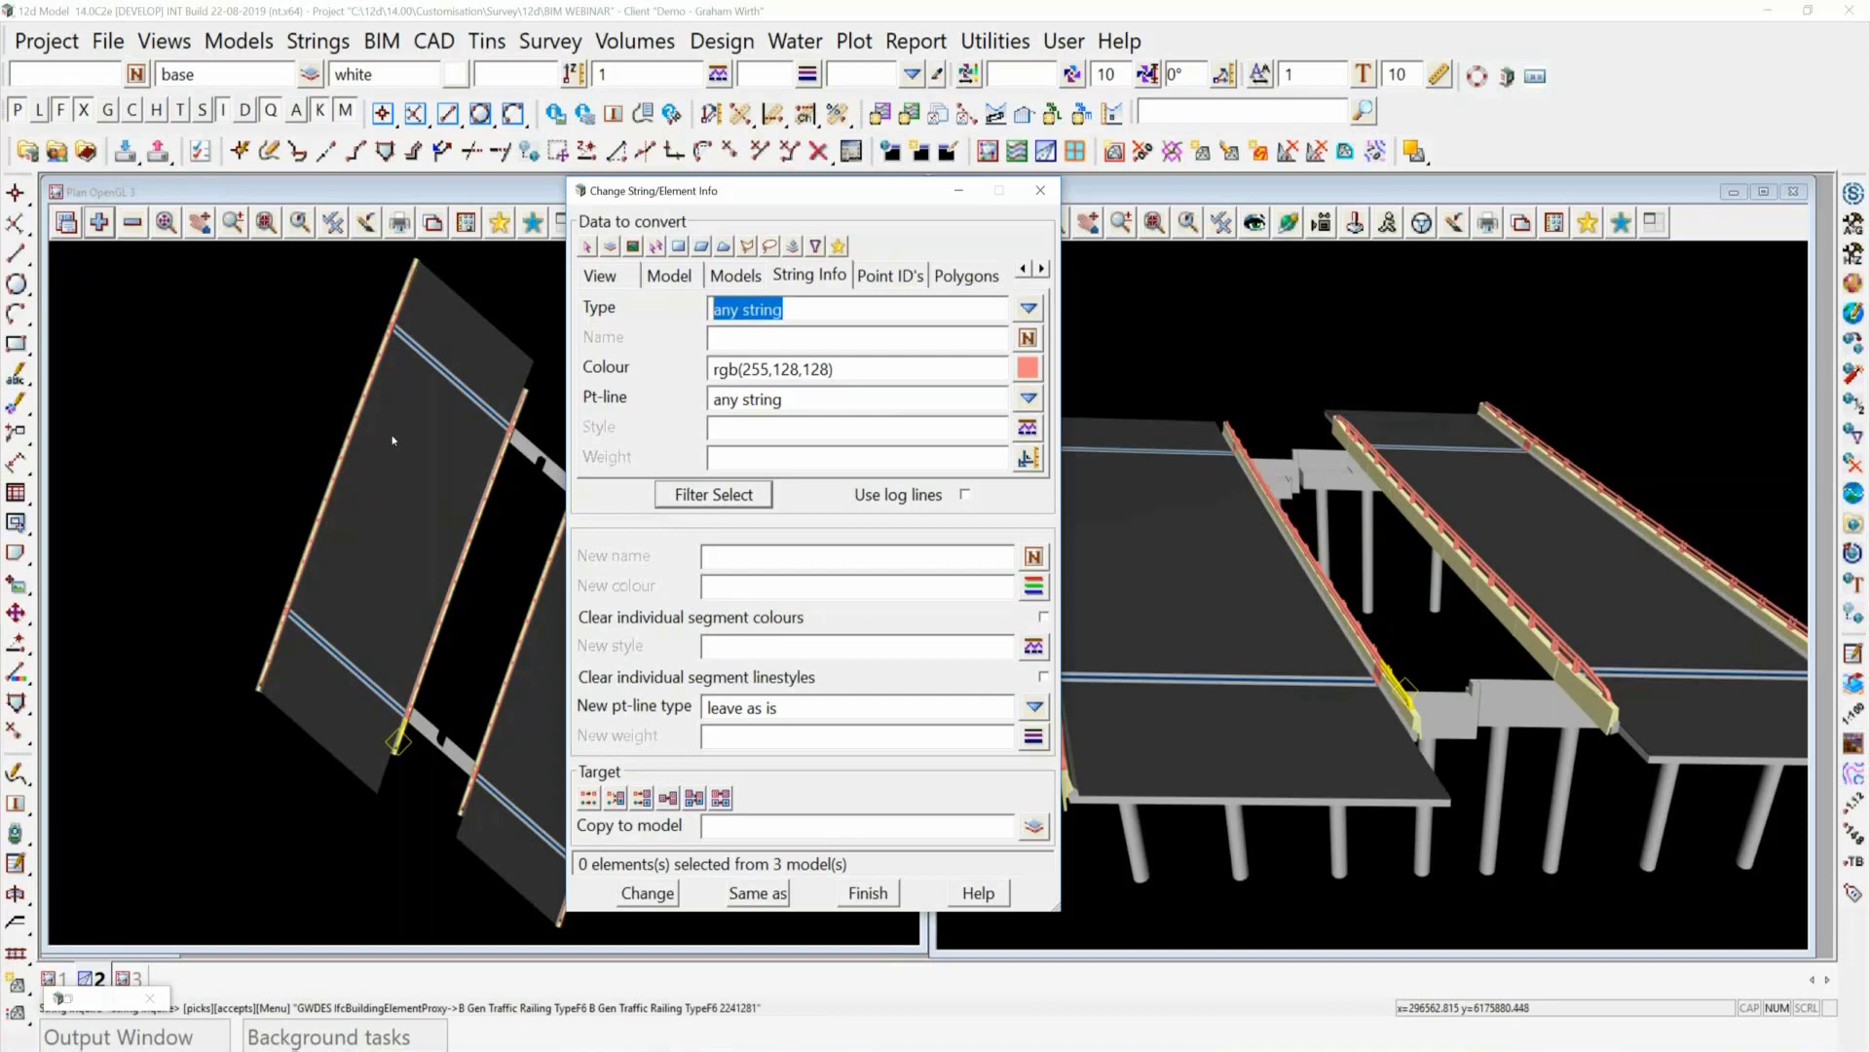
Change the filter's element type to Any element (except tins,rasters) and rerun the selection.
left_click(1029, 309)
left_click(1031, 310)
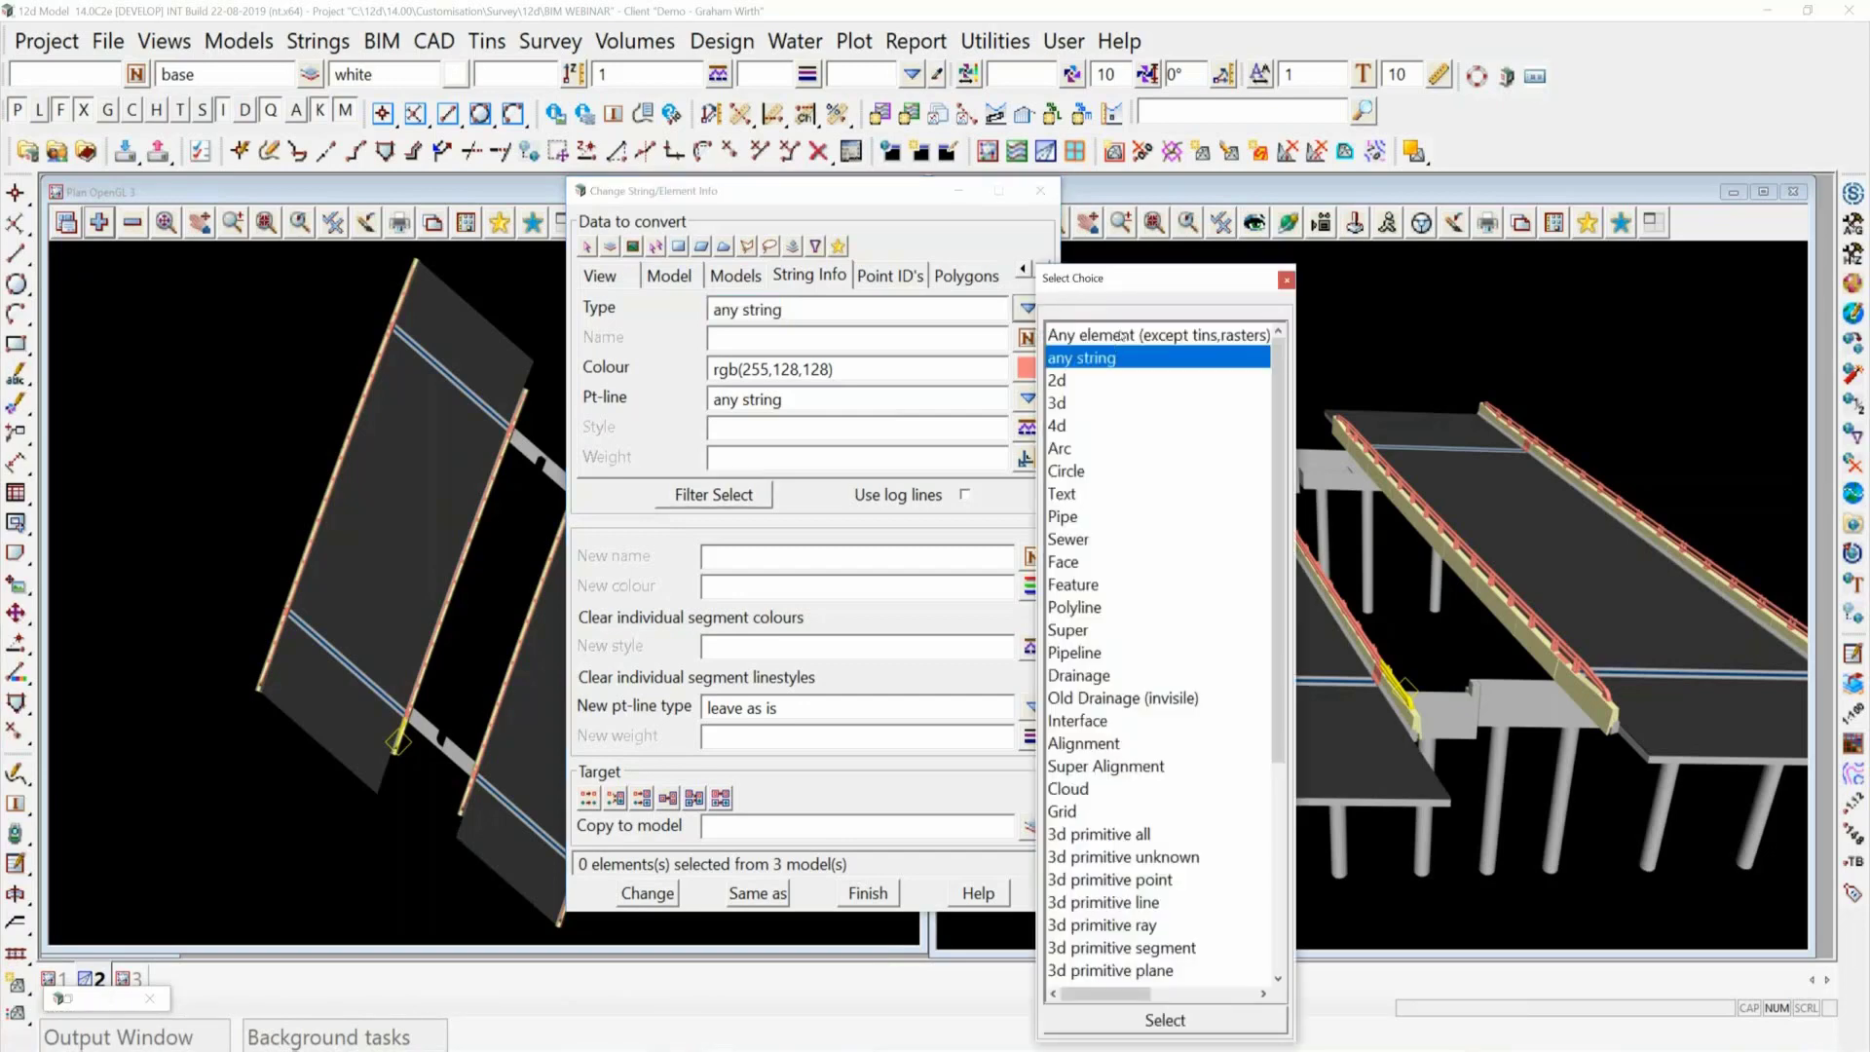
left_click(1120, 336)
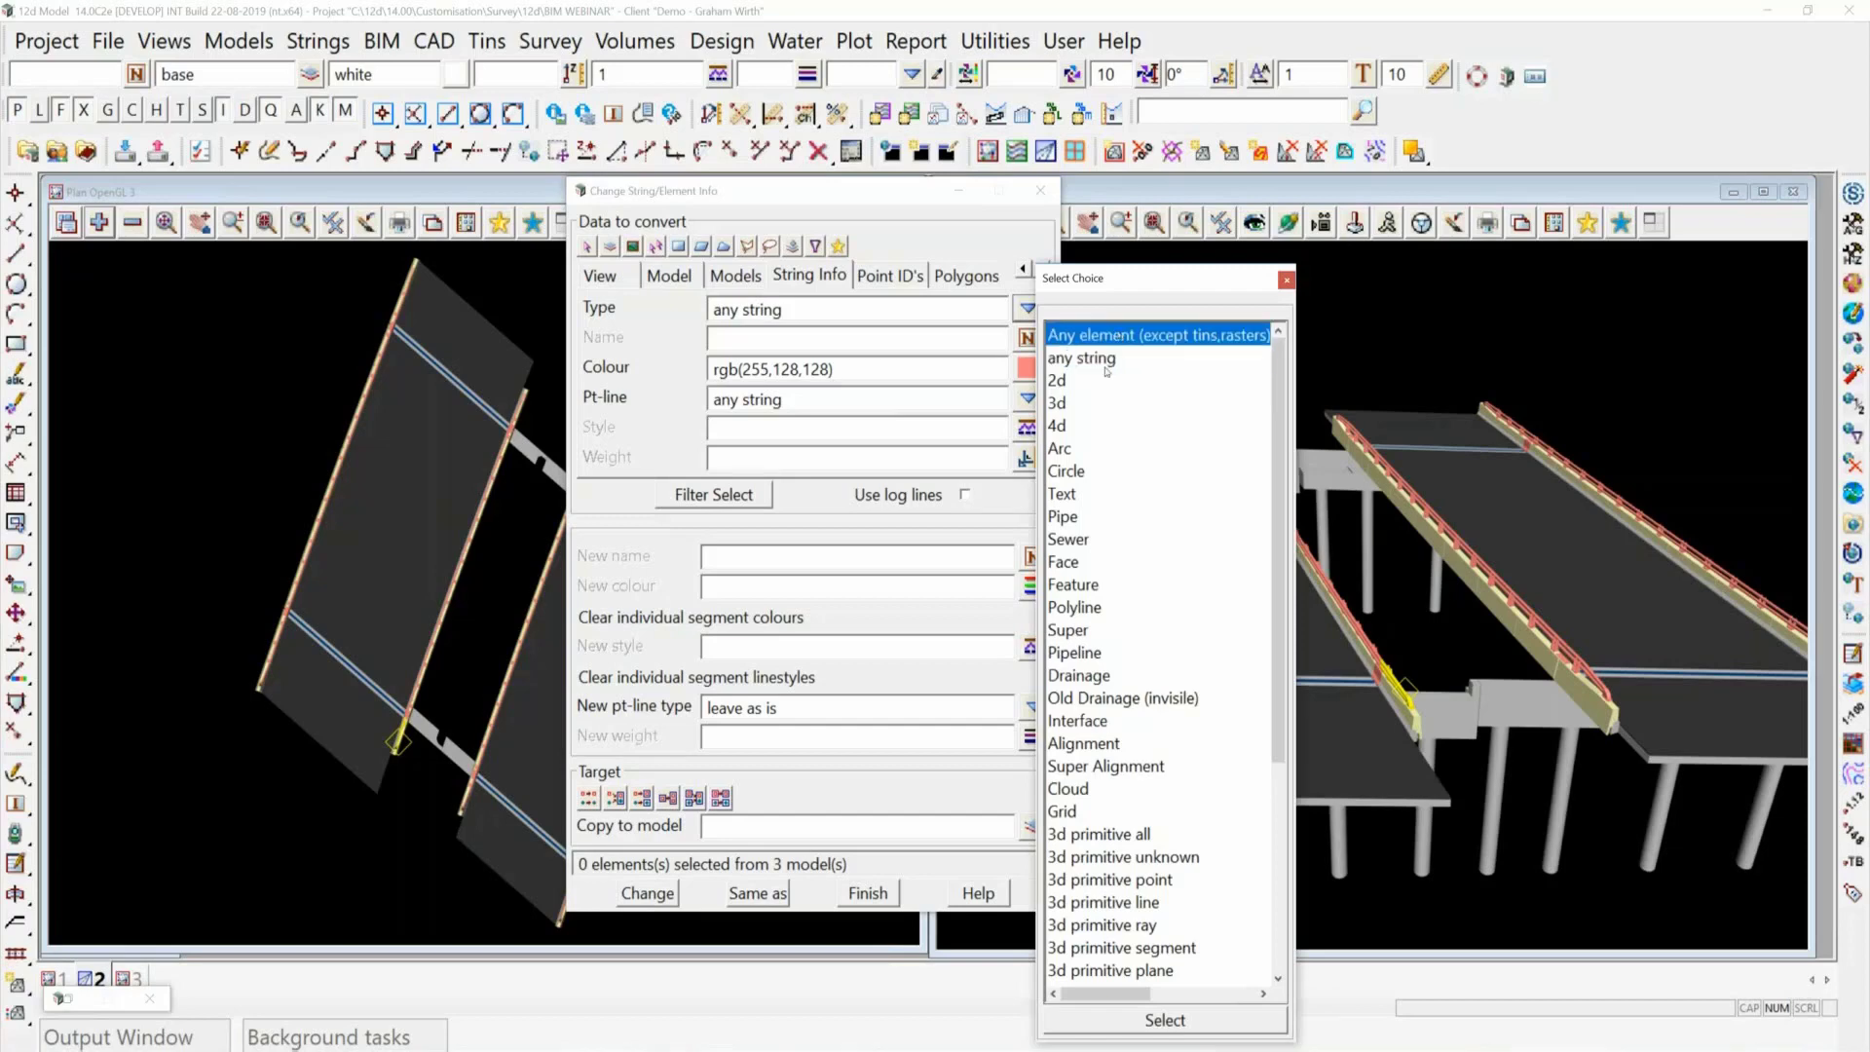
left_click(1119, 1022)
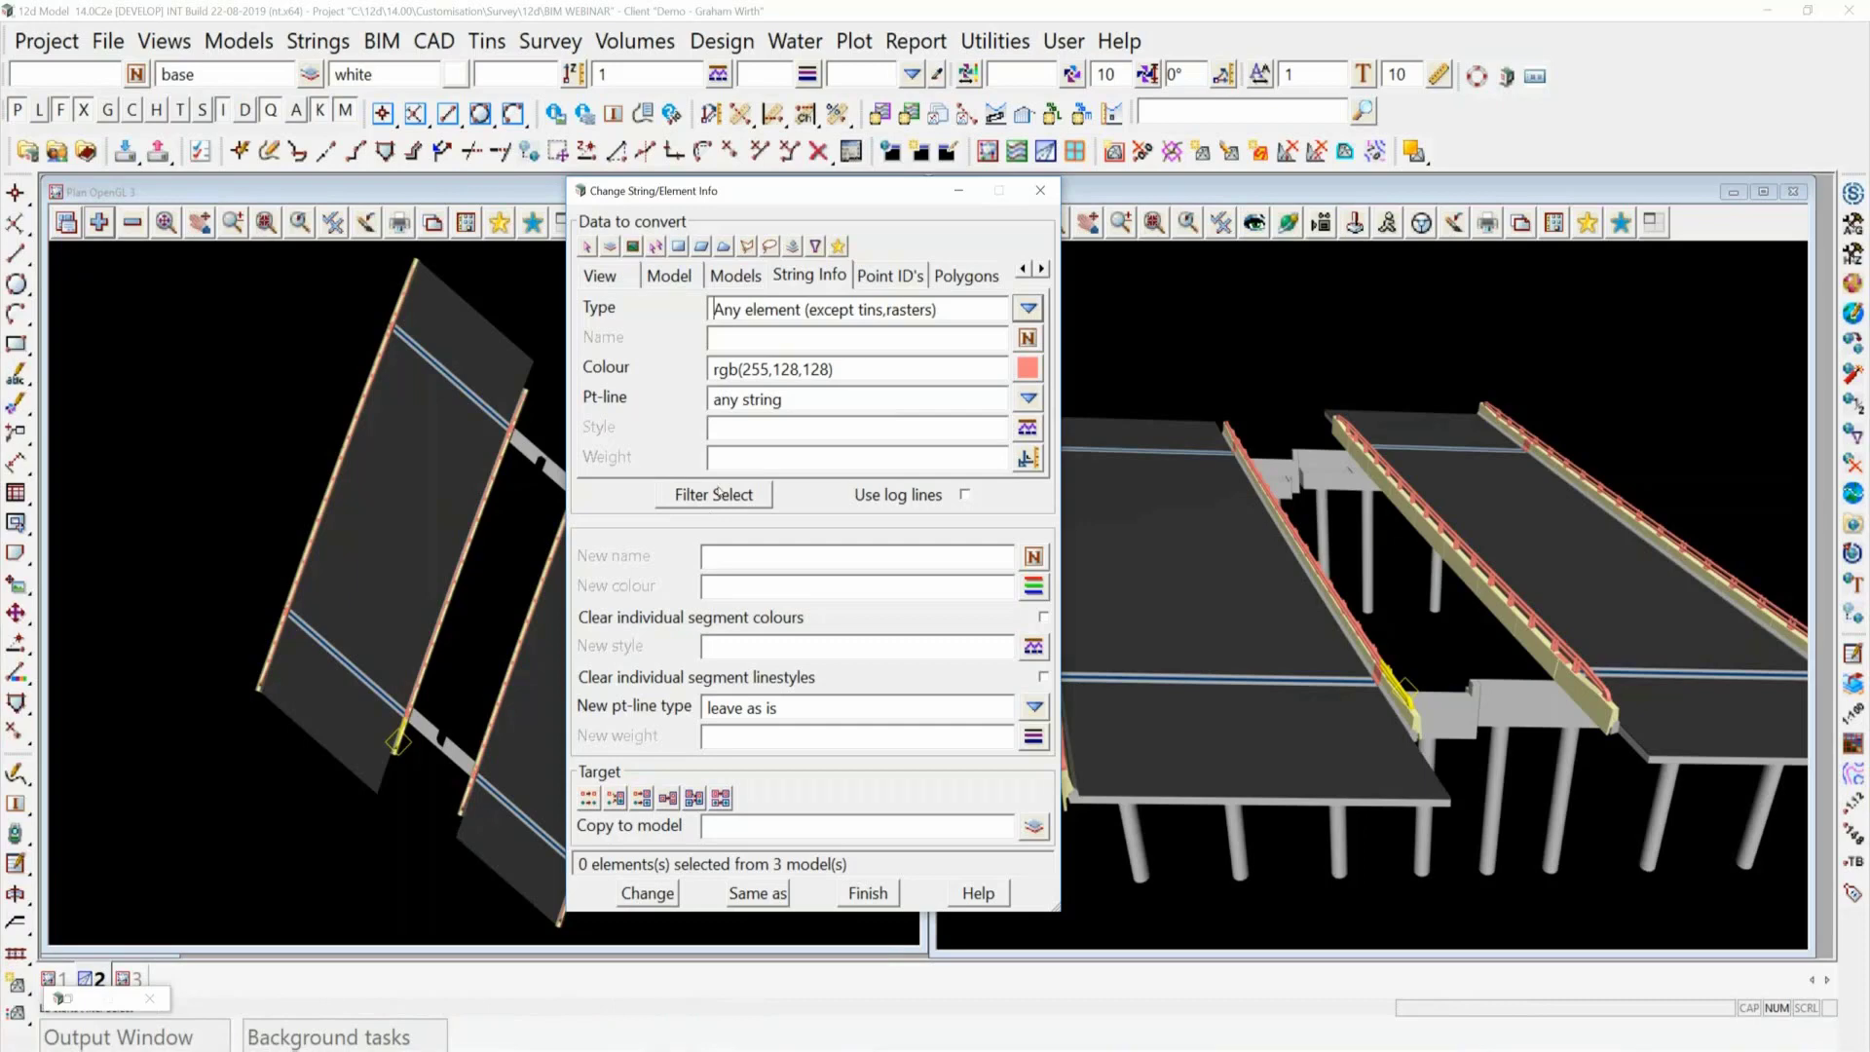
left_click(721, 494)
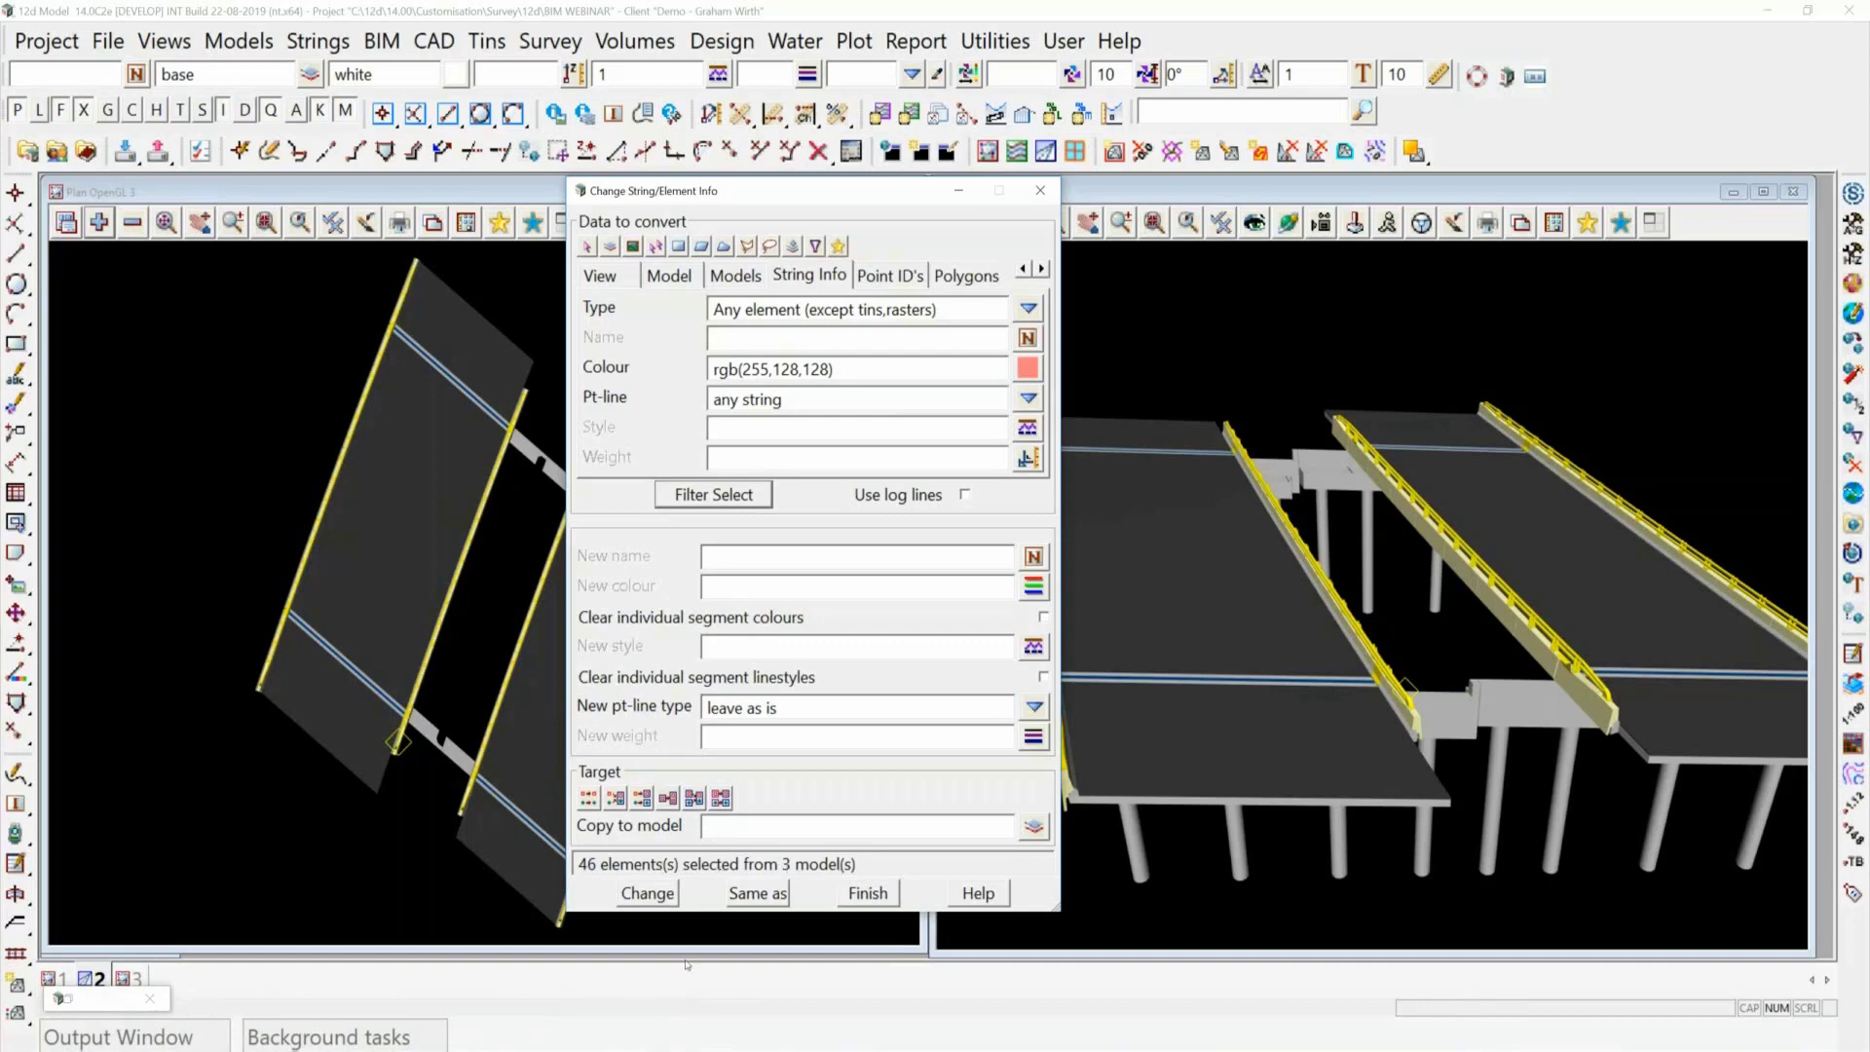
Copy the filtered elements to a model named GR TEST and finish the change utility.
left_click(649, 893)
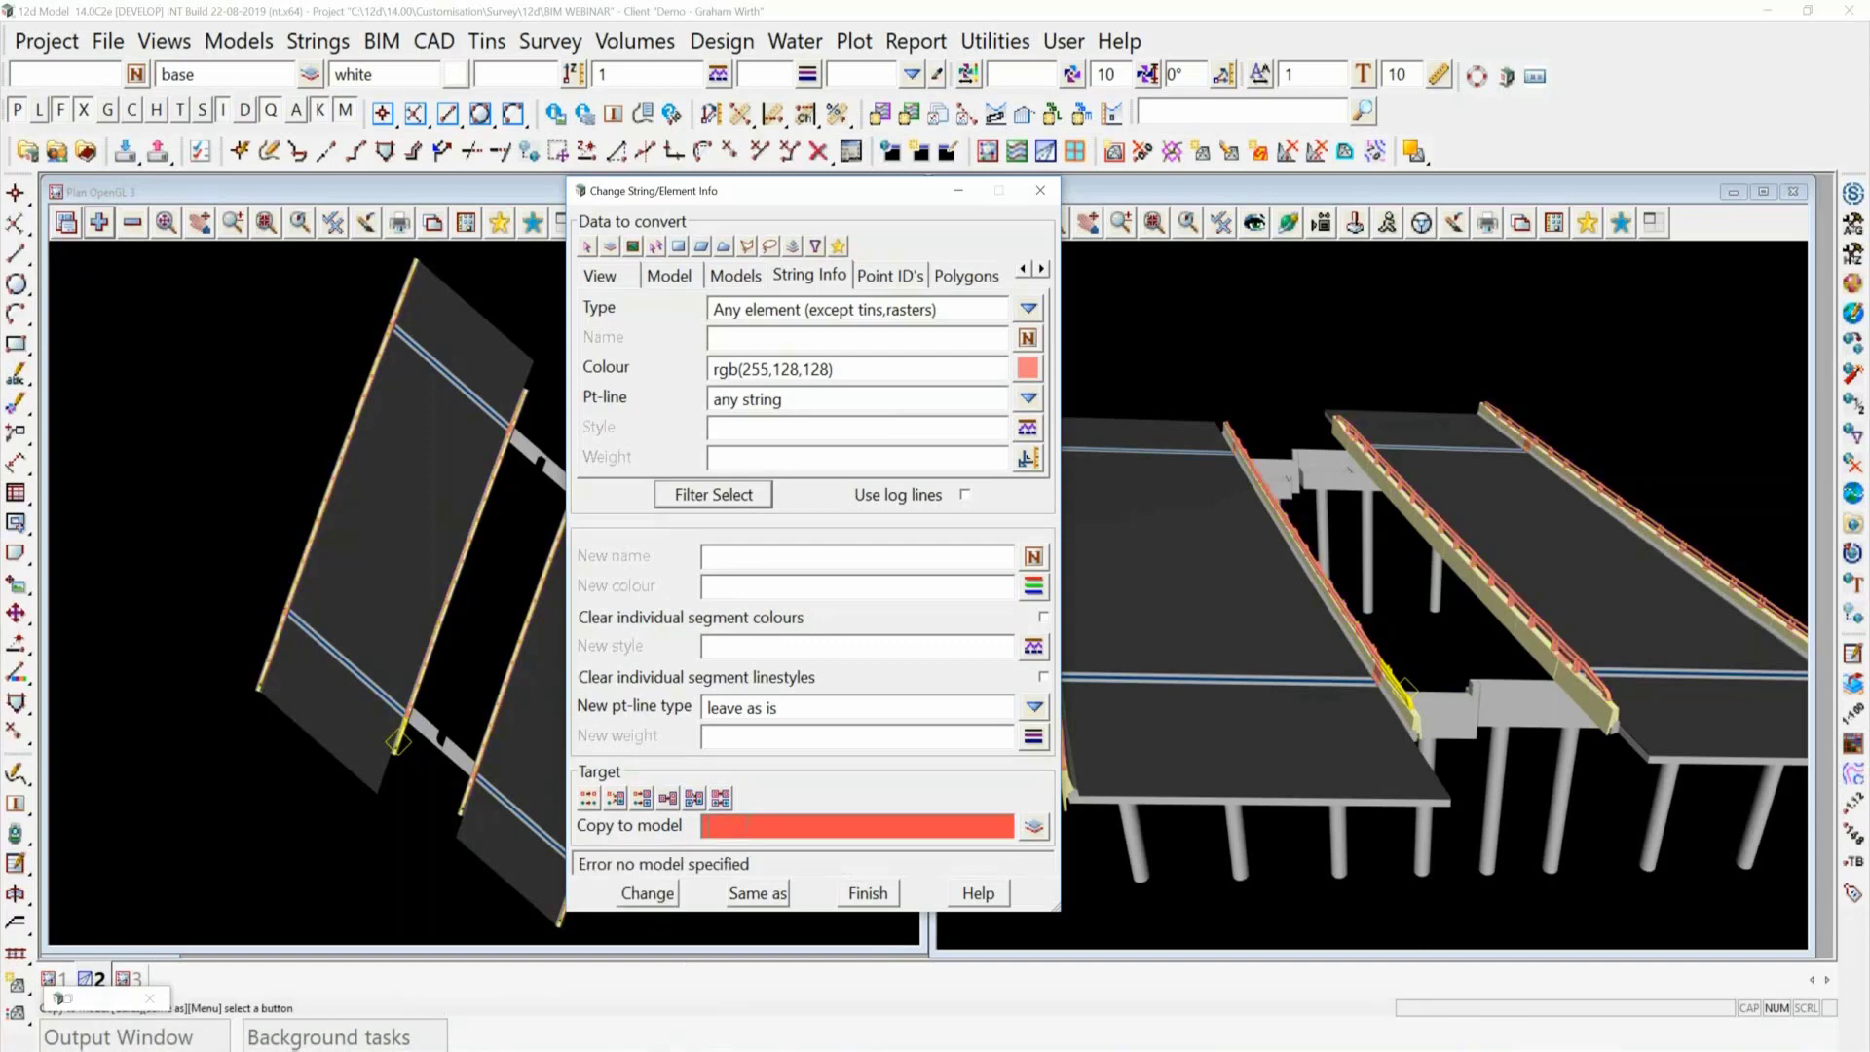
type("G")
type("A")
type("R")
type(" TEST")
left_click(655, 893)
left_click(651, 893)
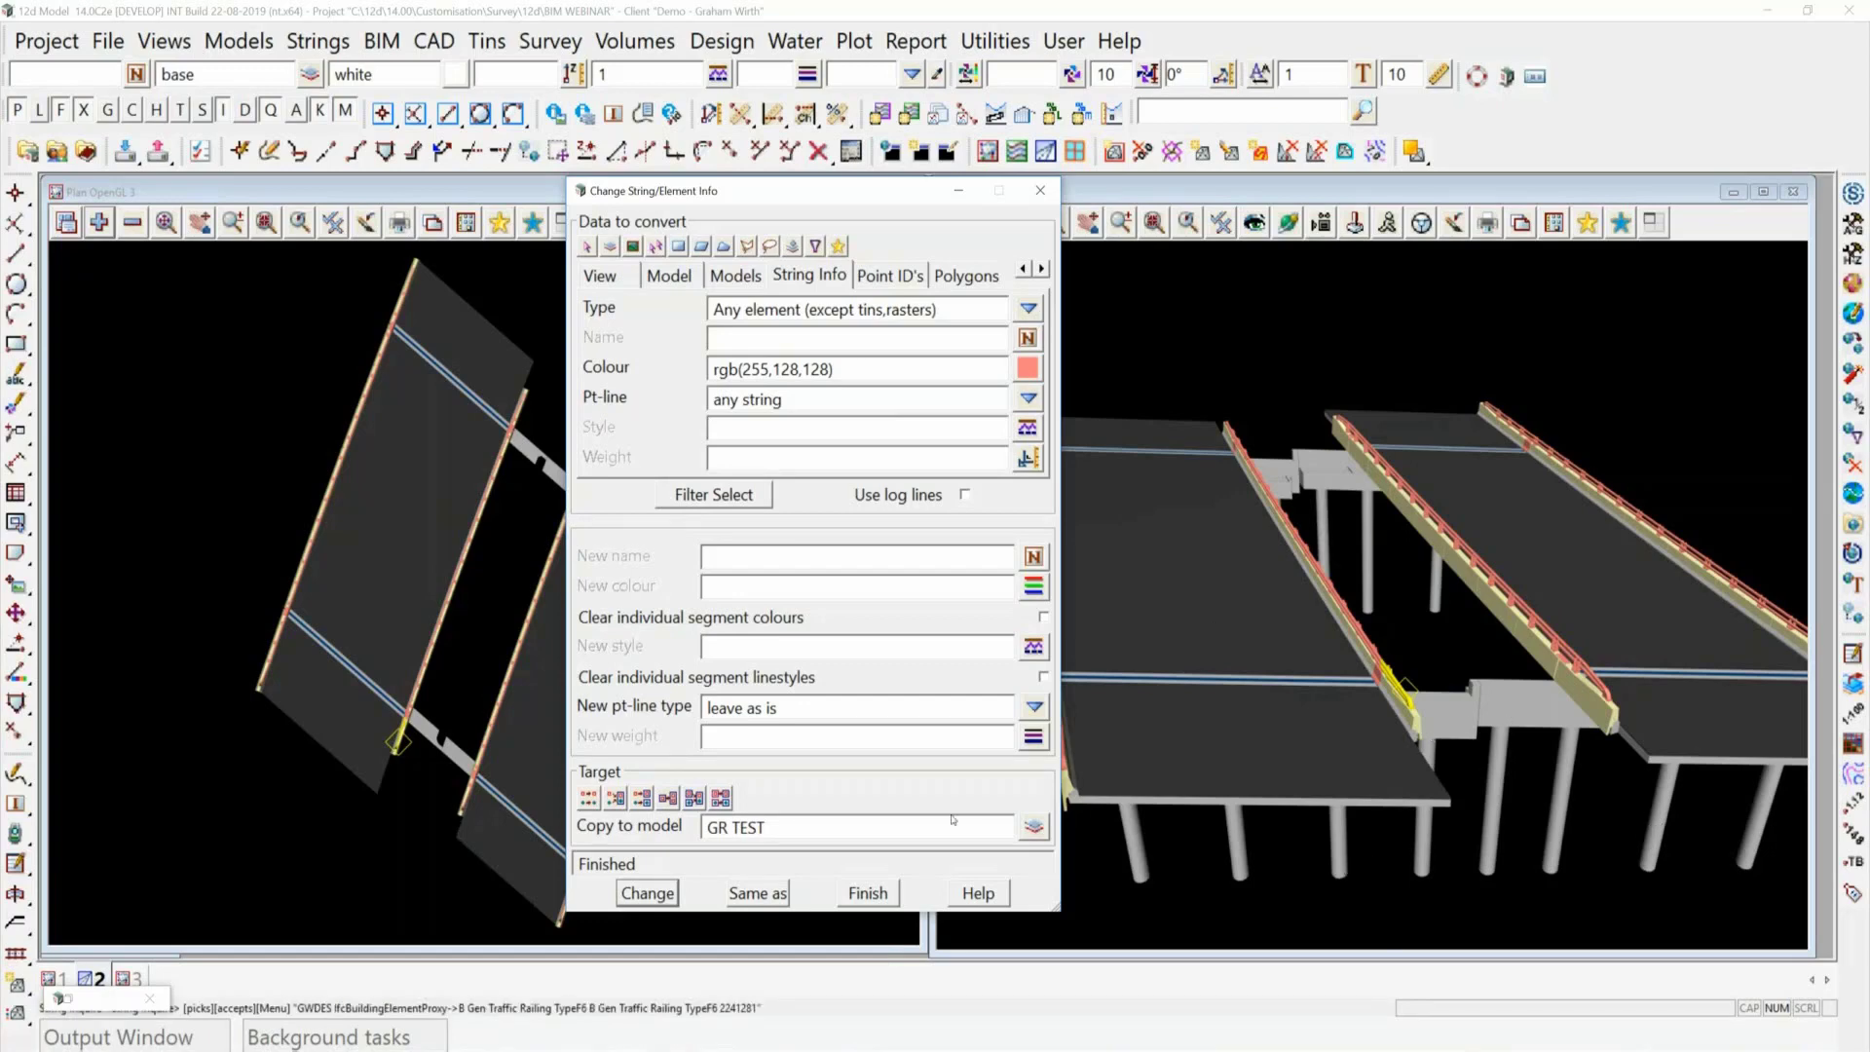
left_click(867, 896)
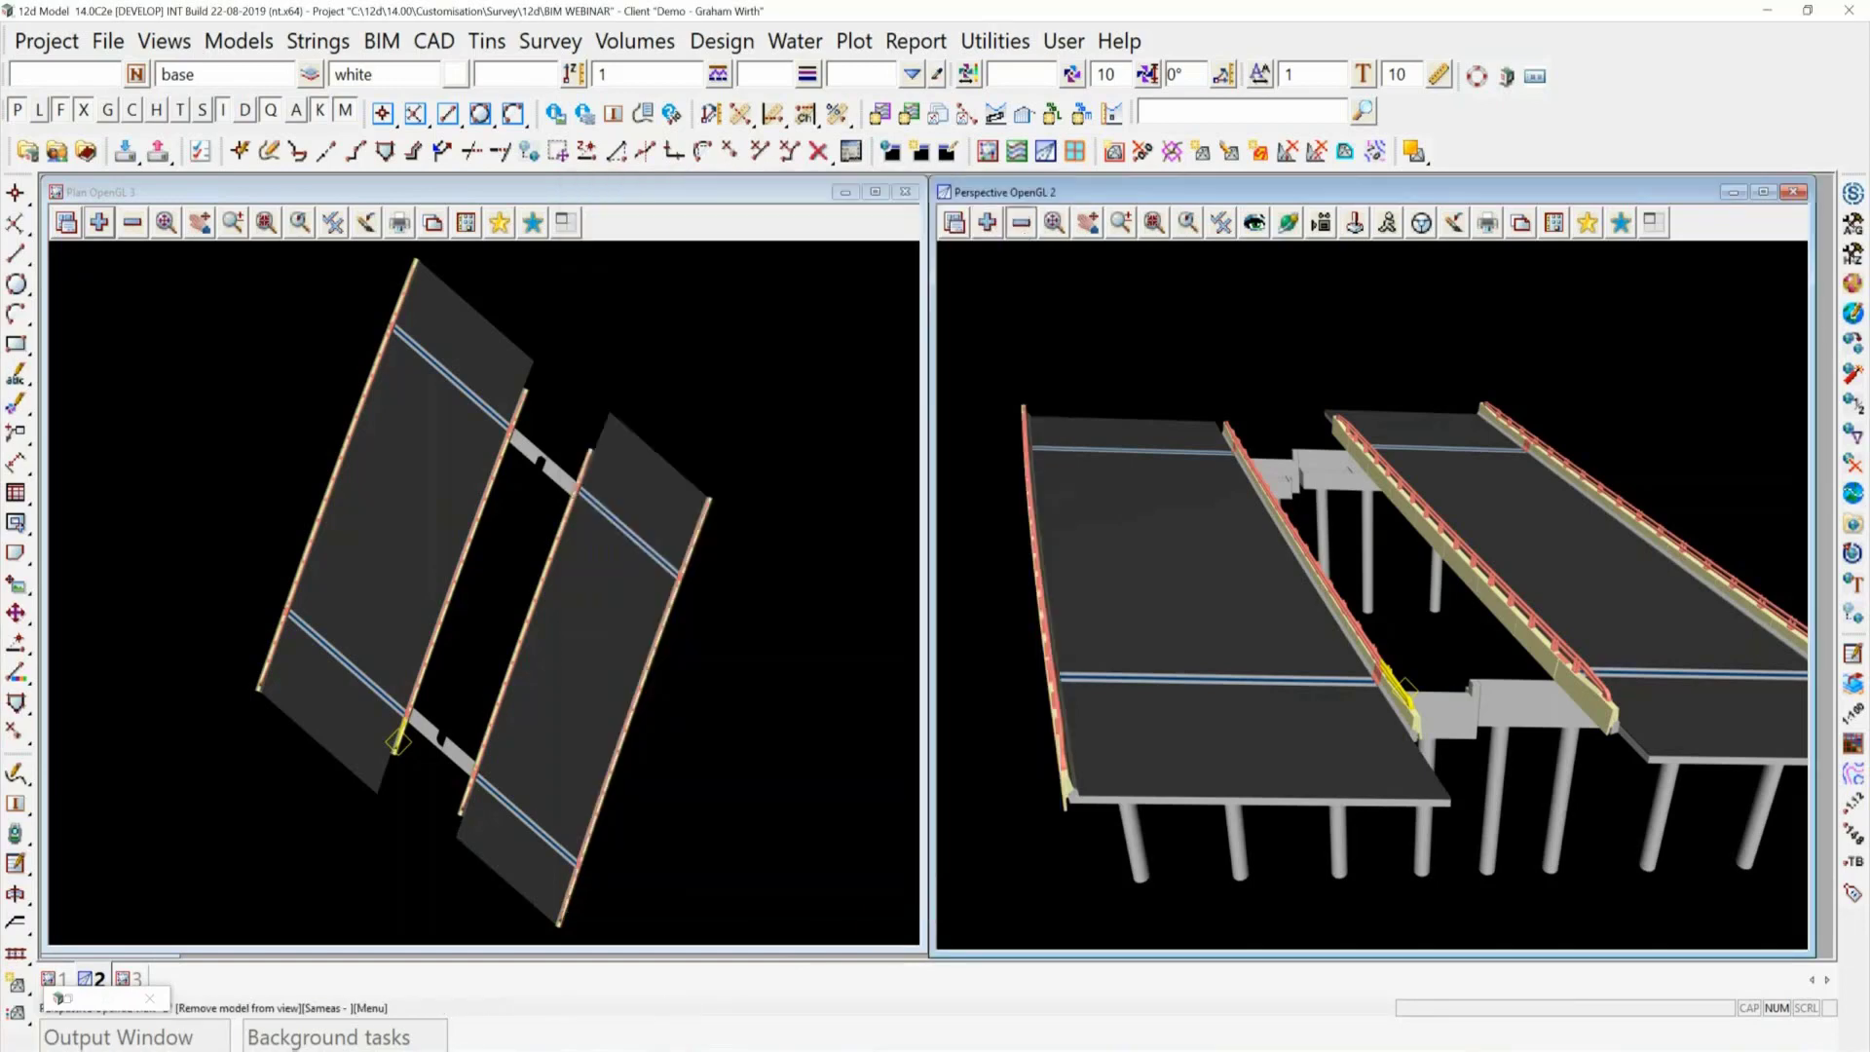
Replace the GWDES IfcBeam, IfcBuildingElementProxy and IfcSlab models in perspective view 2 with the GR TEST model.
left_click(1020, 222)
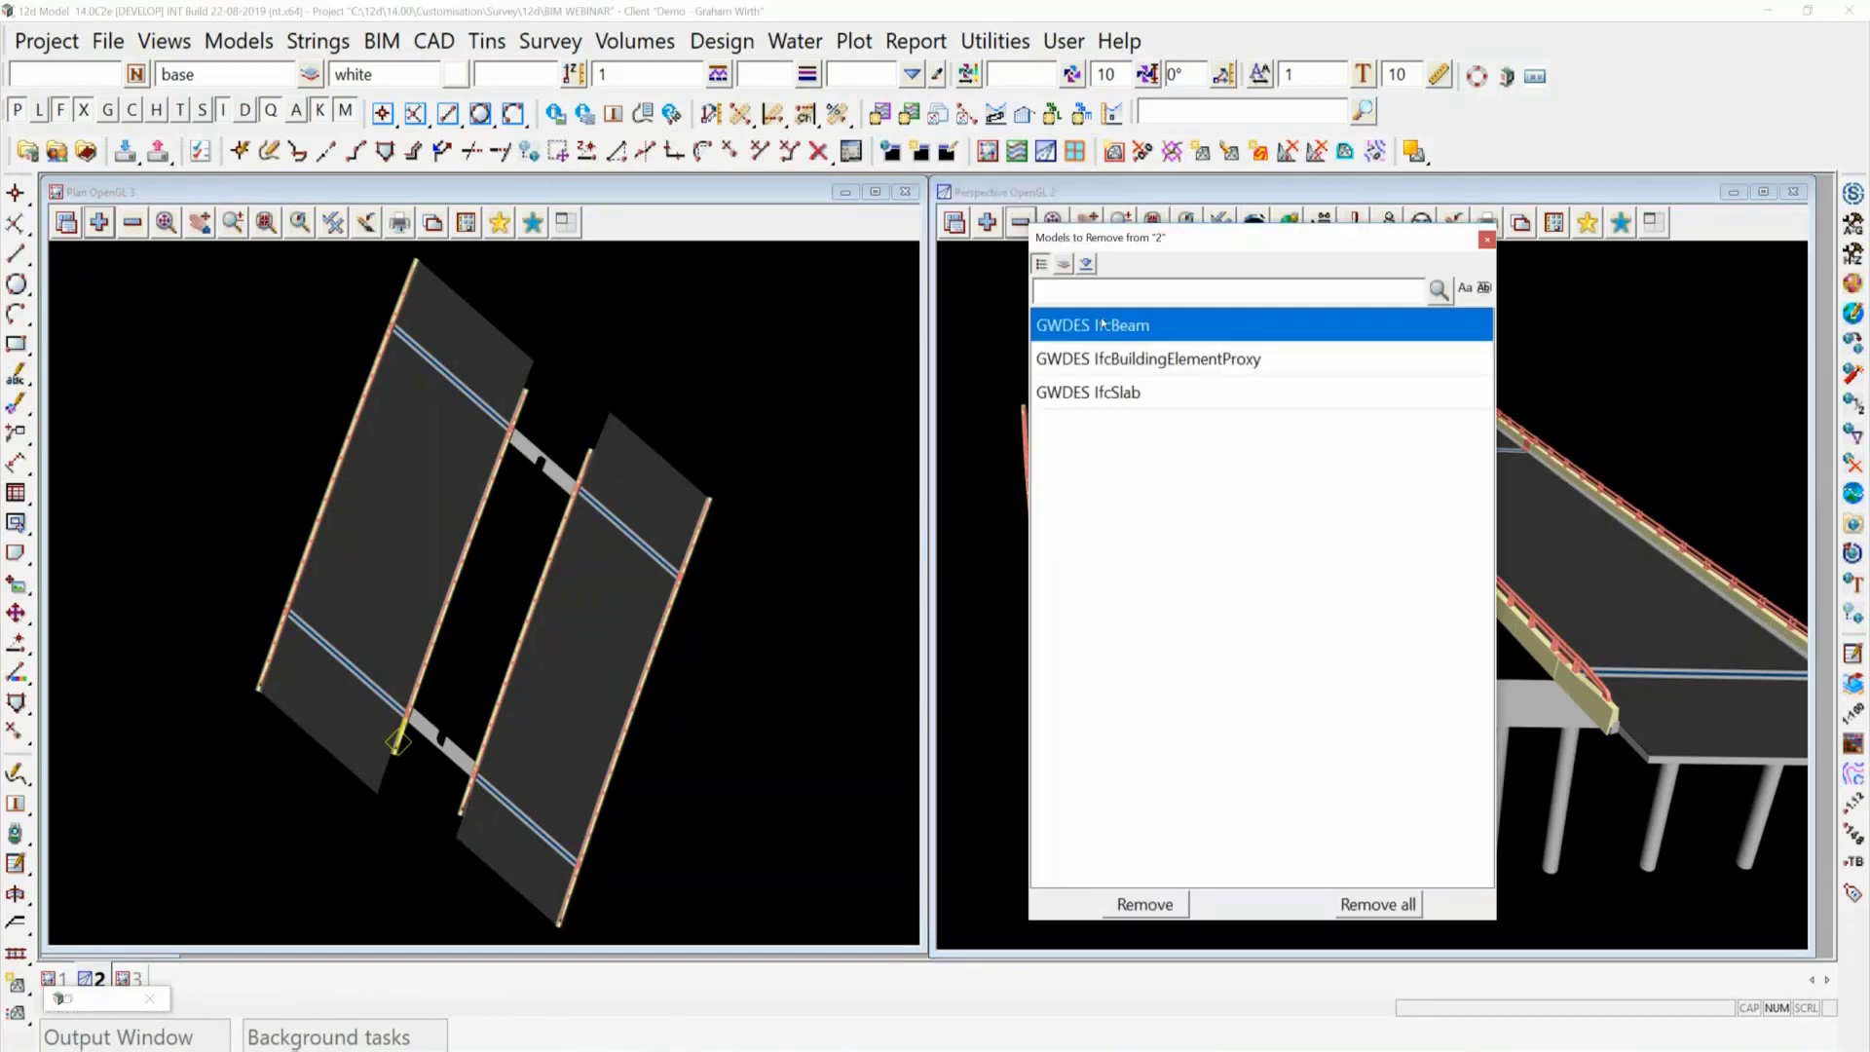
left_click(1102, 325)
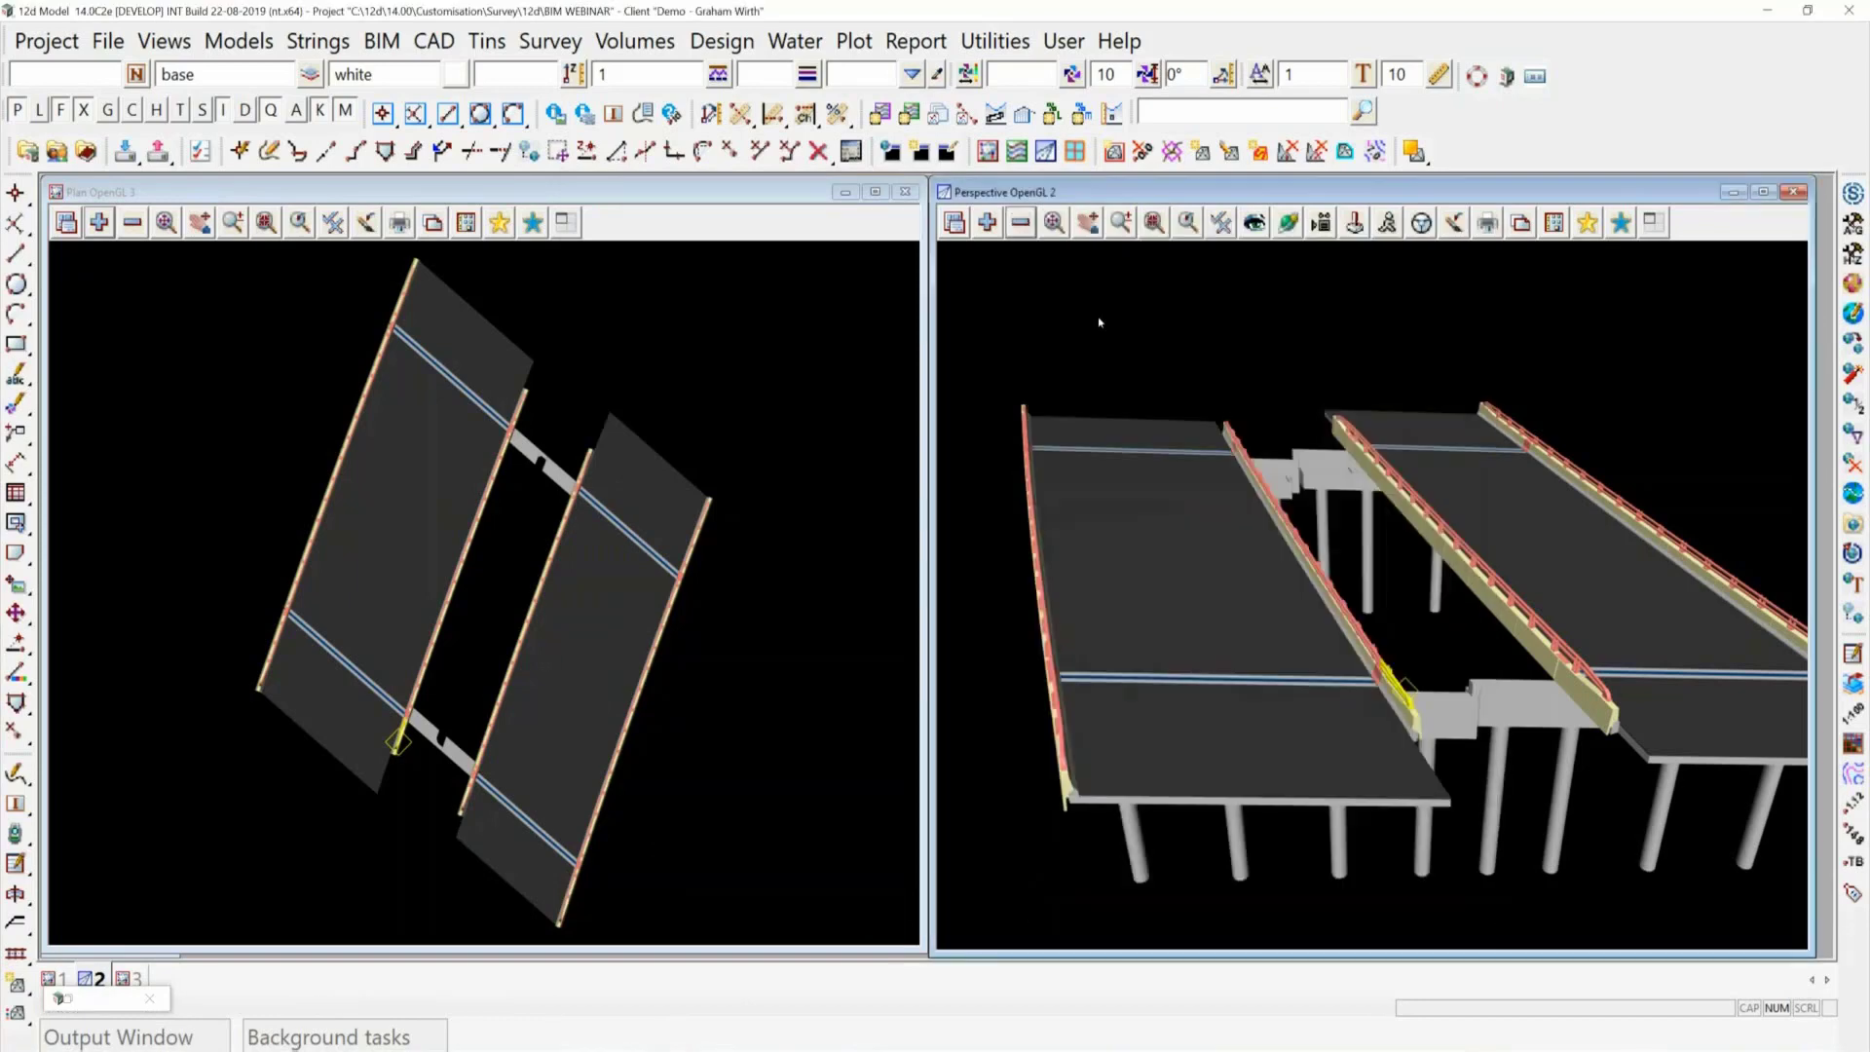
left_click(1013, 224)
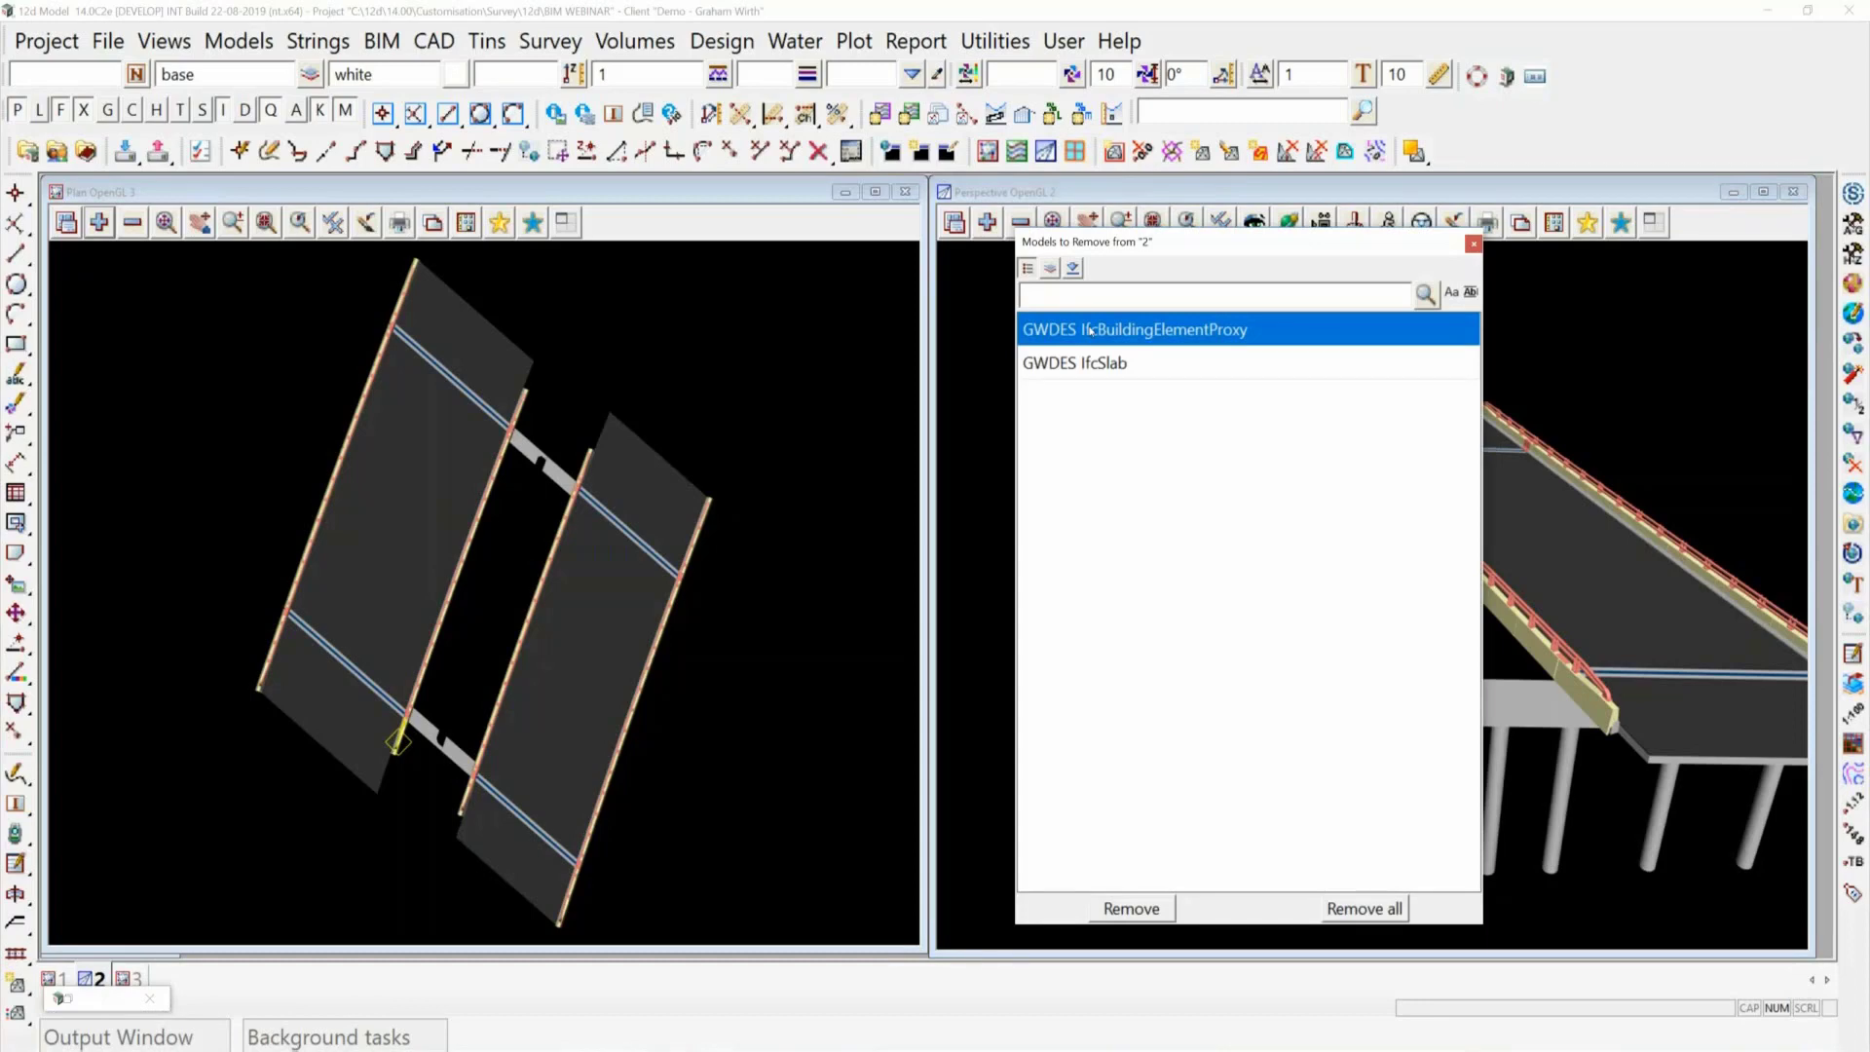
left_click(1090, 331)
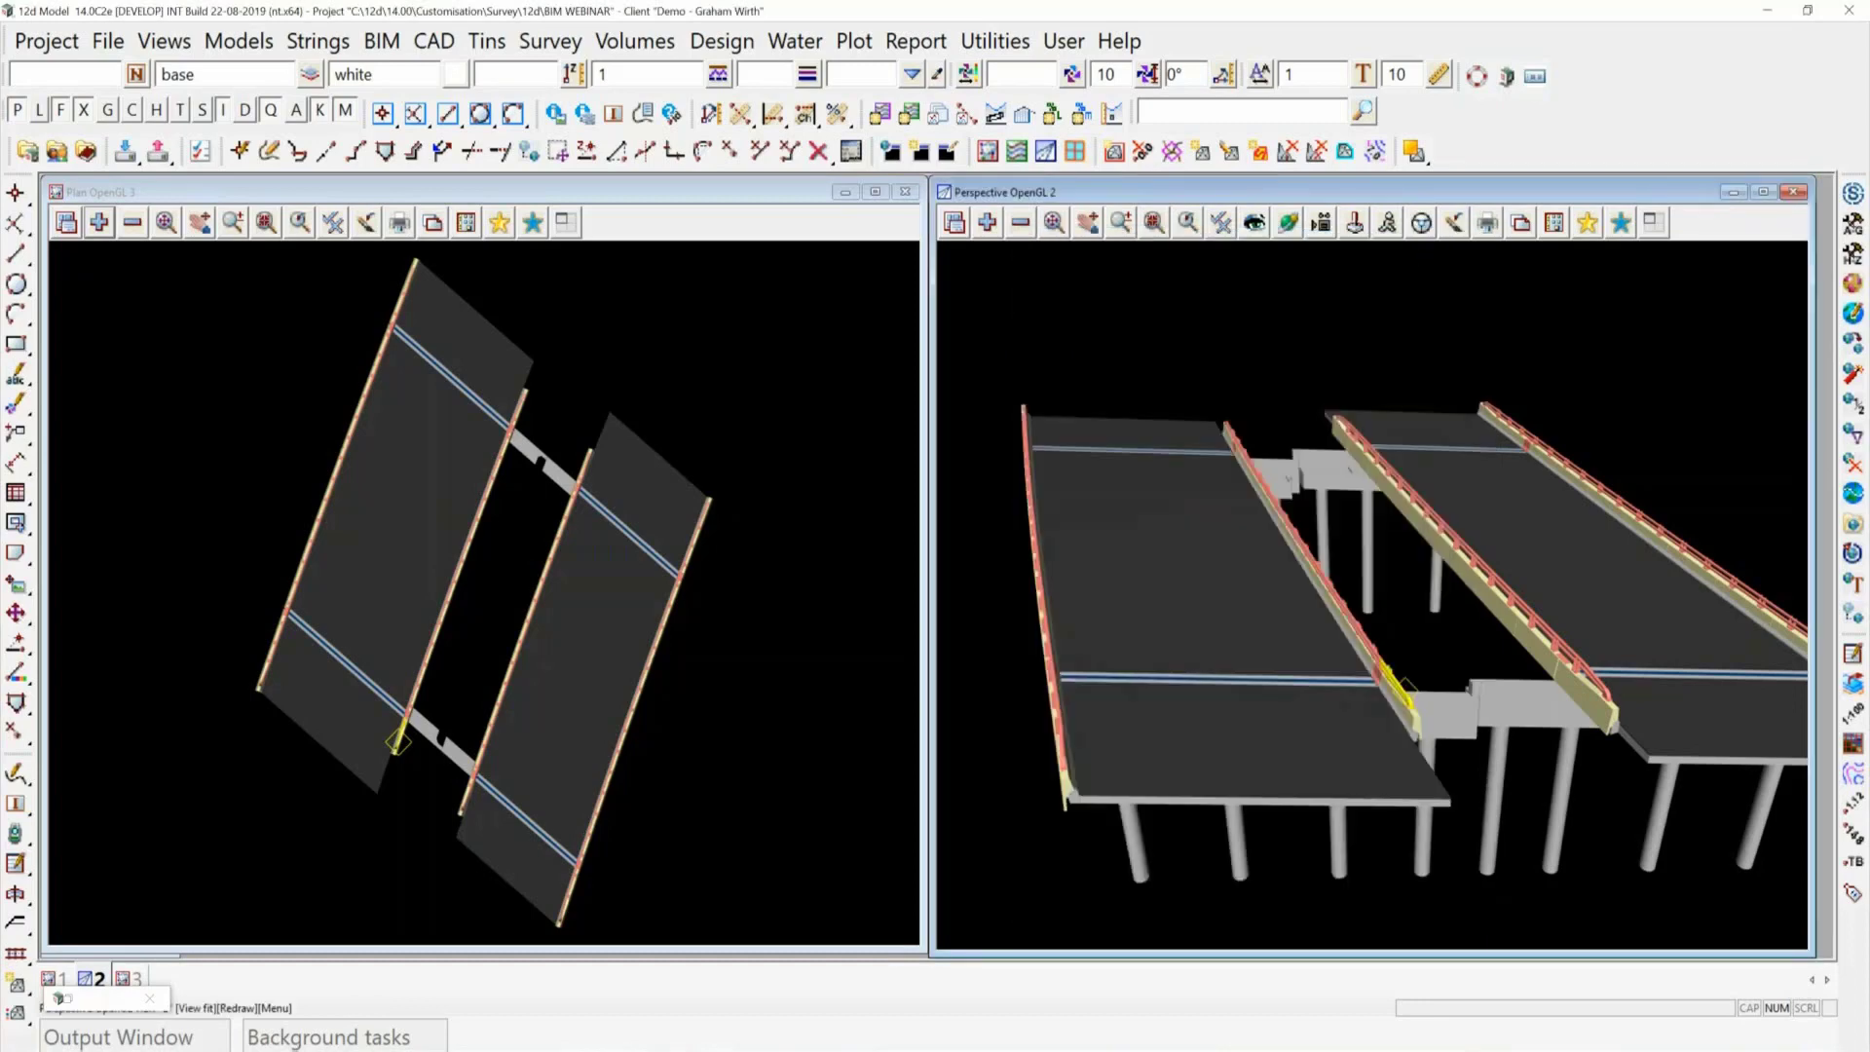
left_click(1020, 222)
left_click(1133, 424)
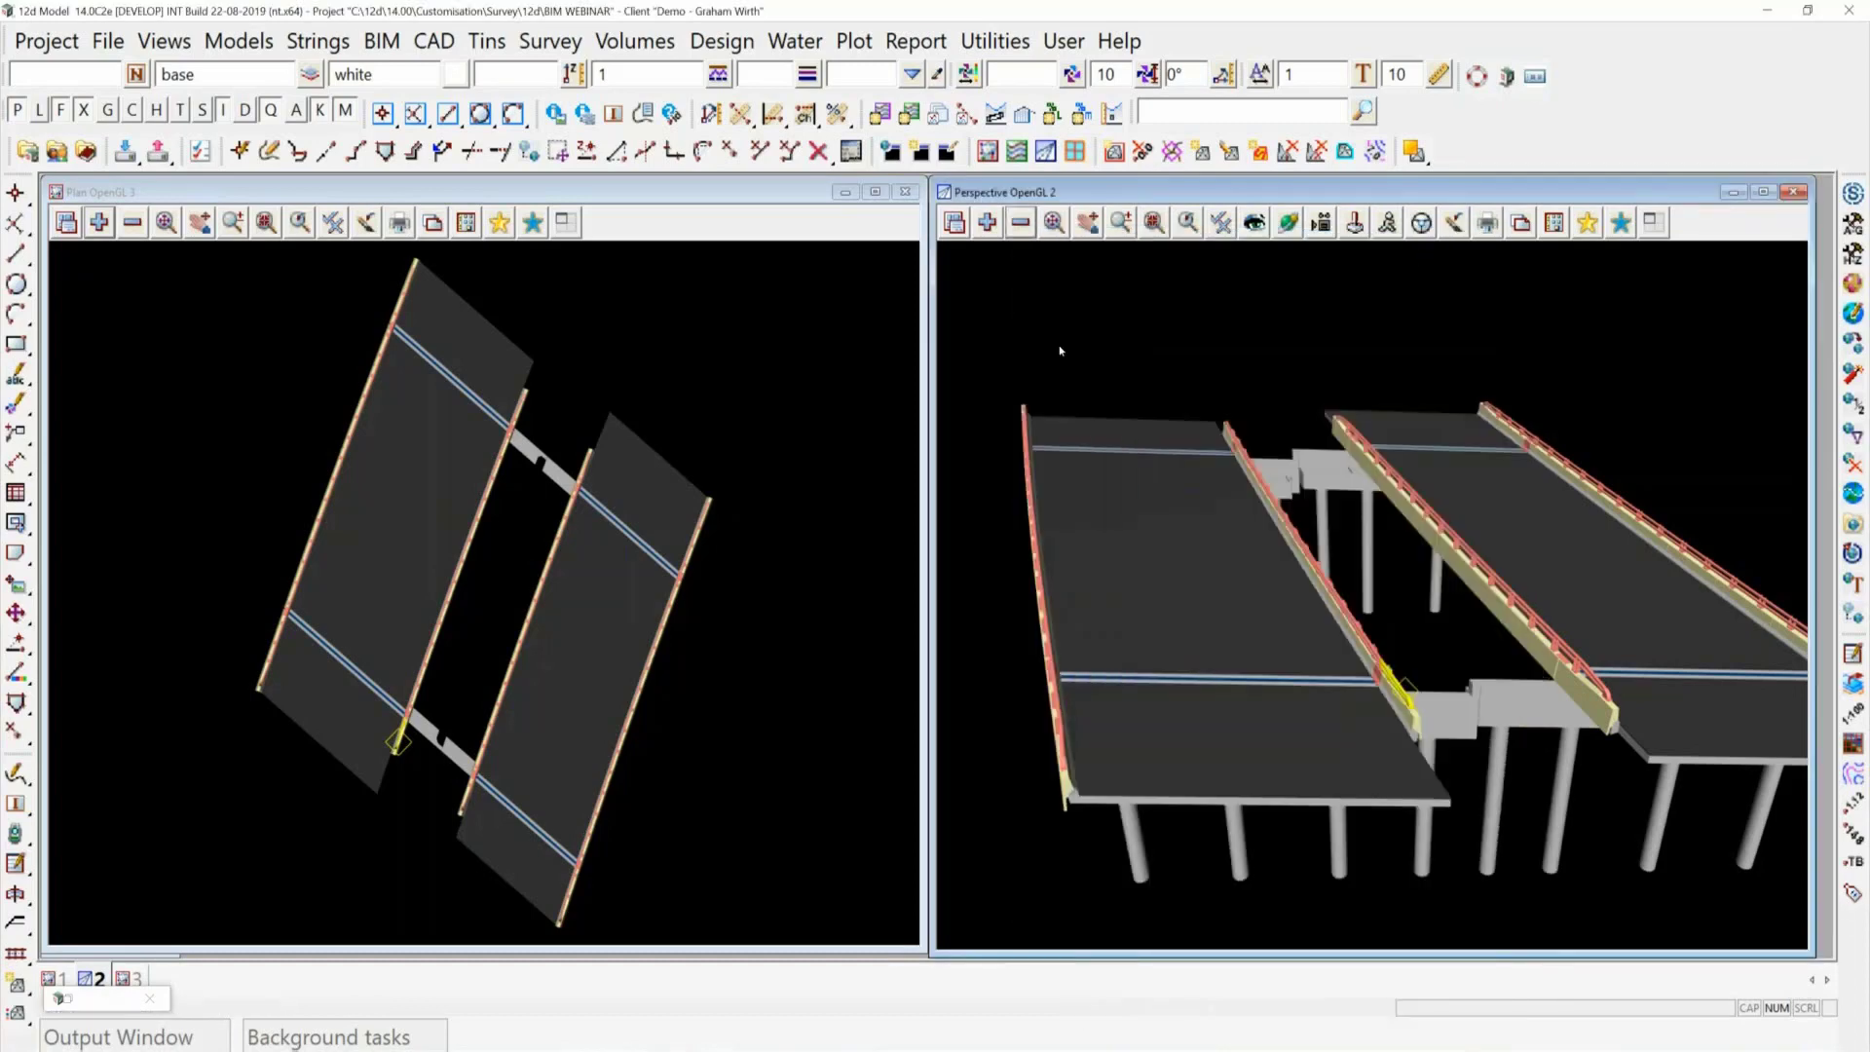
left_click(986, 222)
left_click(1034, 338)
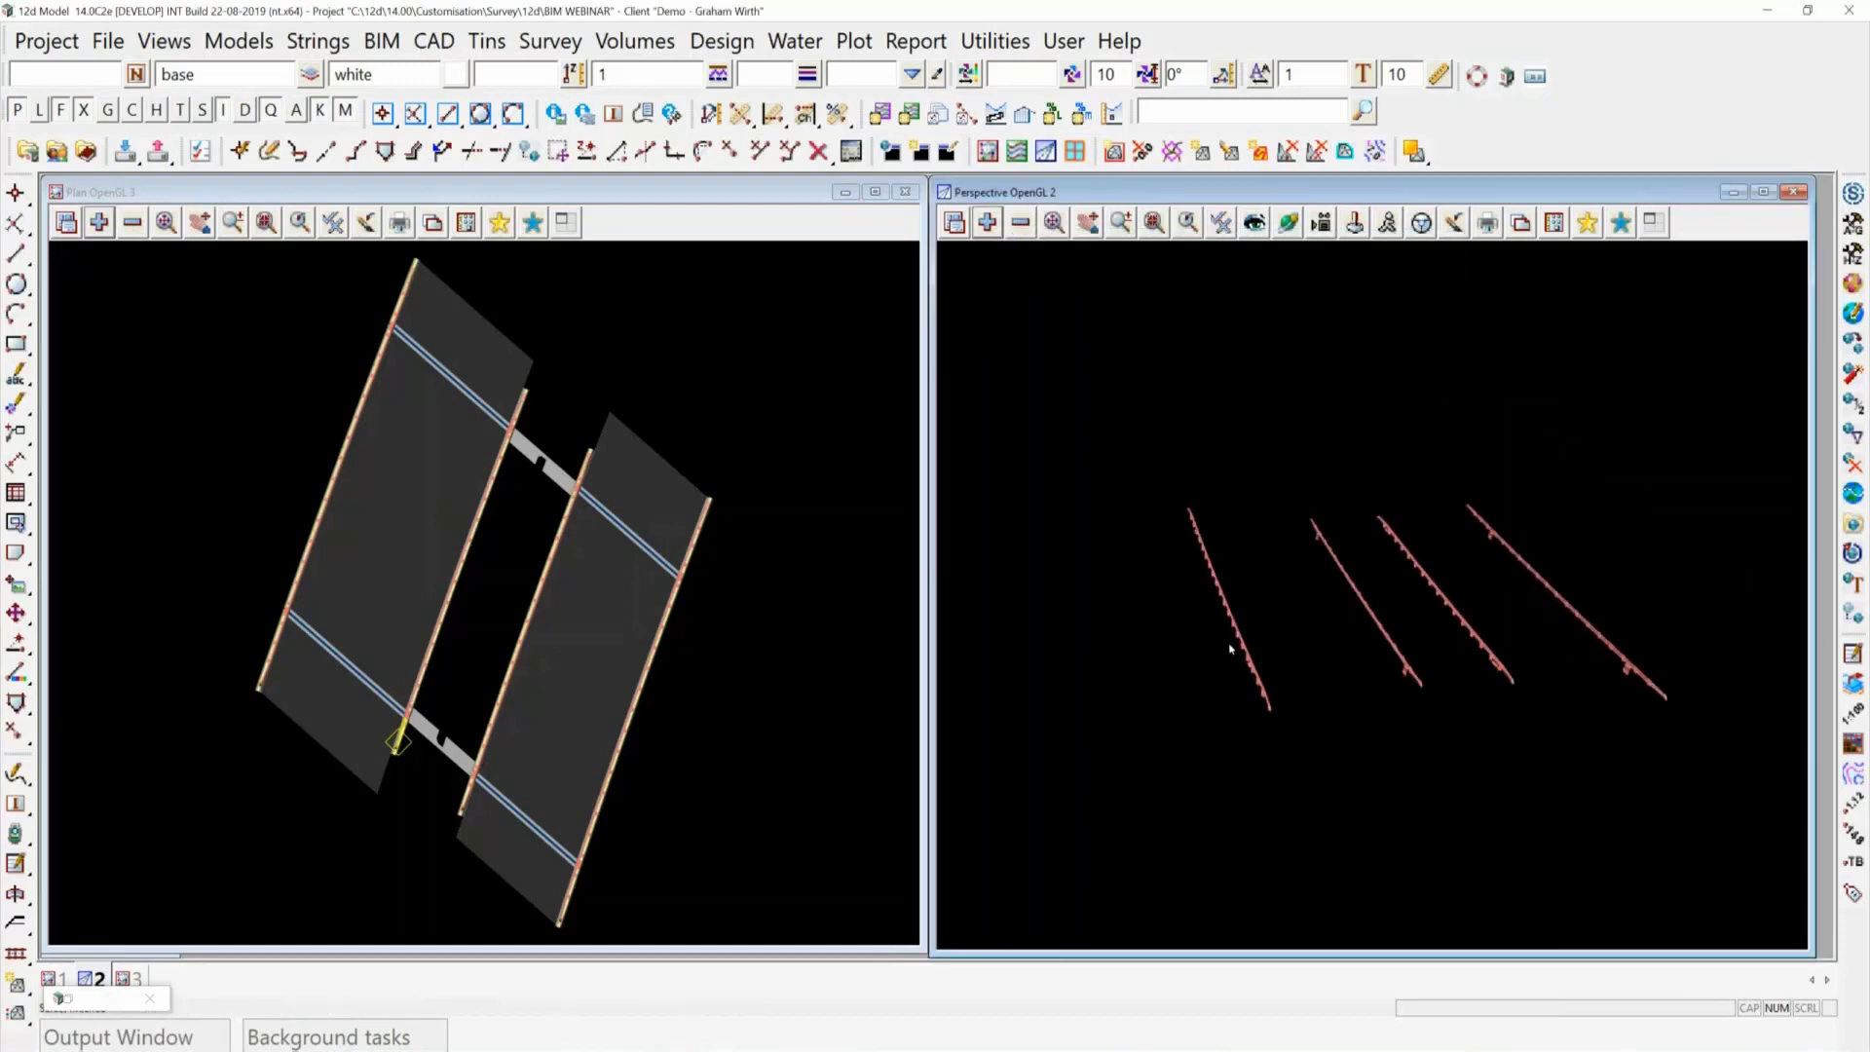
Inquire the properties of the cover plate hanging below the second railing from the near side in the perspective view.
scroll(1238, 643, "up", 5)
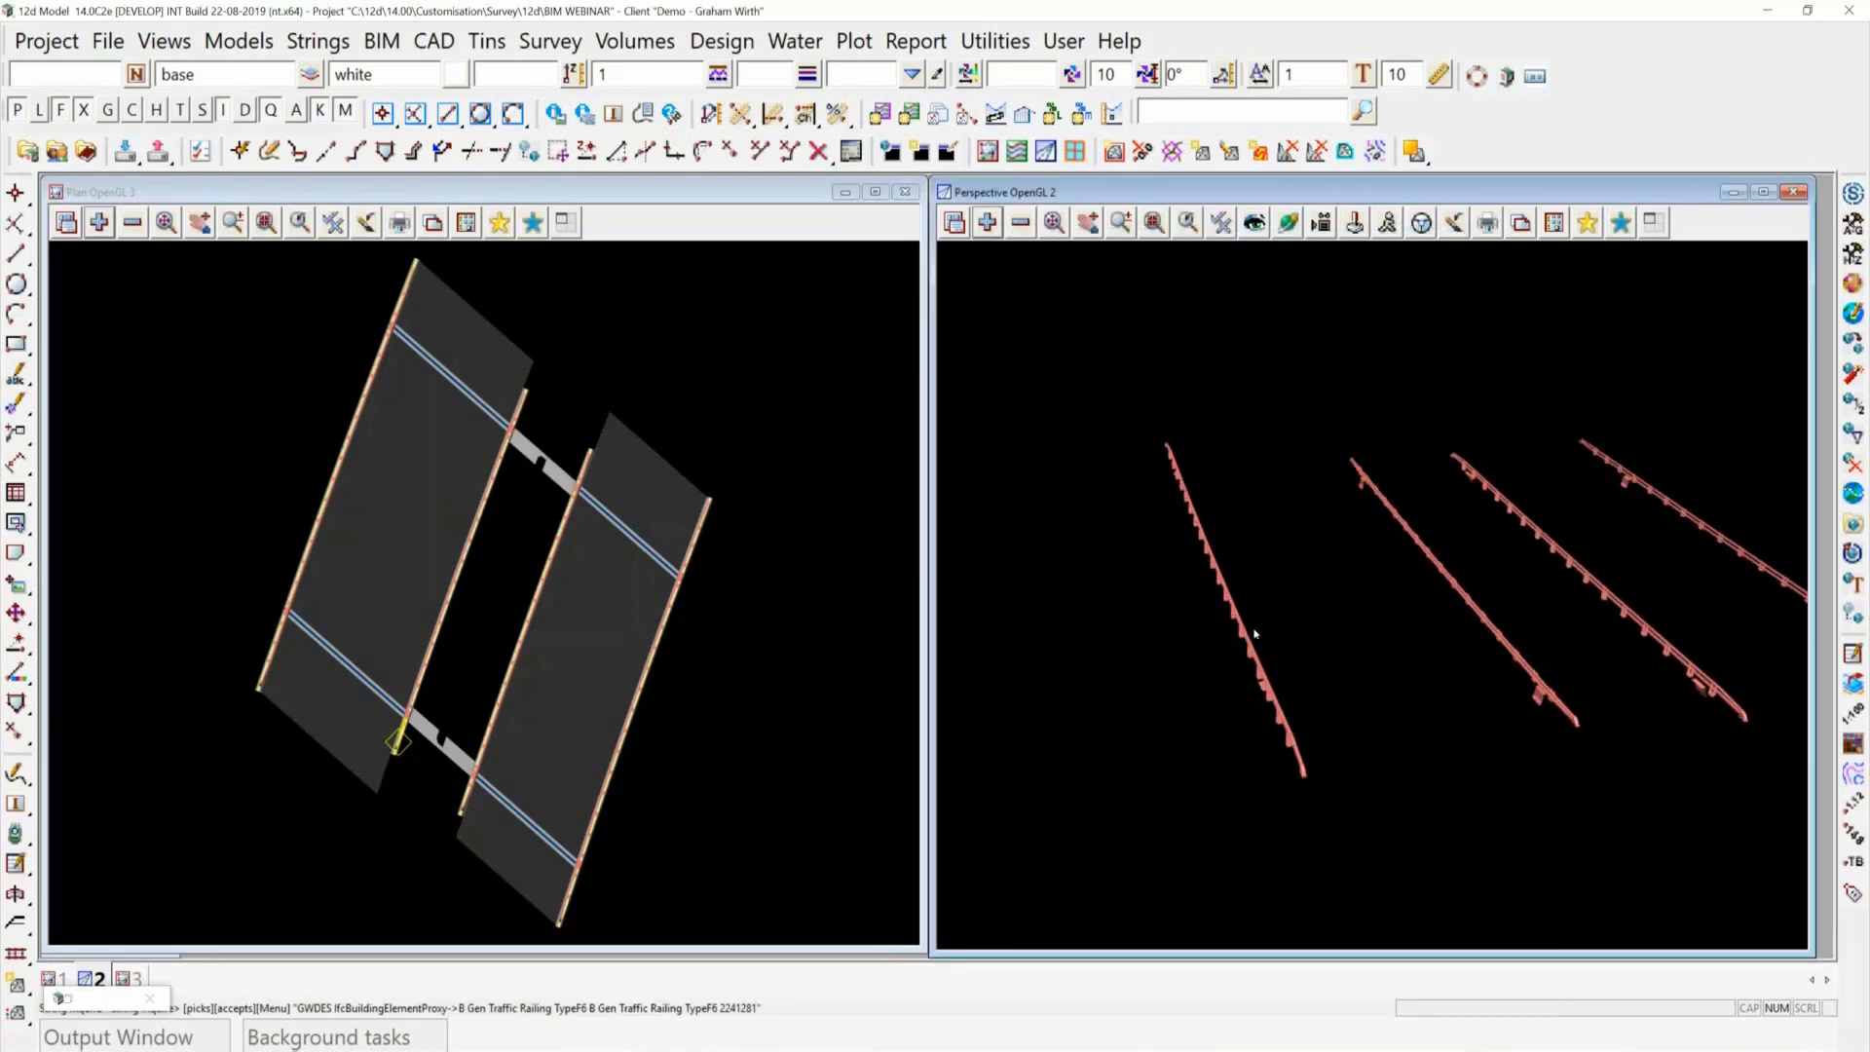
scroll(1255, 634, "up", 2)
scroll(1295, 658, "up", 3)
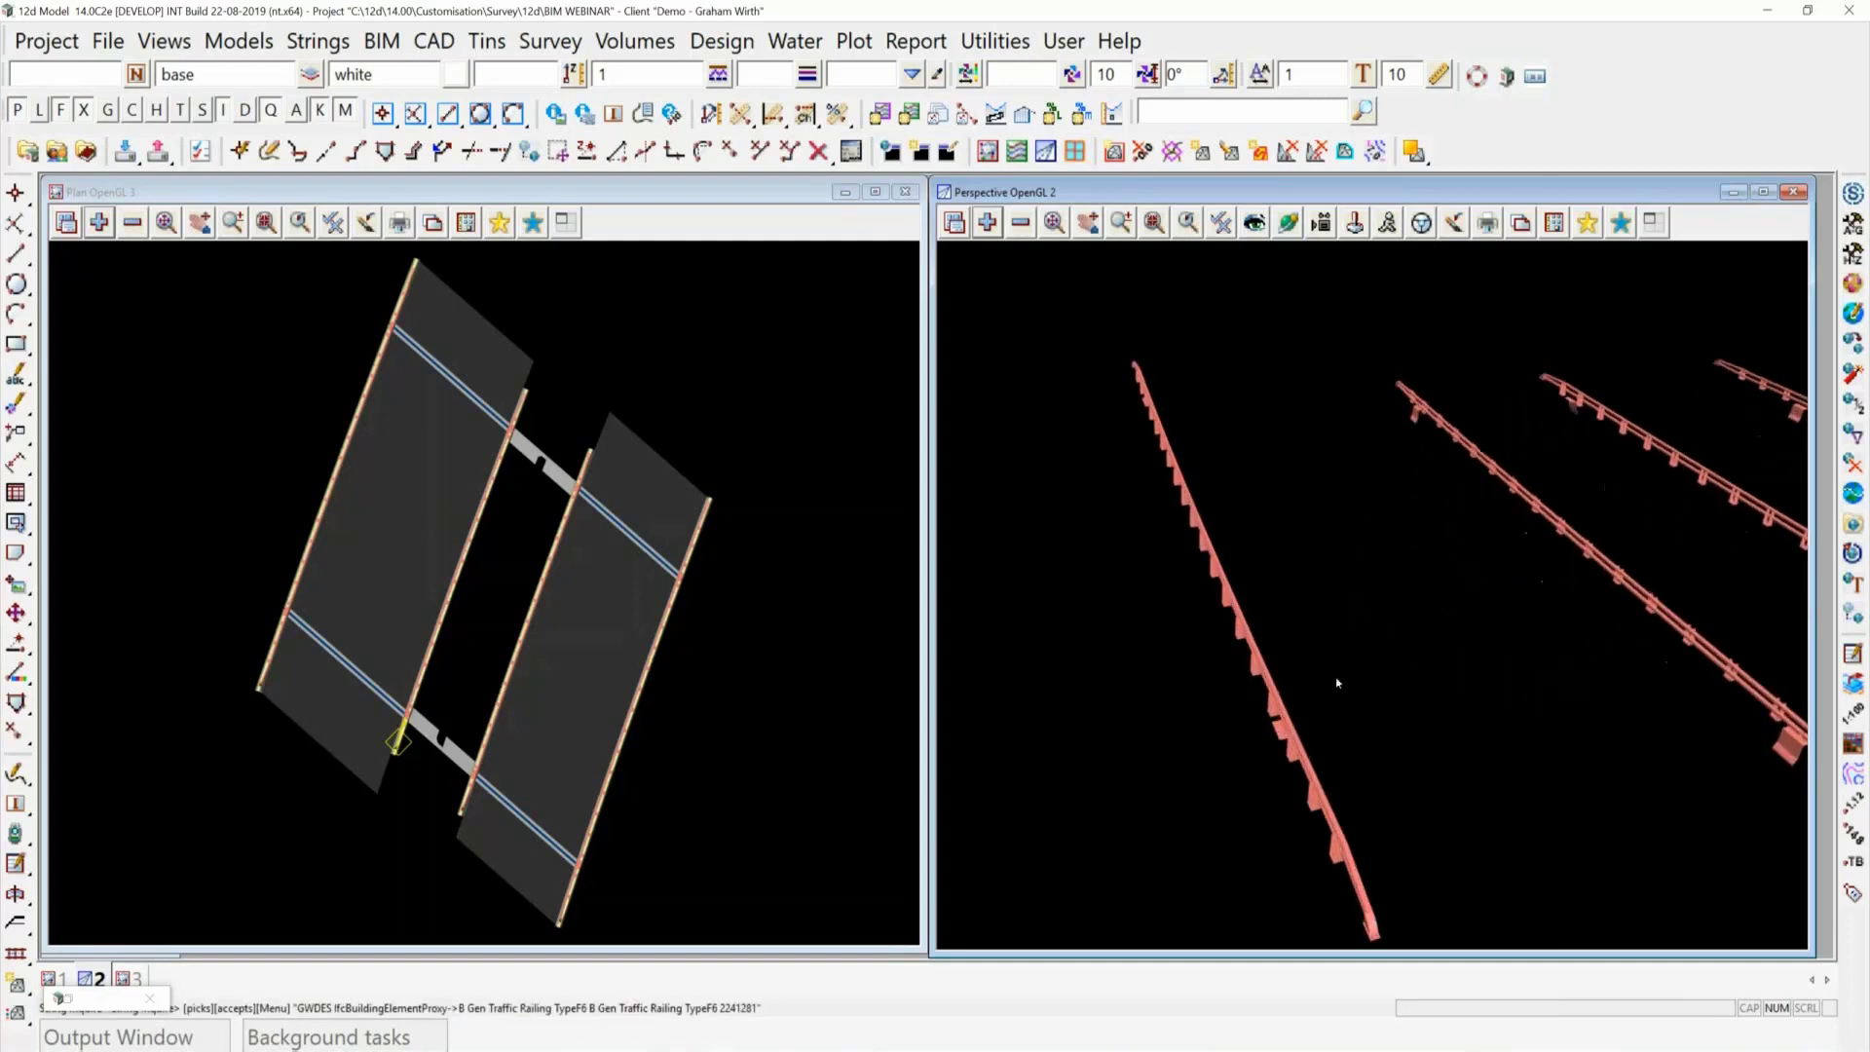
scroll(1714, 829, "down", 5)
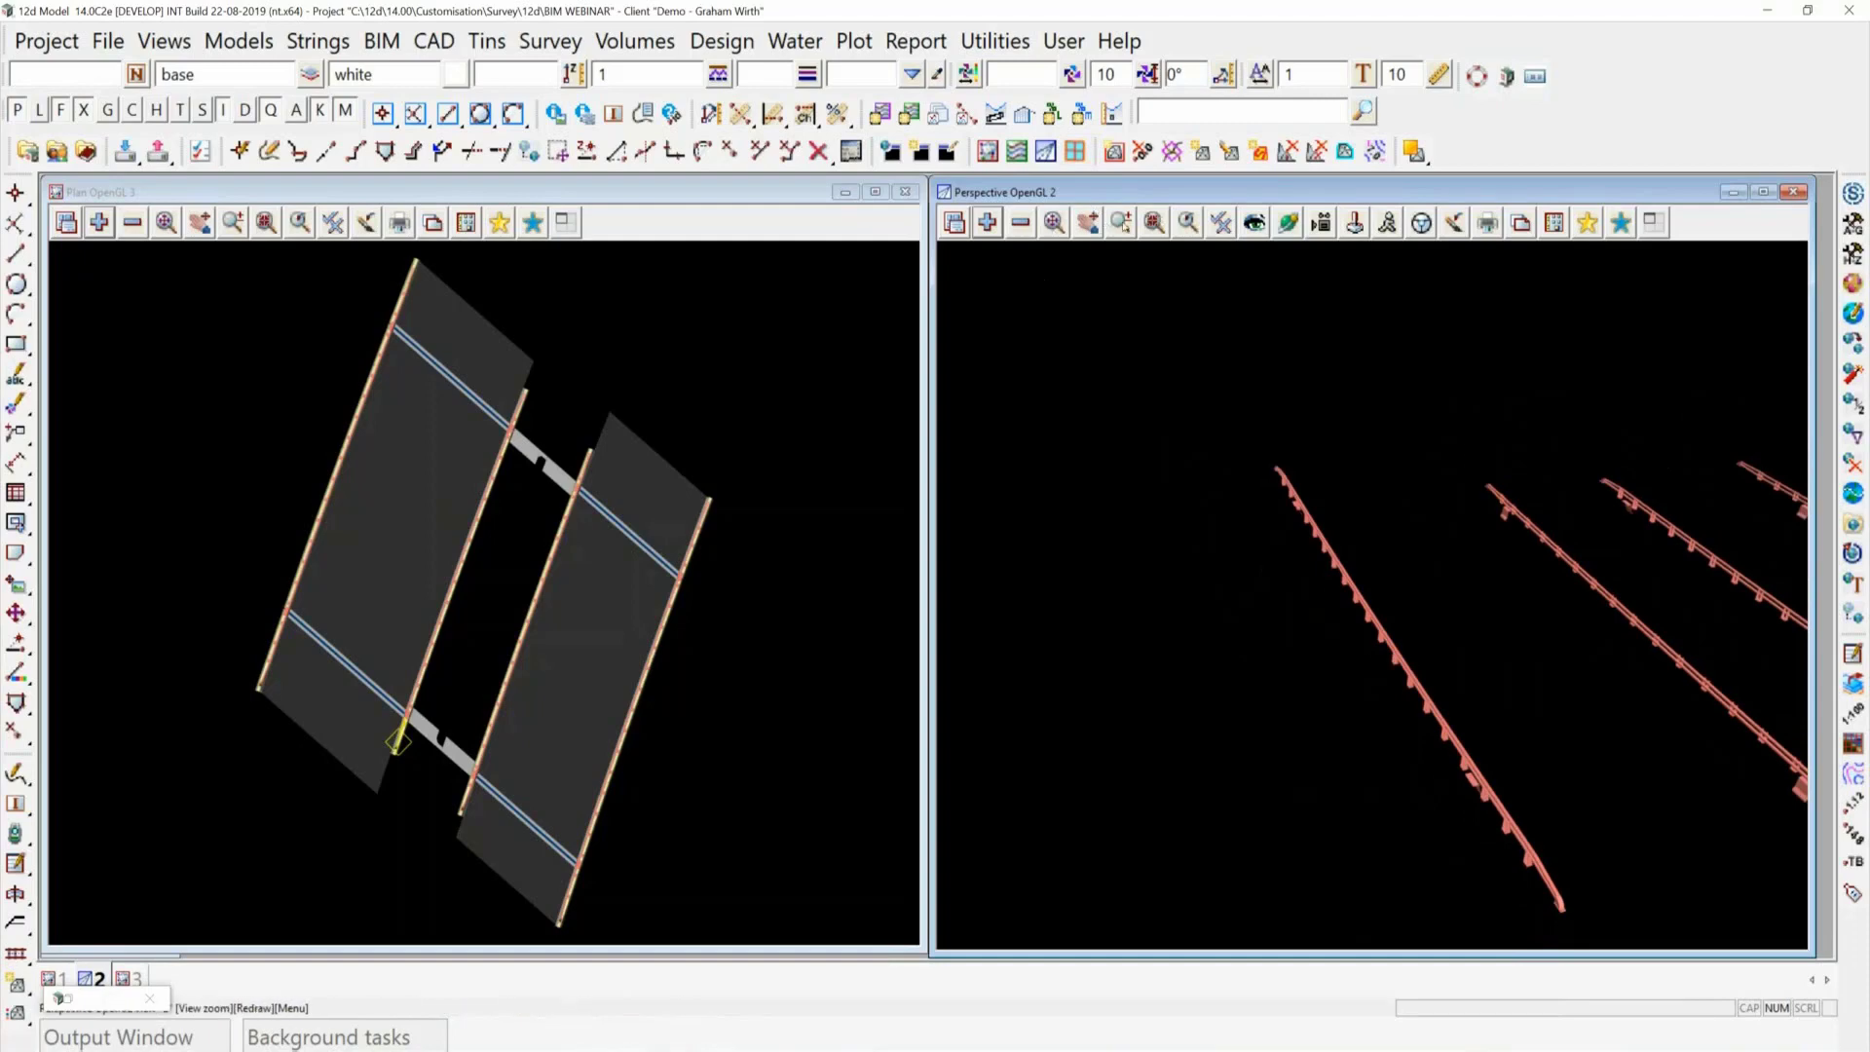
left_click(1121, 222)
left_click(1540, 490)
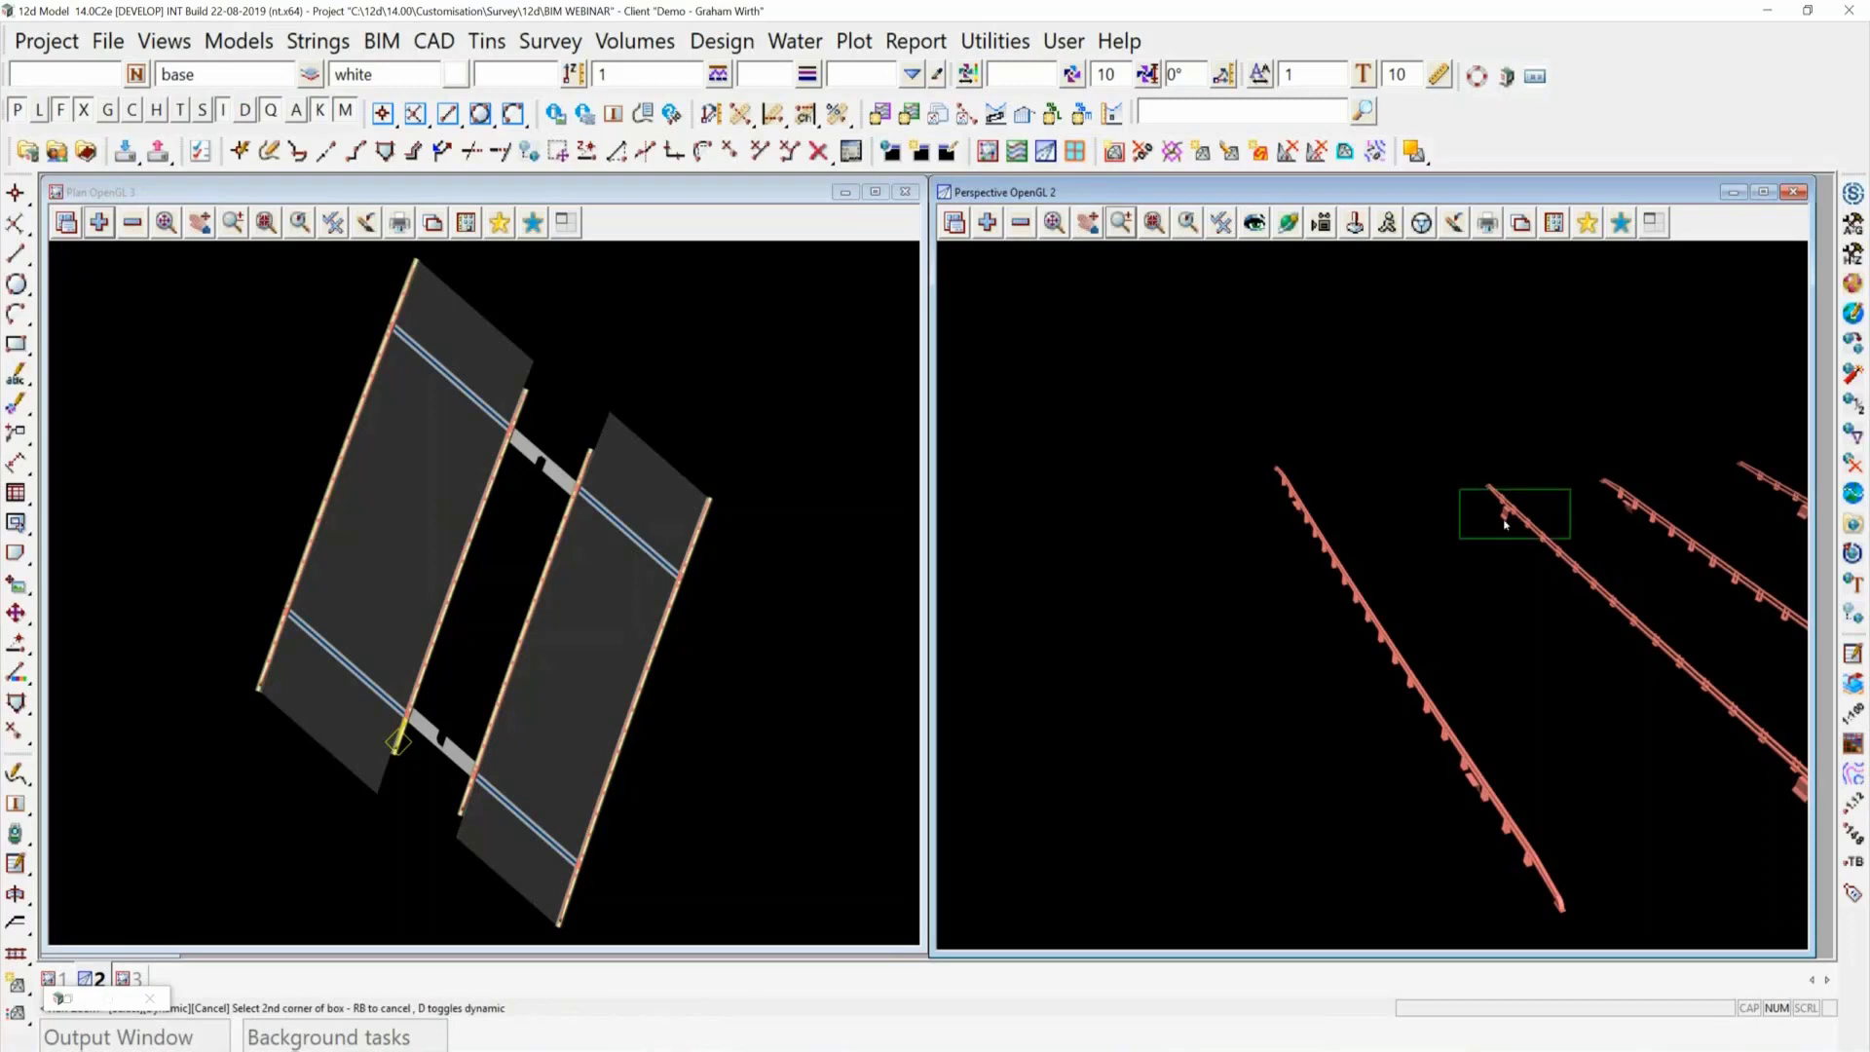
left_click(1505, 523)
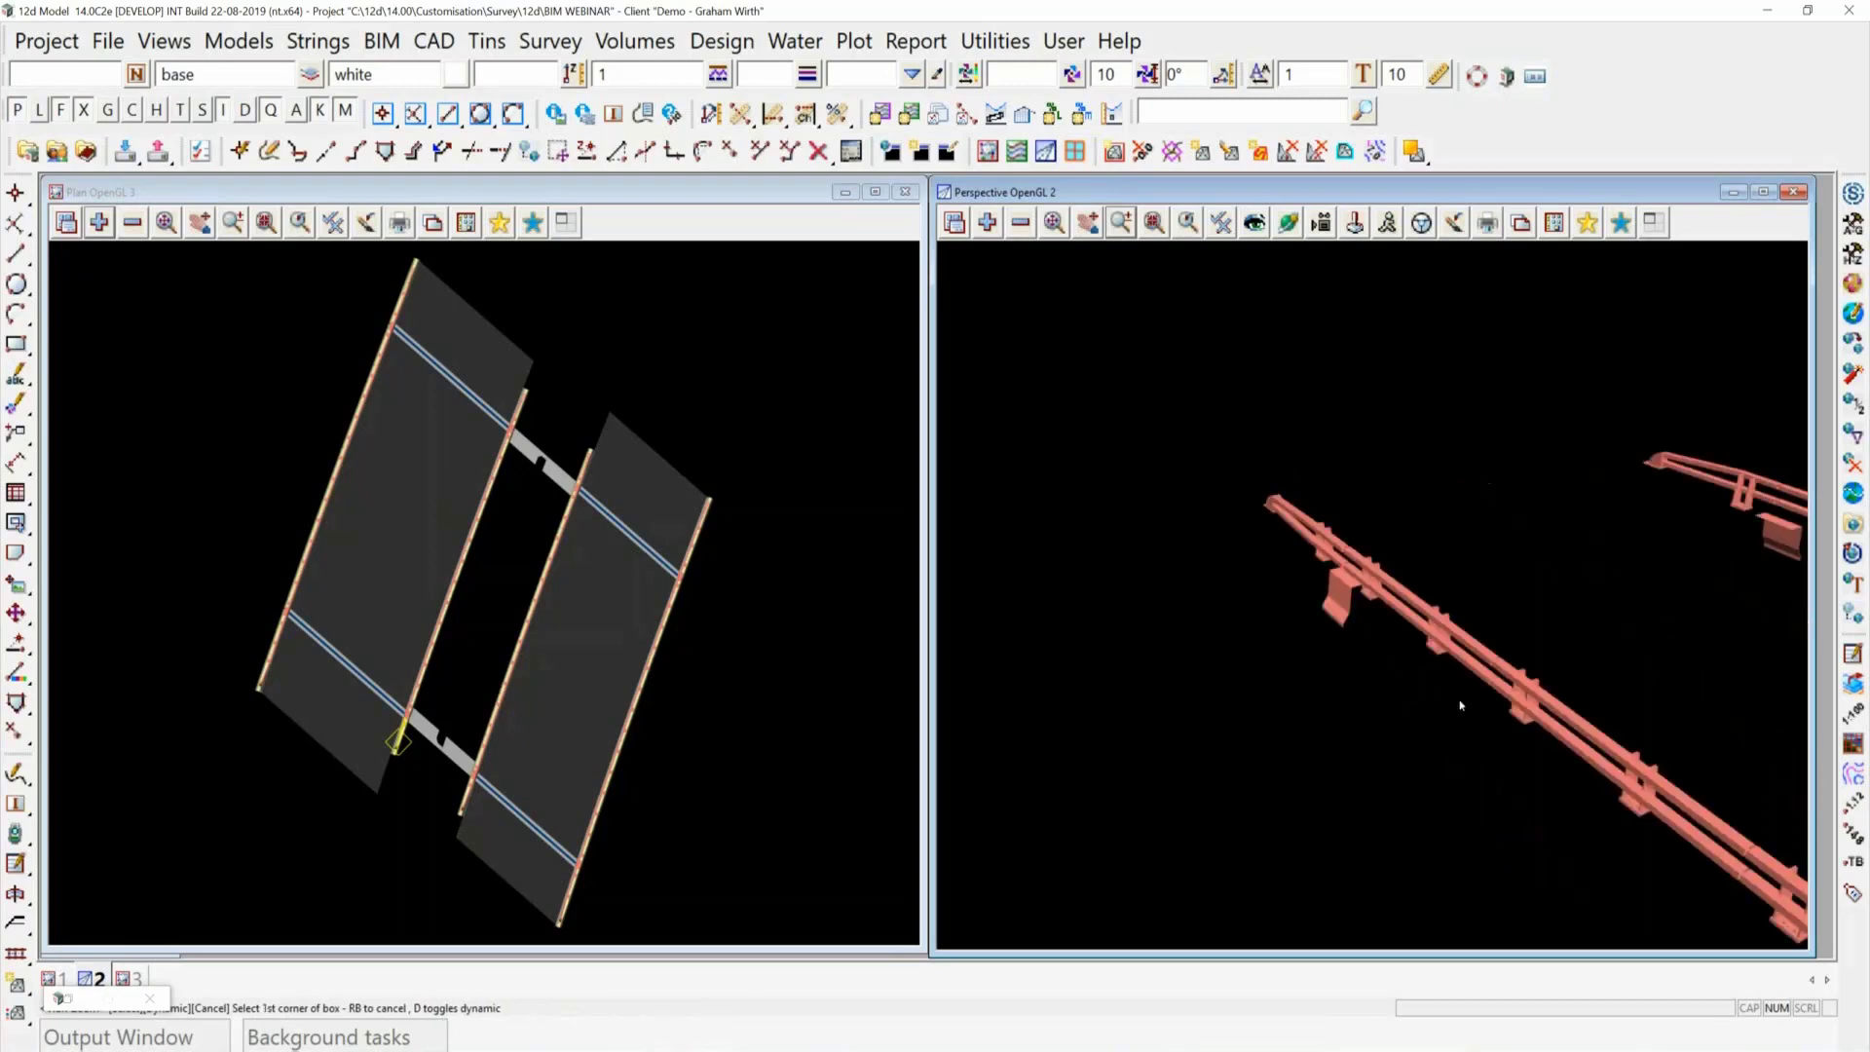
left_click(1365, 617)
key("F2")
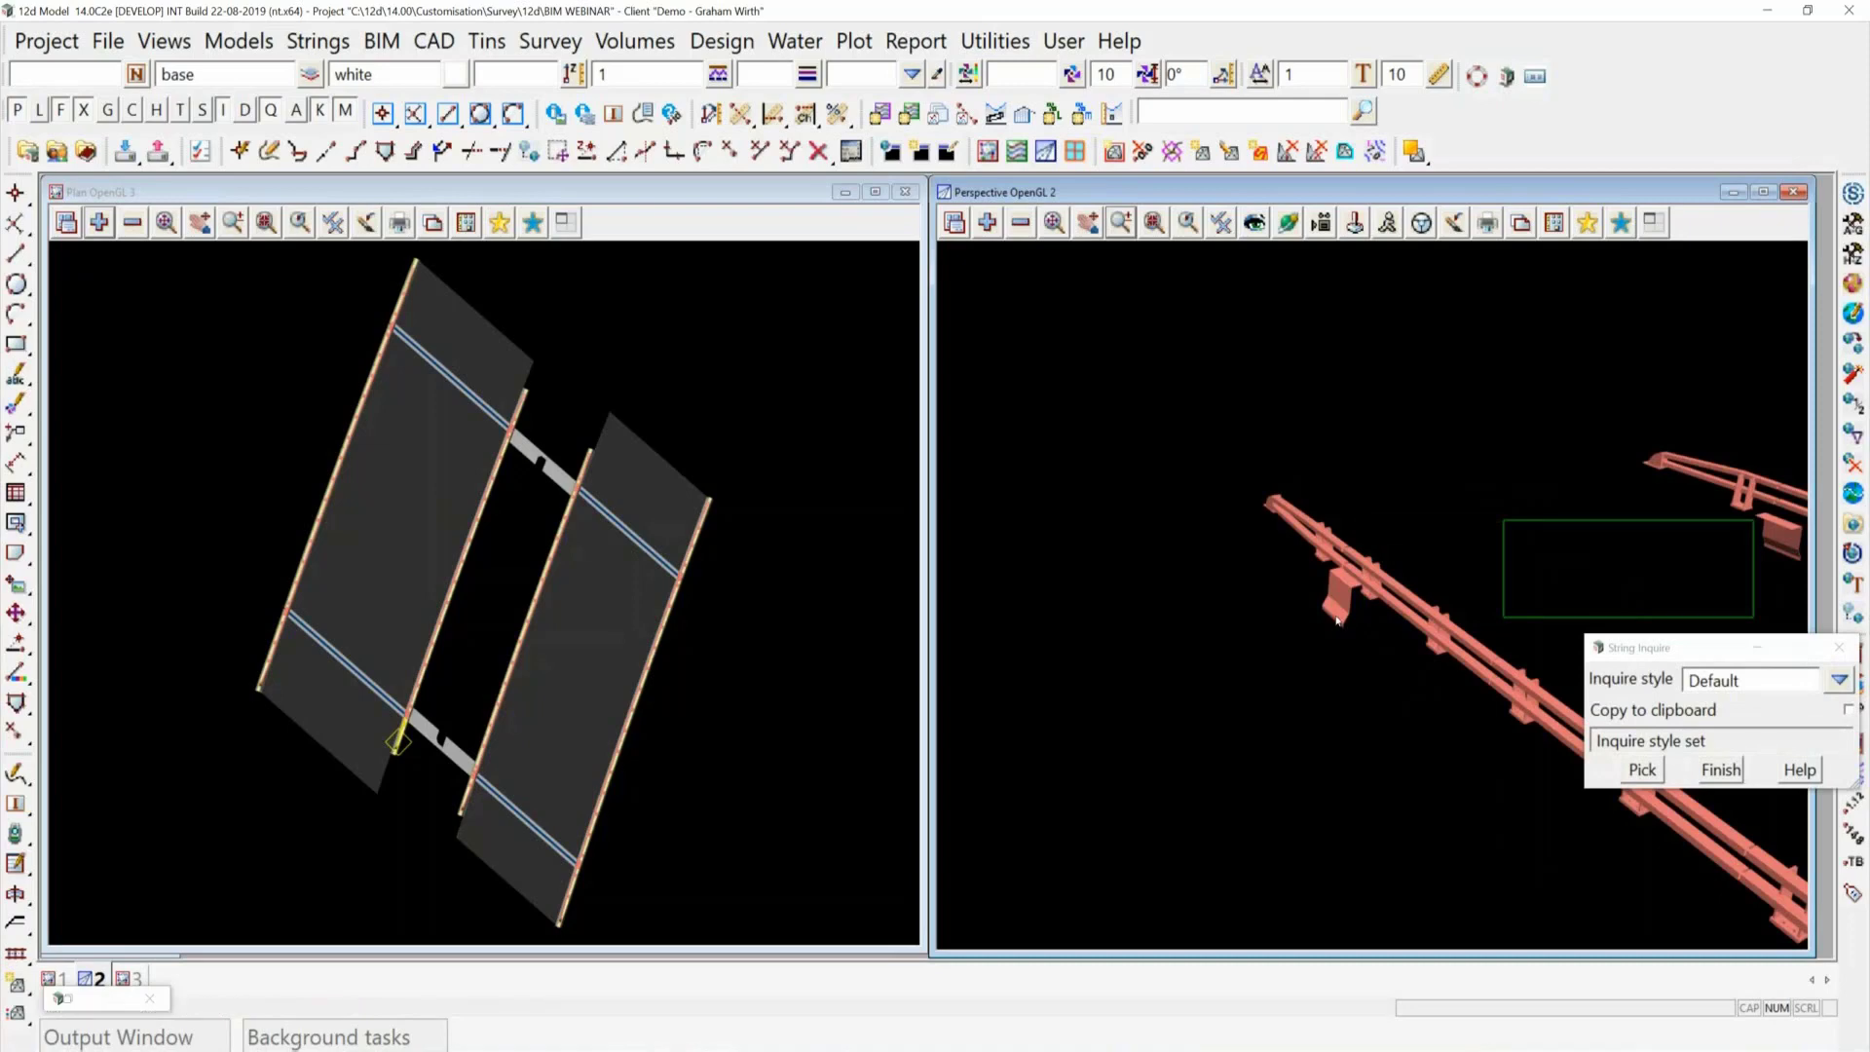
left_click(1338, 614)
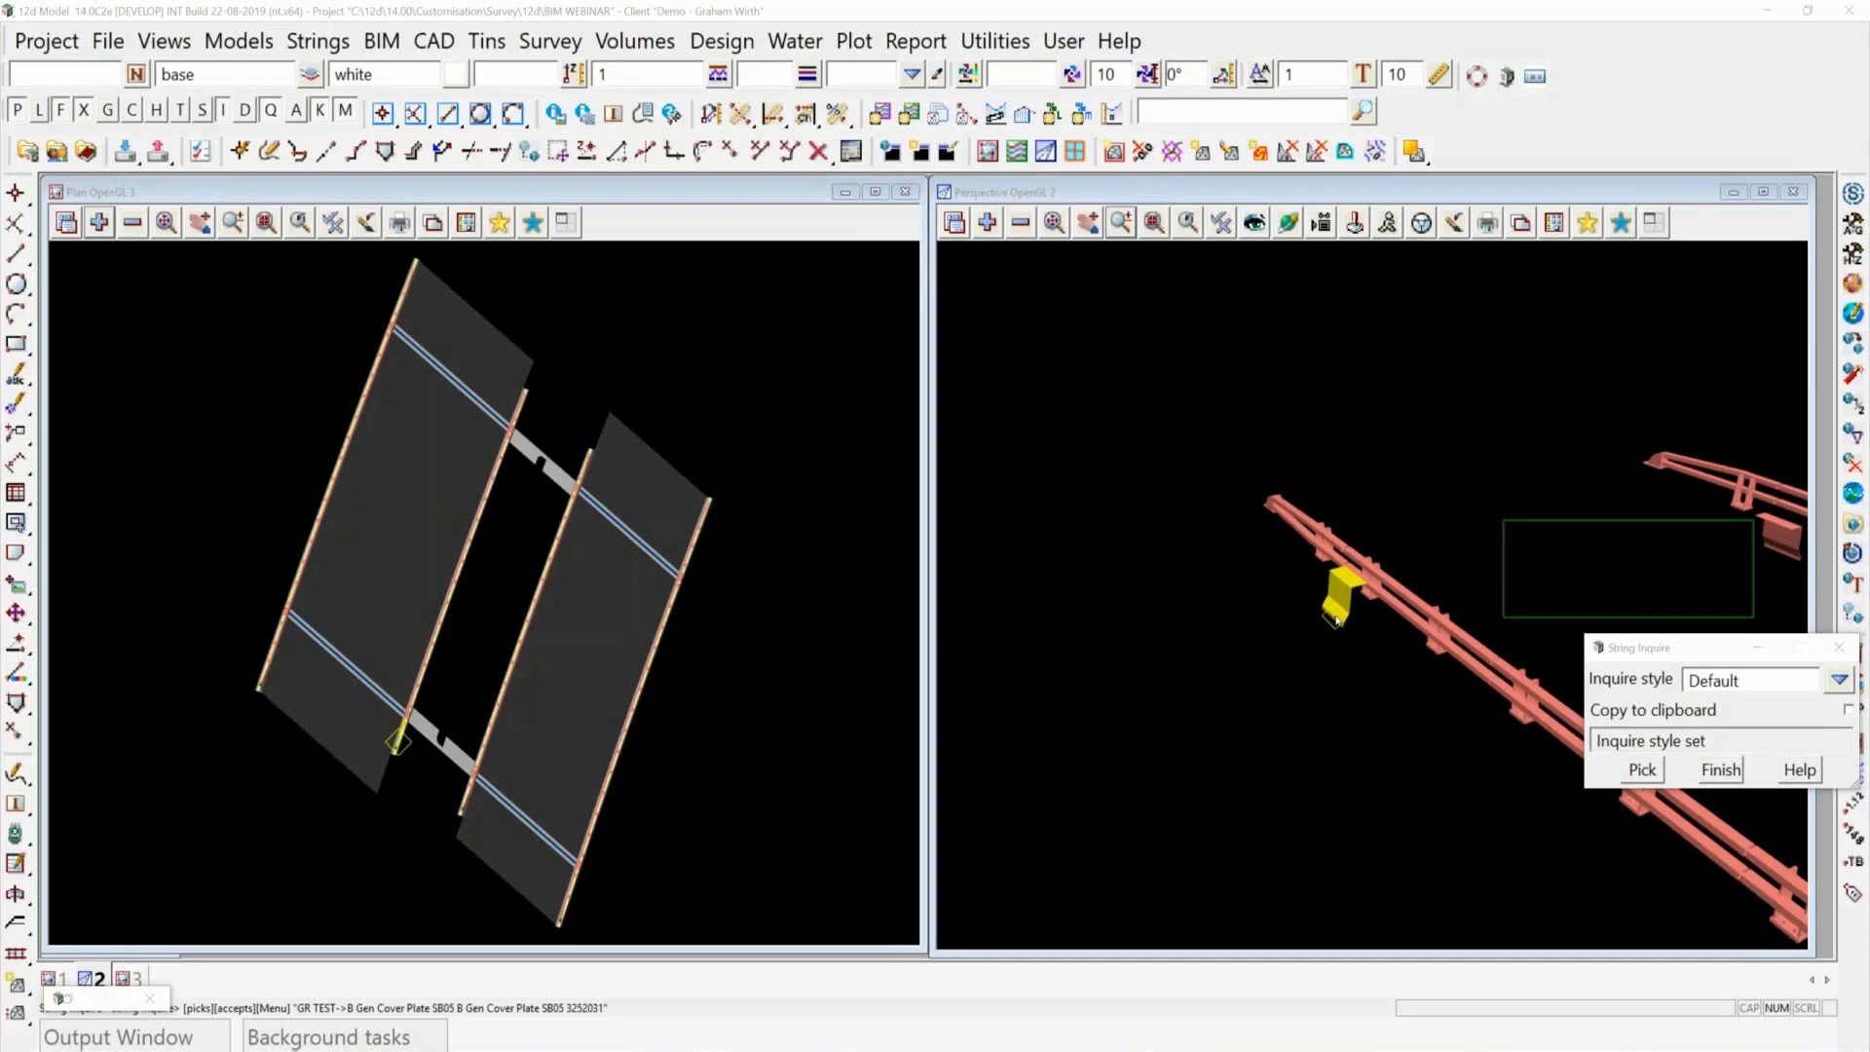
left_click(1337, 618)
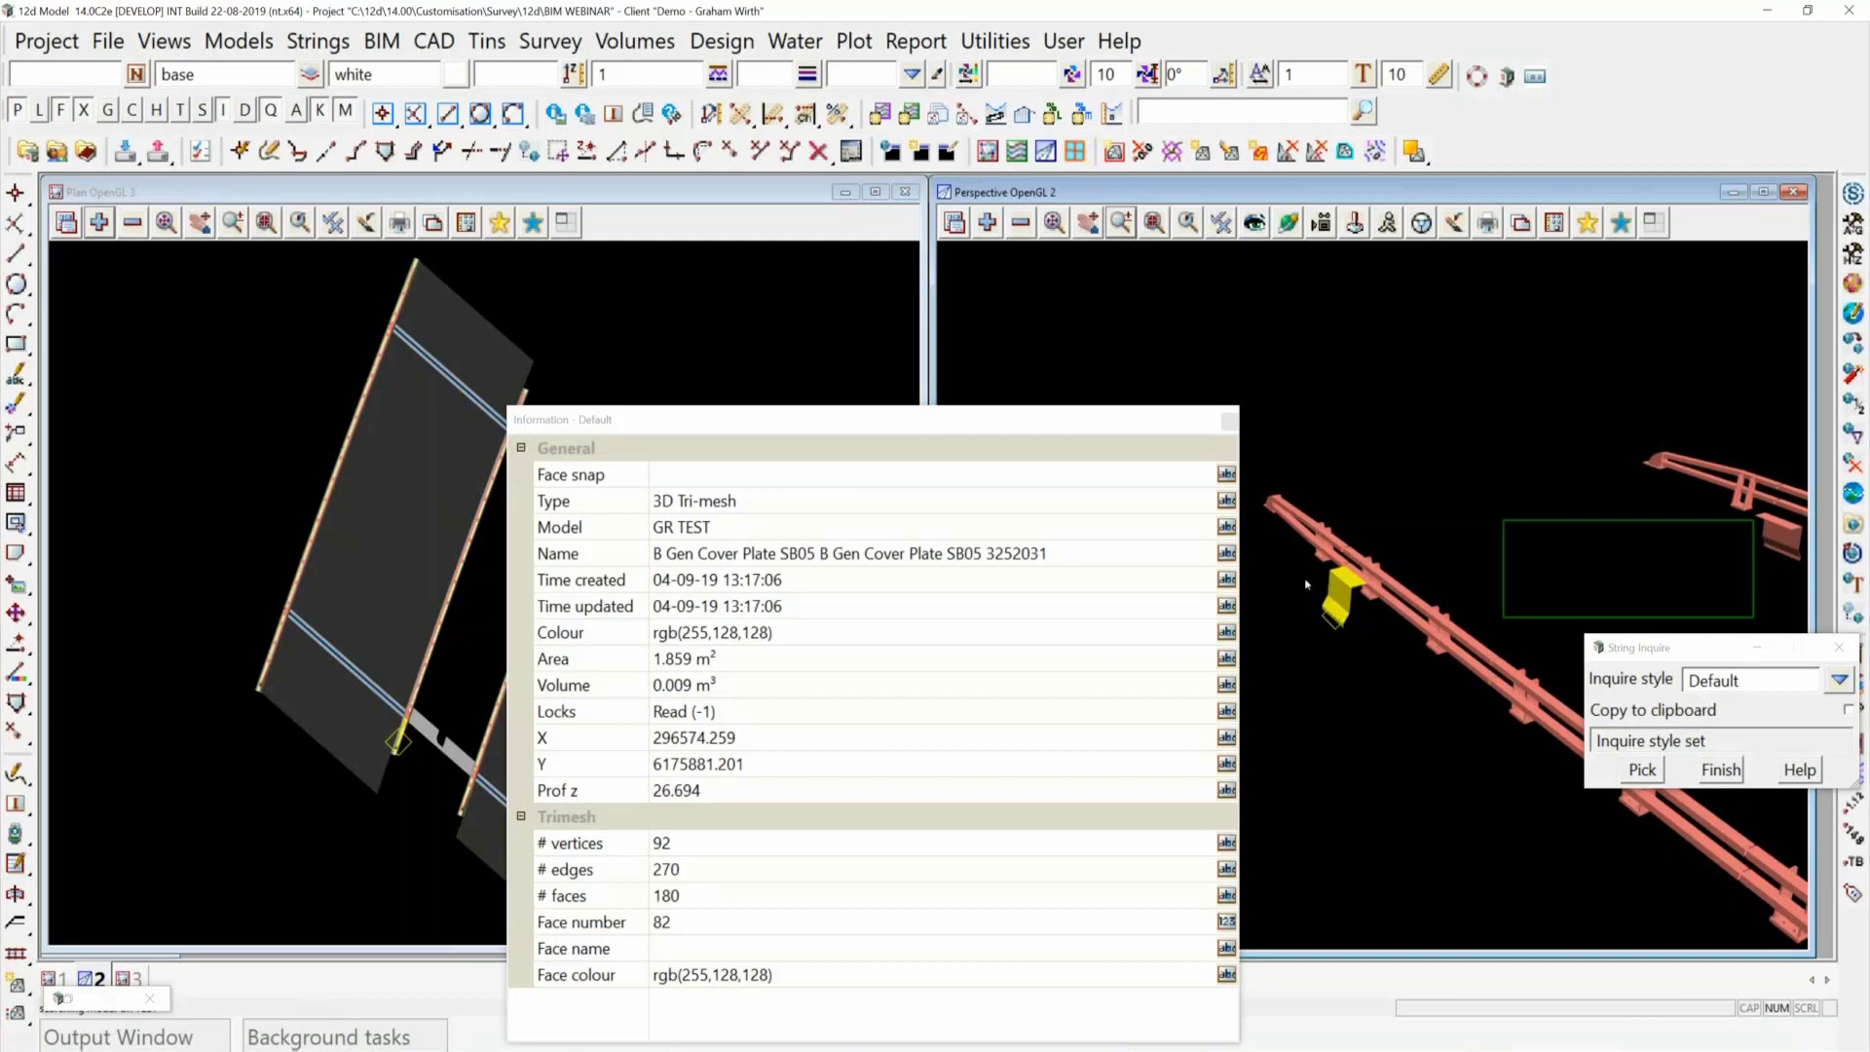
left_click(1722, 772)
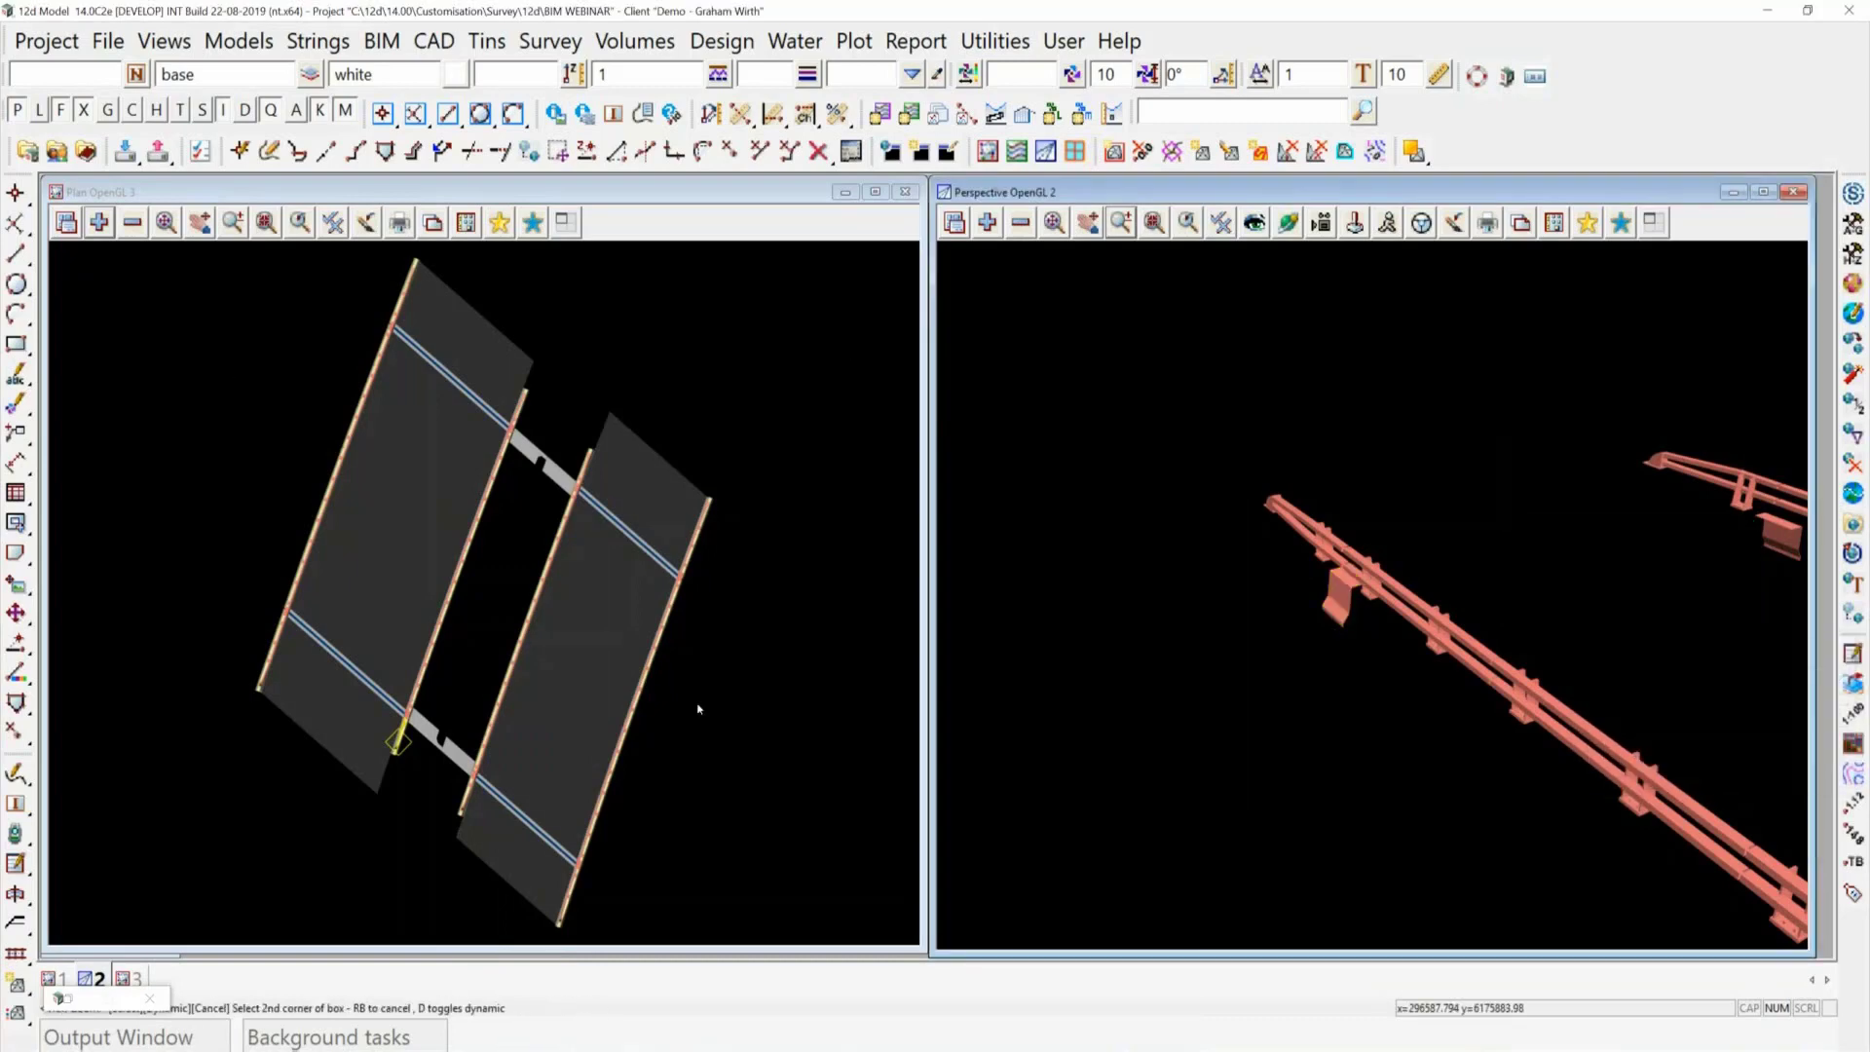
Switch to the BIM Setout using 12d Field presentation in PowerPoint.
mouse_move(717, 1051)
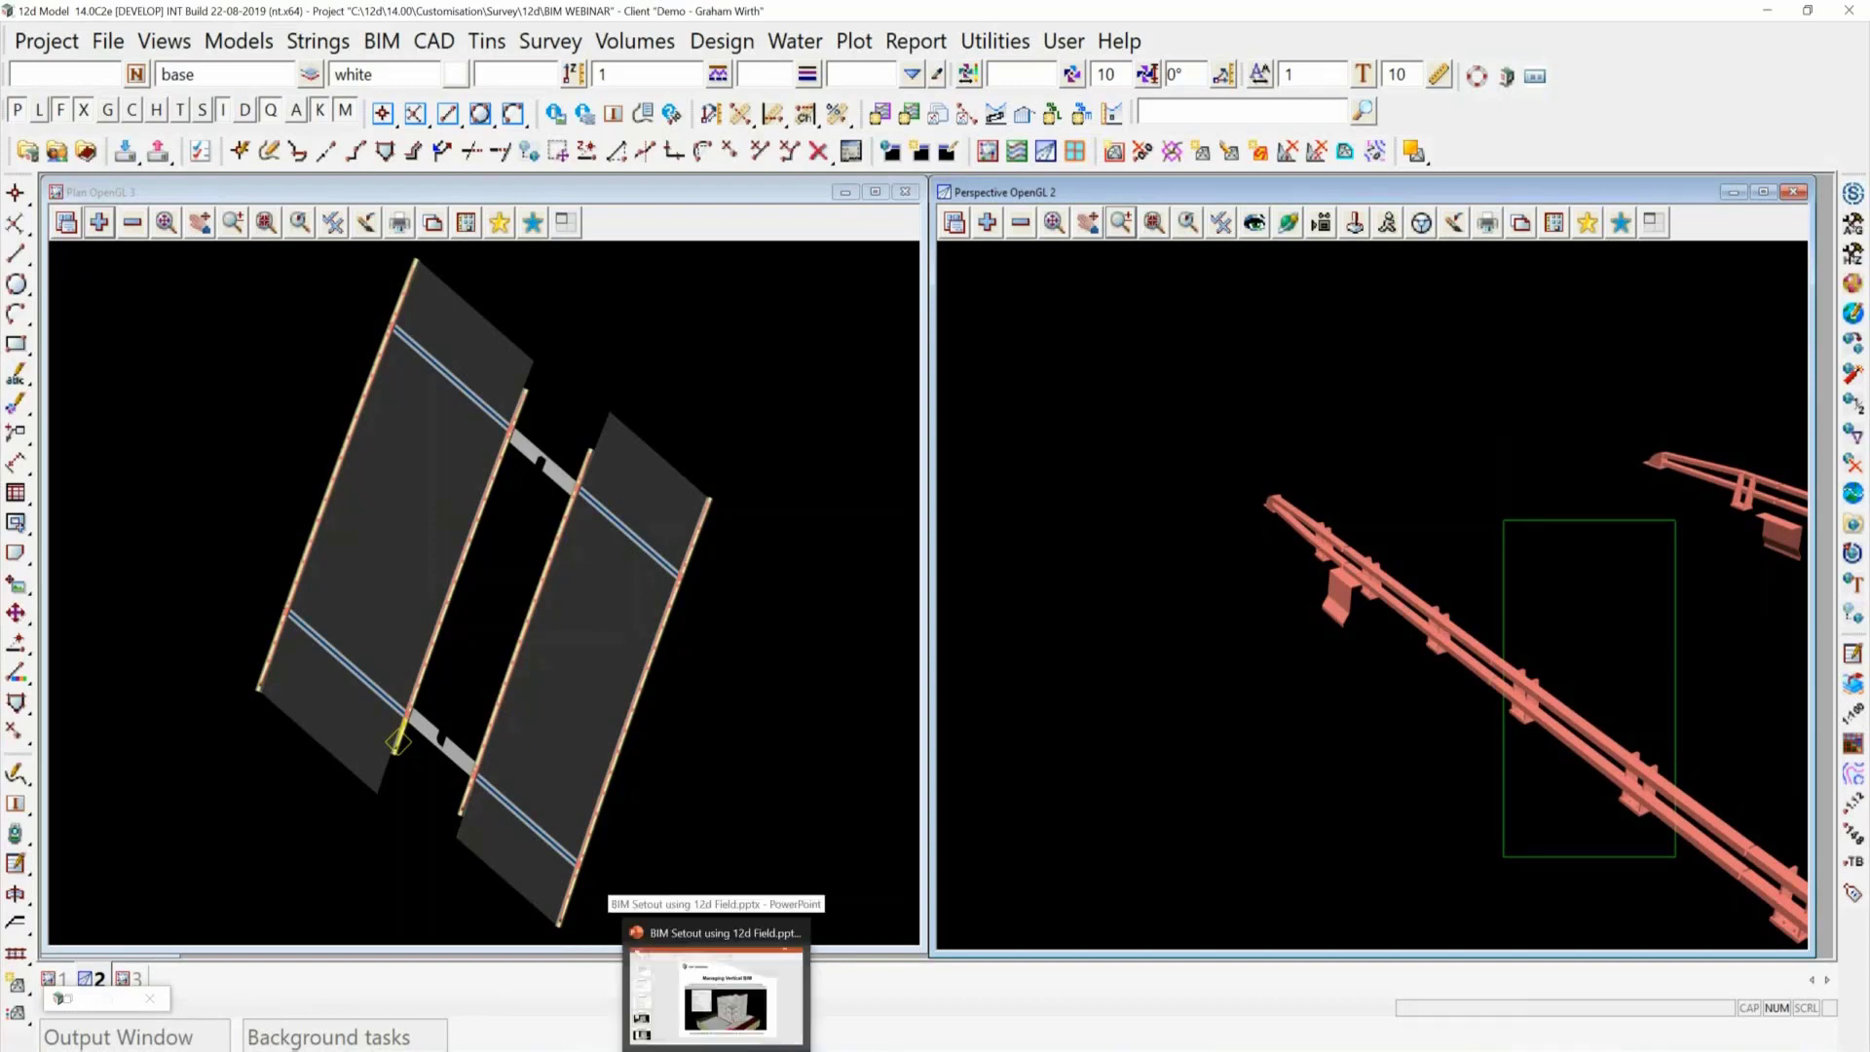
left_click(717, 1013)
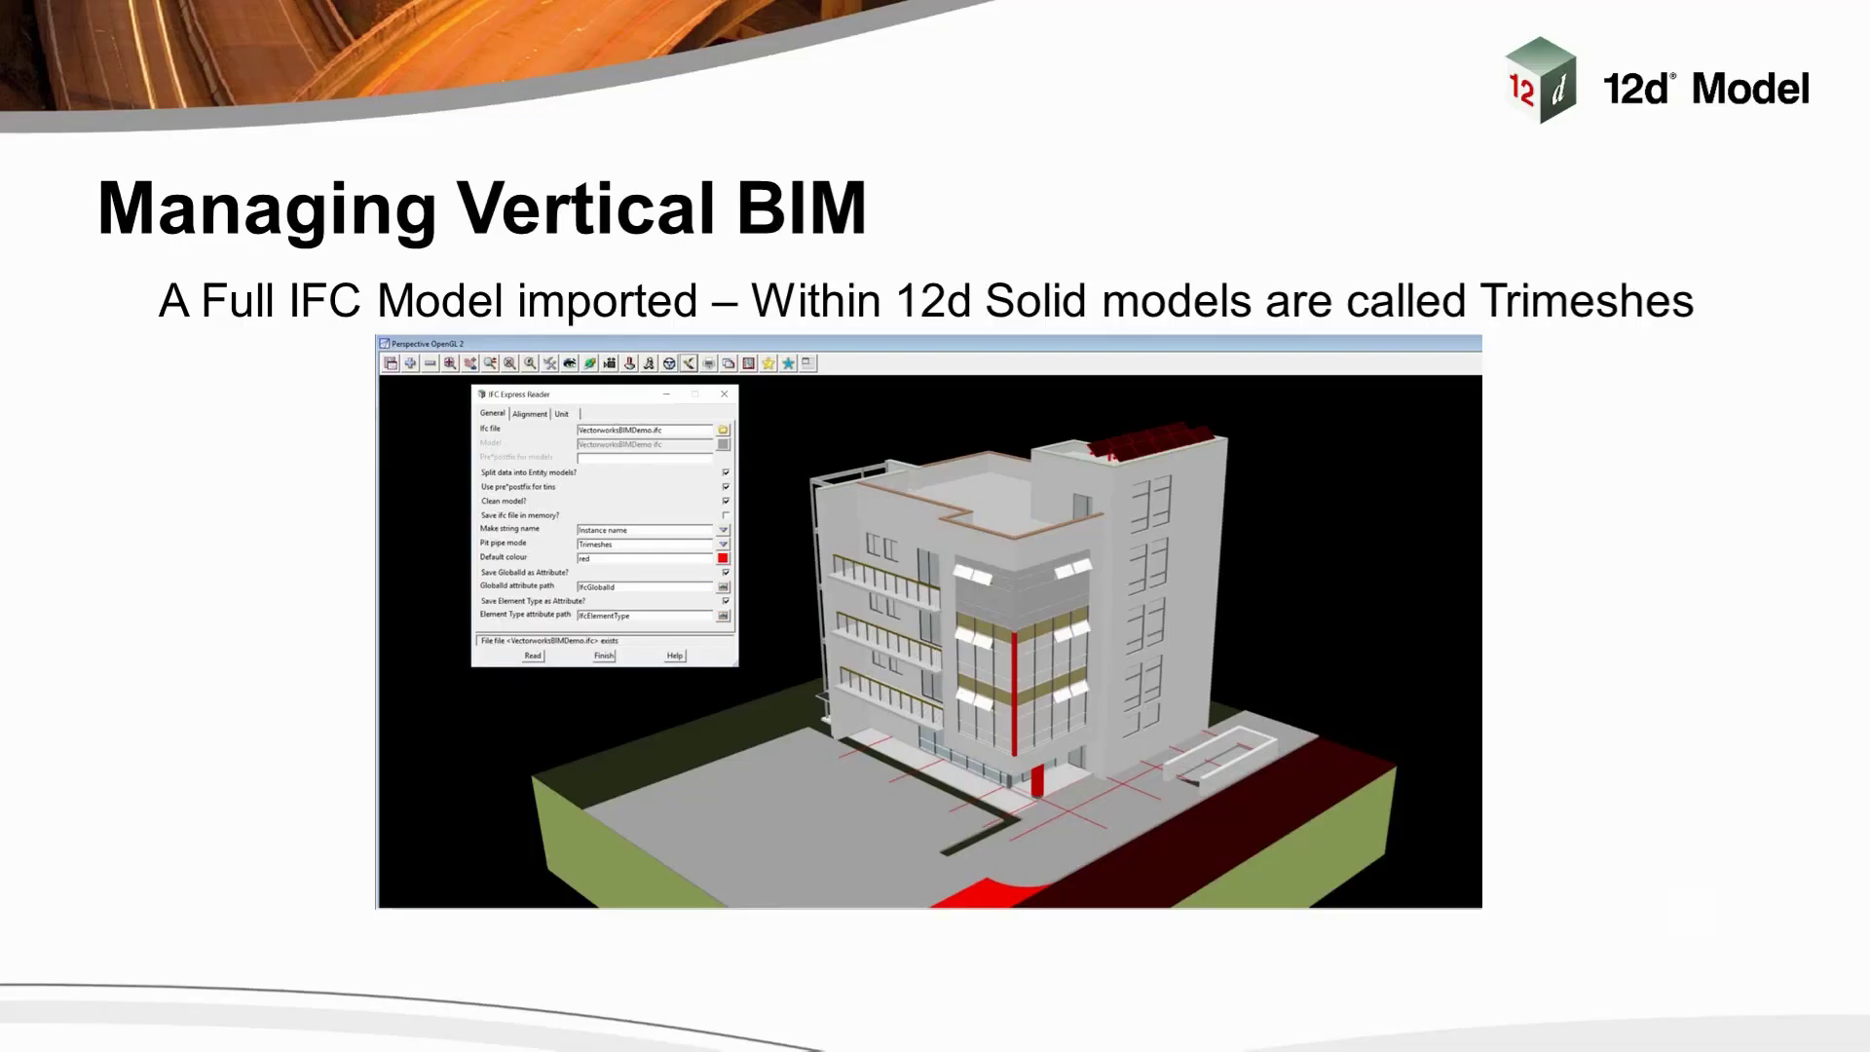
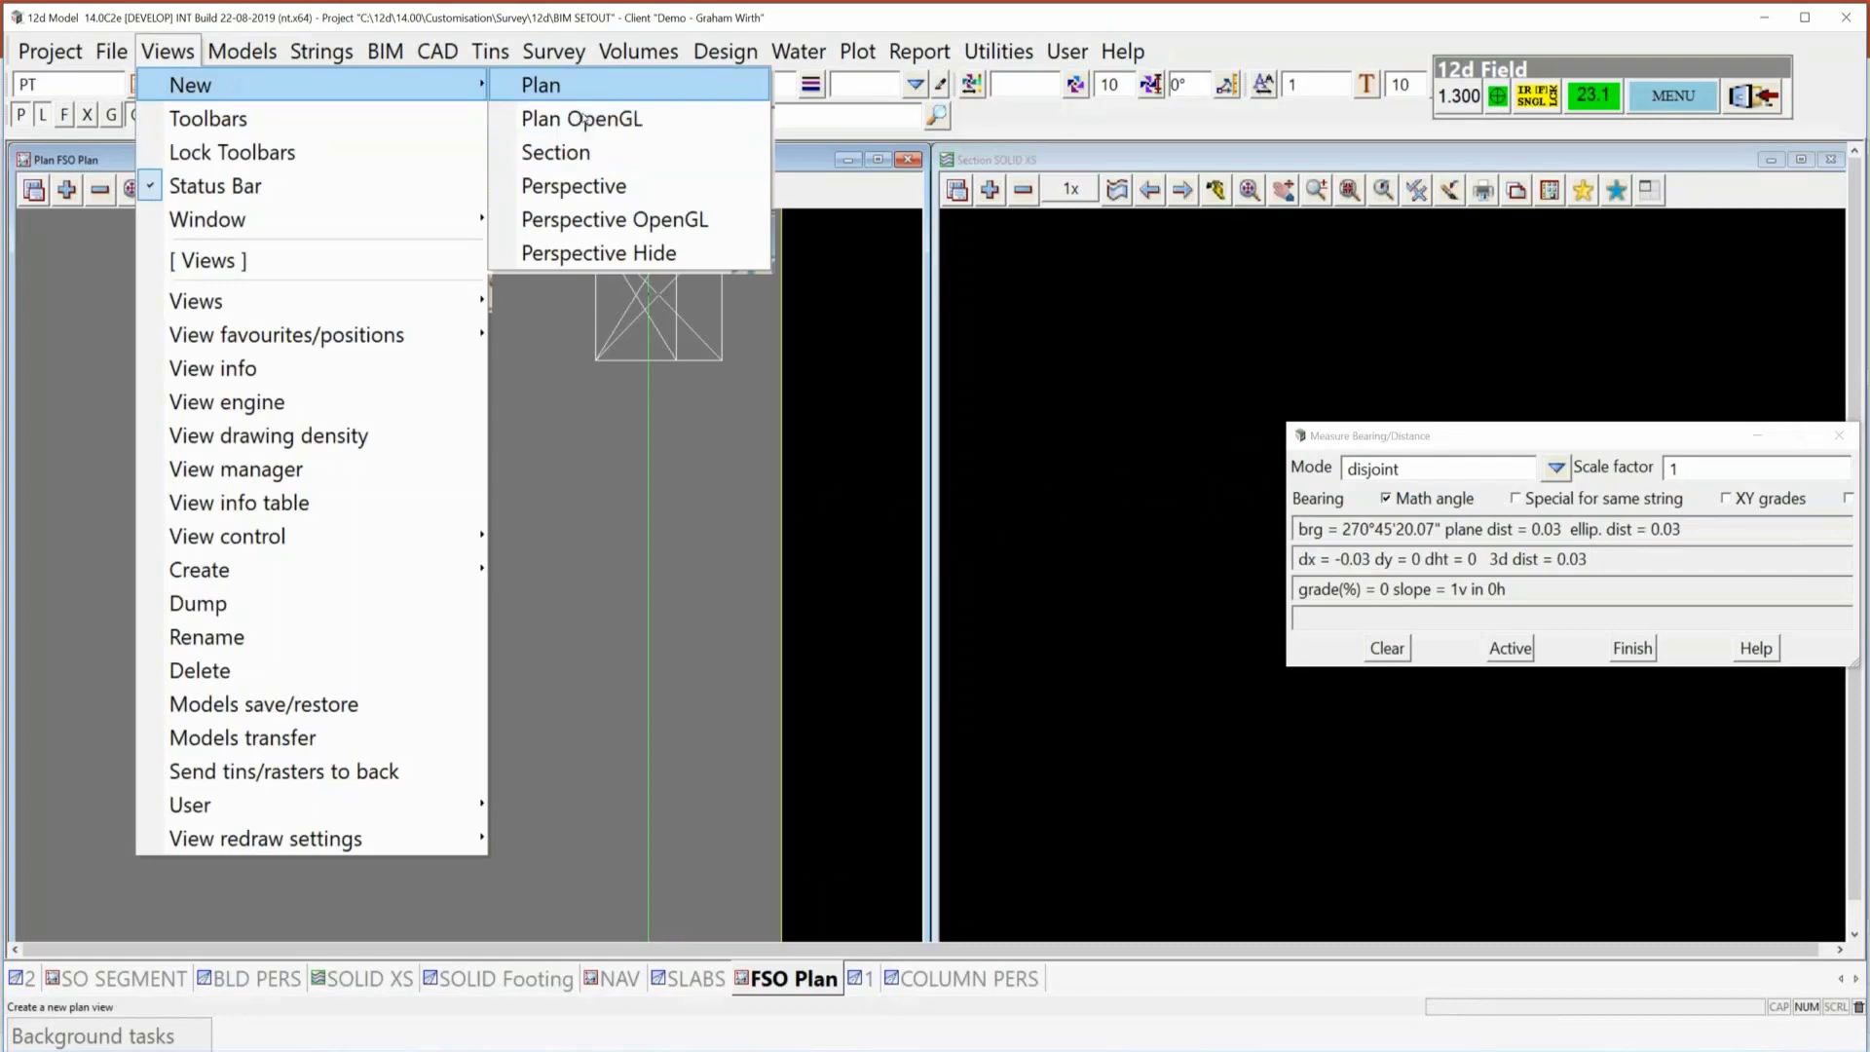
Create a new plan view in the BIM SETOUT project and maximise it with its list of addable models open.
left_click(584, 89)
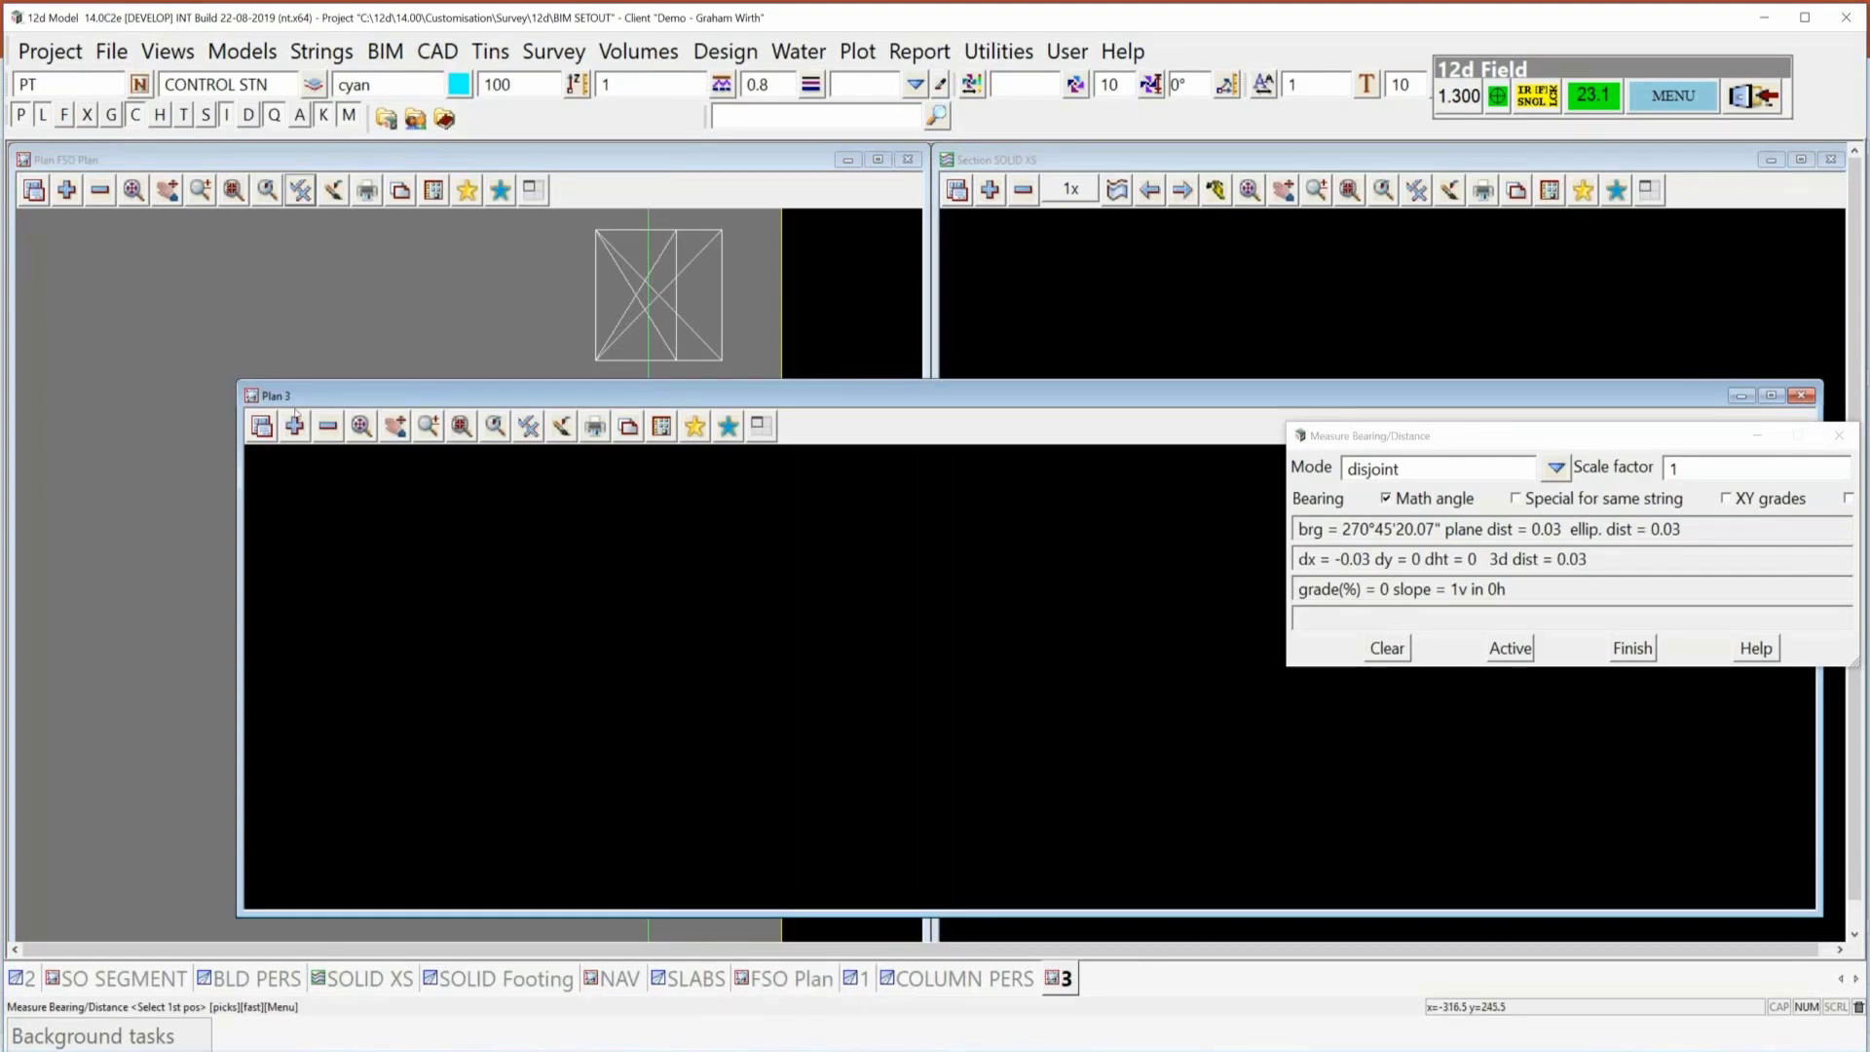
left_click(295, 425)
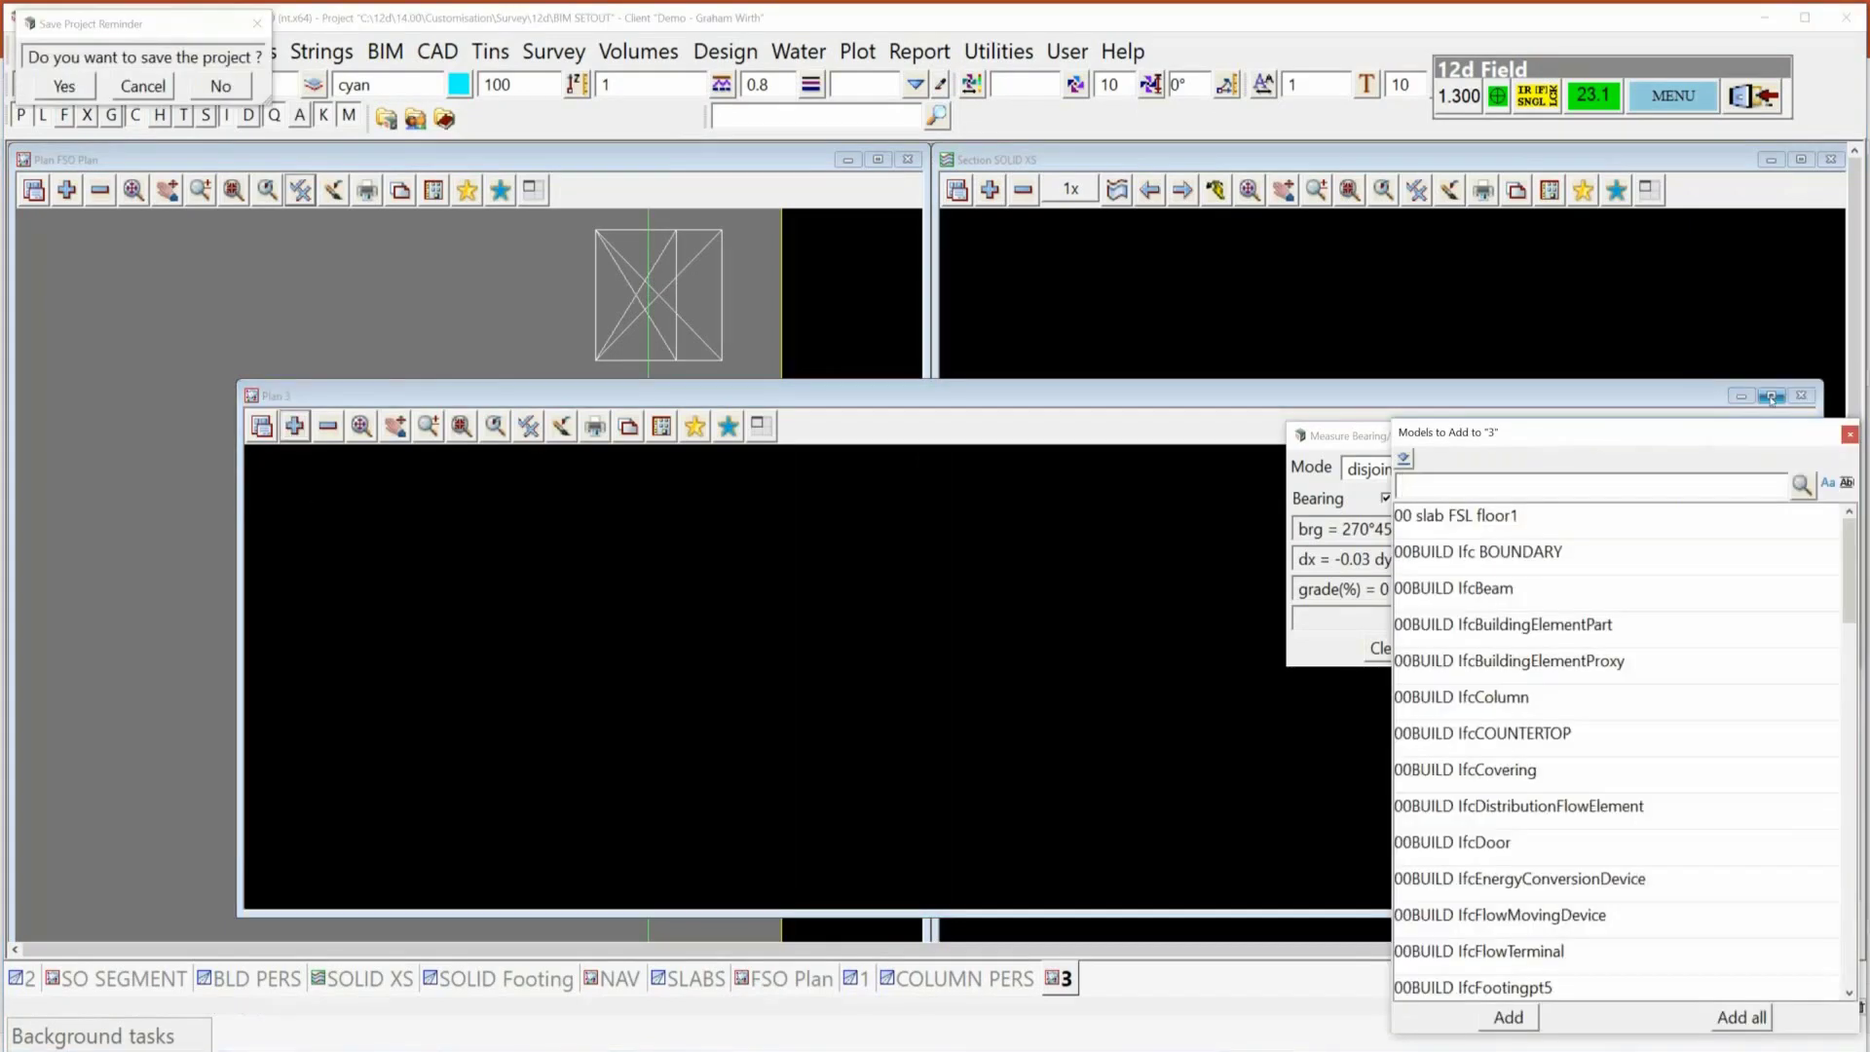
left_click(1771, 397)
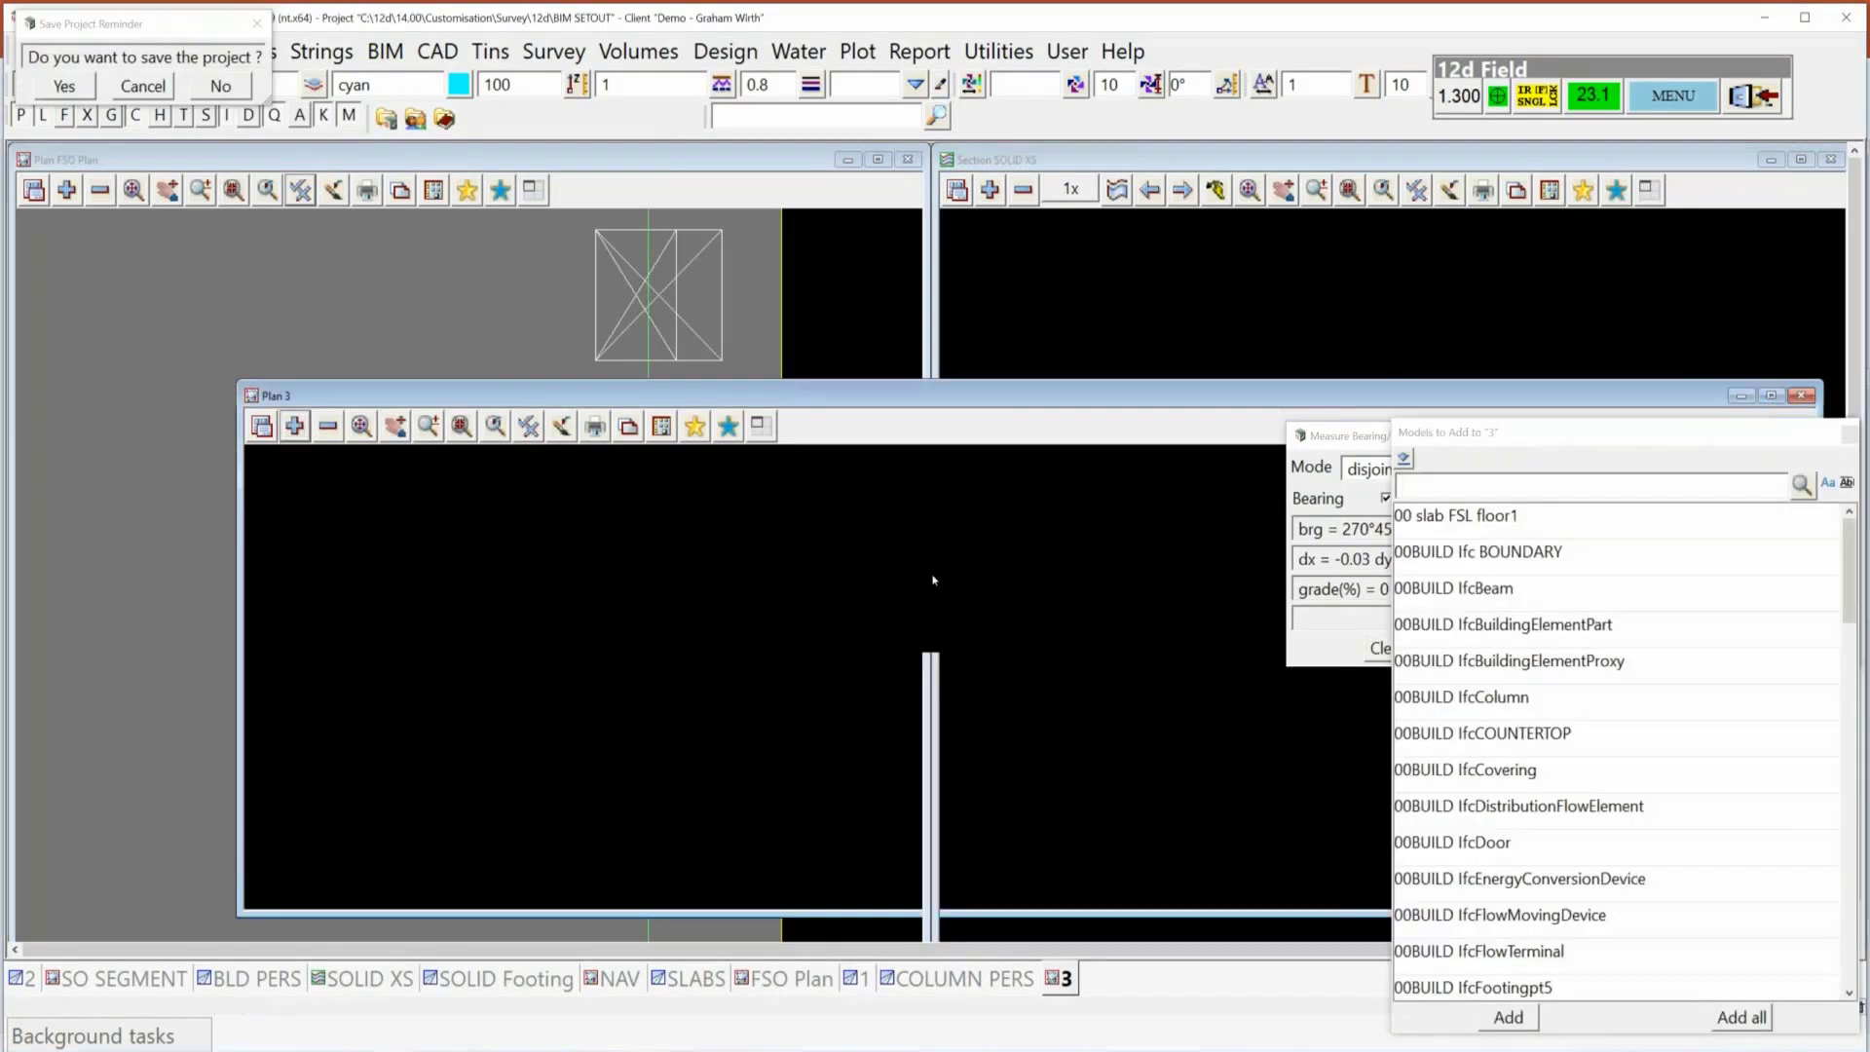
left_click_drag(1554, 436, 294, 208)
Add the 00BUILD IfcFootings model to the new plan view and close the model list.
scroll(371, 608, "down", 3)
scroll(371, 607, "down", 3)
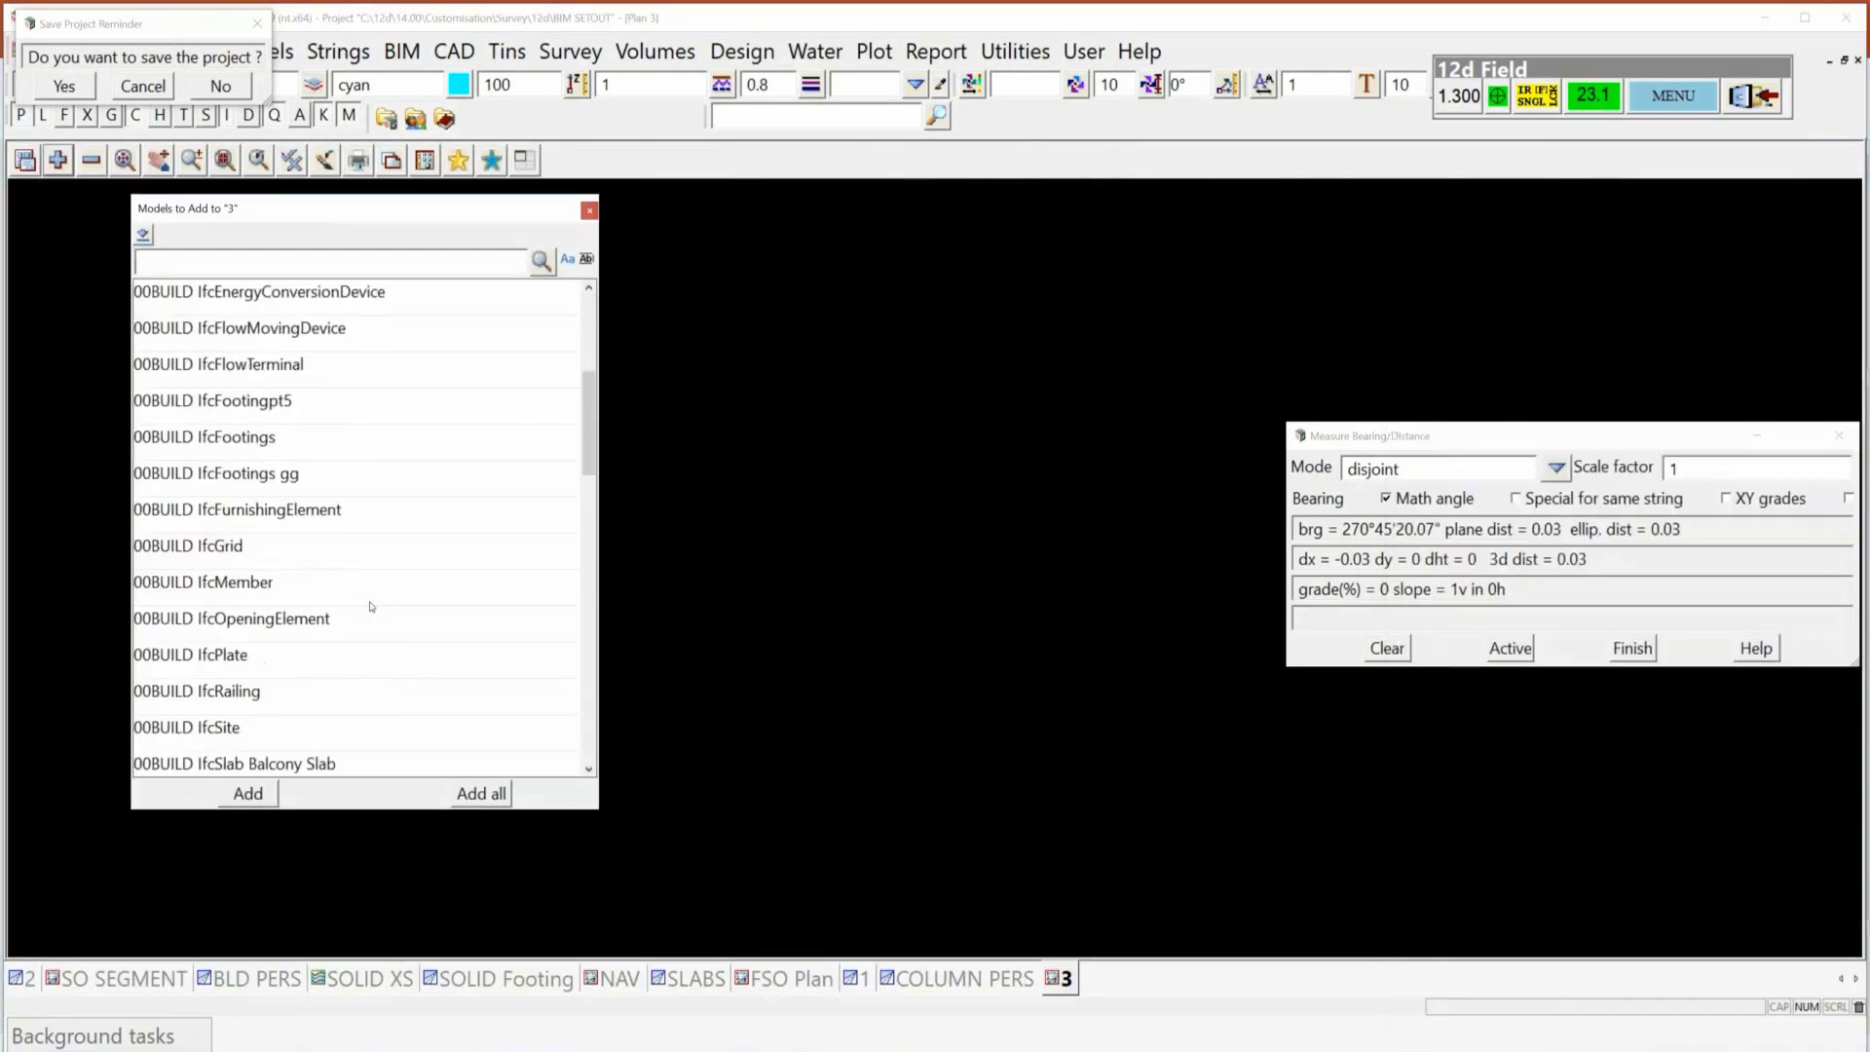
scroll(372, 608, "down", 4)
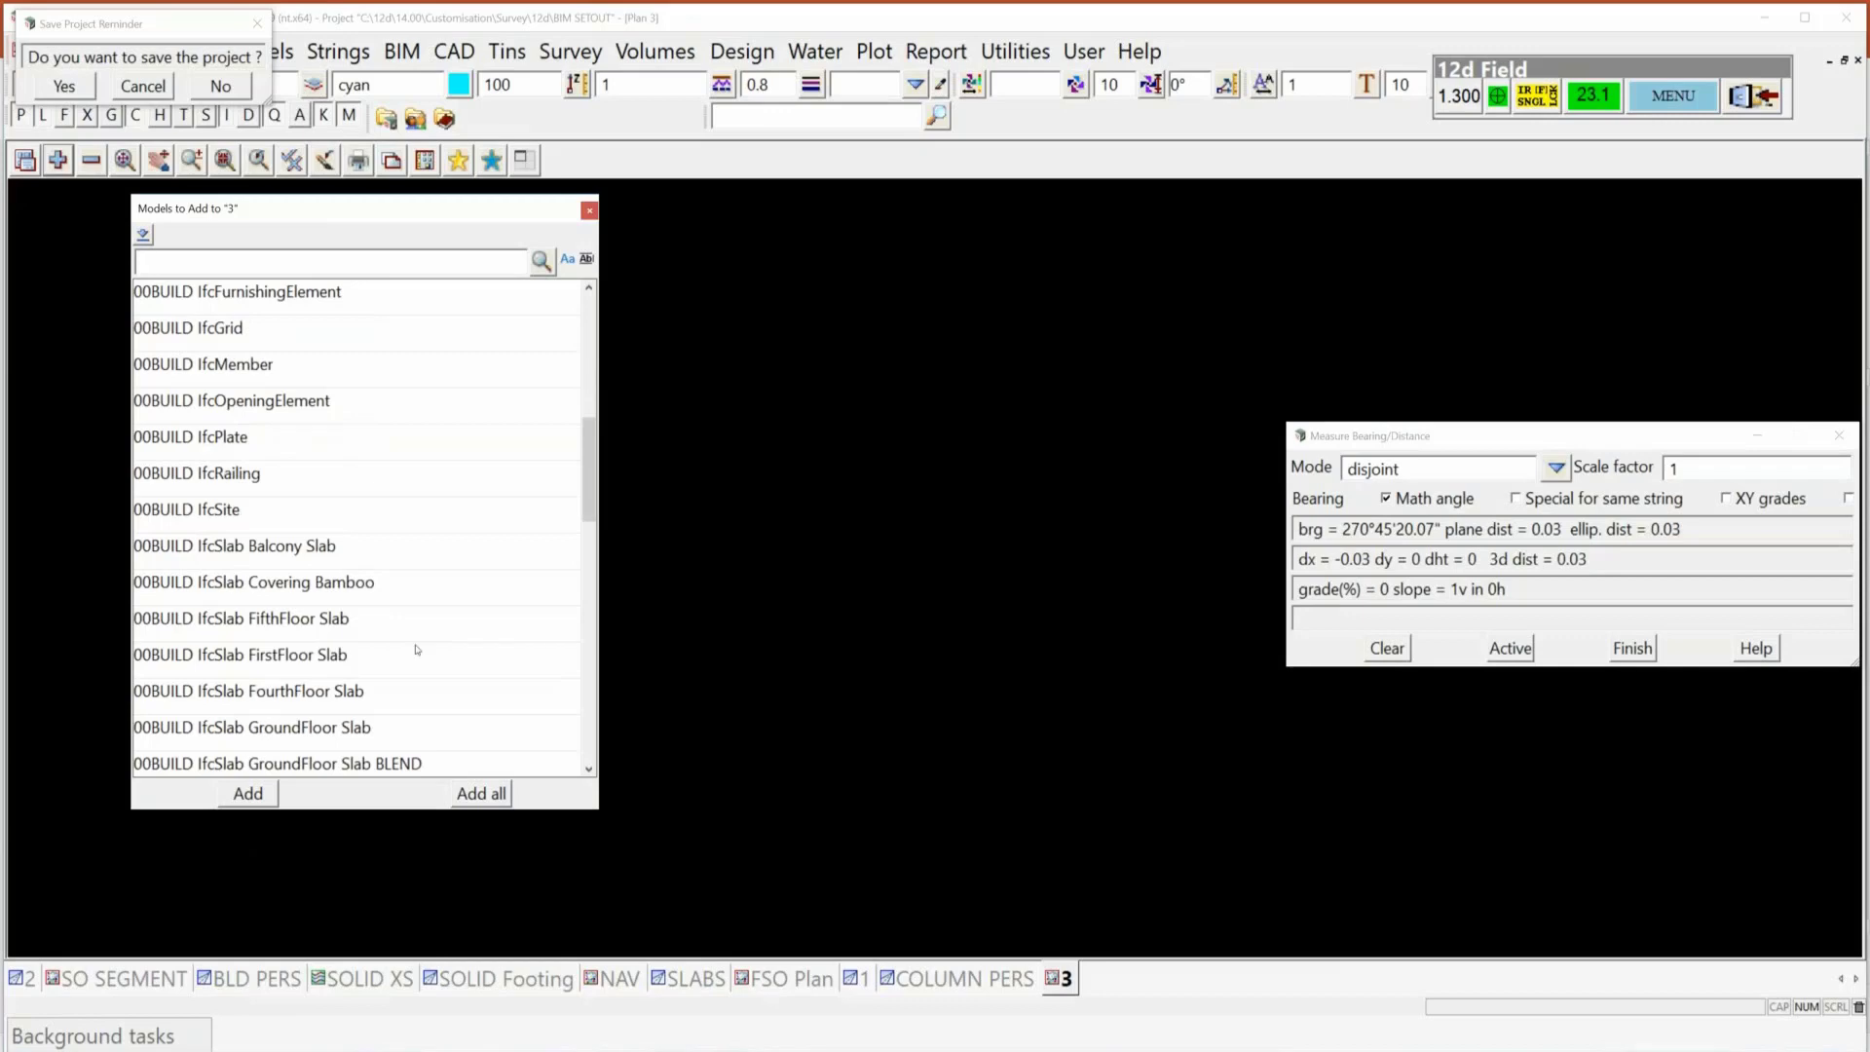
scroll(417, 649, "up", 1)
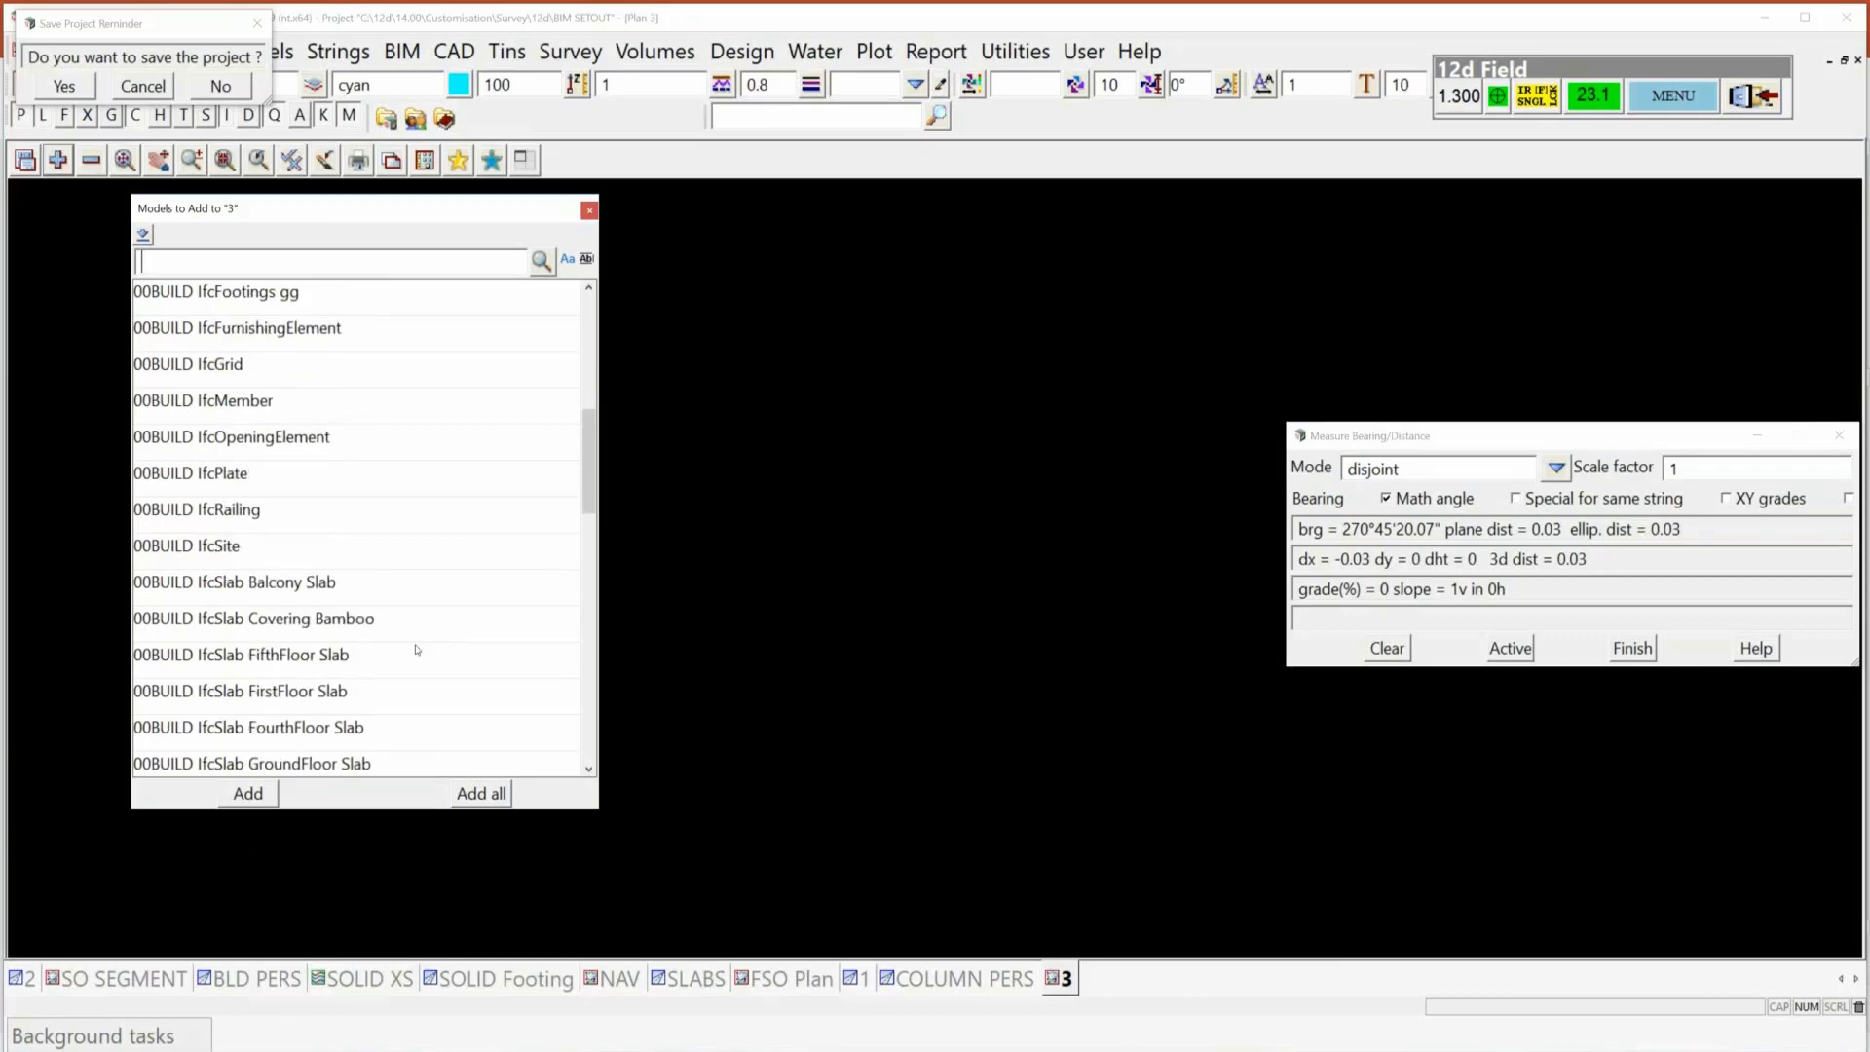
scroll(417, 650, "up", 4)
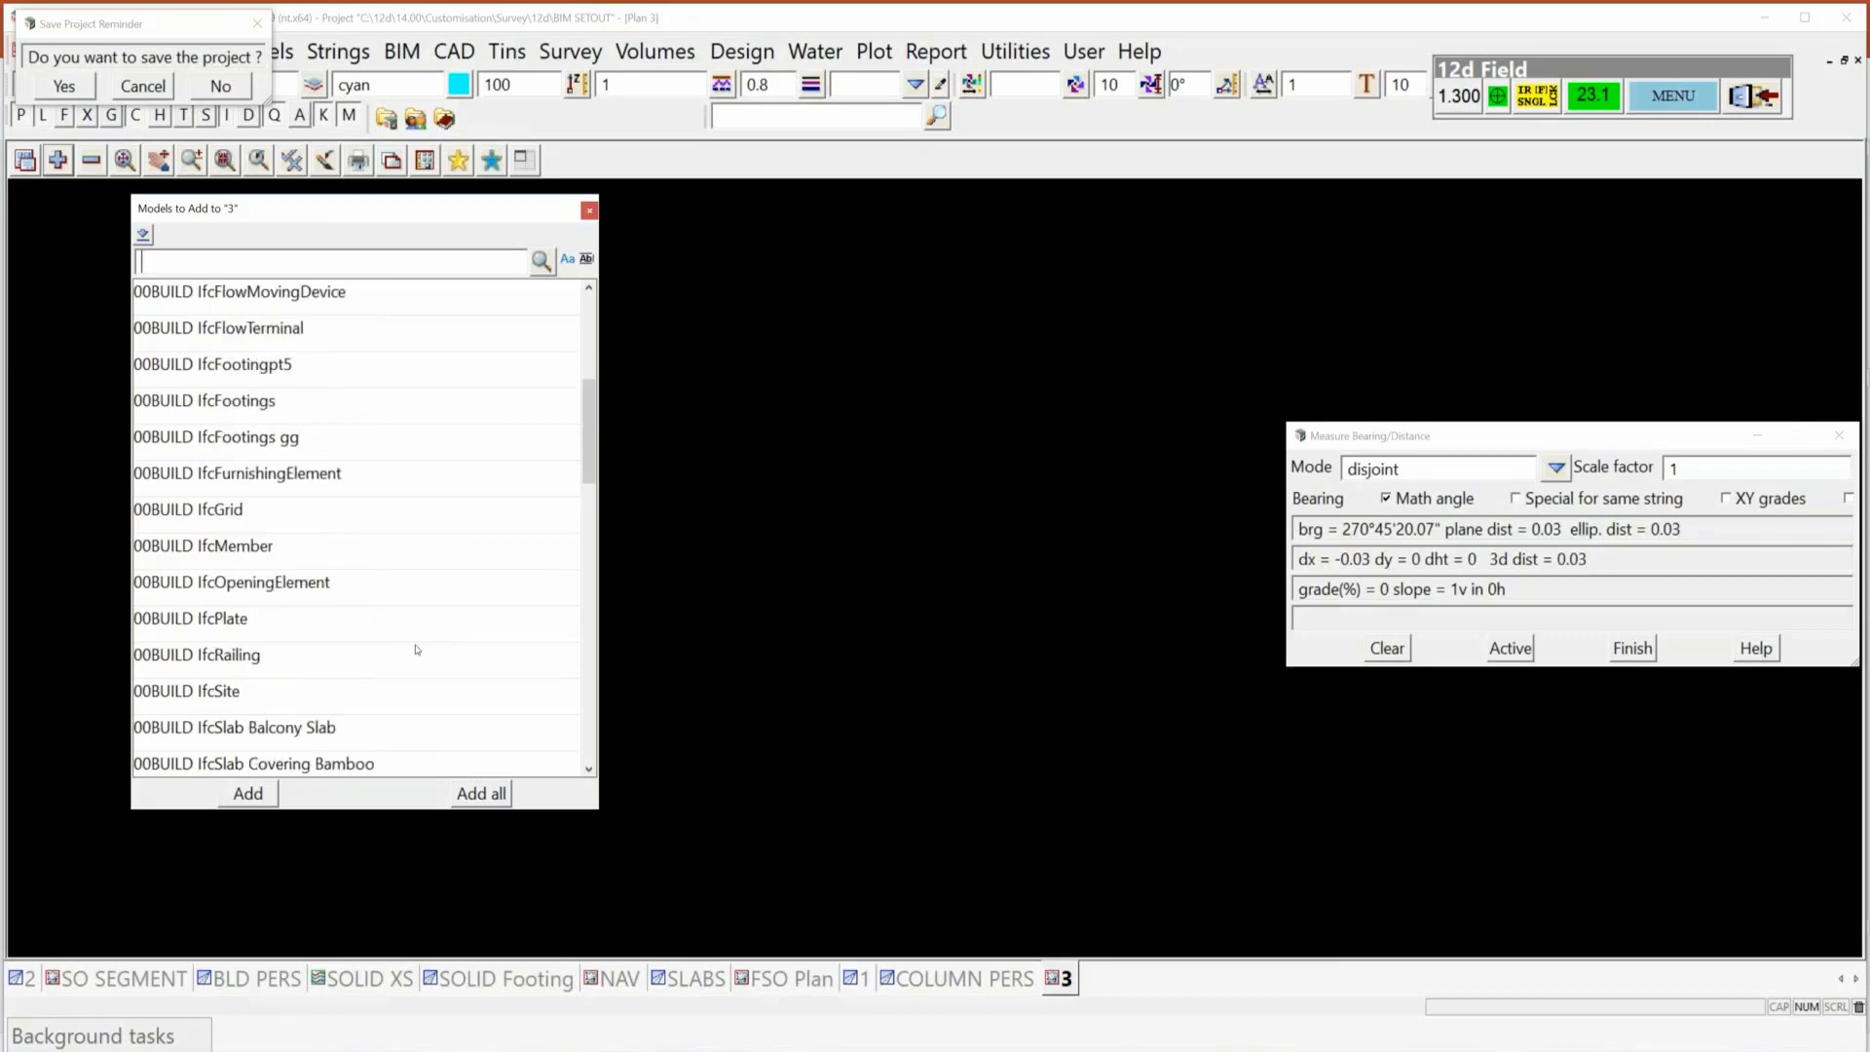
left_click(248, 400)
left_click(251, 795)
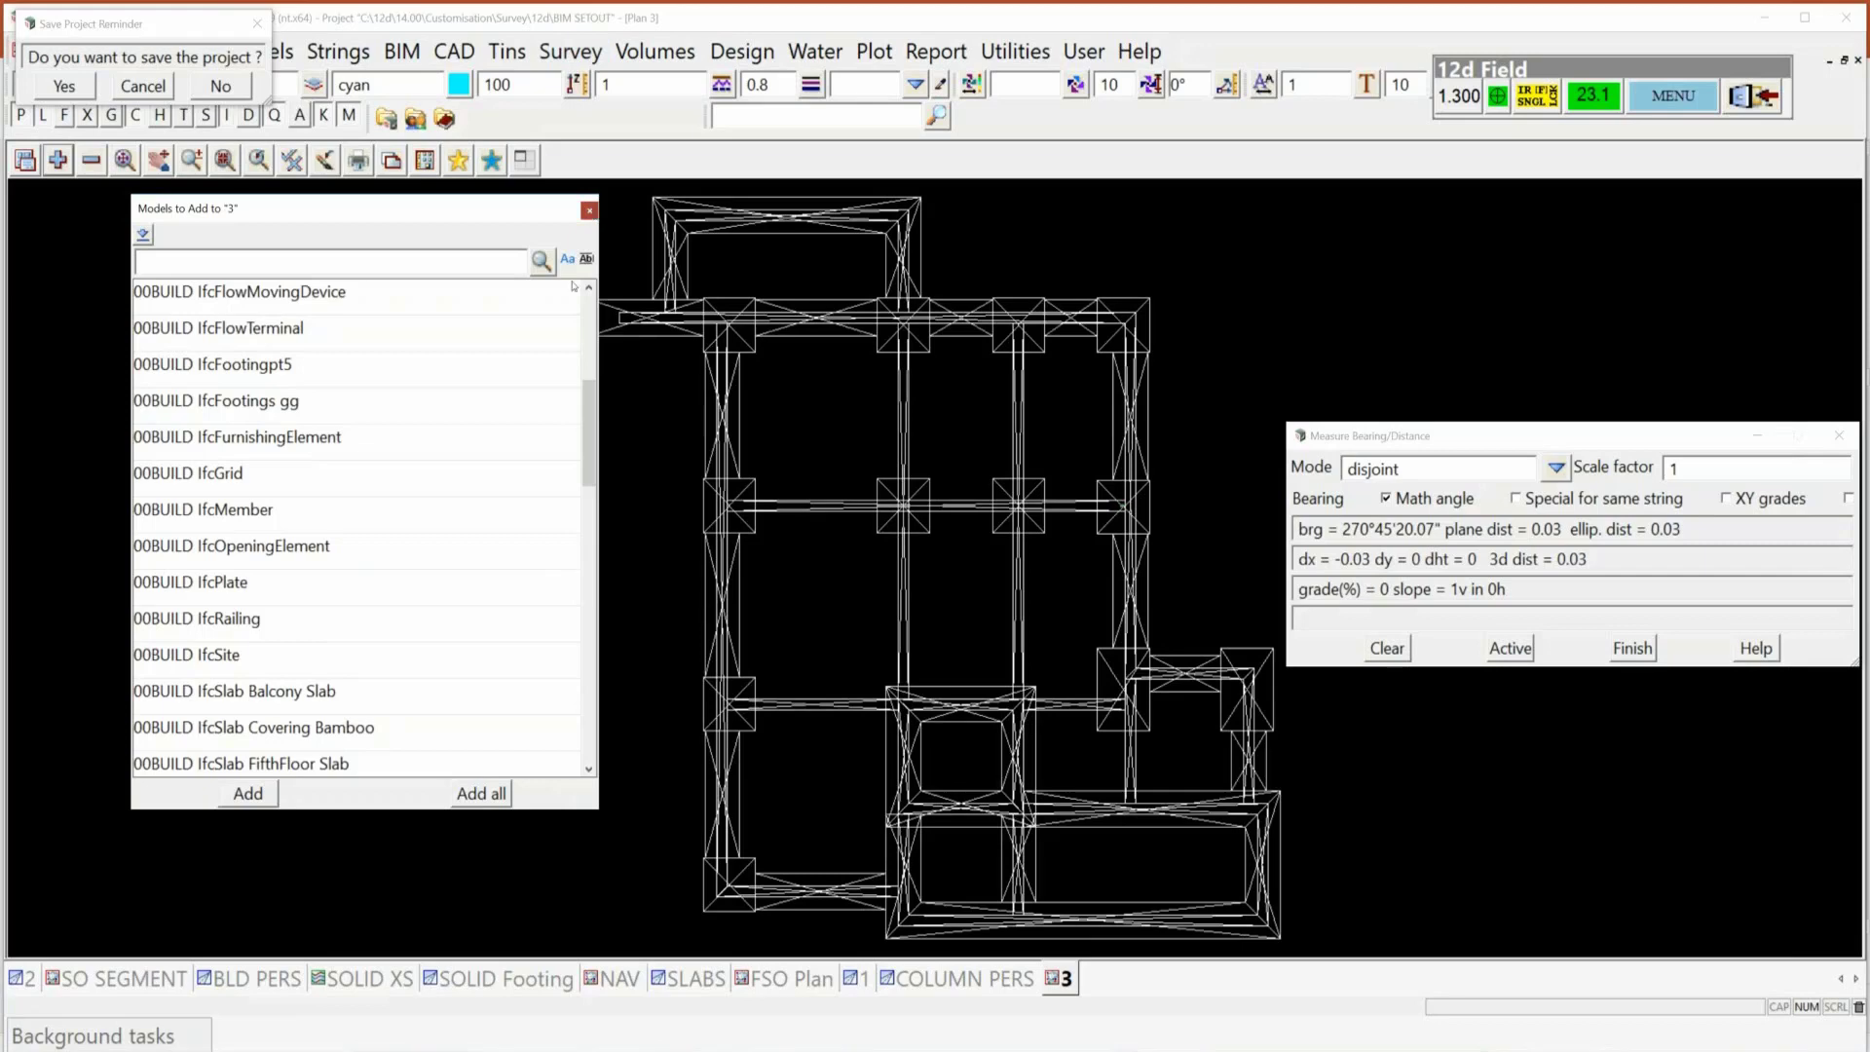
left_click(589, 211)
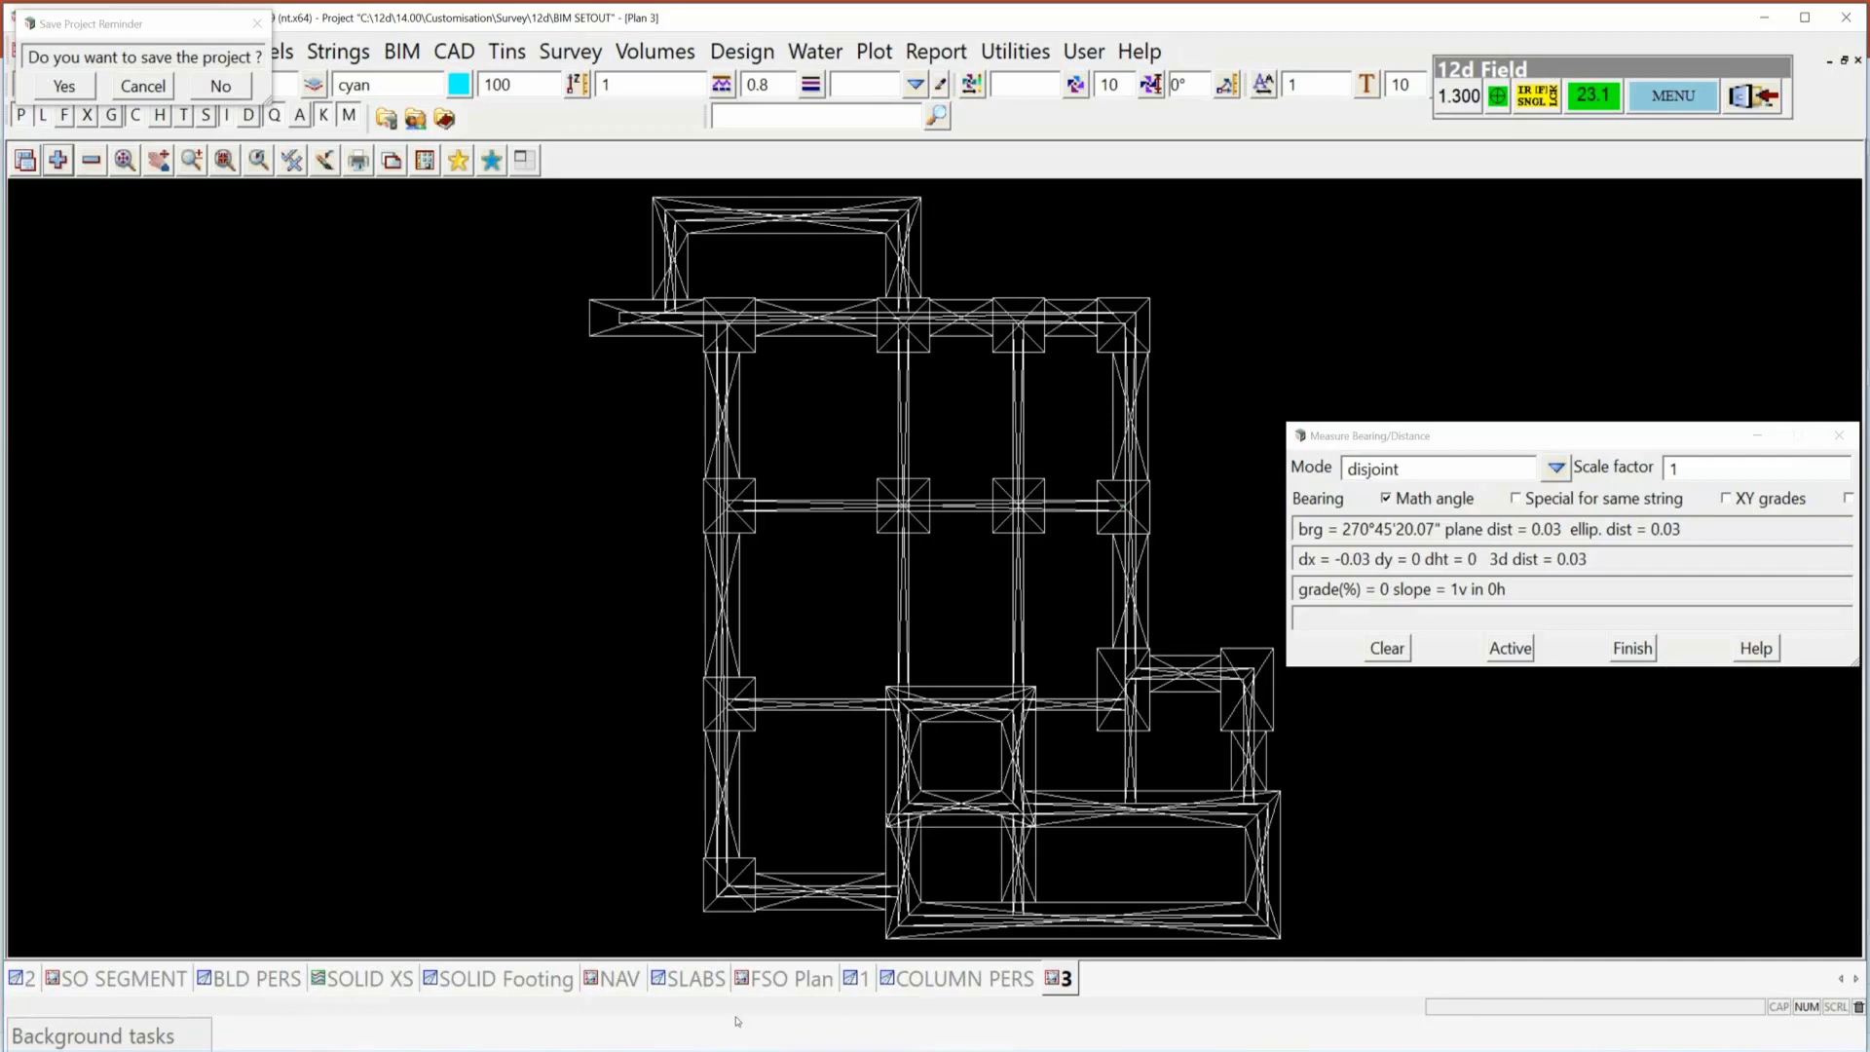
Replace the 00BUILD IfcSlab GroundFloor Slab BLEND and FSL models in the SLABS perspective view with the 00BUILD IfcFootings model.
left_click(690, 979)
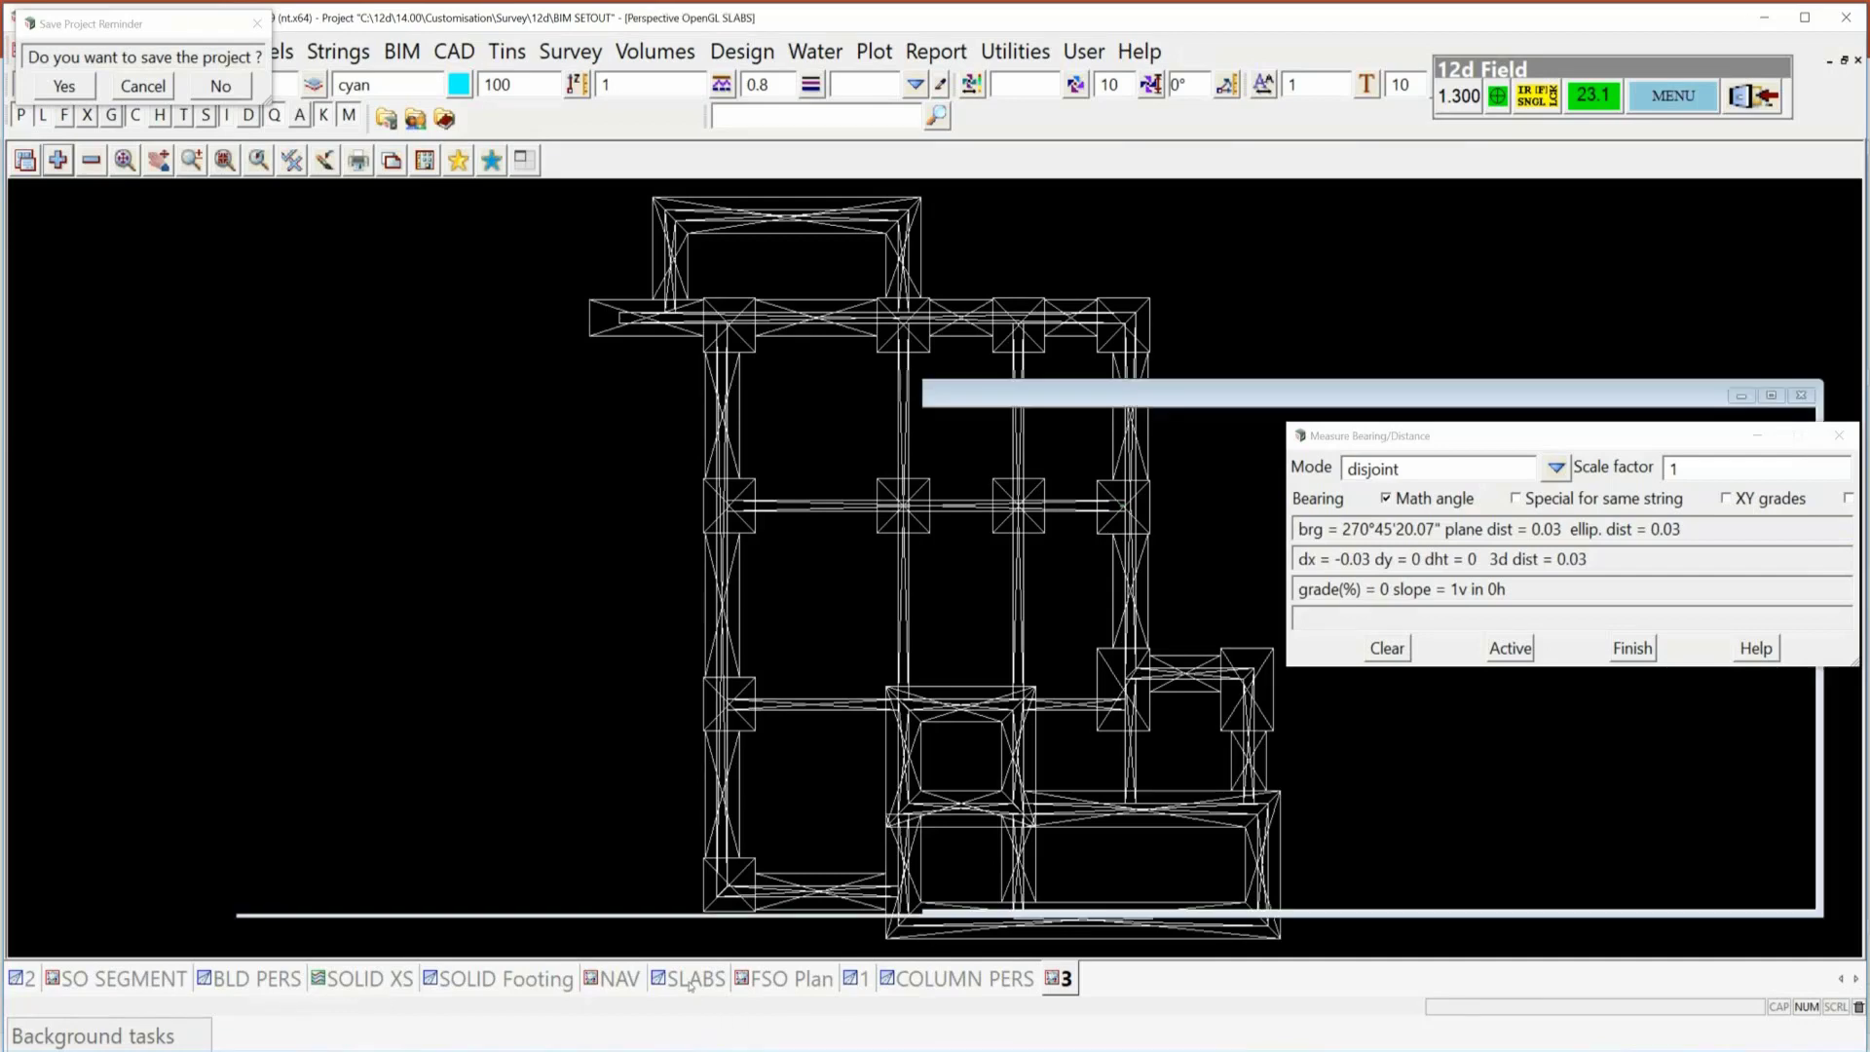
left_click(92, 161)
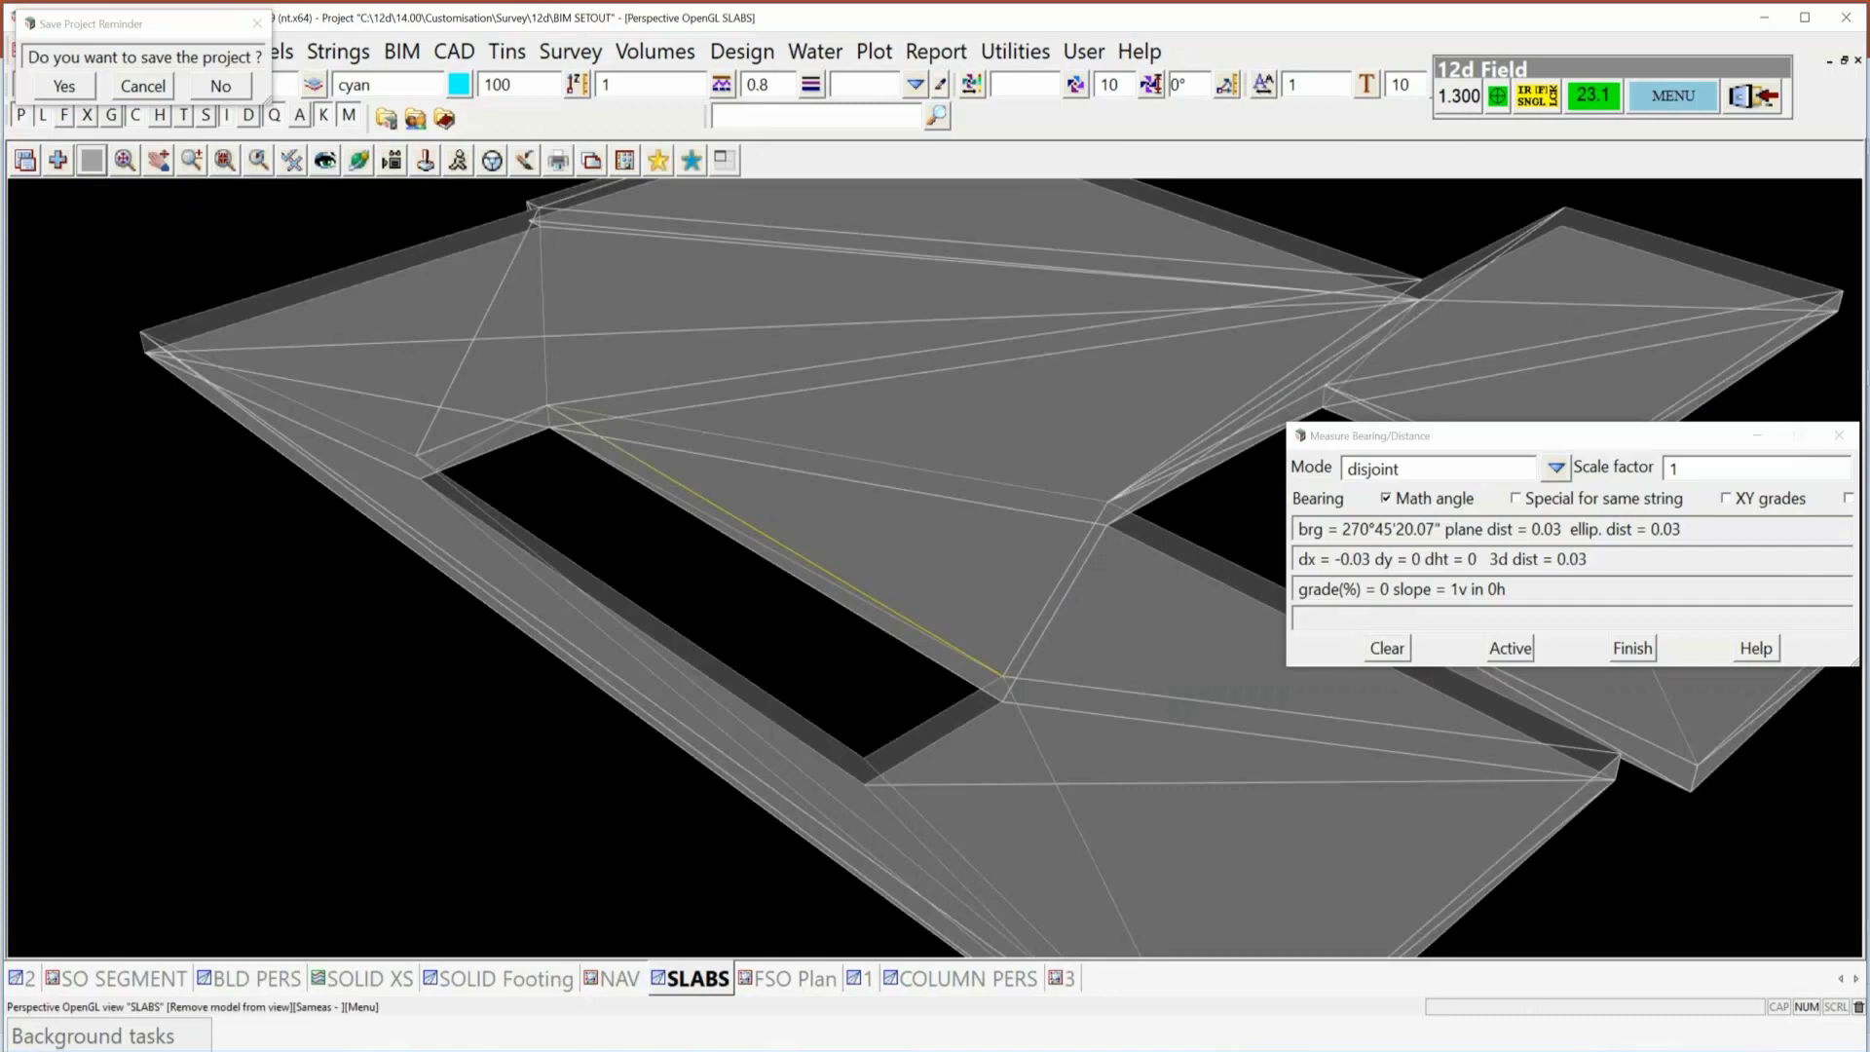
left_click_drag(207, 263, 209, 334)
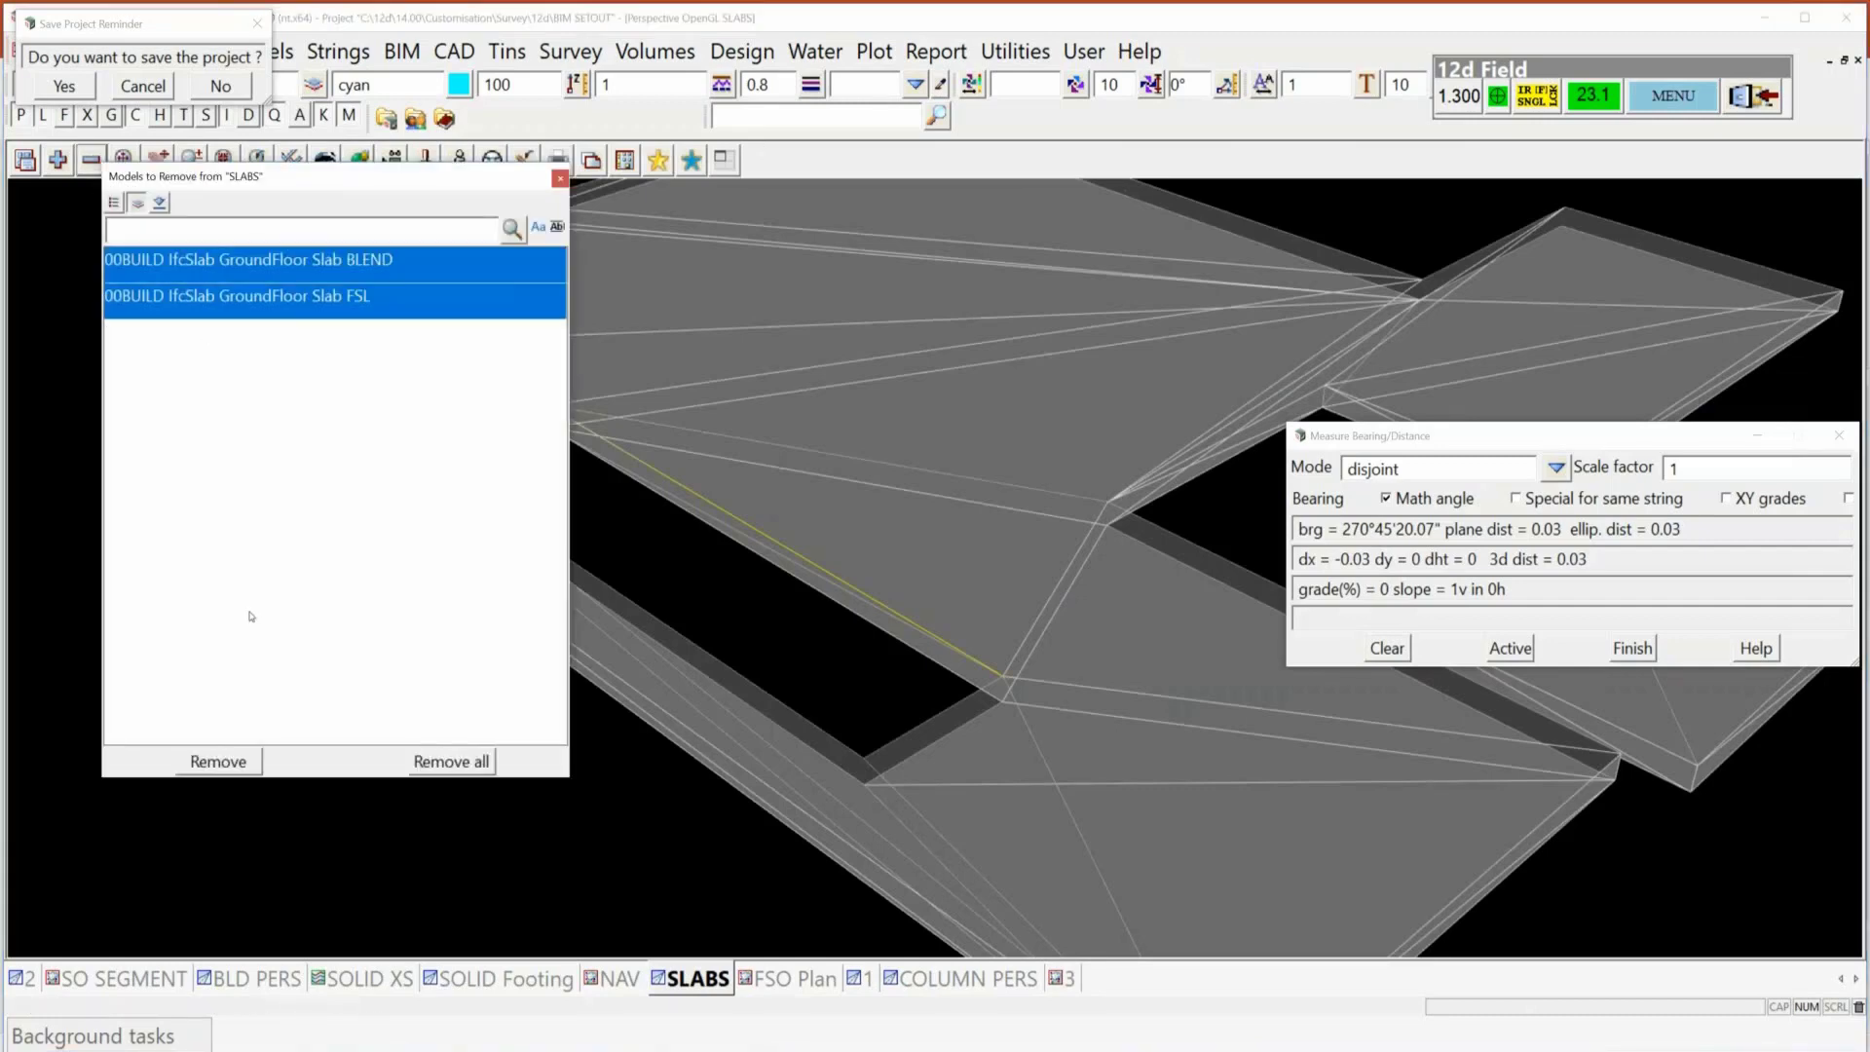
left_click(214, 762)
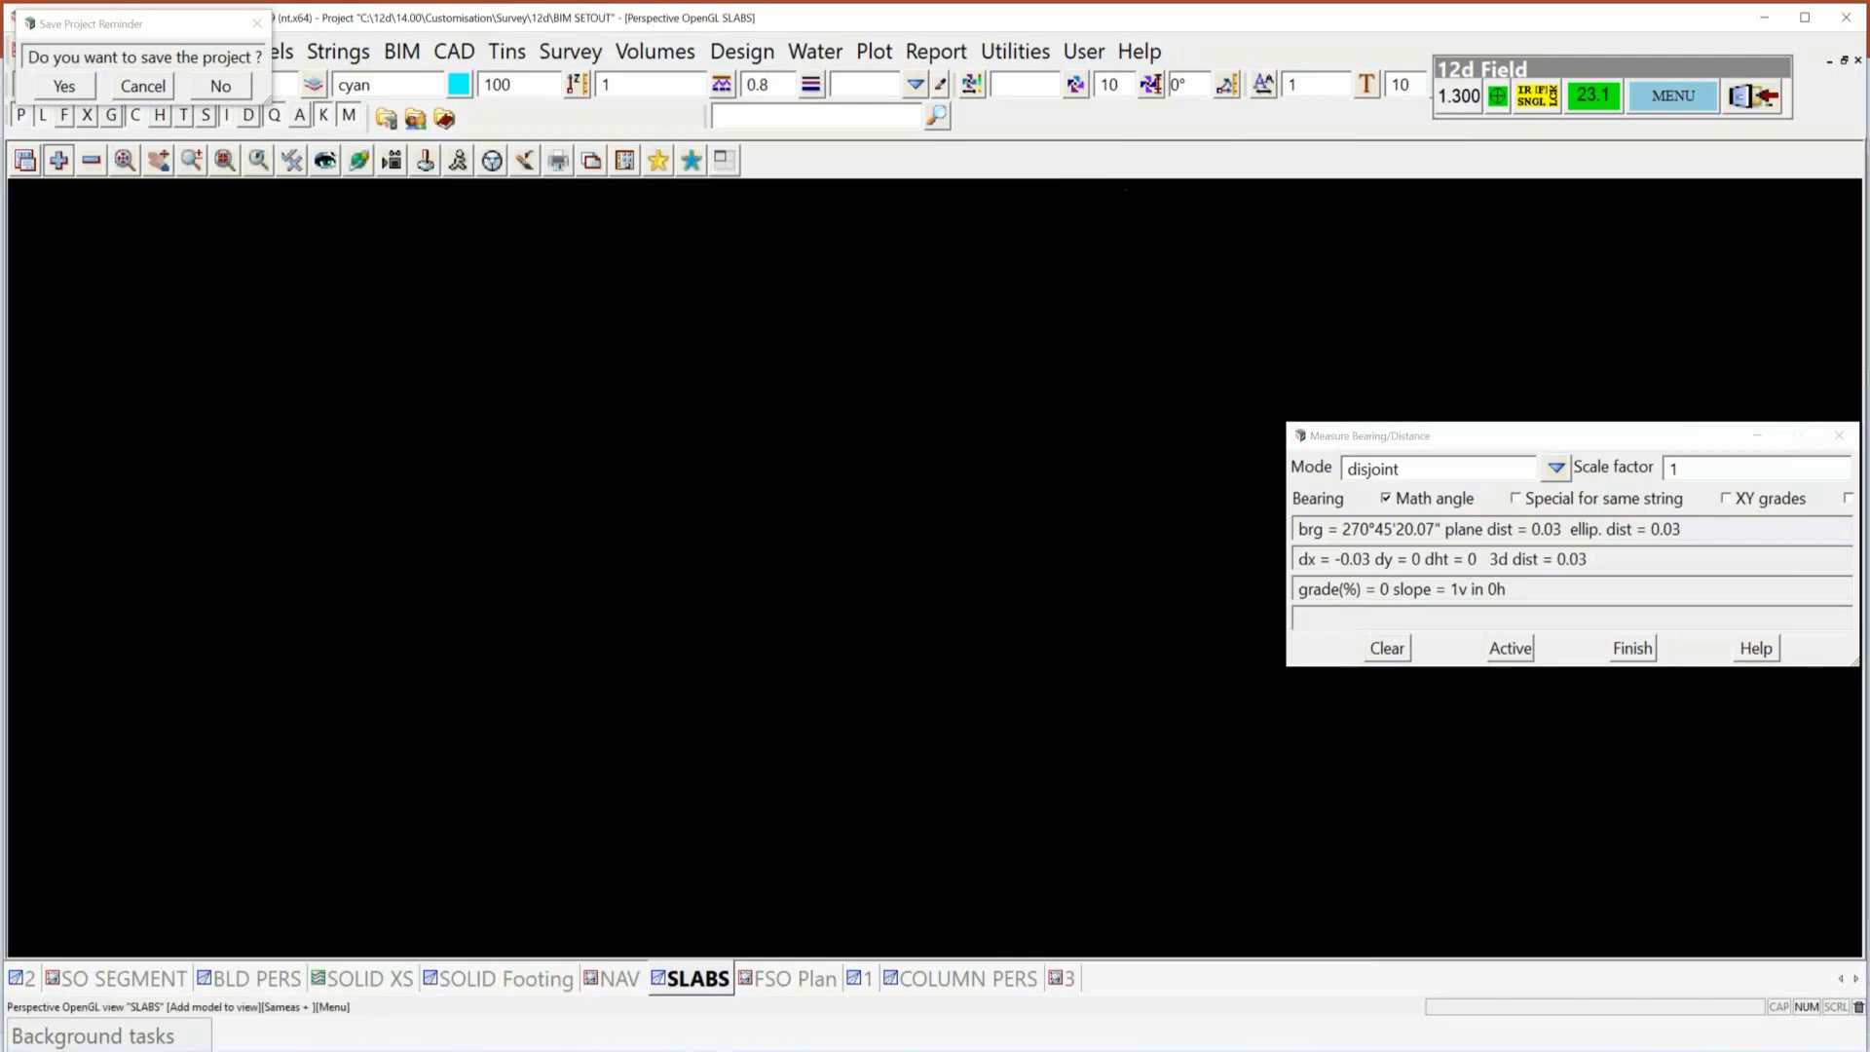
left_click(59, 160)
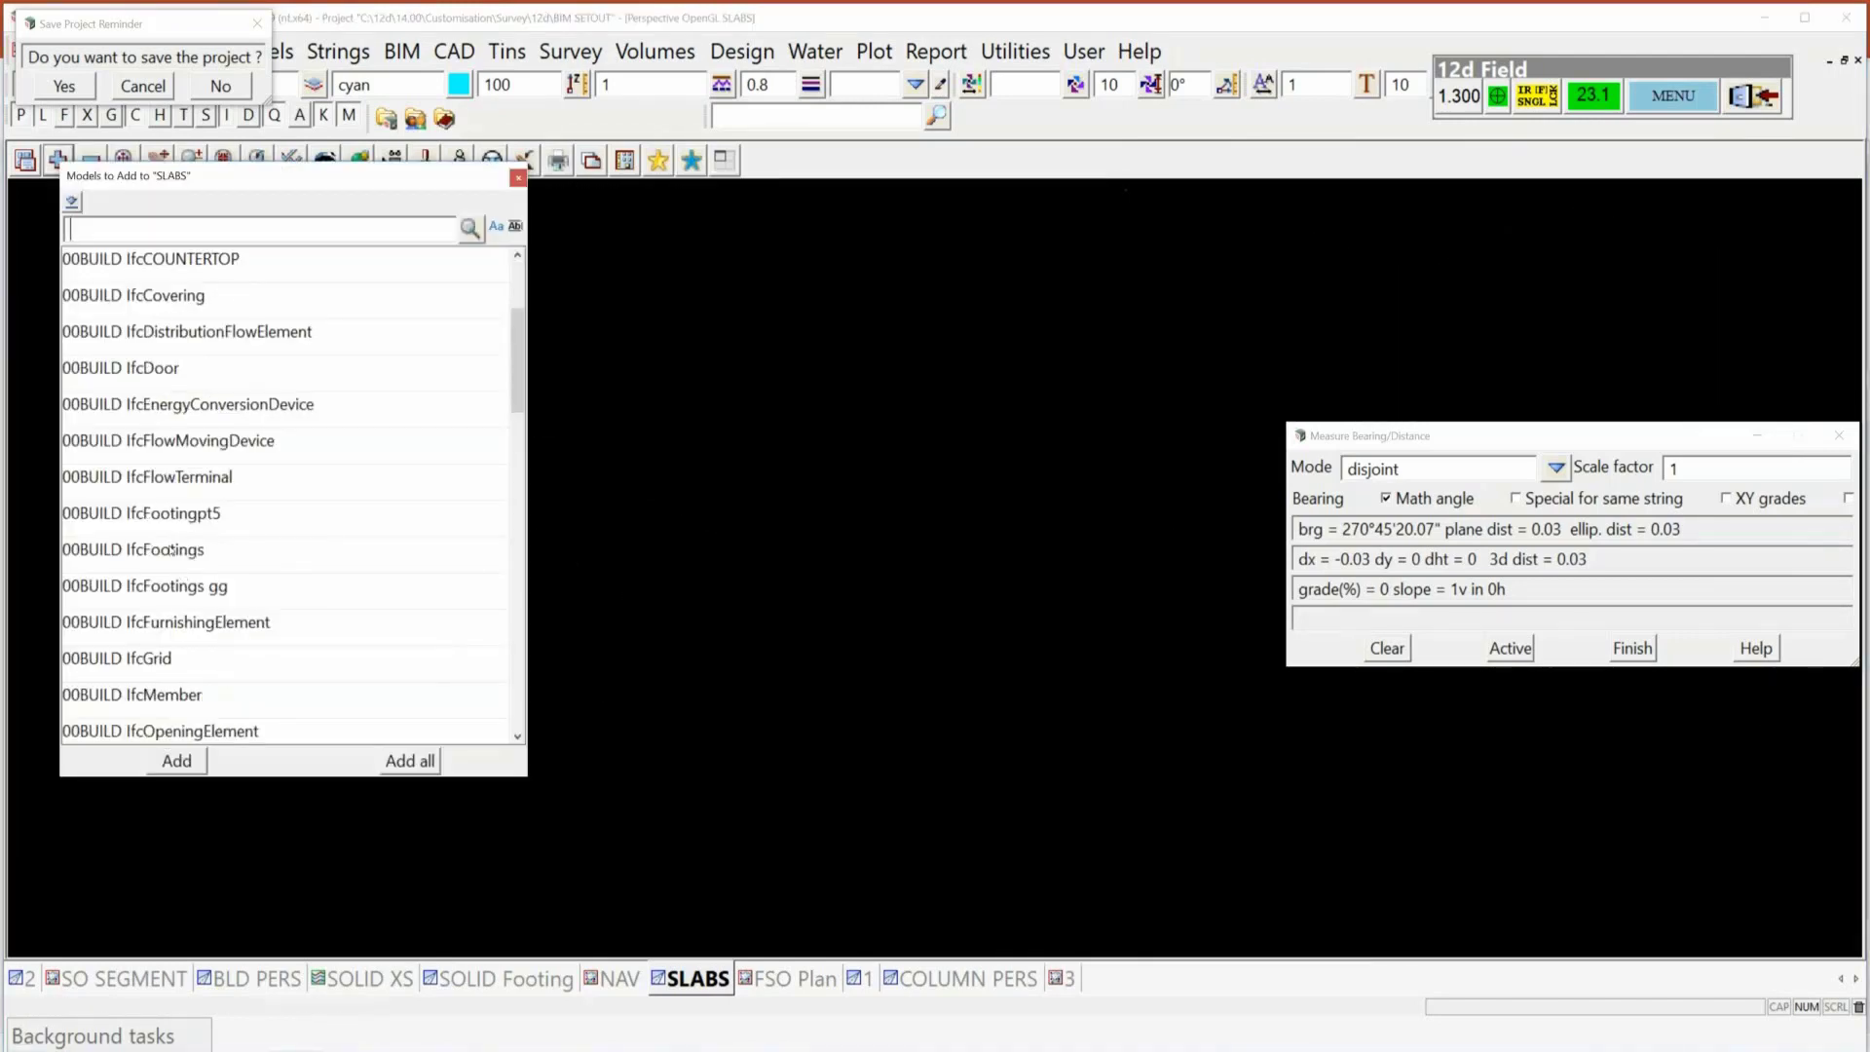
left_click(194, 551)
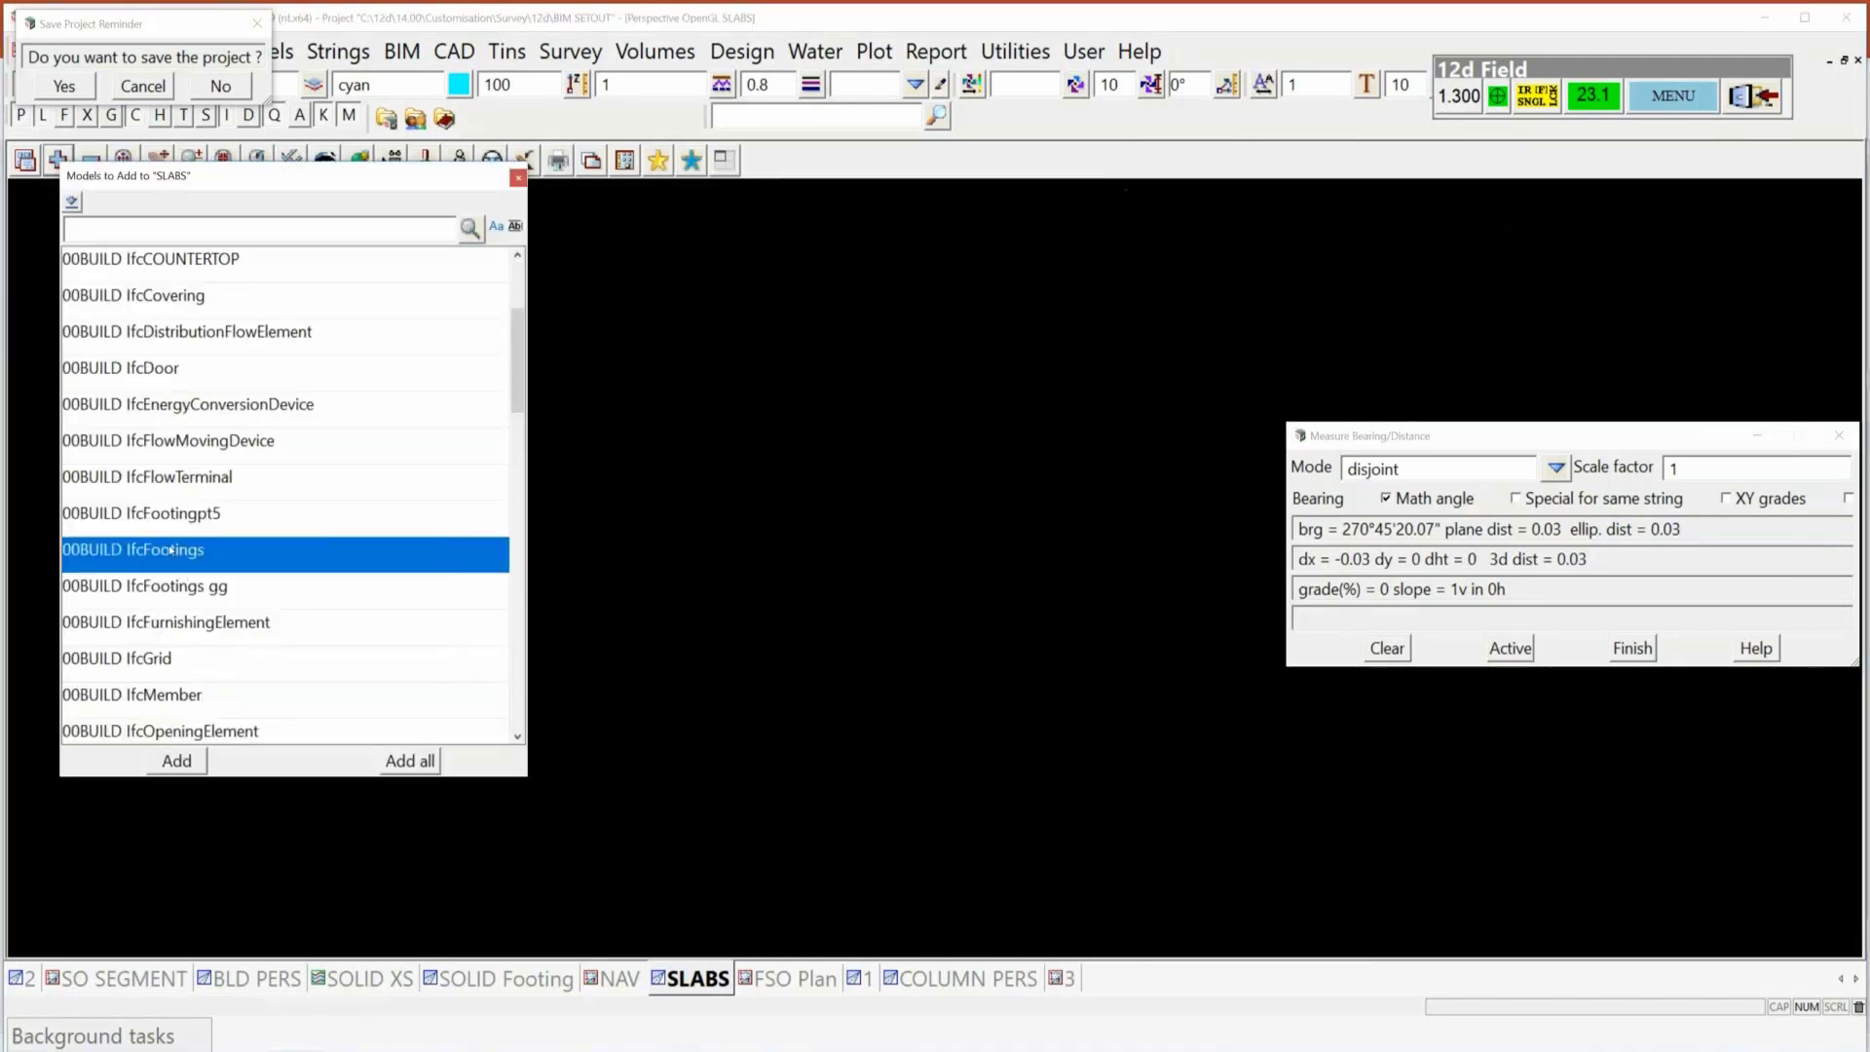
left_click(177, 761)
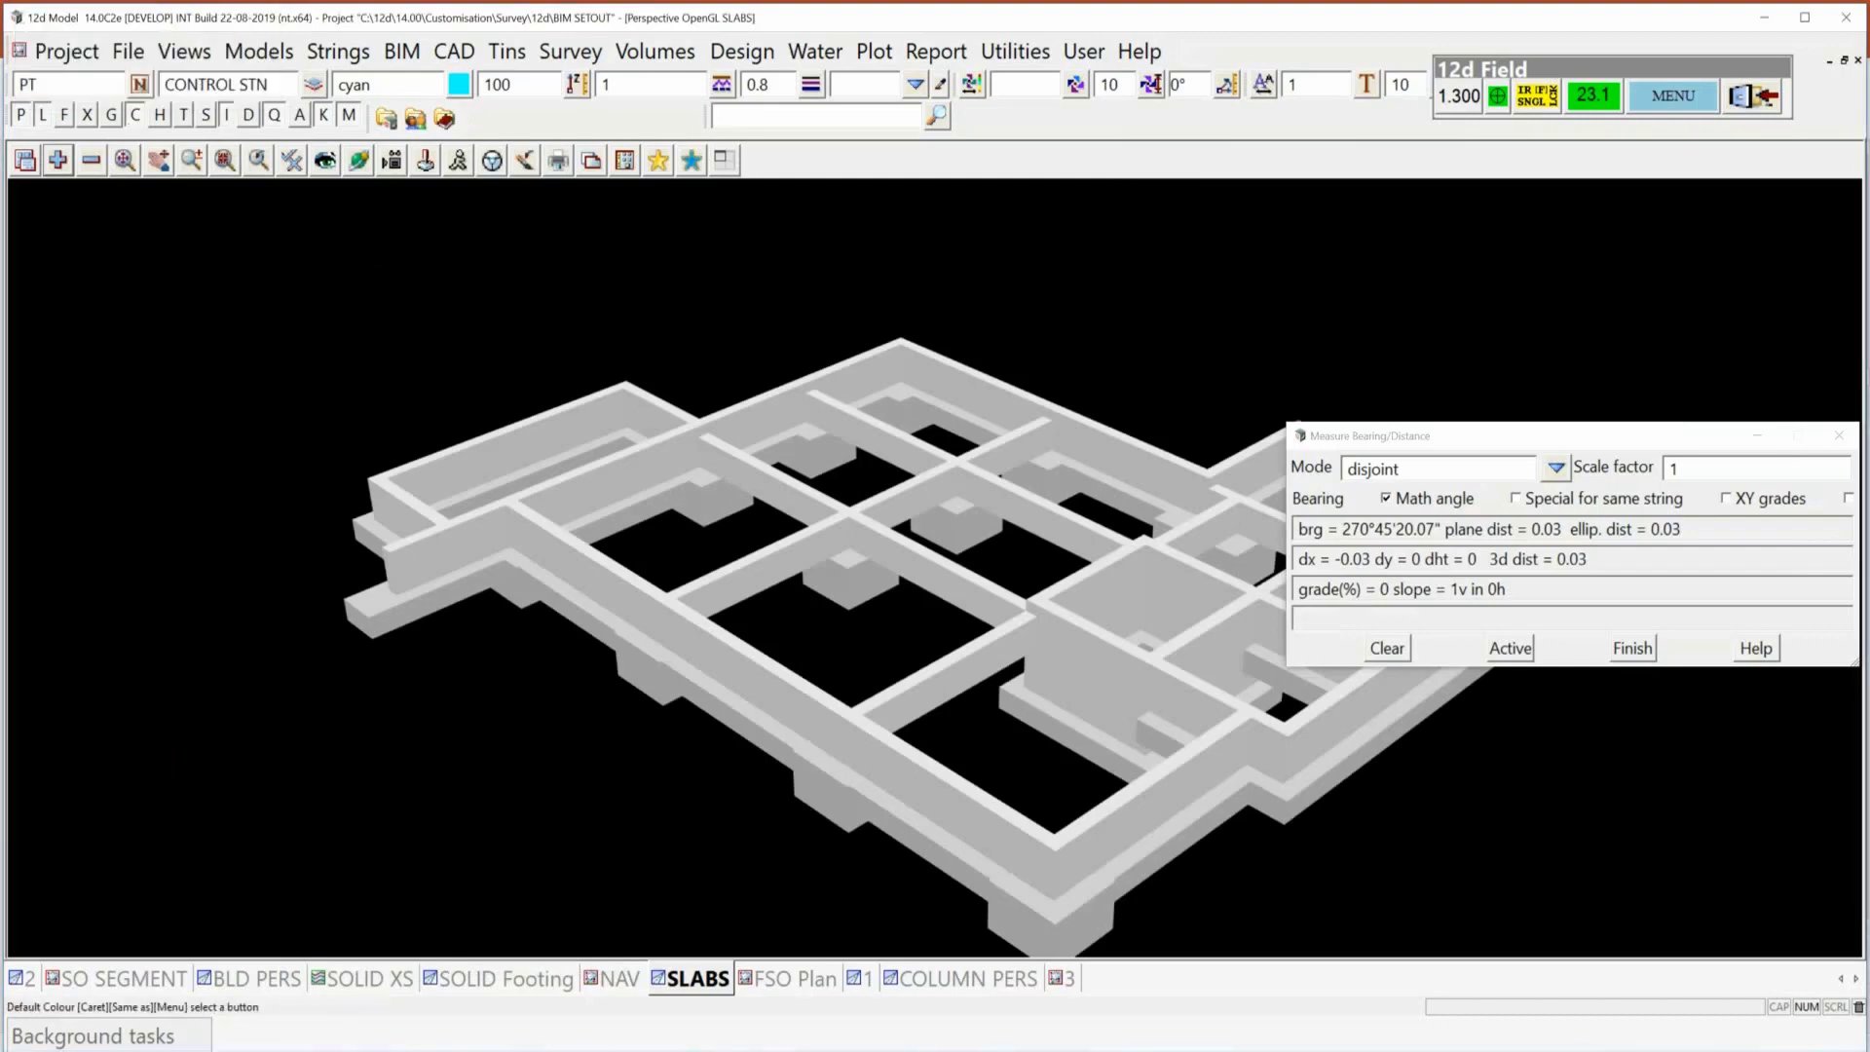
Start the trimesh Explode command with 00BUILD IfcFootings as the source model, and close the Measure Bearing/Distance tool.
left_click(402, 51)
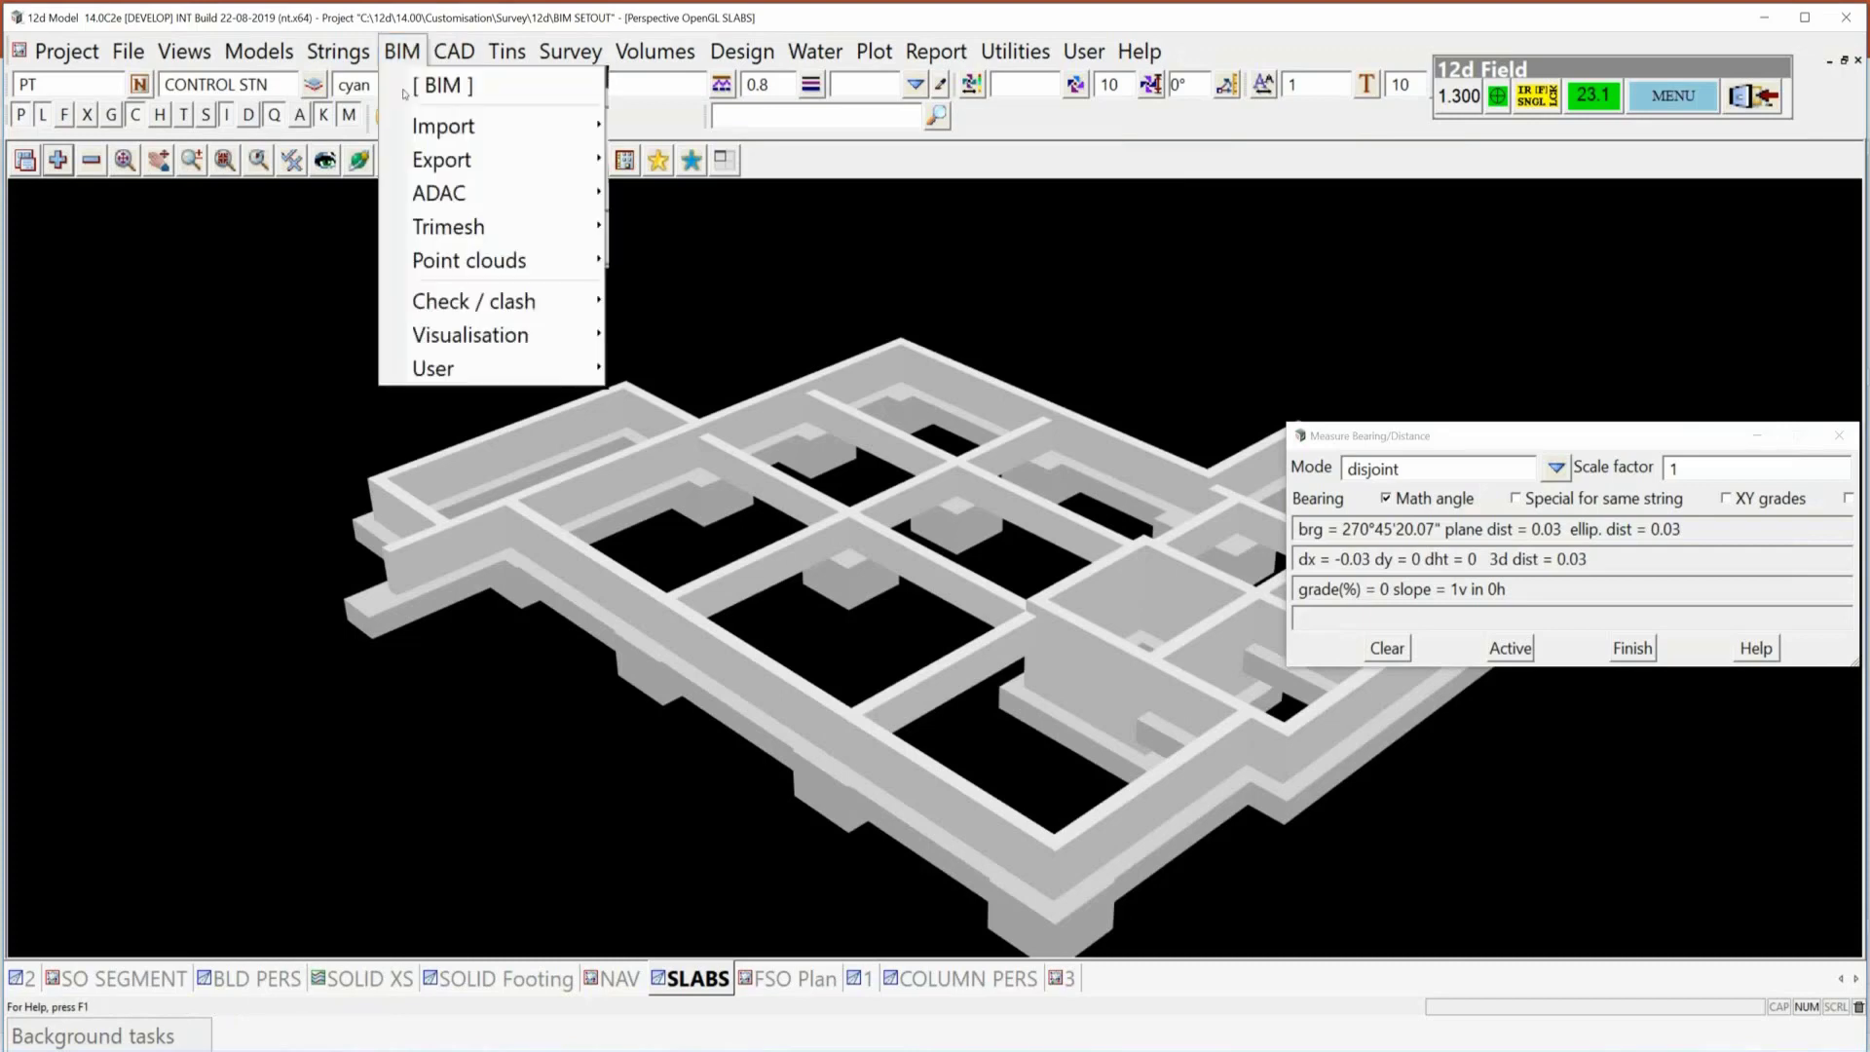
mouse_move(419, 241)
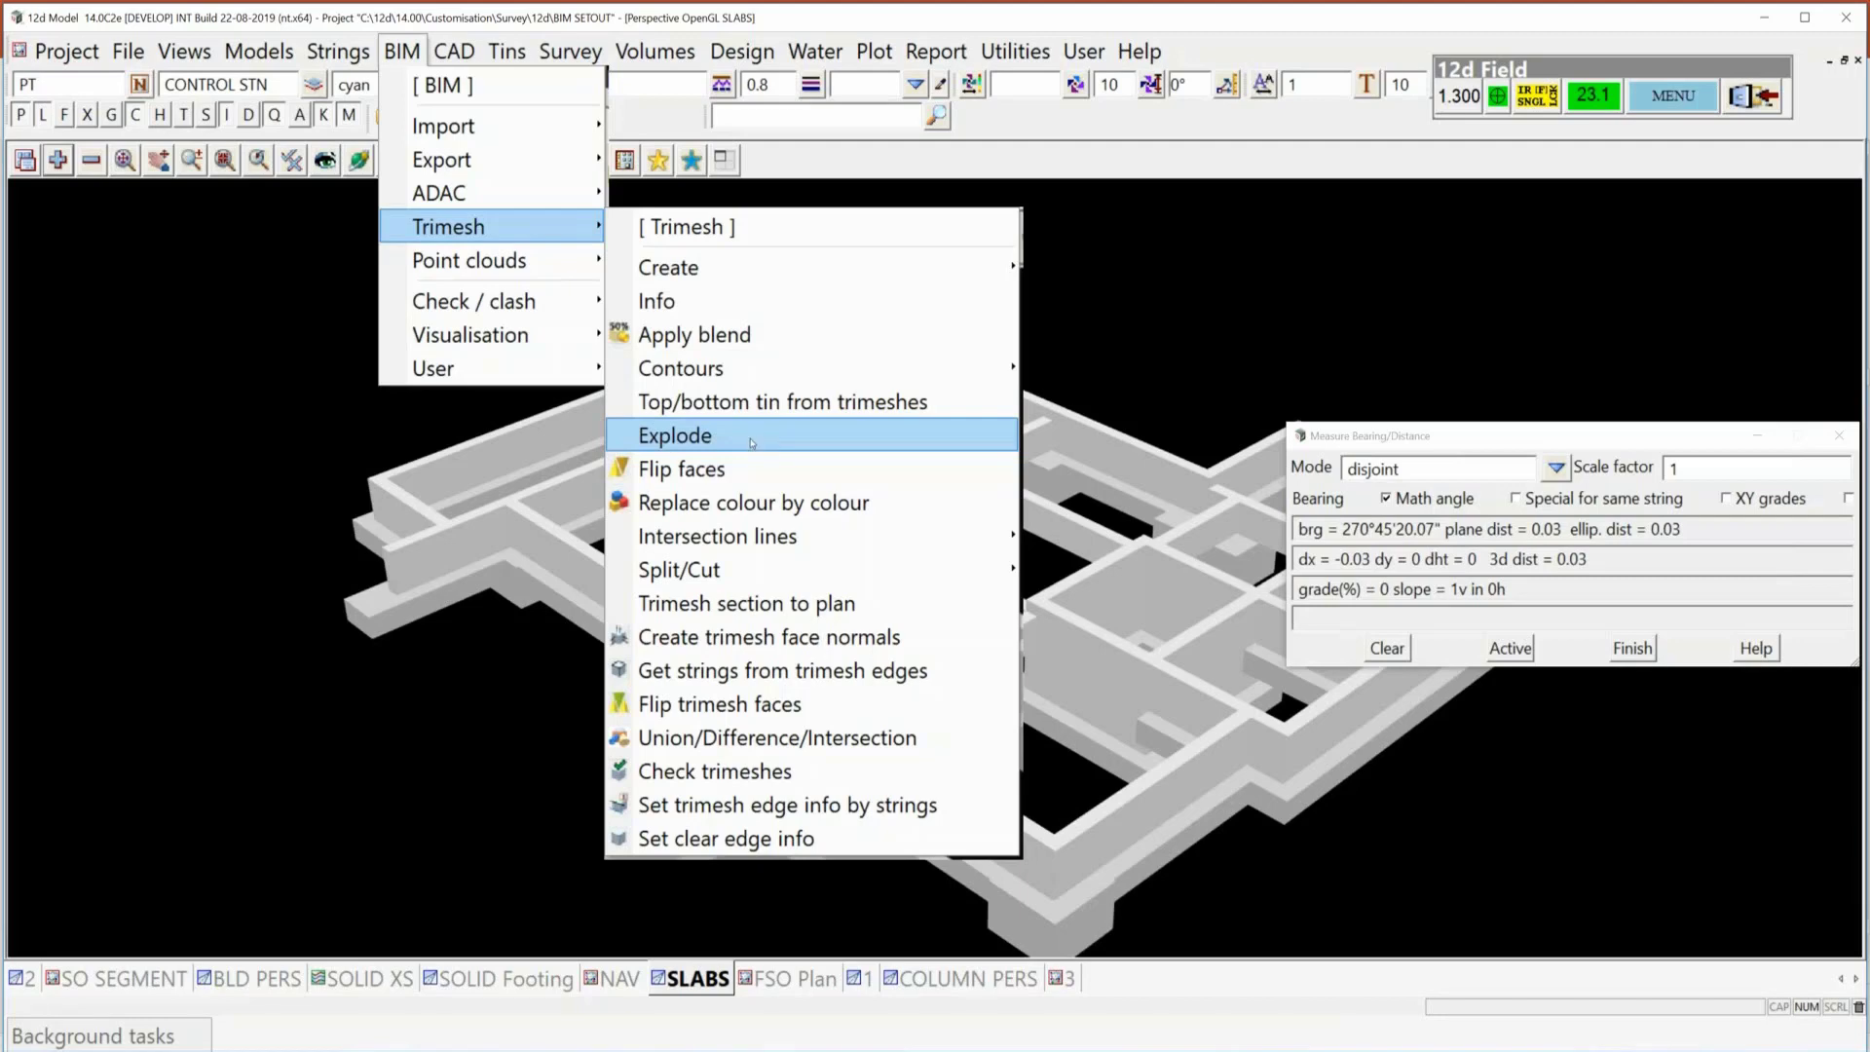
left_click(751, 444)
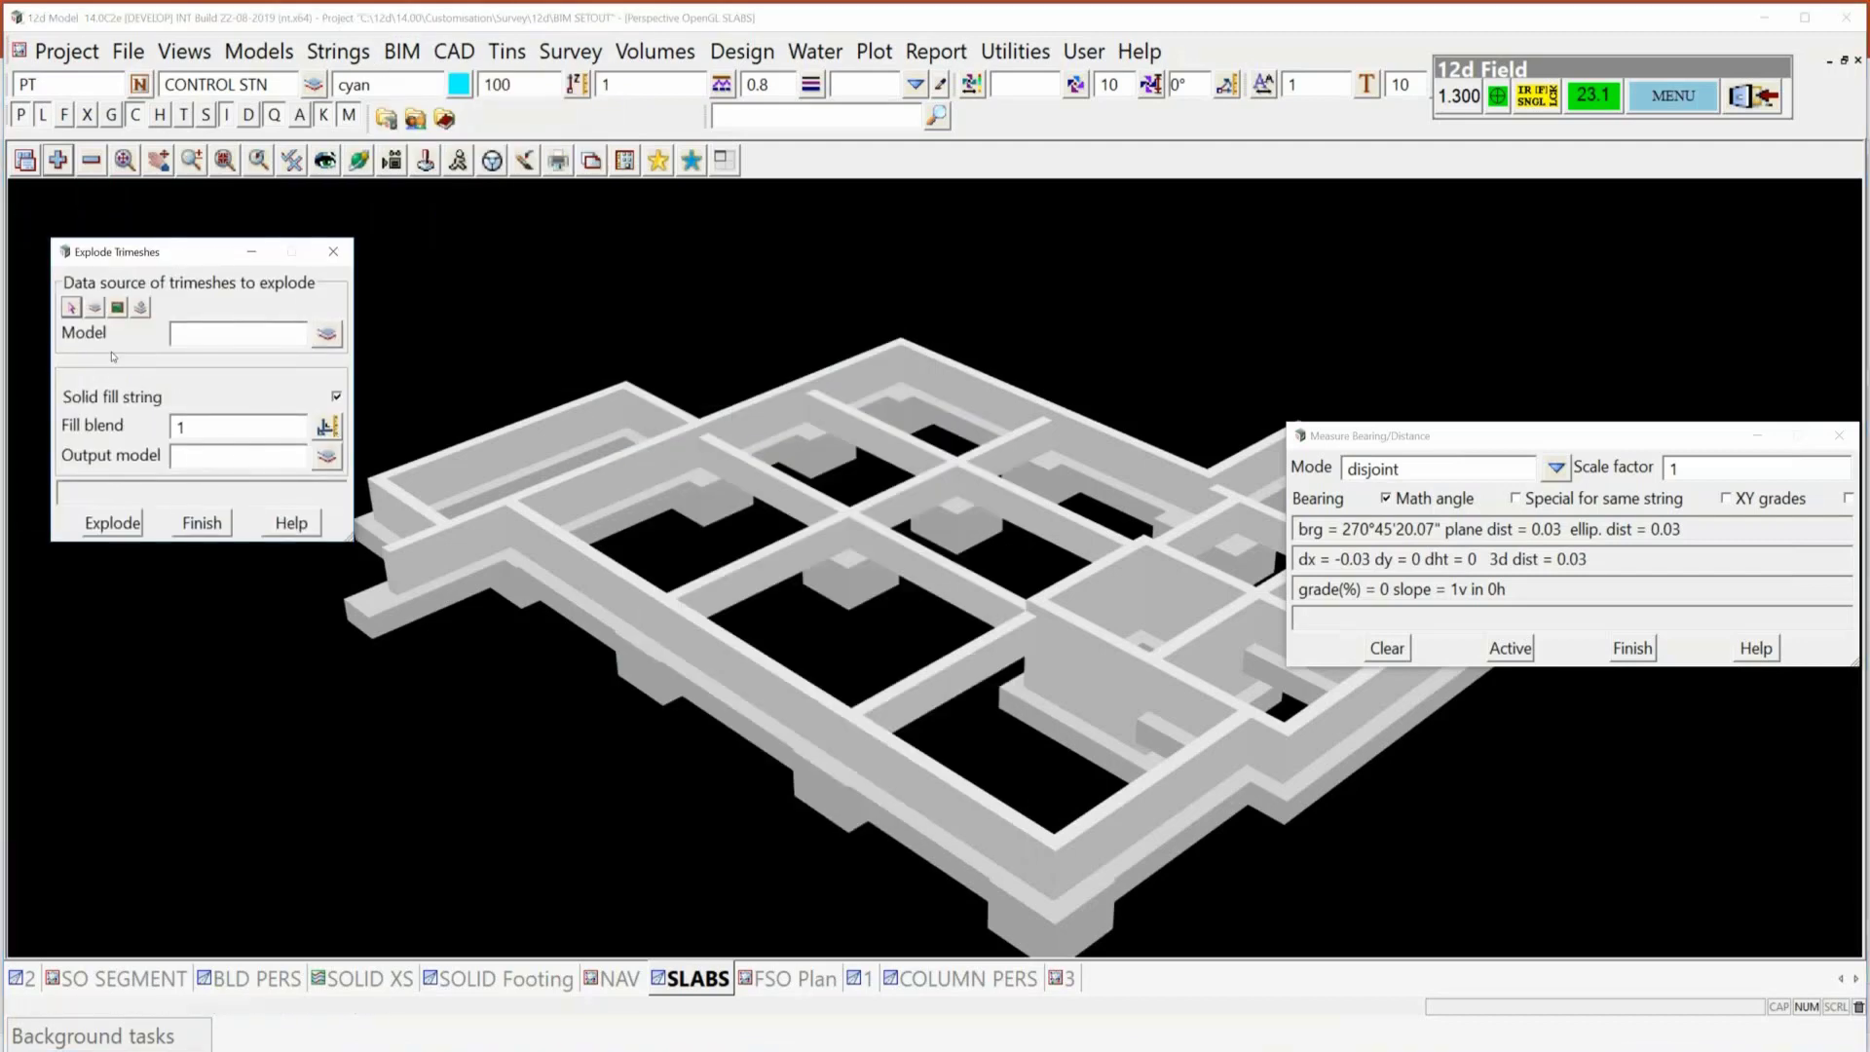
left_click(328, 336)
scroll(466, 806, "down", 1)
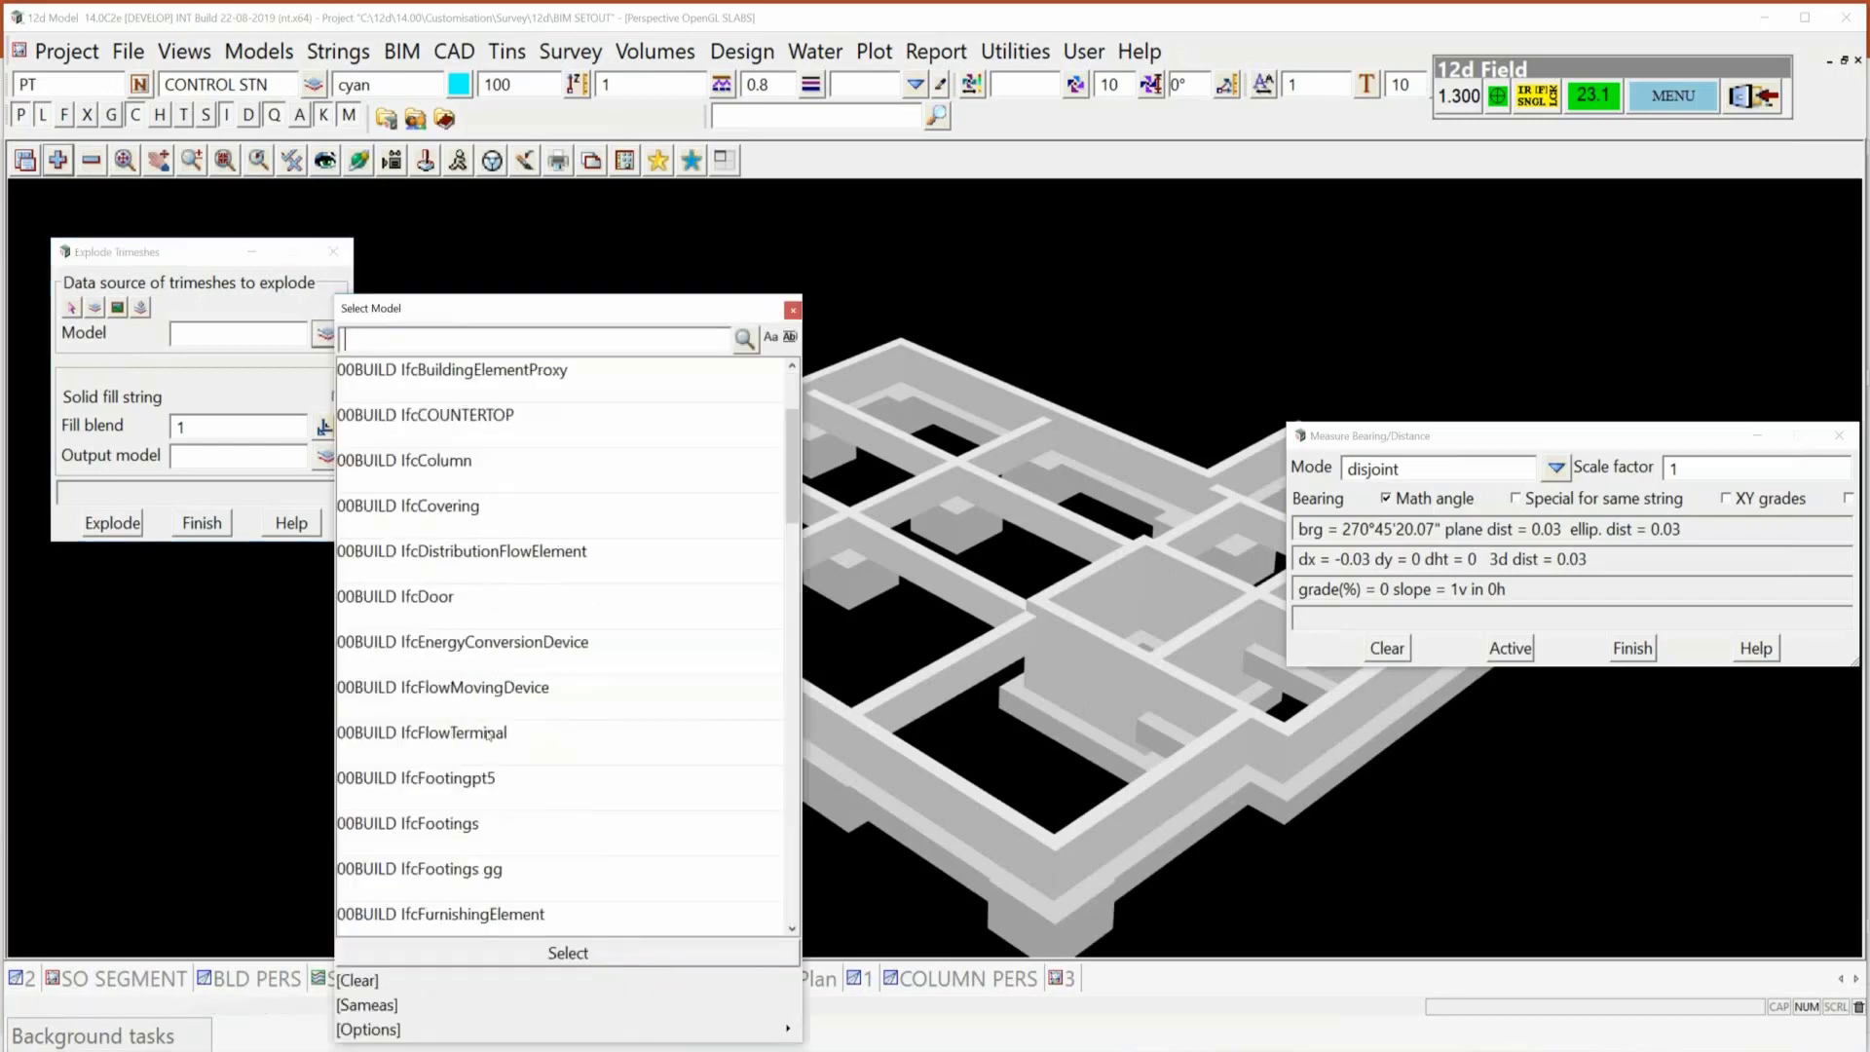
left_click(460, 826)
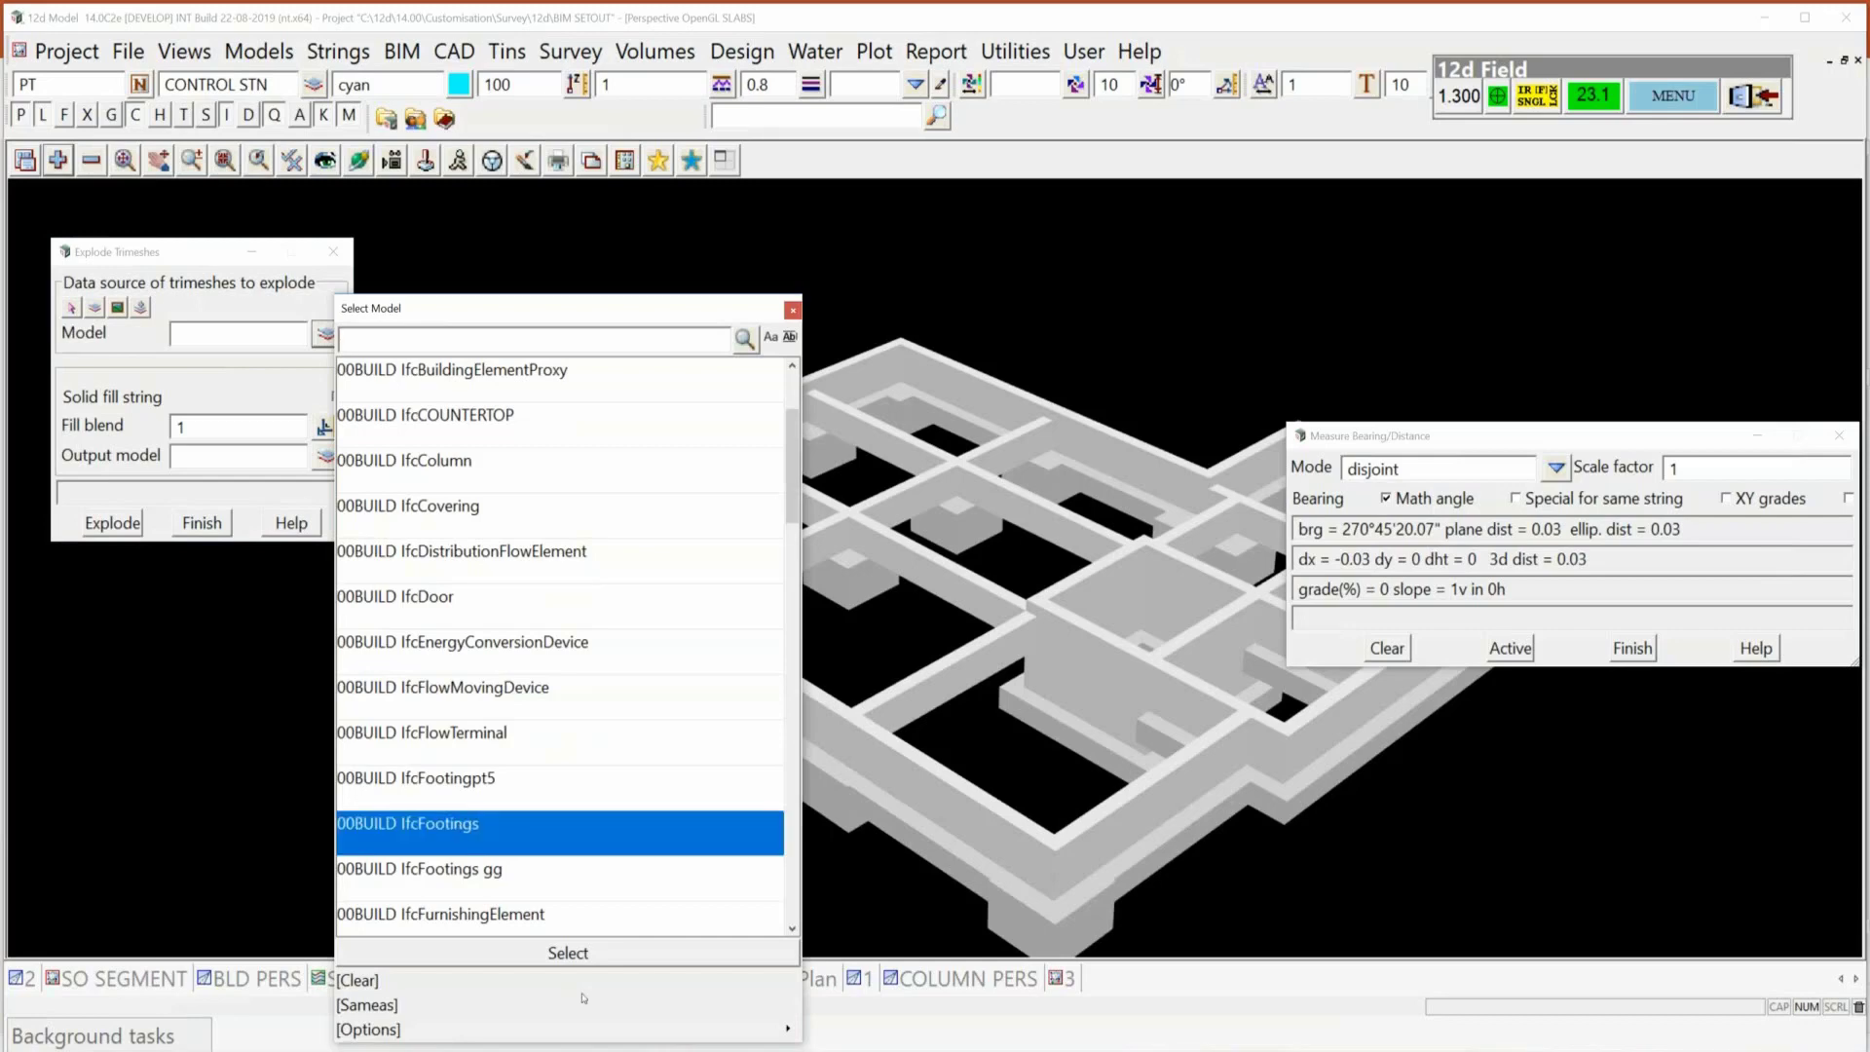
left_click(566, 954)
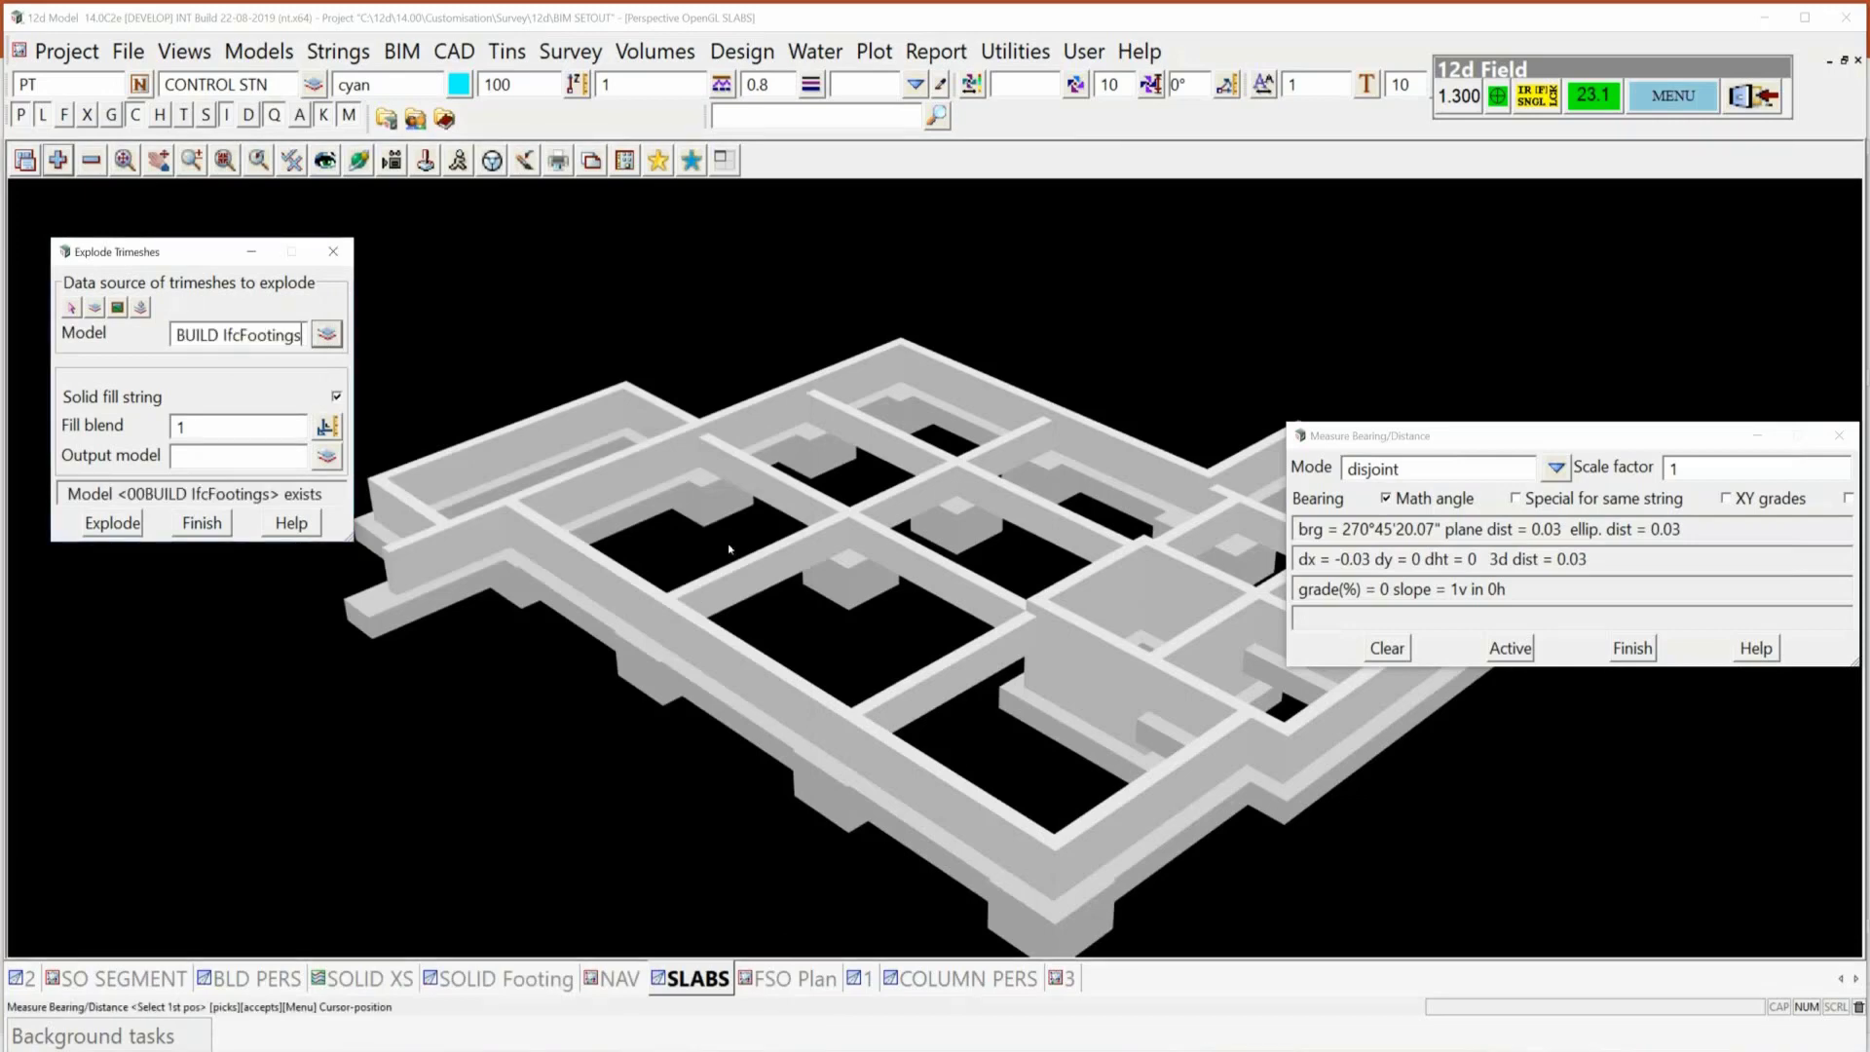
left_click(1647, 649)
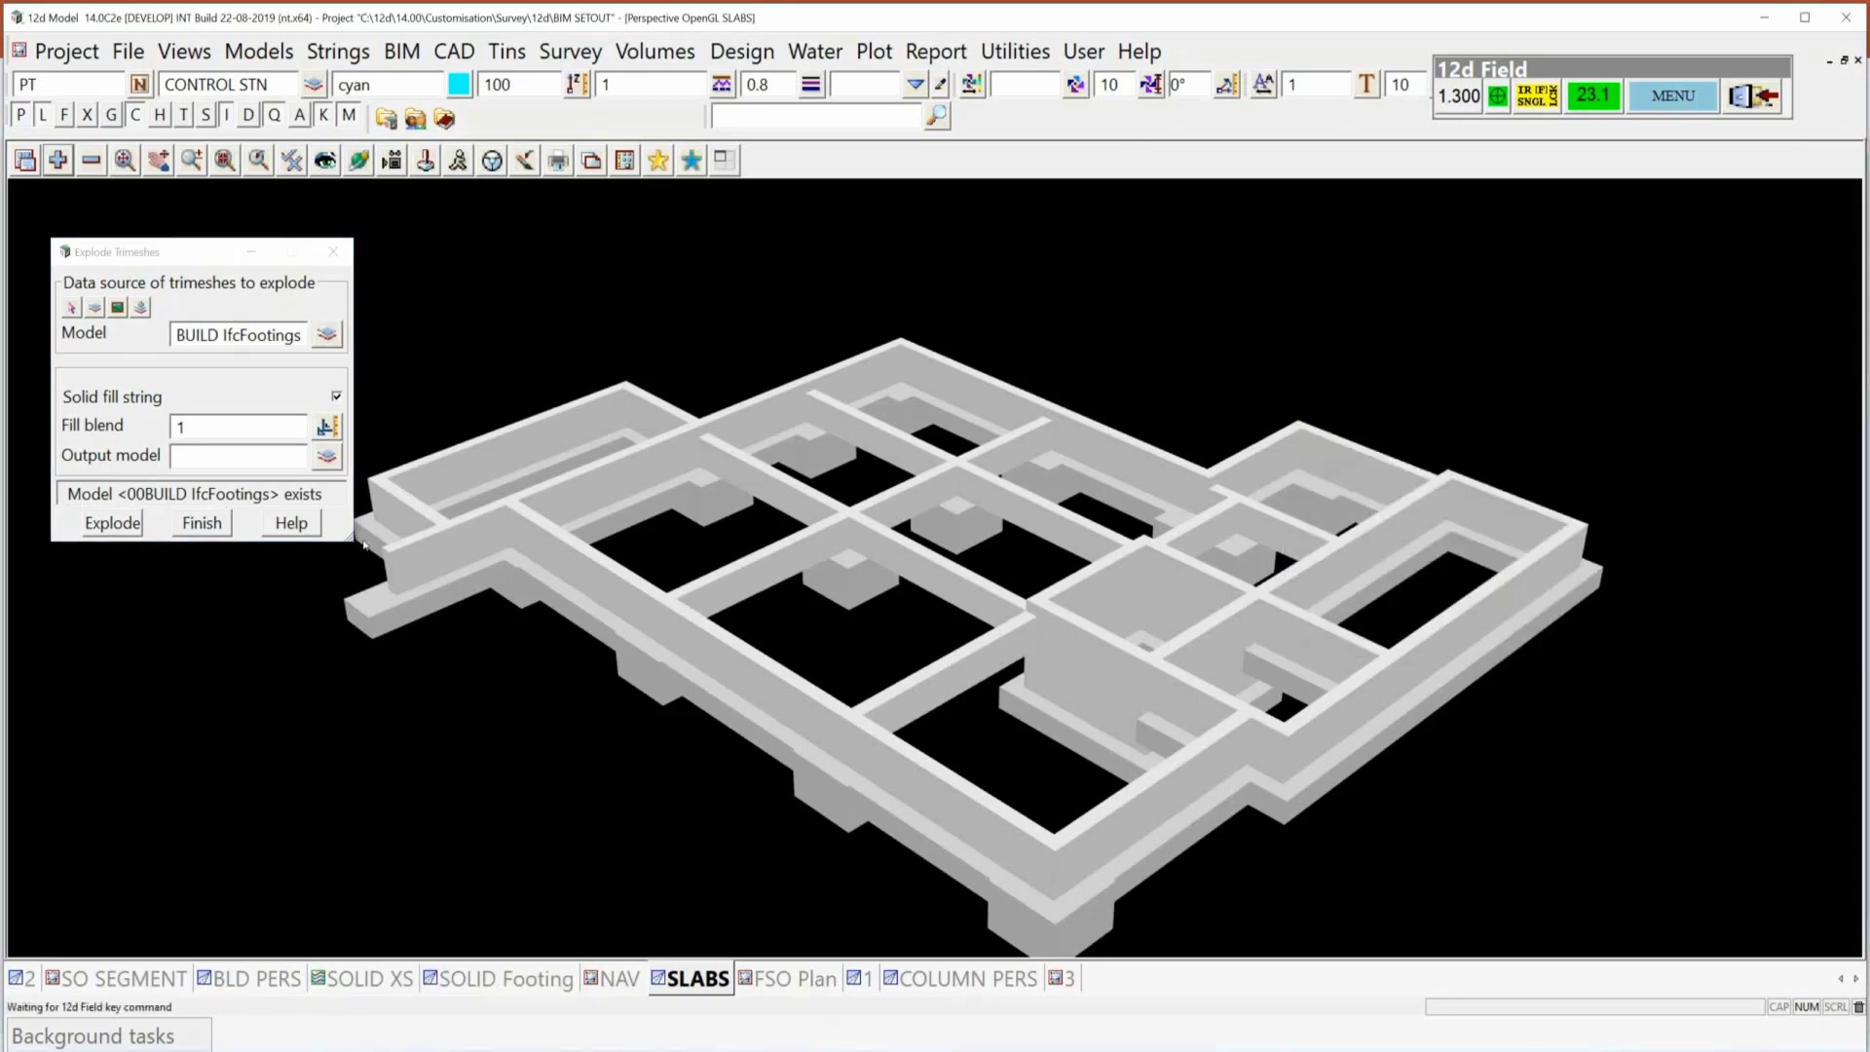
Explode the footings trimeshes with a fill blend of 0.2 into the output model 00BUILD IfcFootings 01, and finish the command.
left_click(218, 426)
type("0")
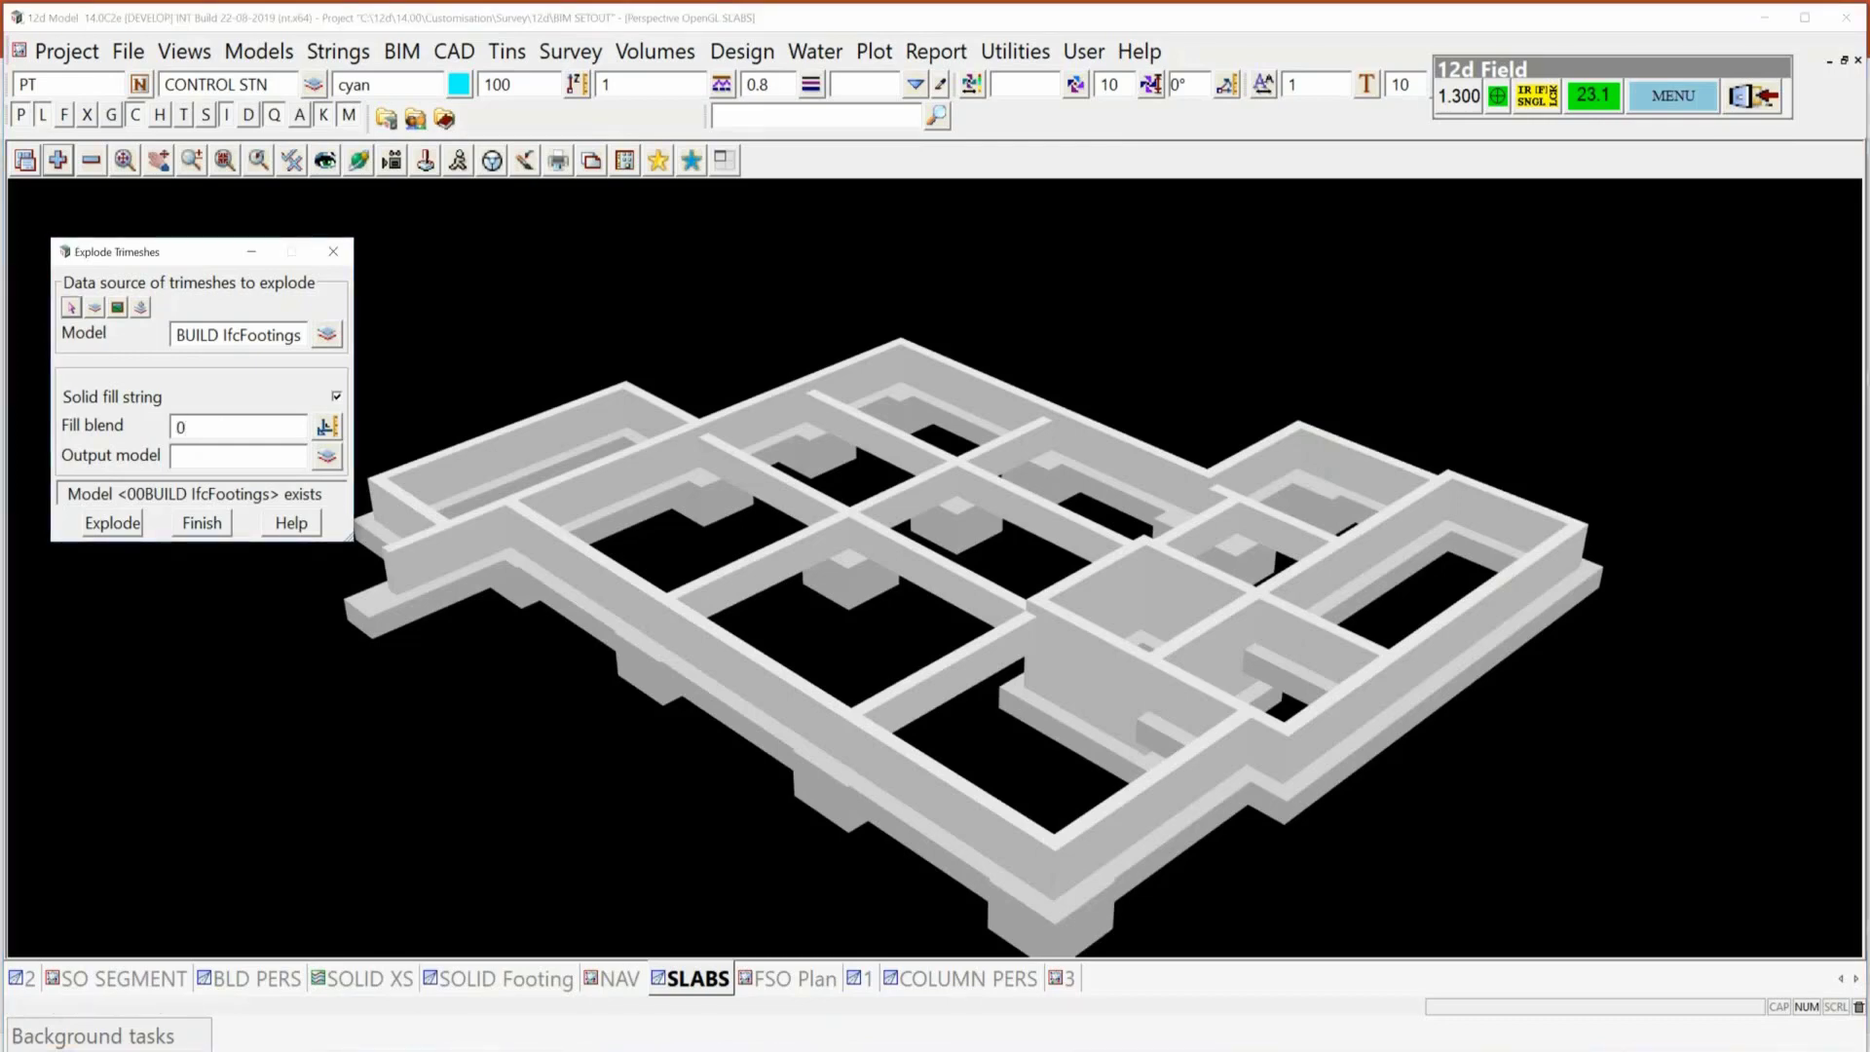
type(".2")
left_click(279, 344)
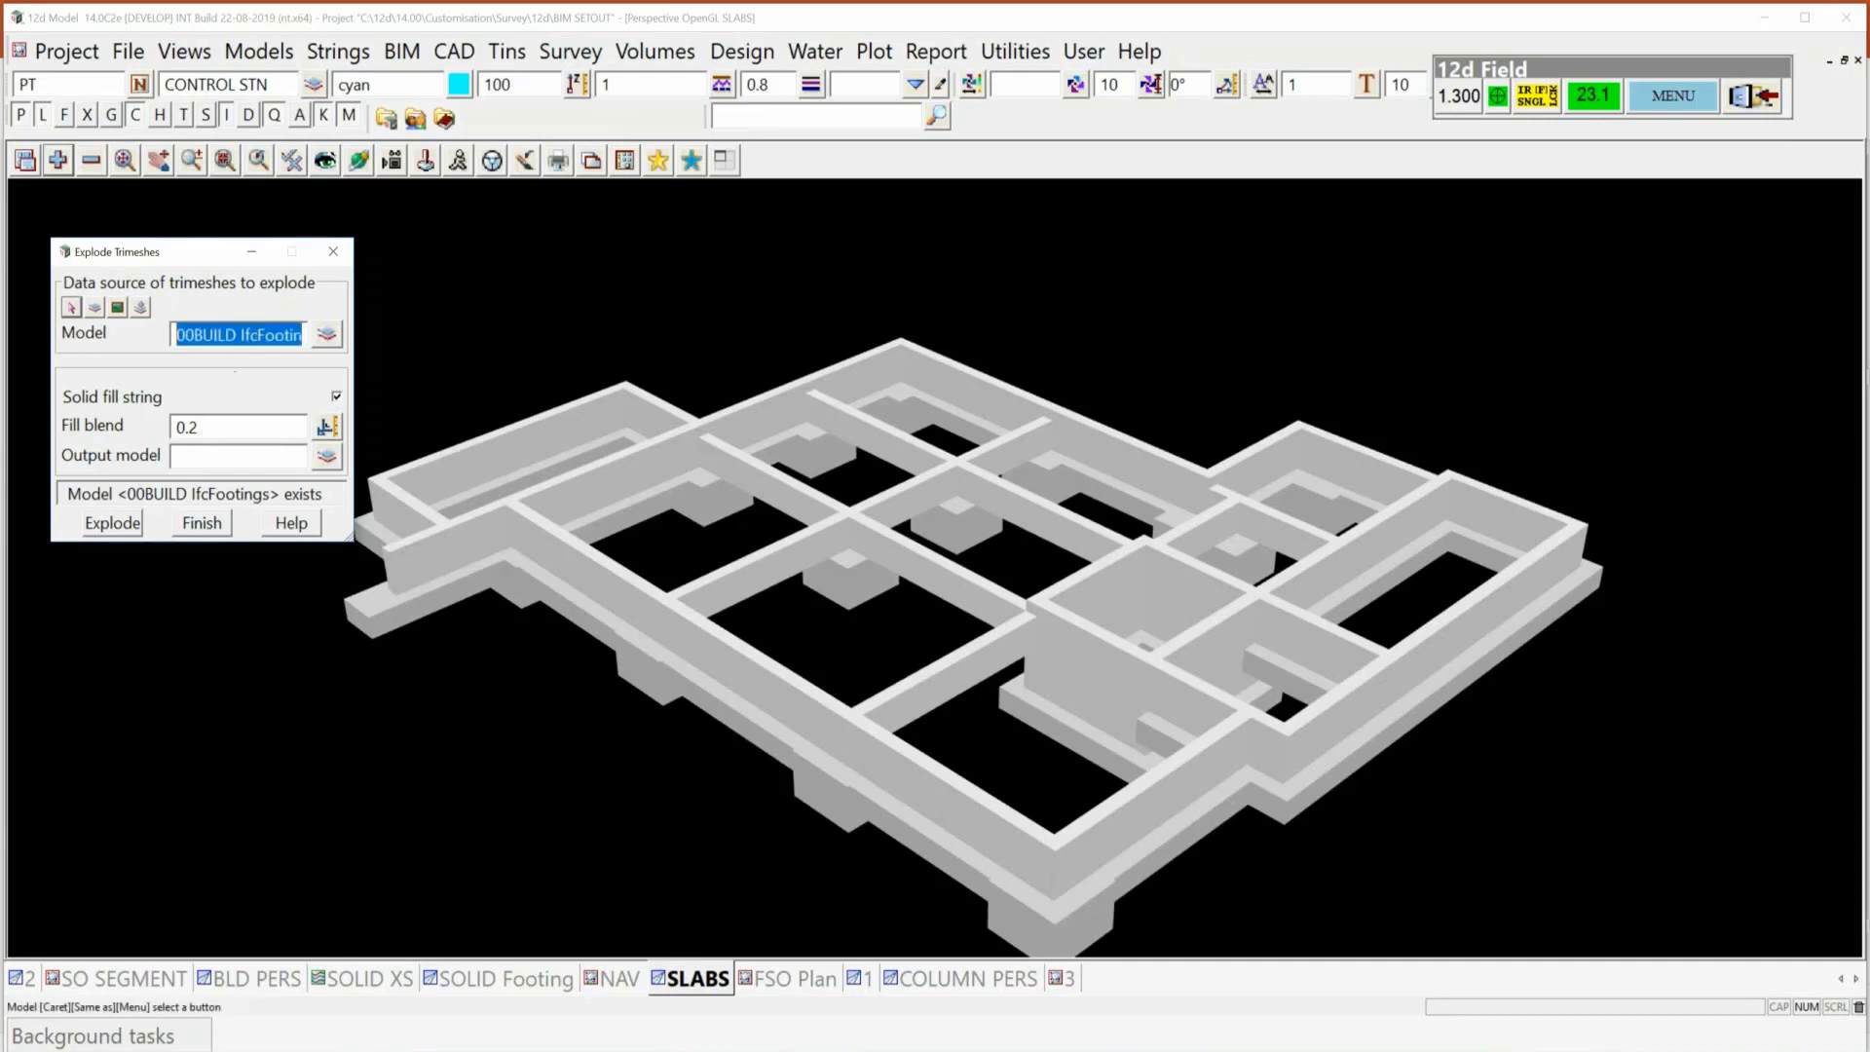
right_click(256, 335)
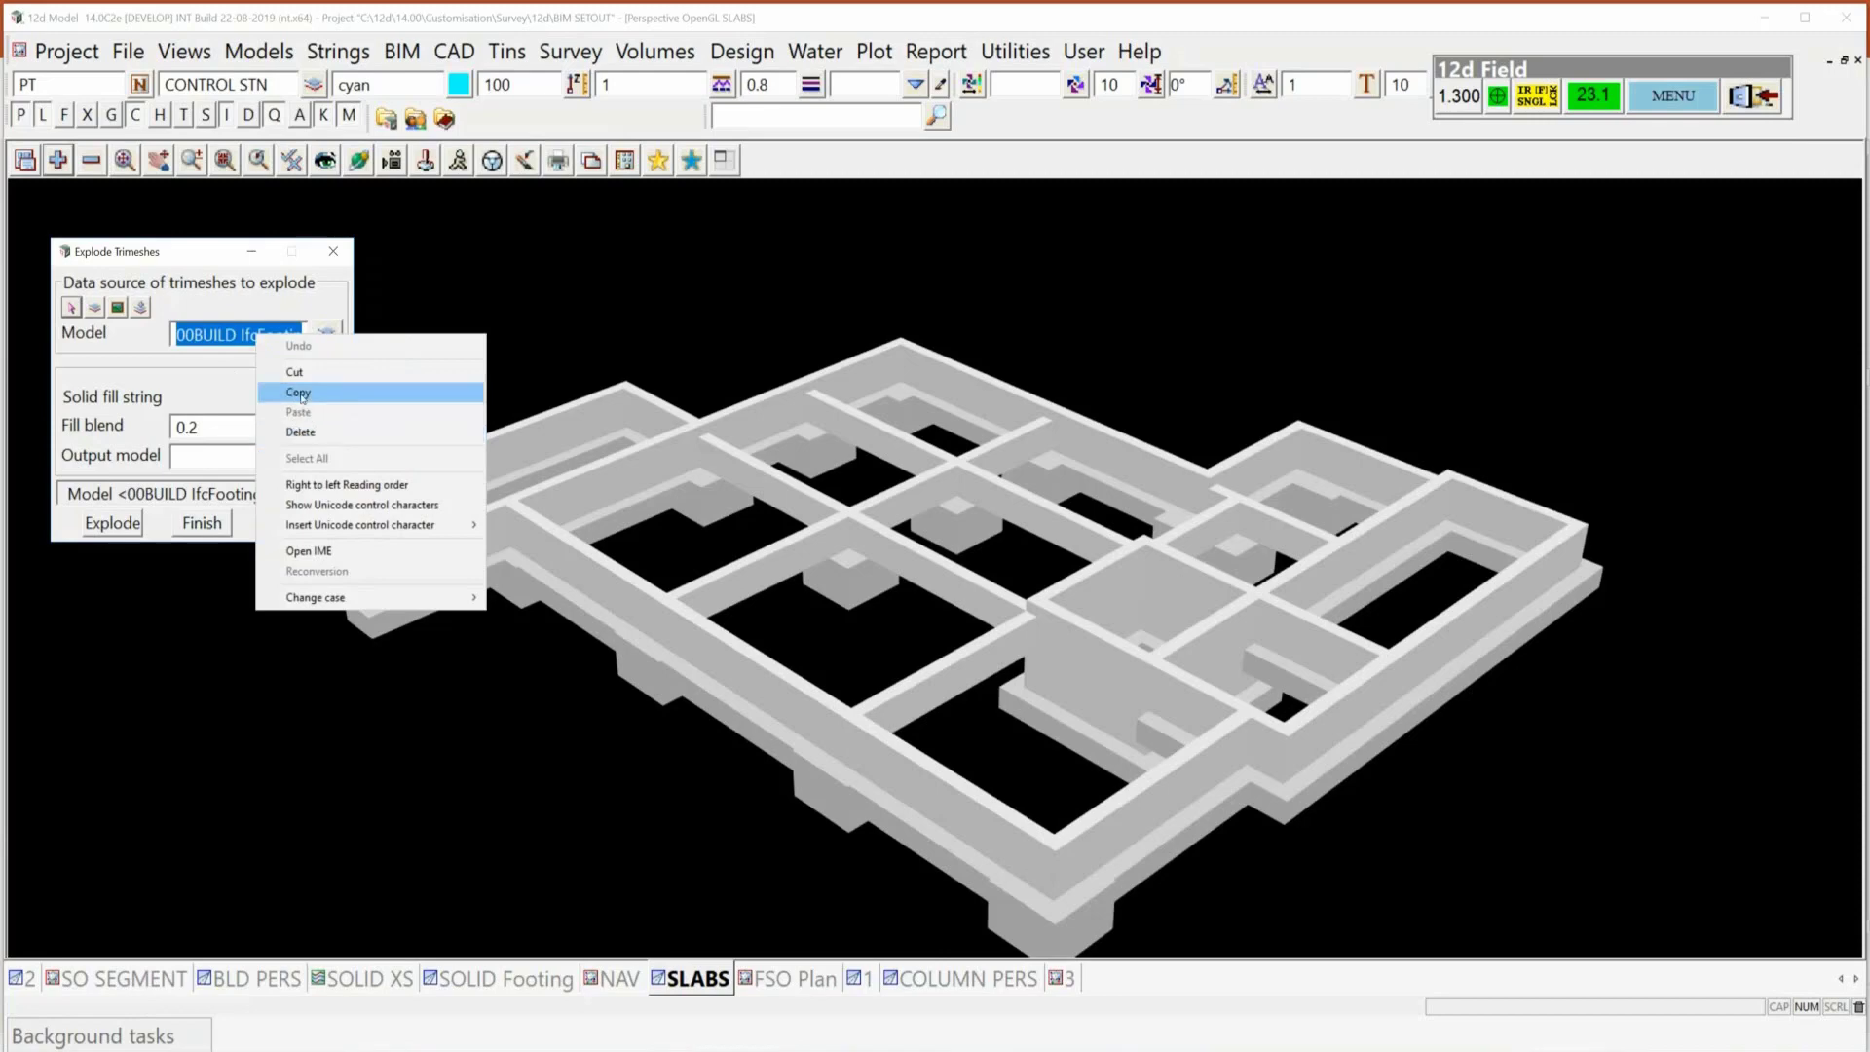
left_click(298, 392)
left_click(227, 457)
right_click(227, 457)
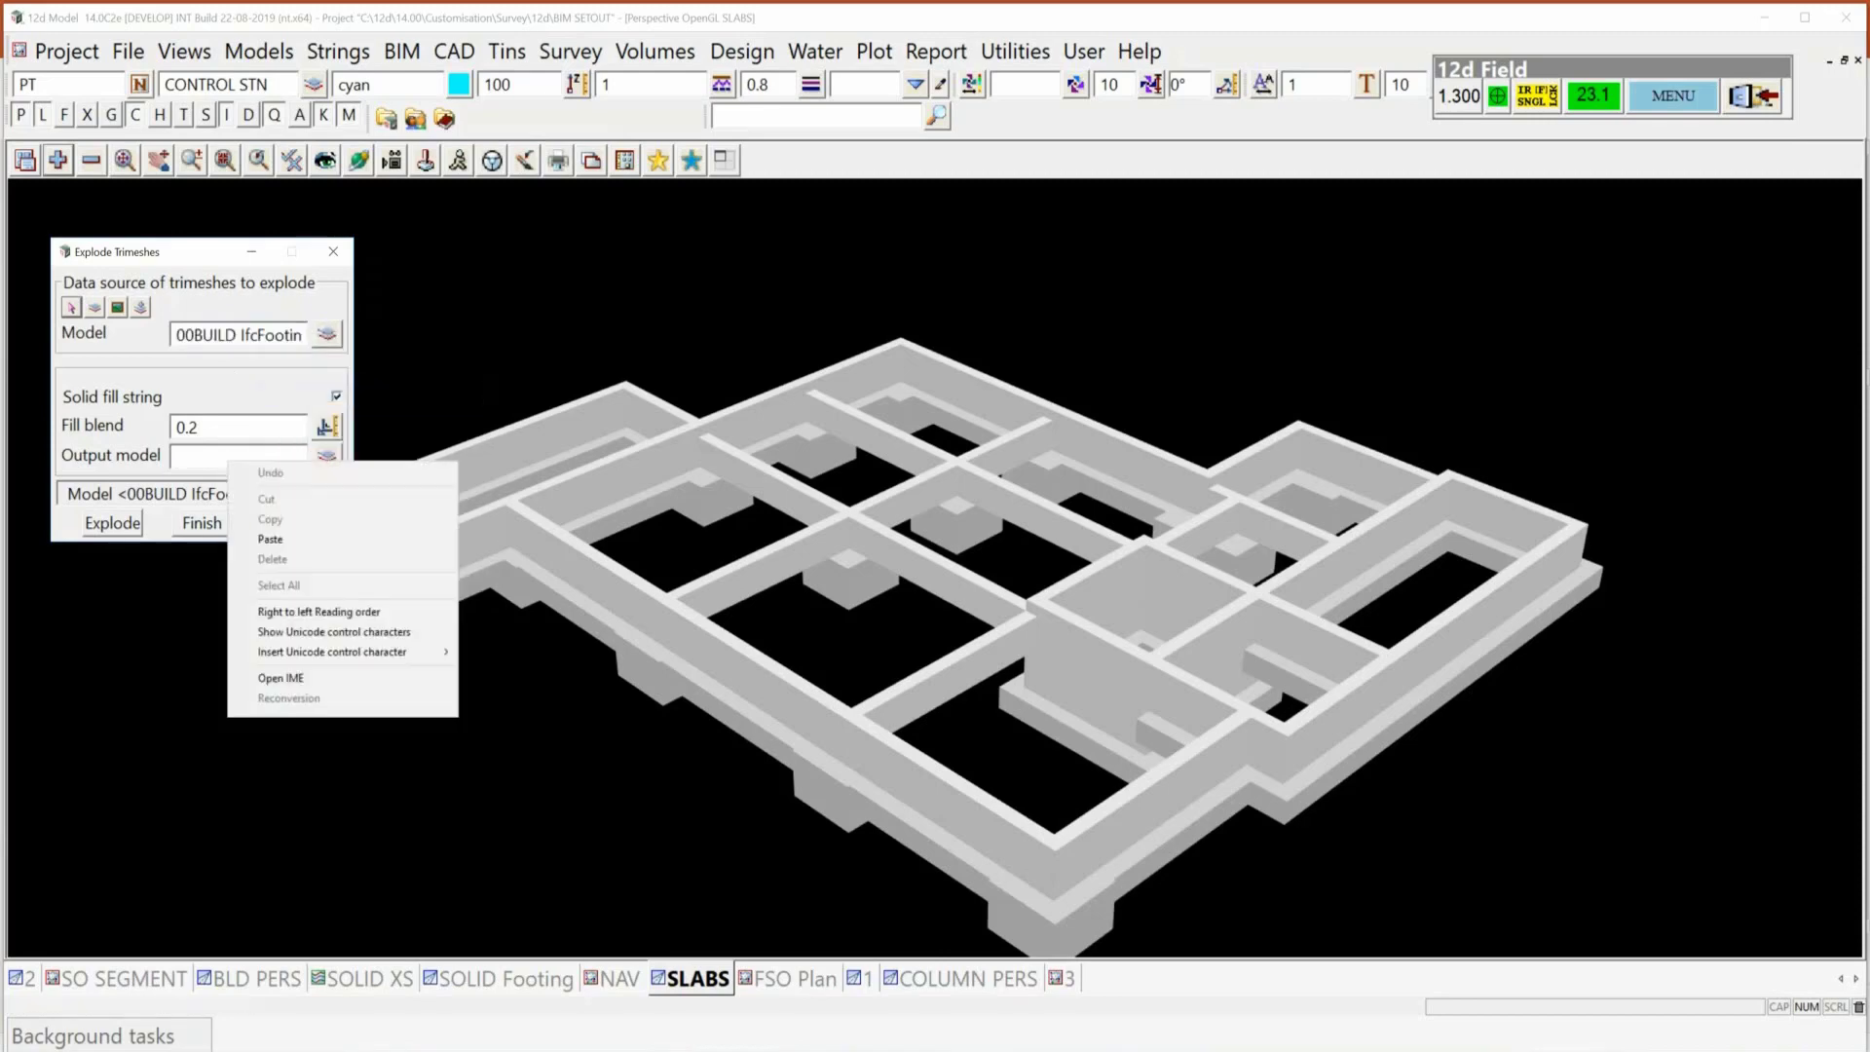
left_click(270, 539)
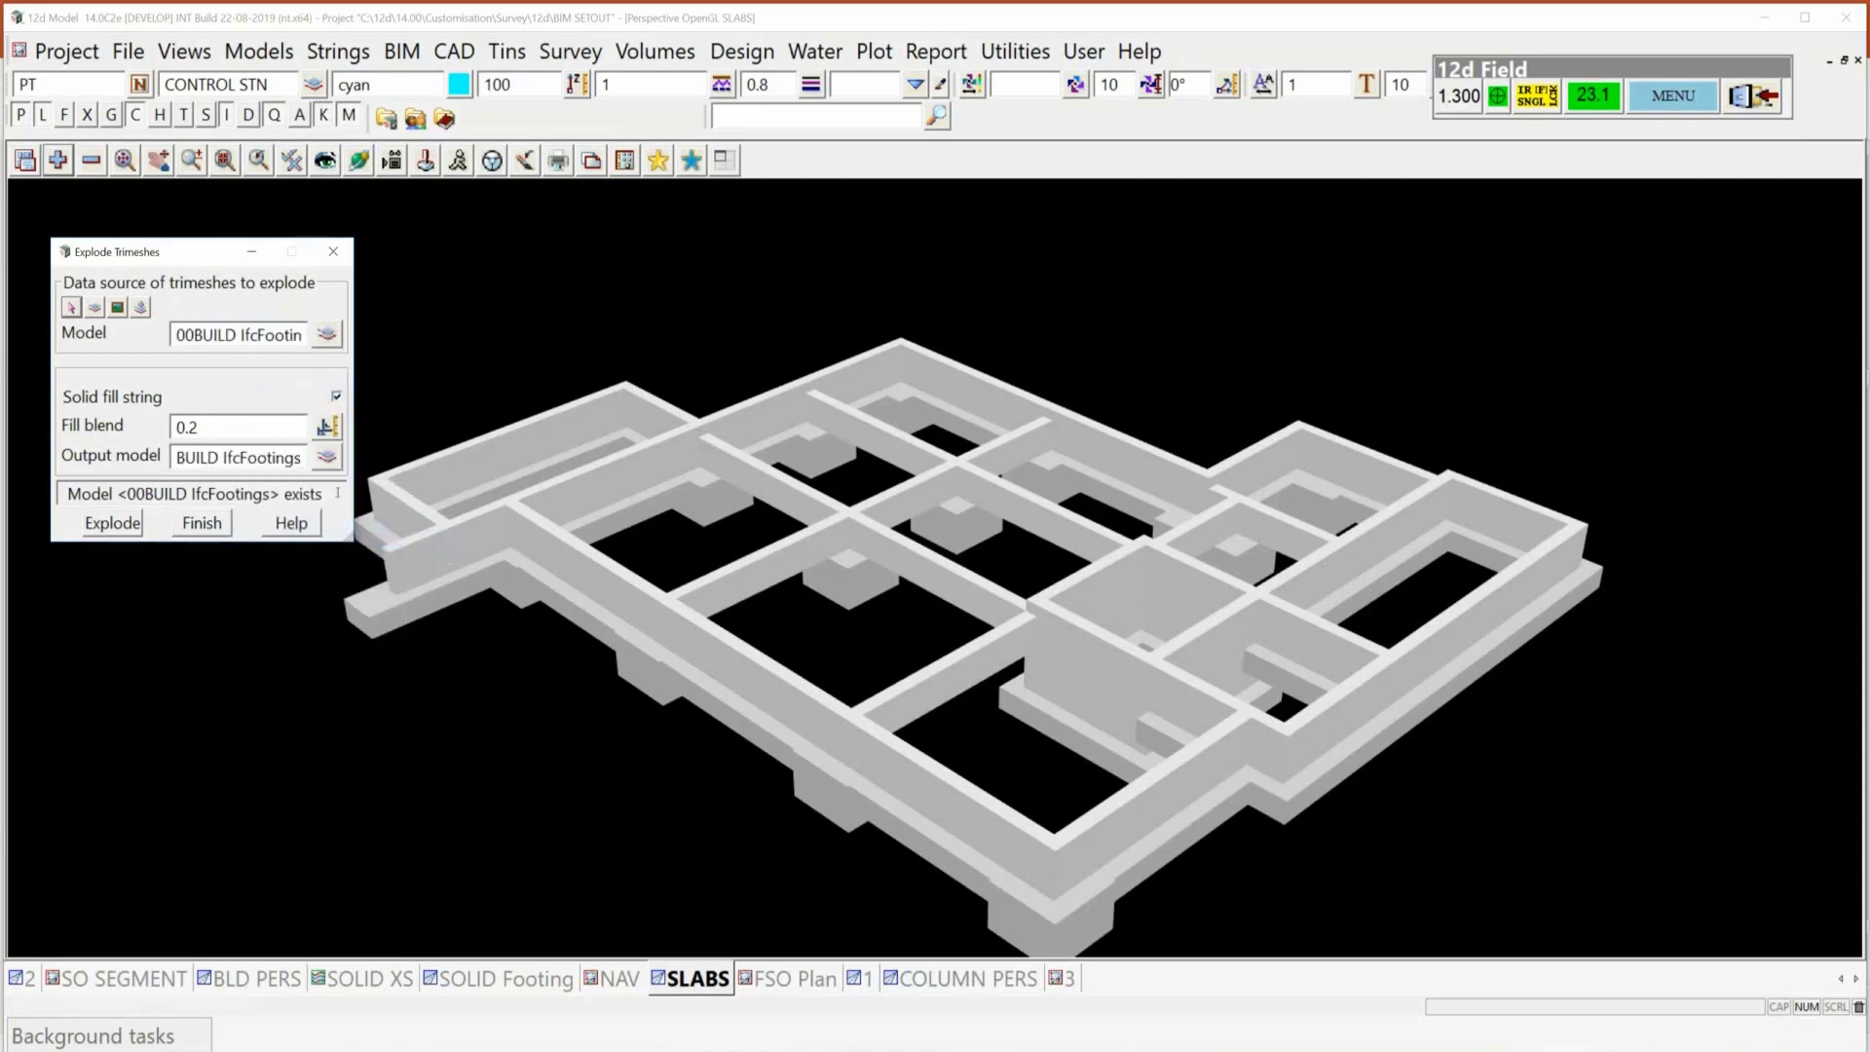
type("01")
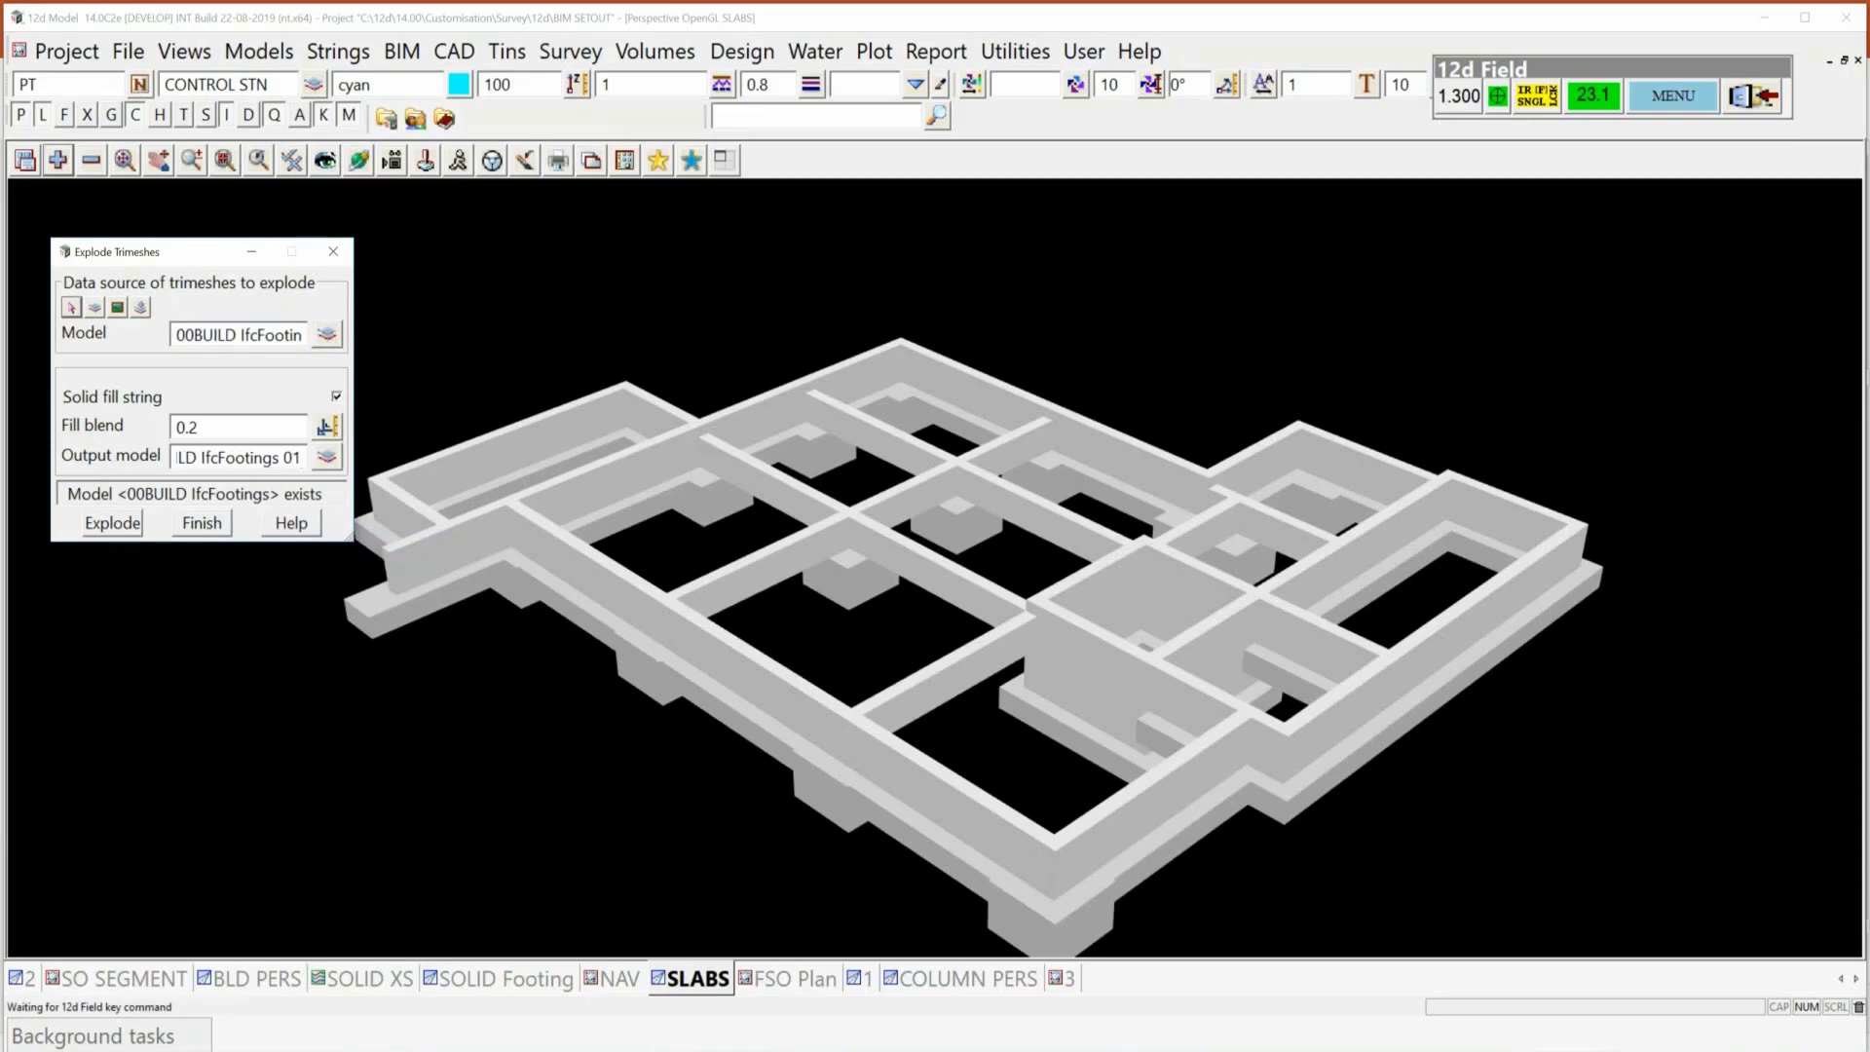
key("Return")
left_click(202, 523)
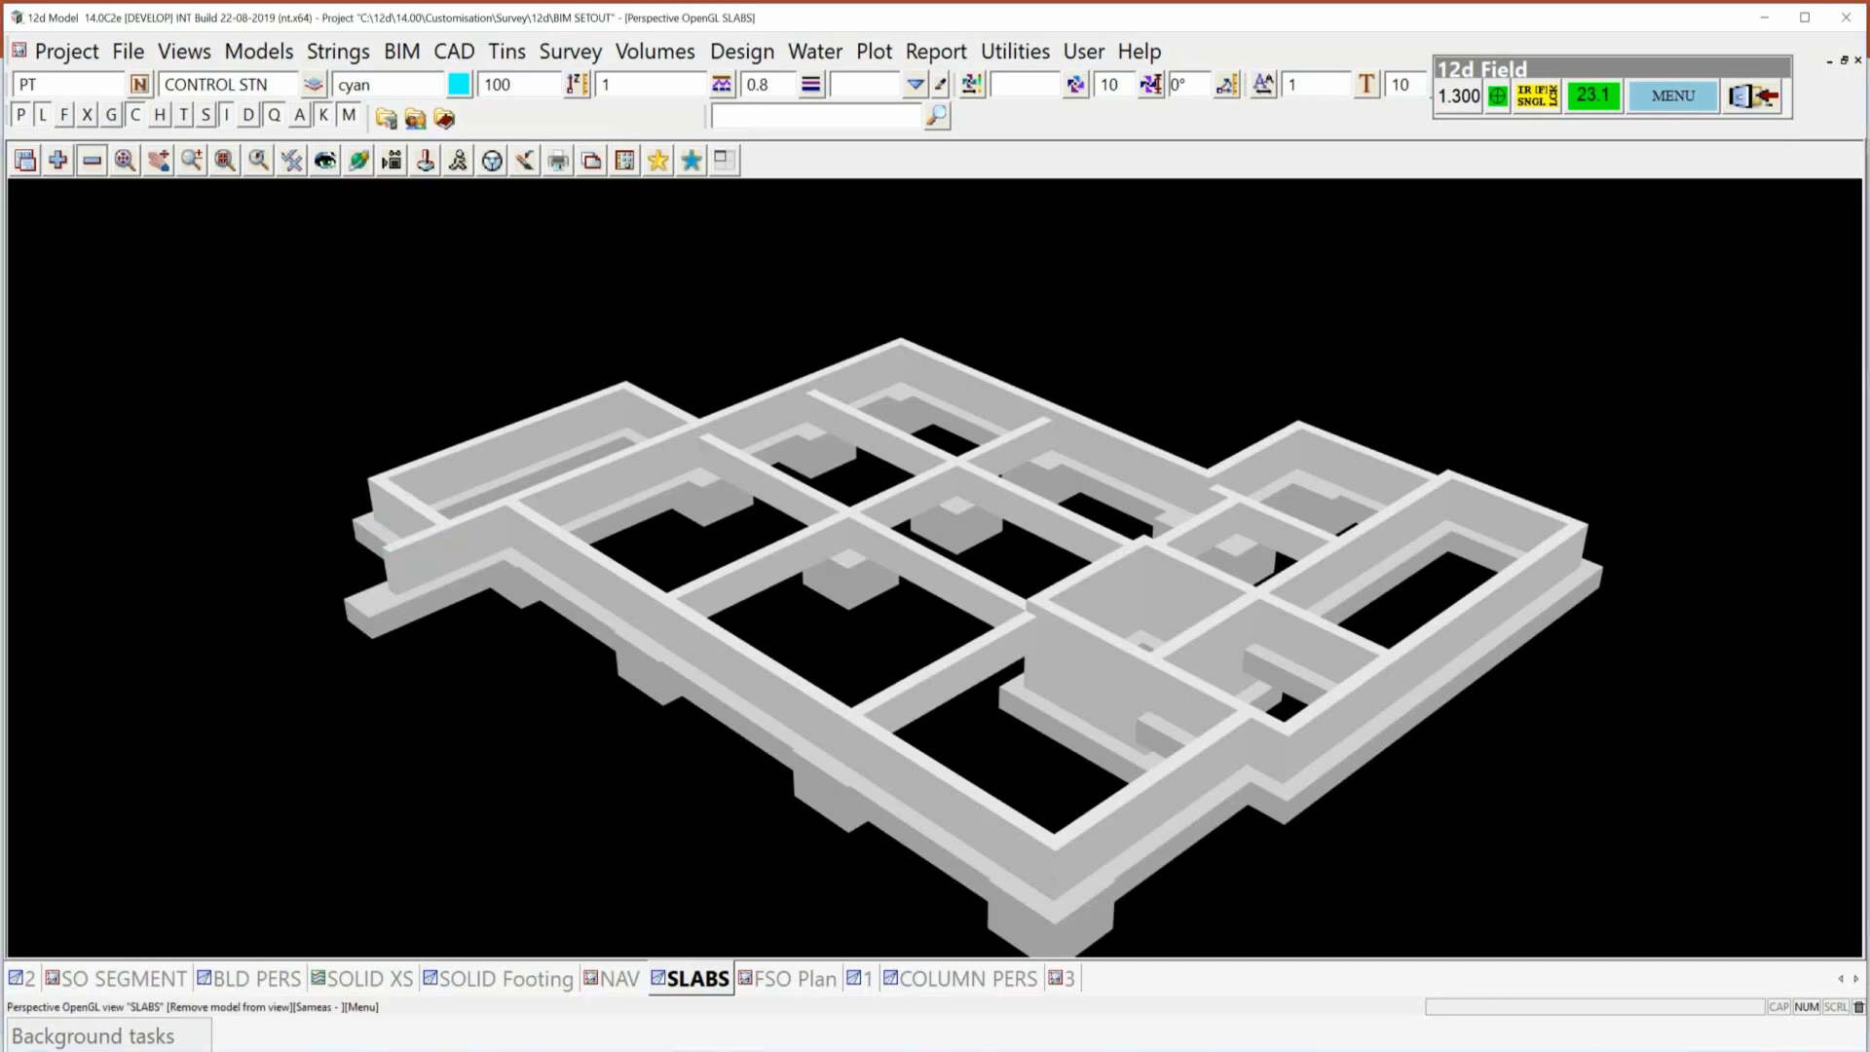
Replace the footings model in the SLABS perspective view with 00BUILD IfcFootings gg and inquire one of its triangular face strings.
left_click(92, 161)
double_click(191, 260)
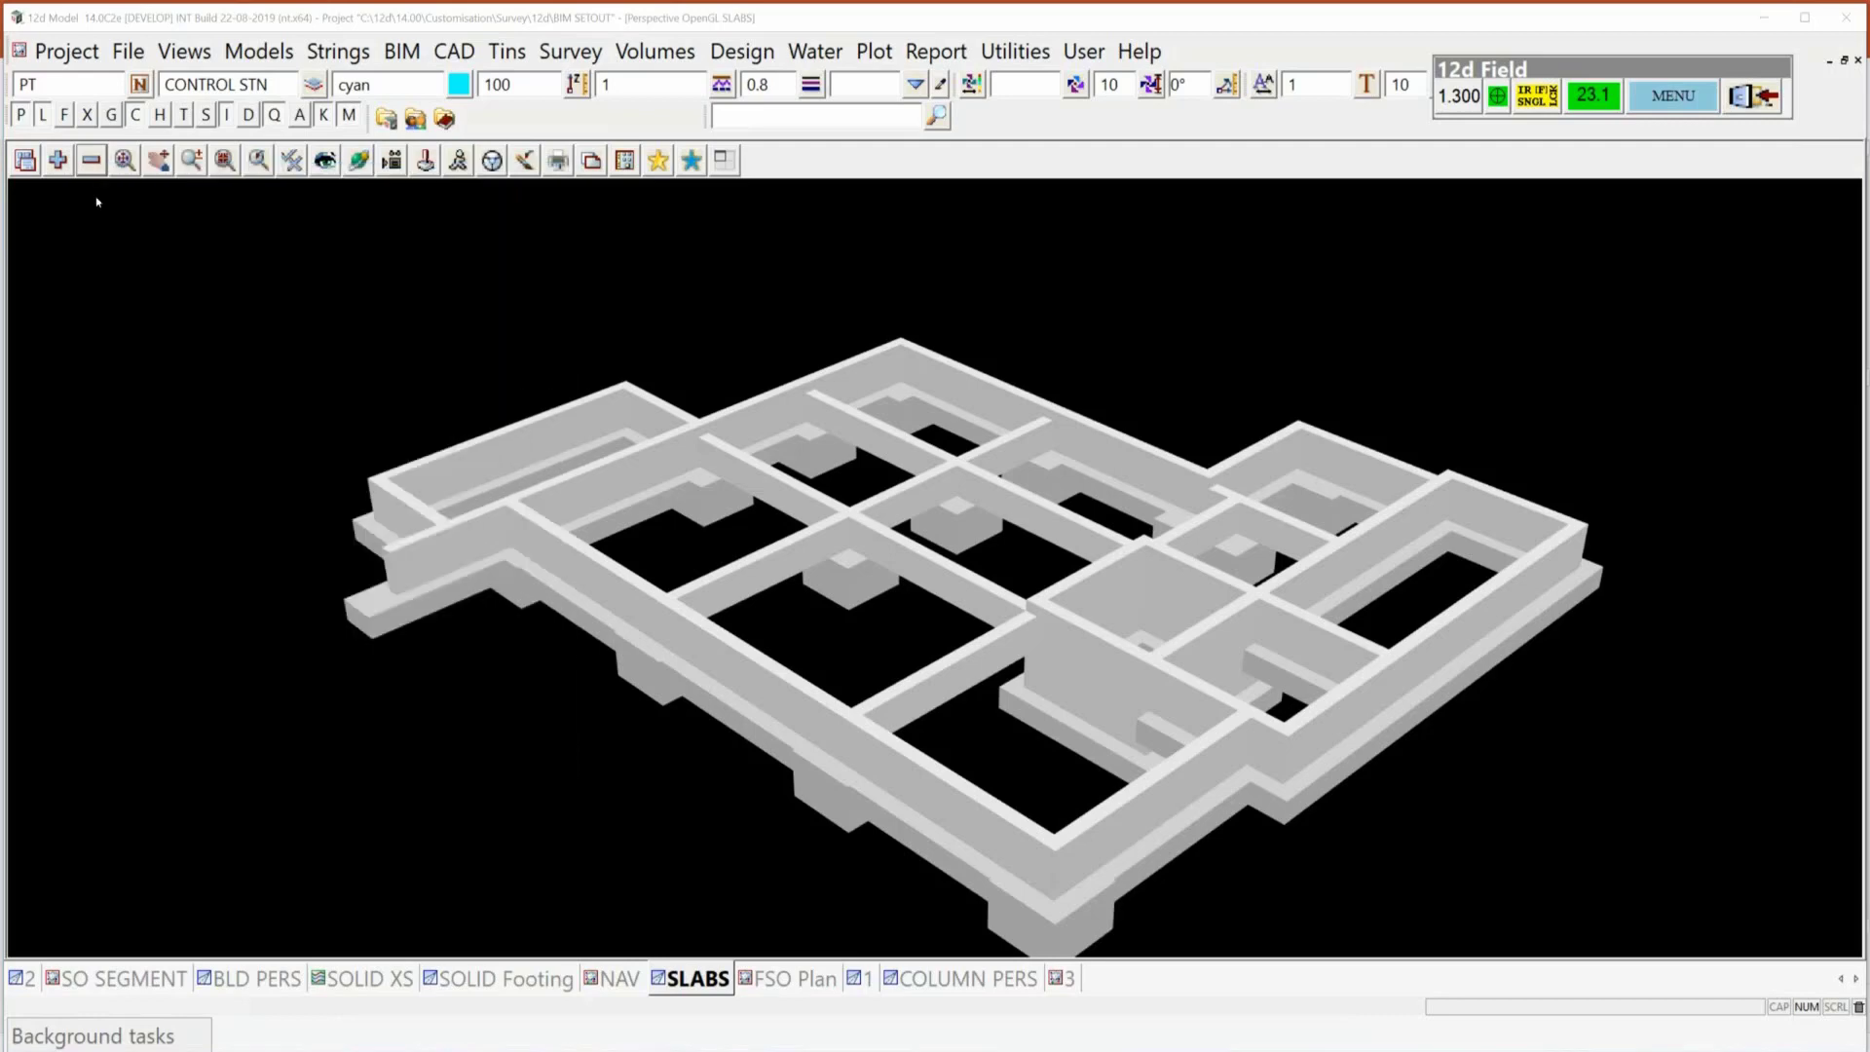
left_click(59, 160)
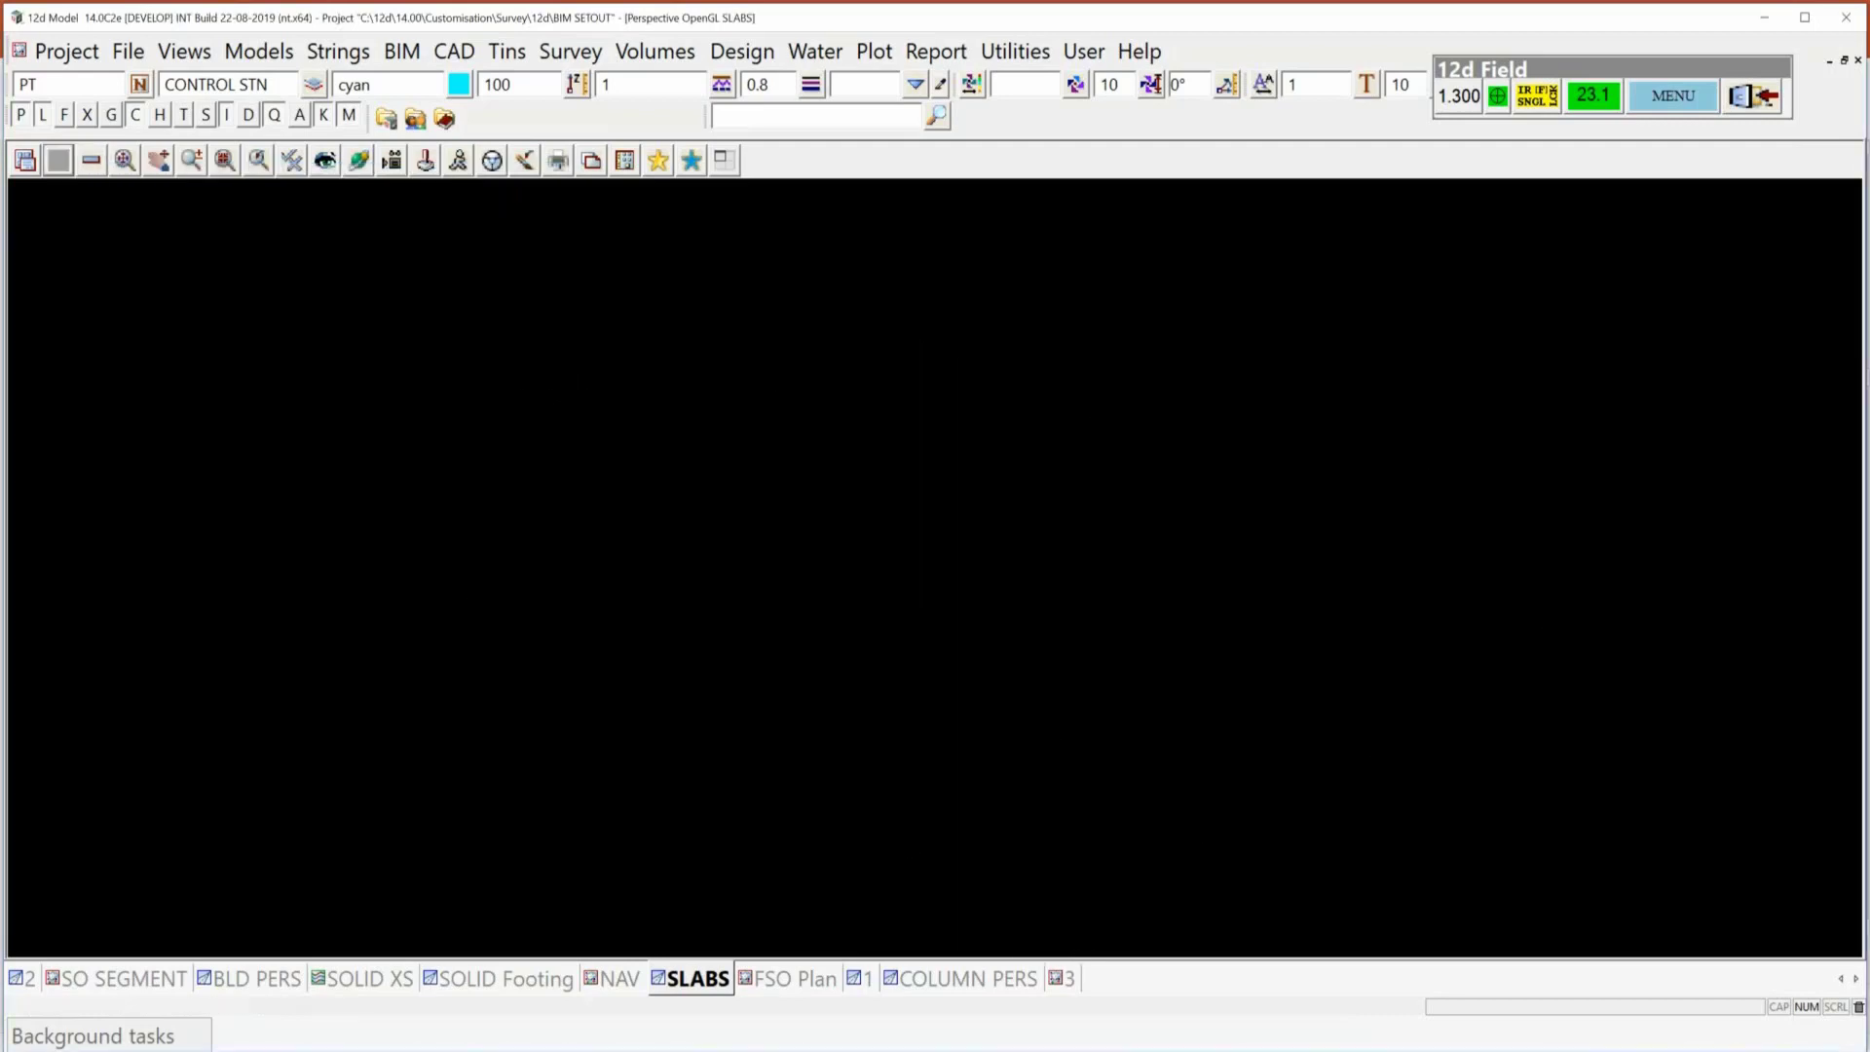
scroll(174, 652, "down", 2)
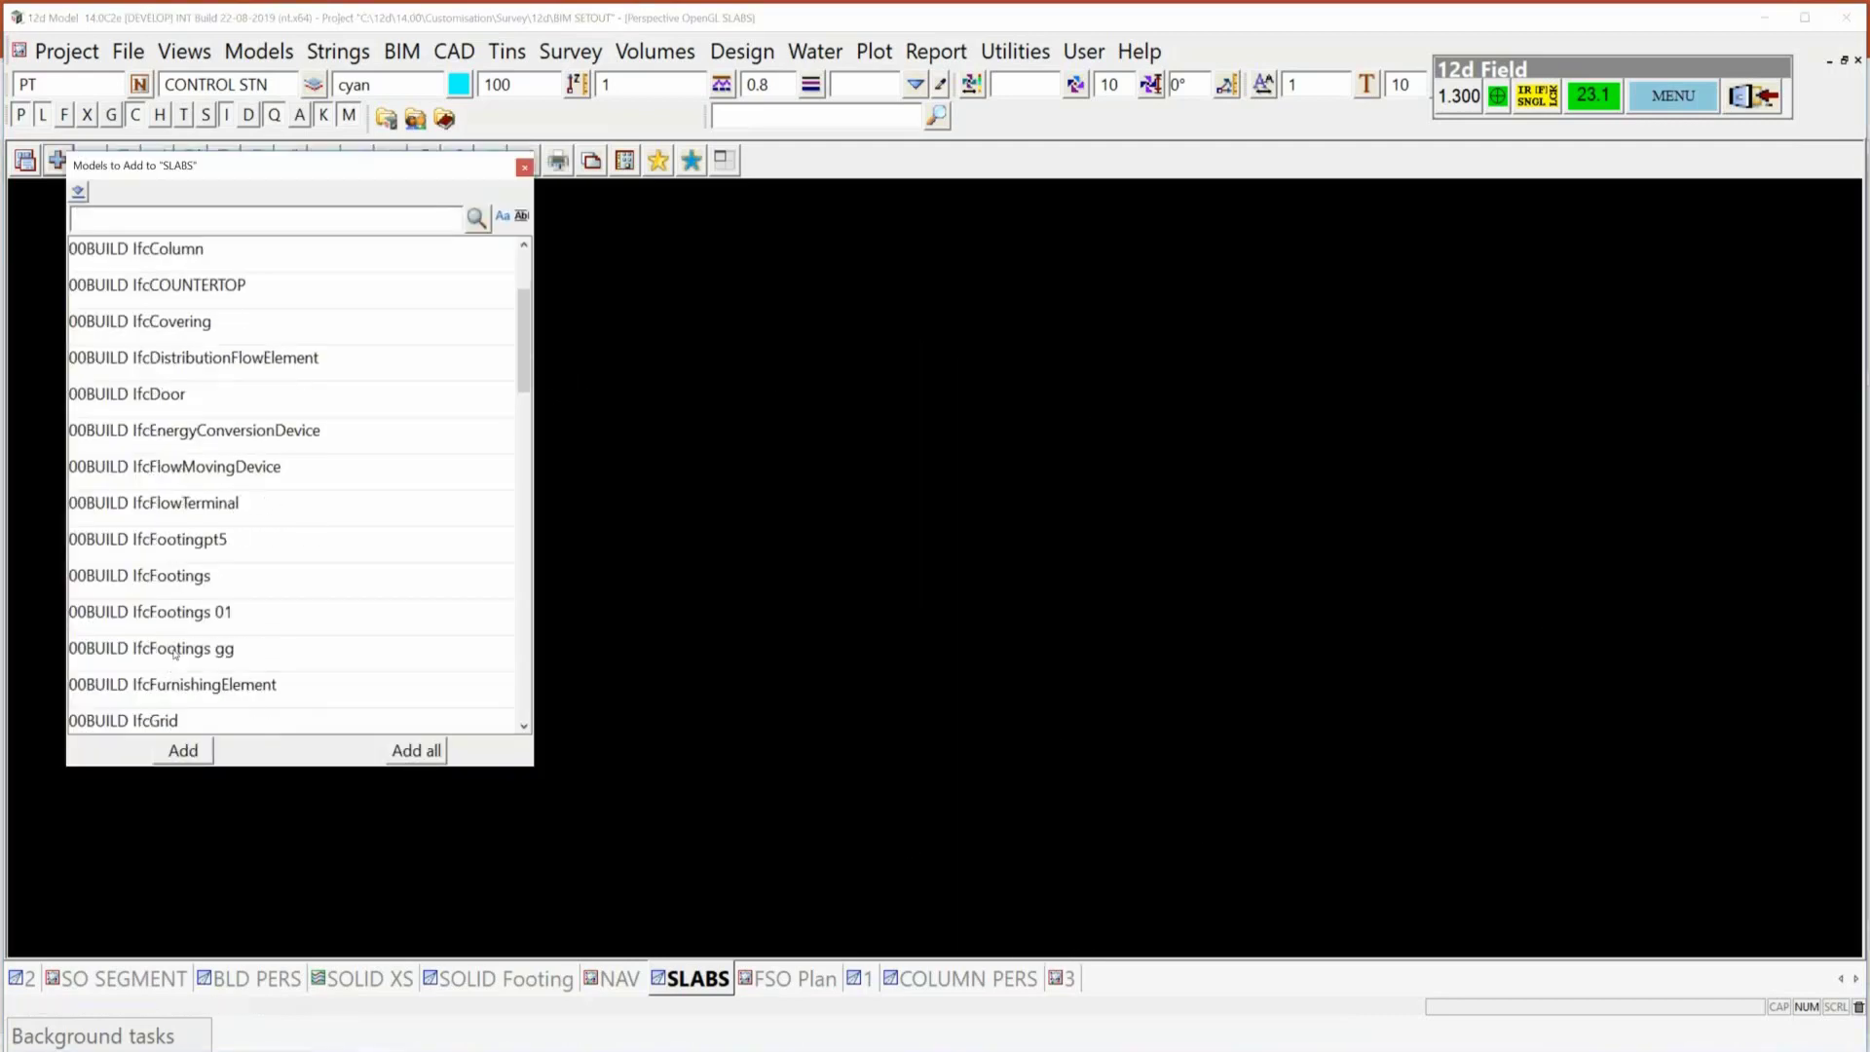
double_click(175, 648)
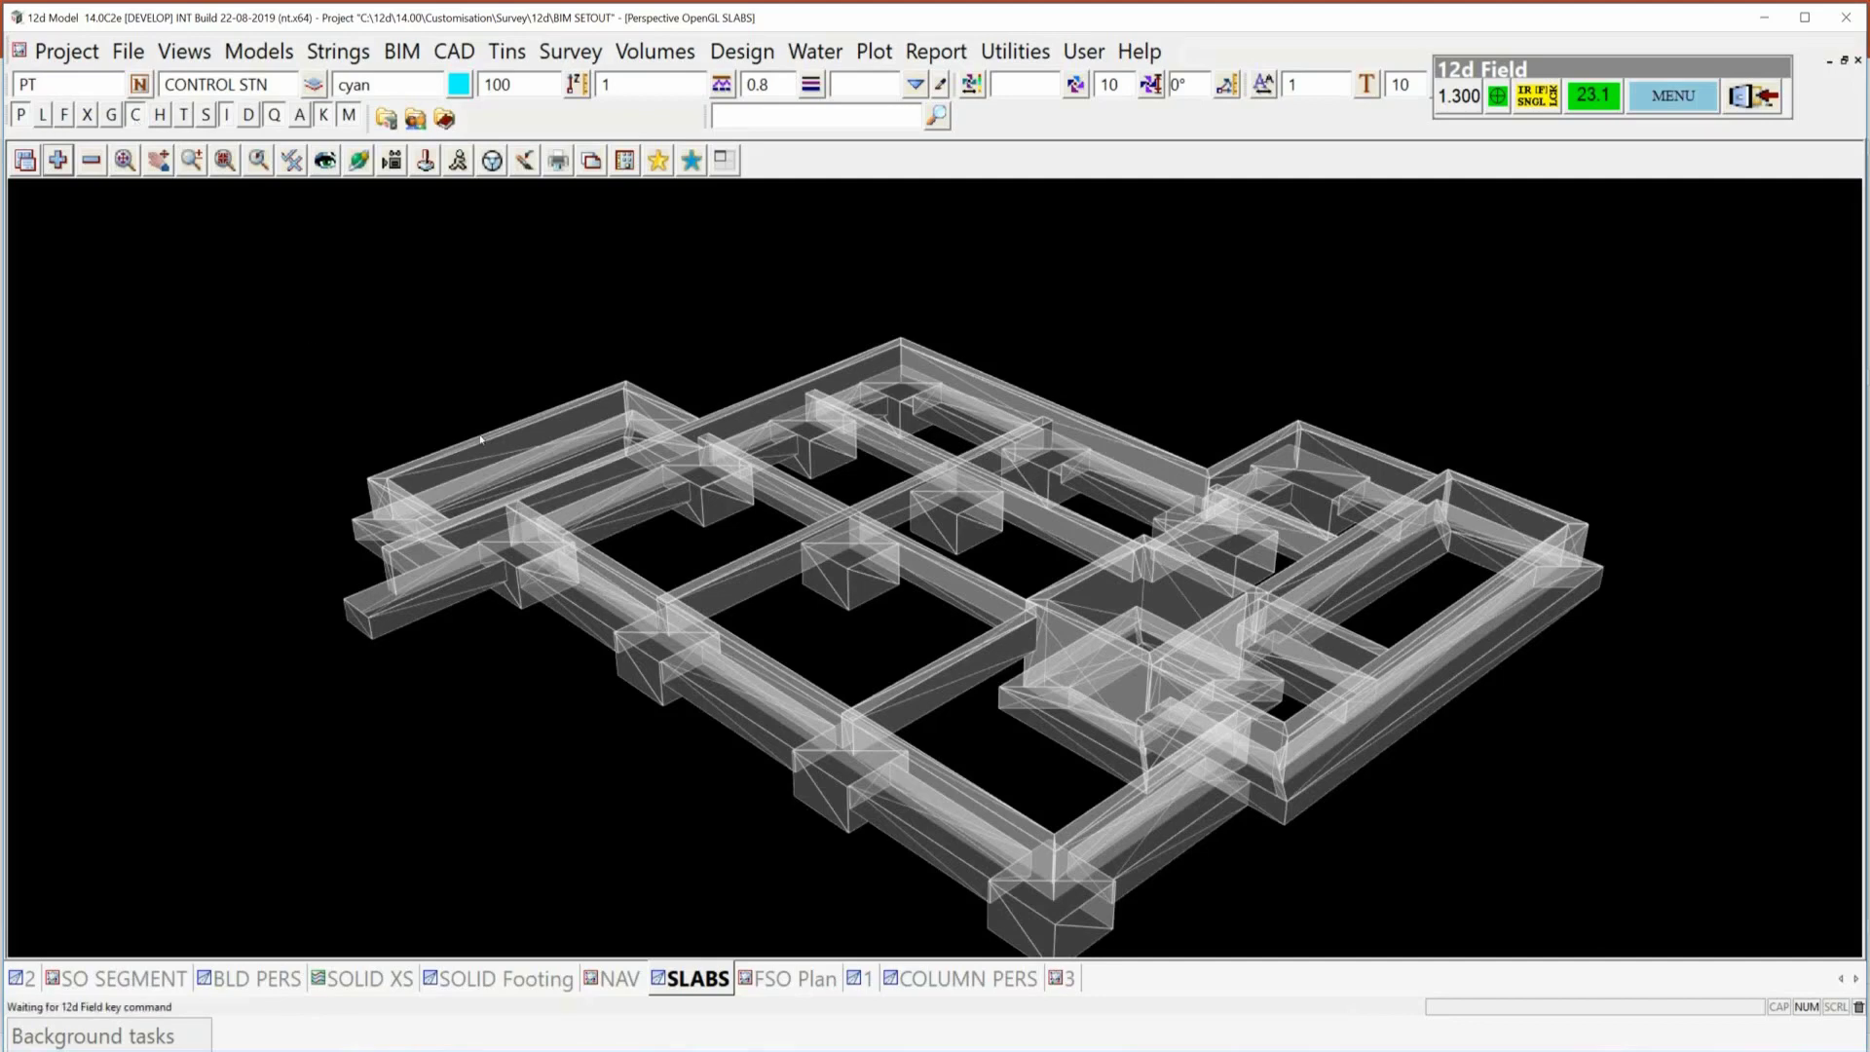
key("F2")
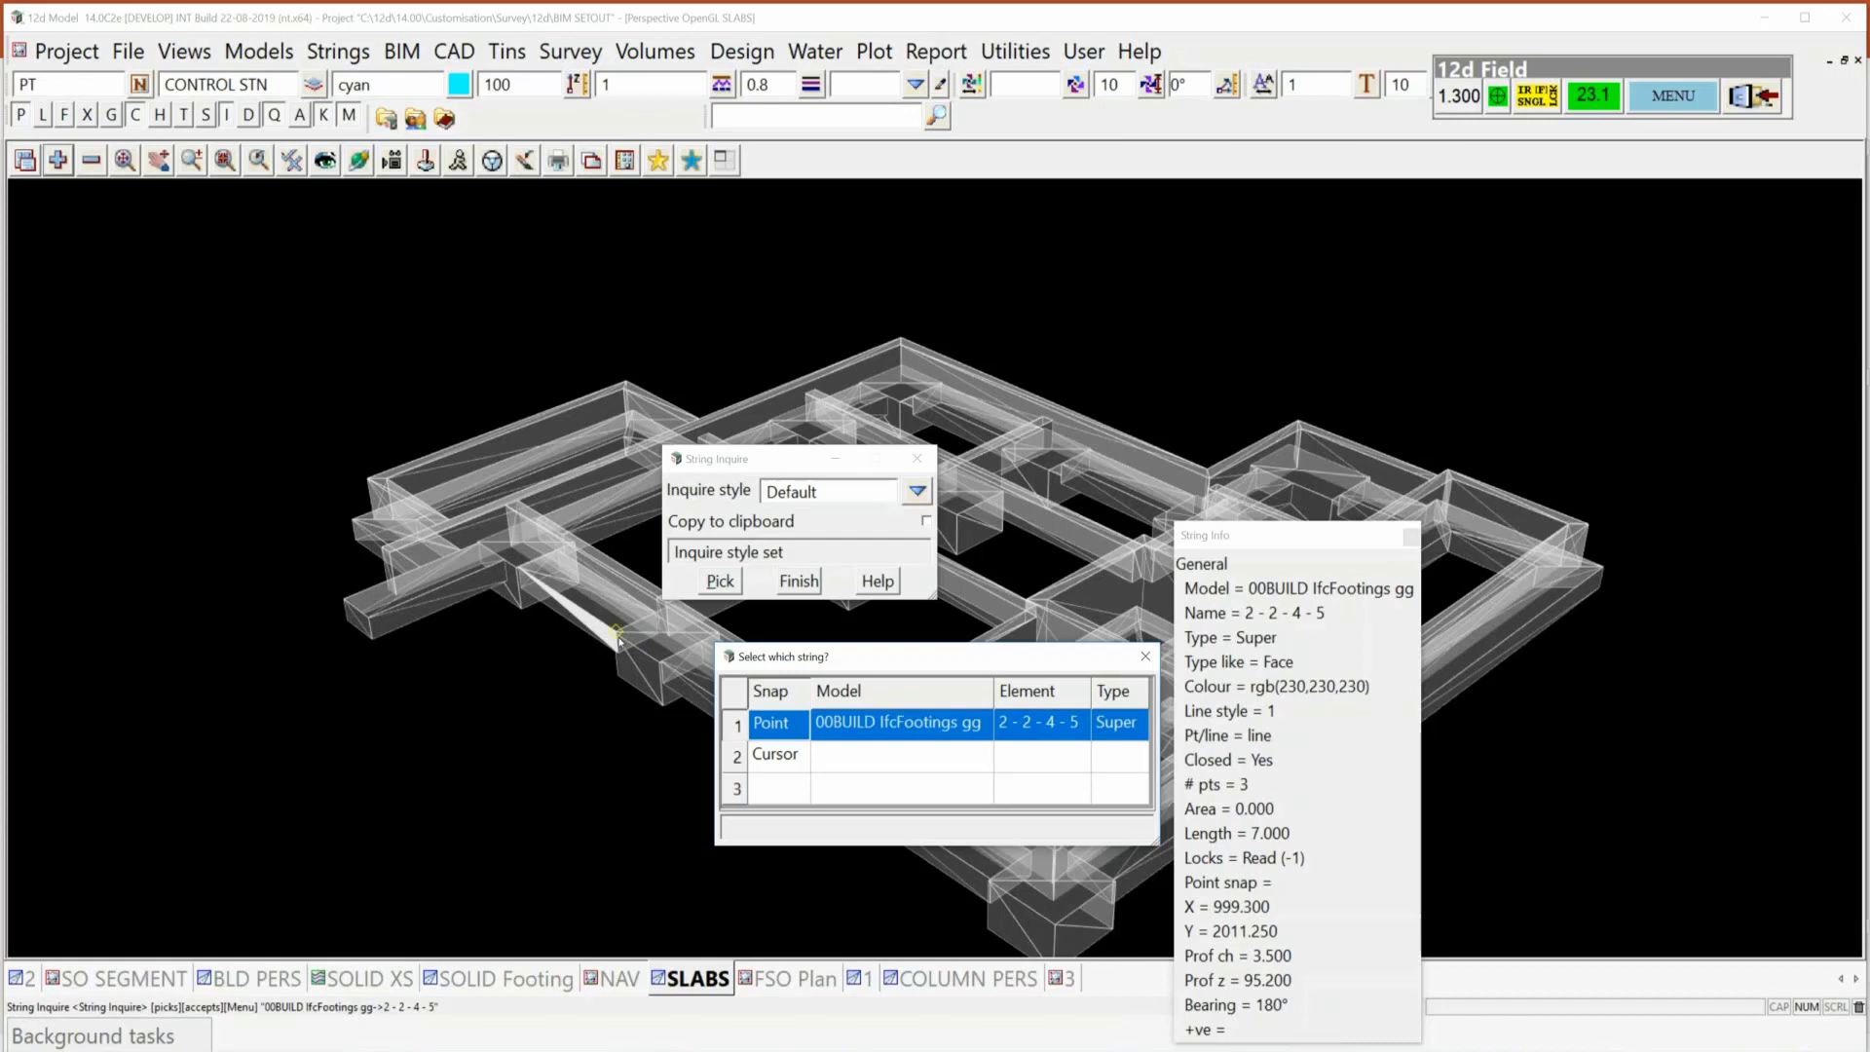
left_click(801, 582)
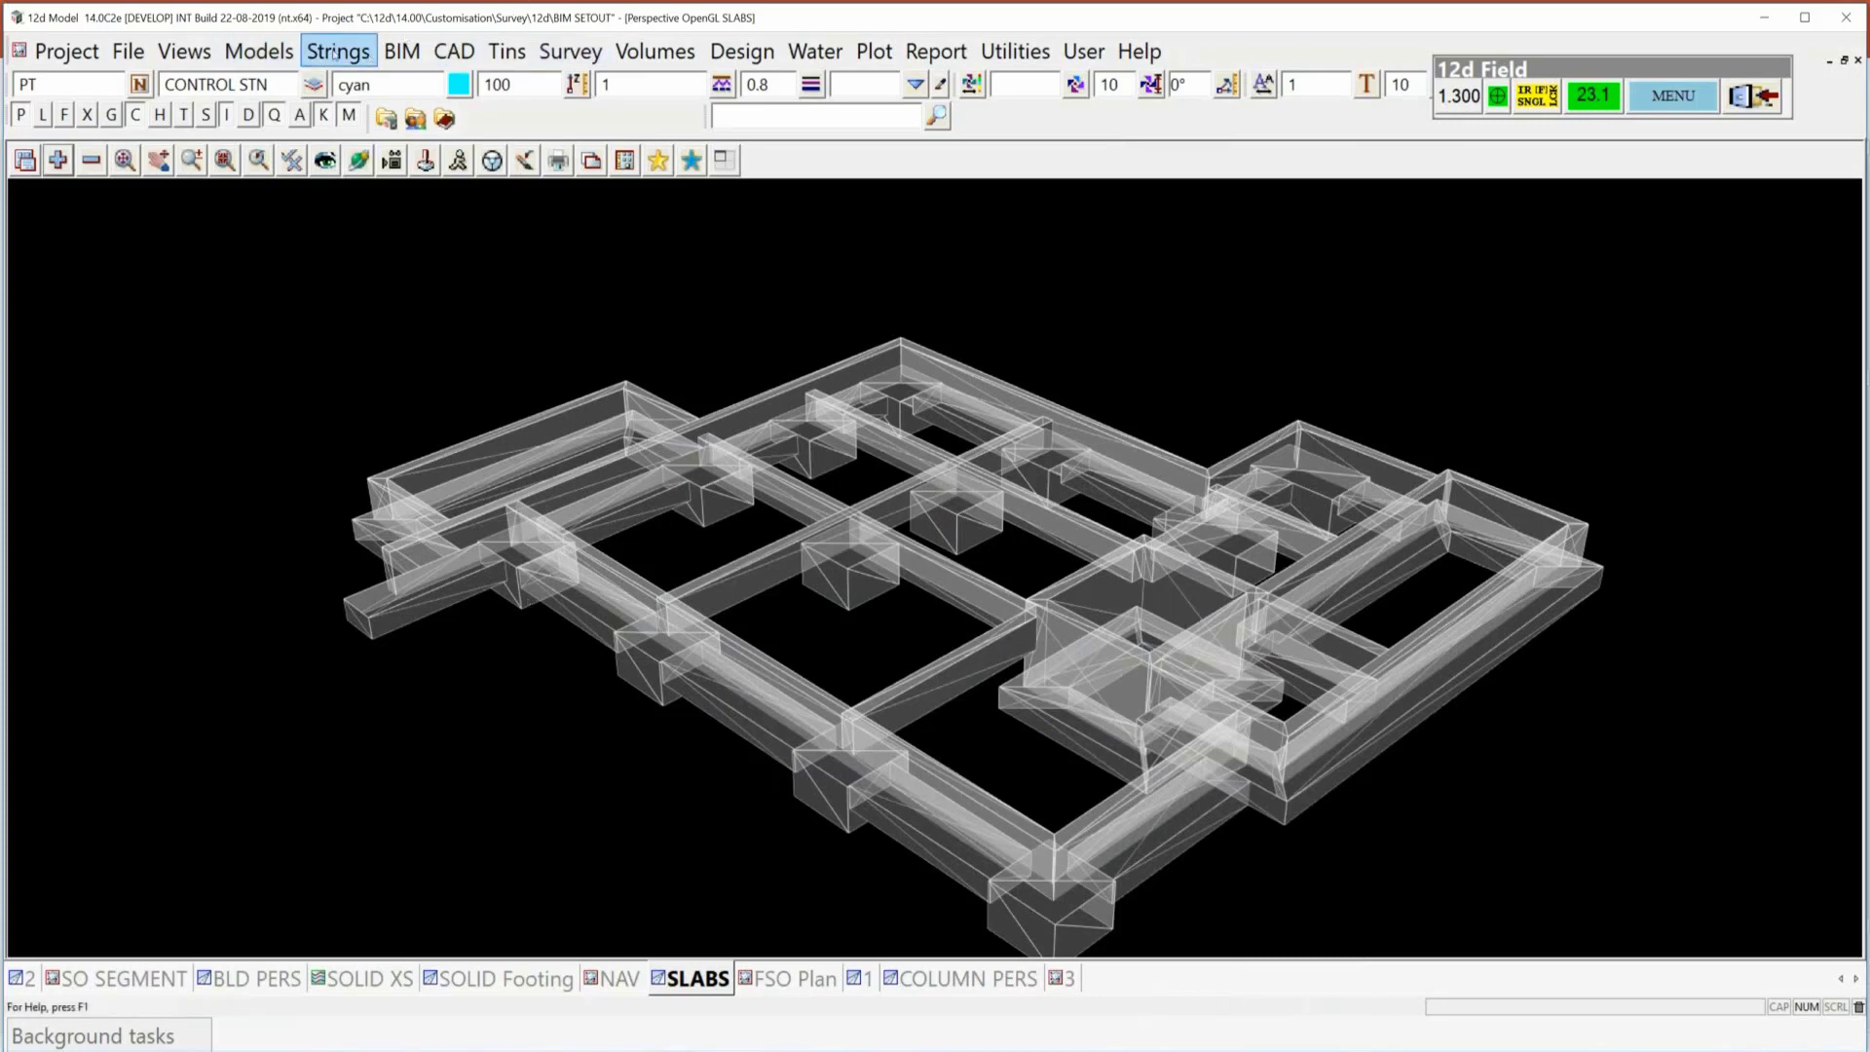
Set up a trimesh height contour with 00BUILD IfcFootings as the source and 001GW edge as the output model.
left_click(402, 52)
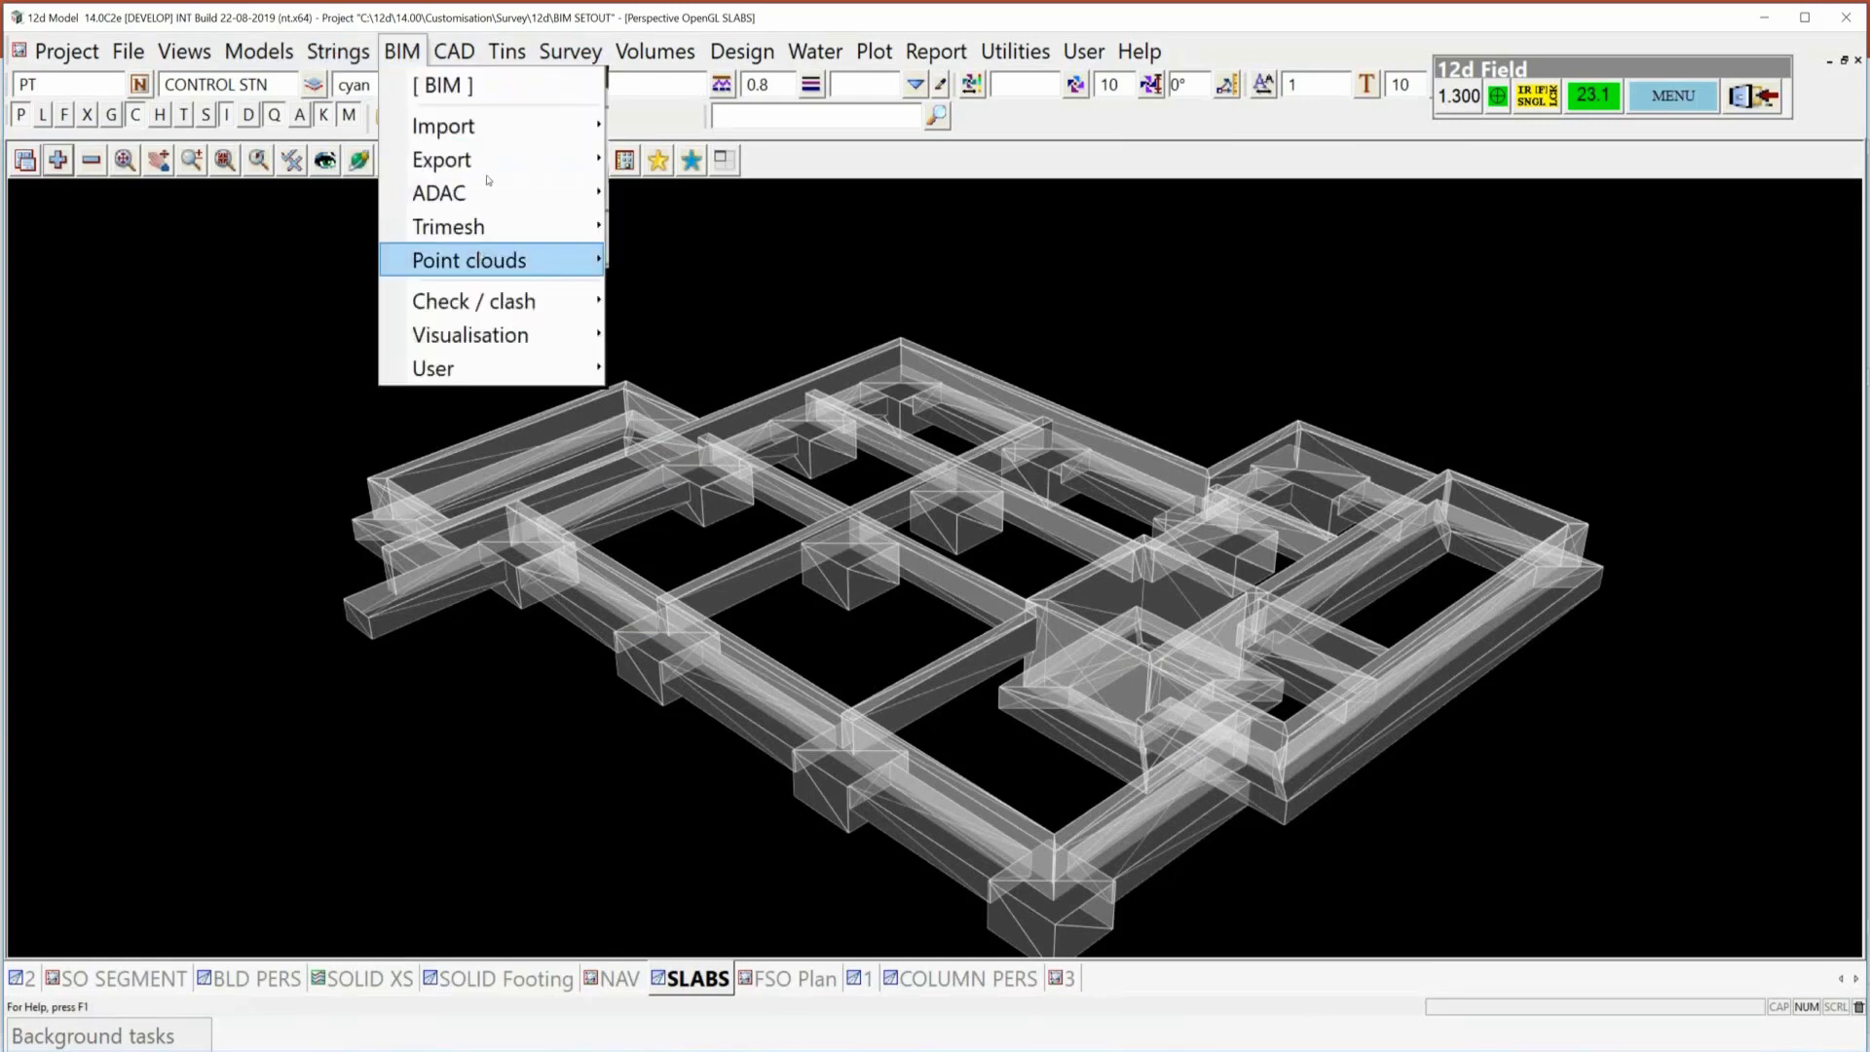
mouse_move(466, 230)
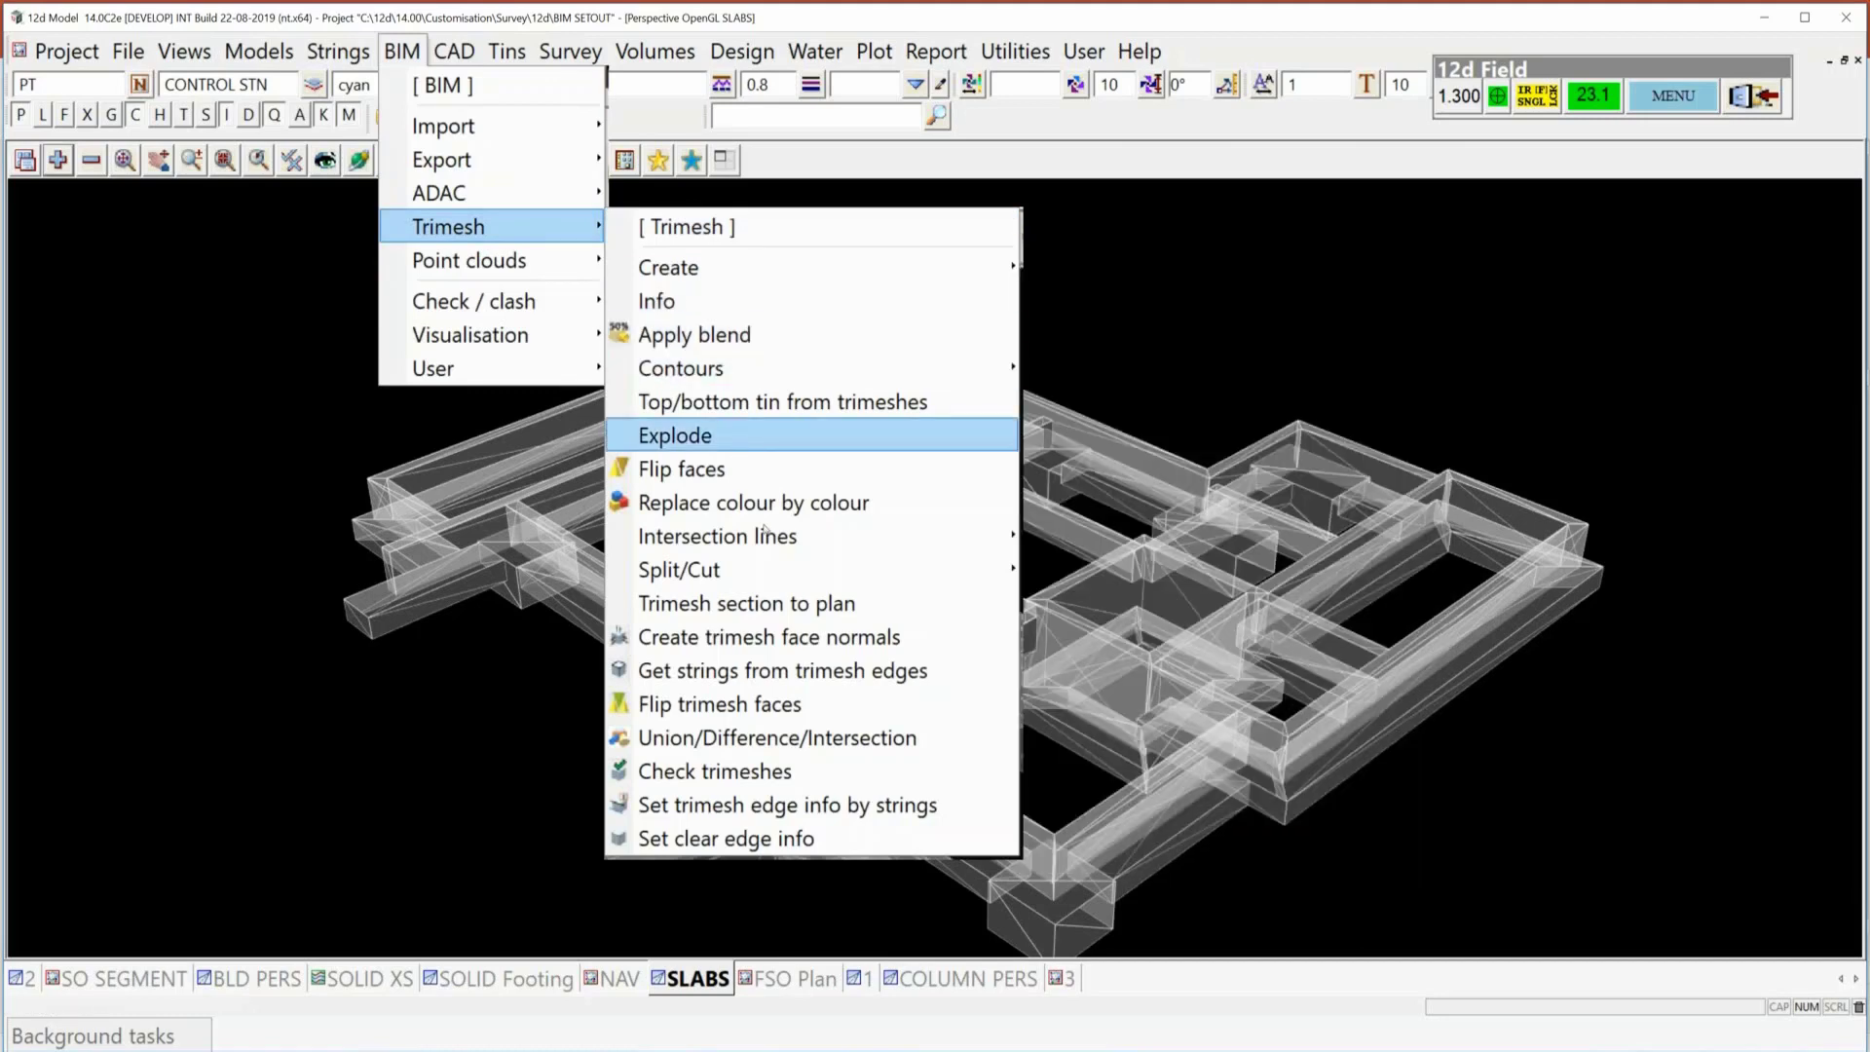
mouse_move(720, 369)
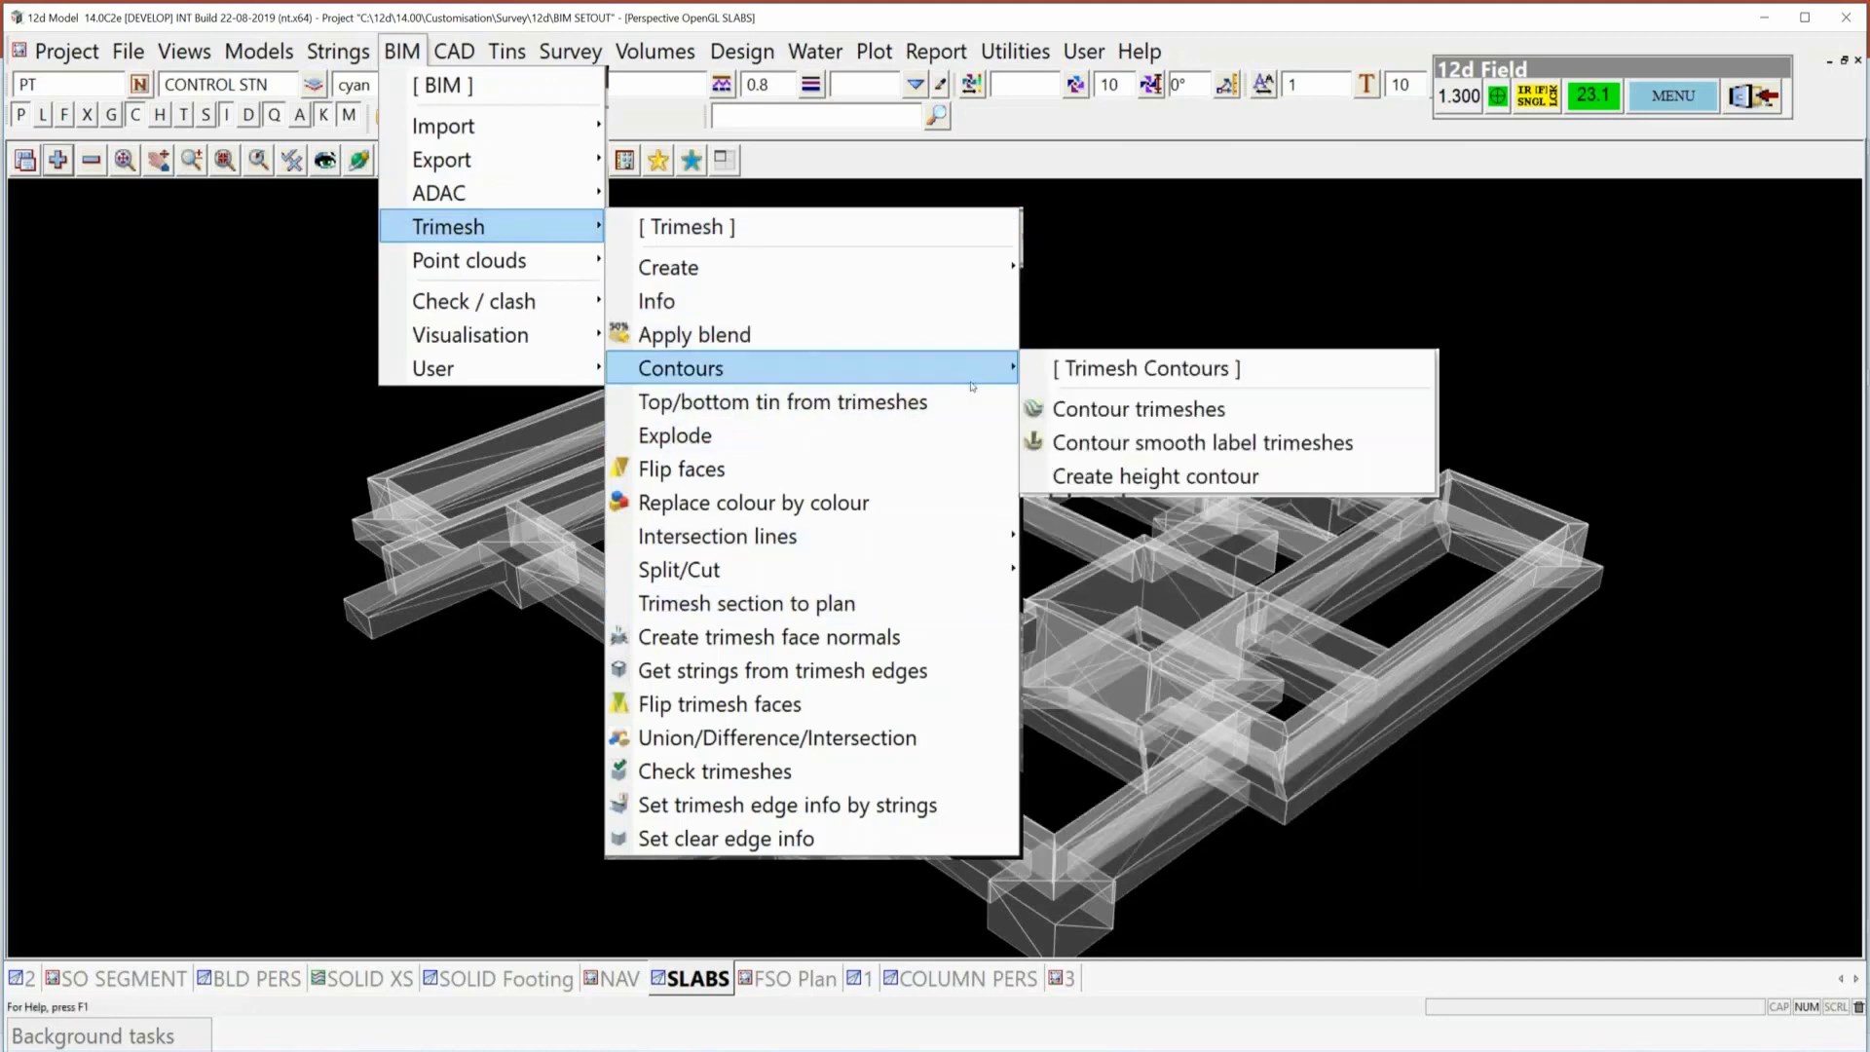
left_click(1138, 479)
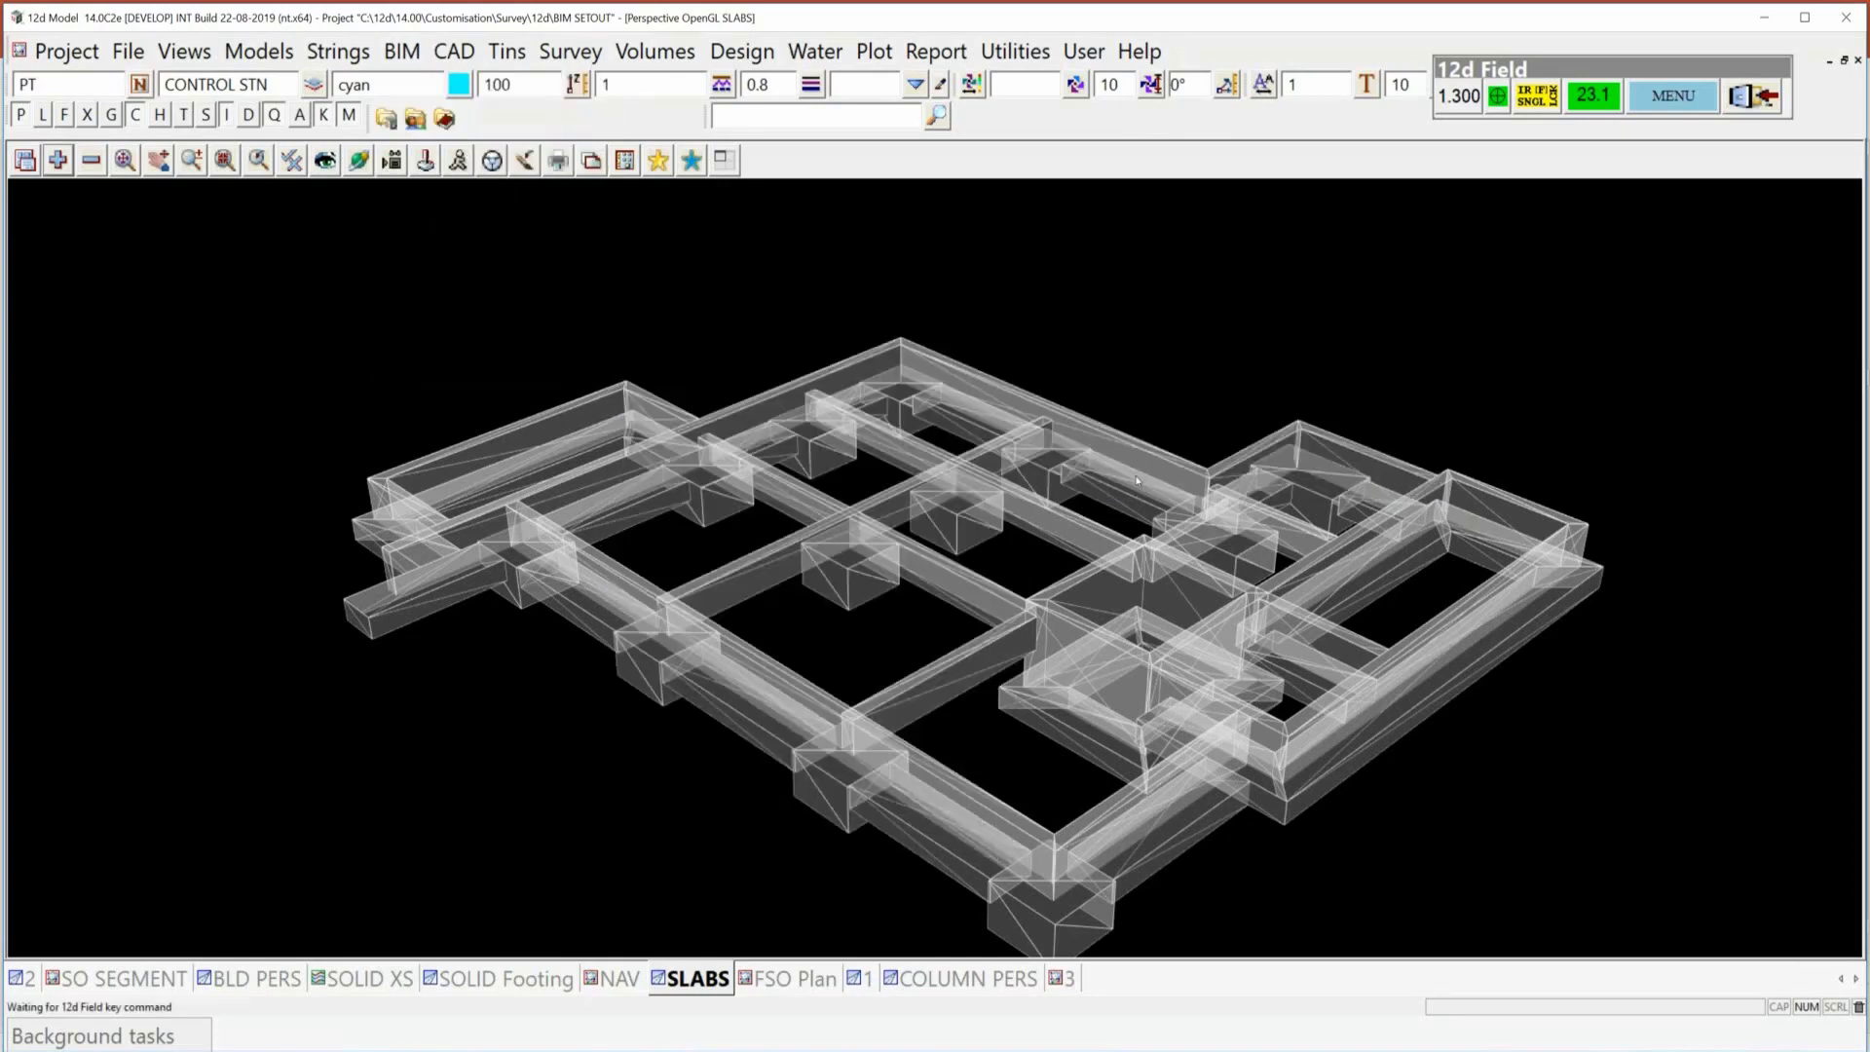
left_click_drag(1227, 481, 136, 214)
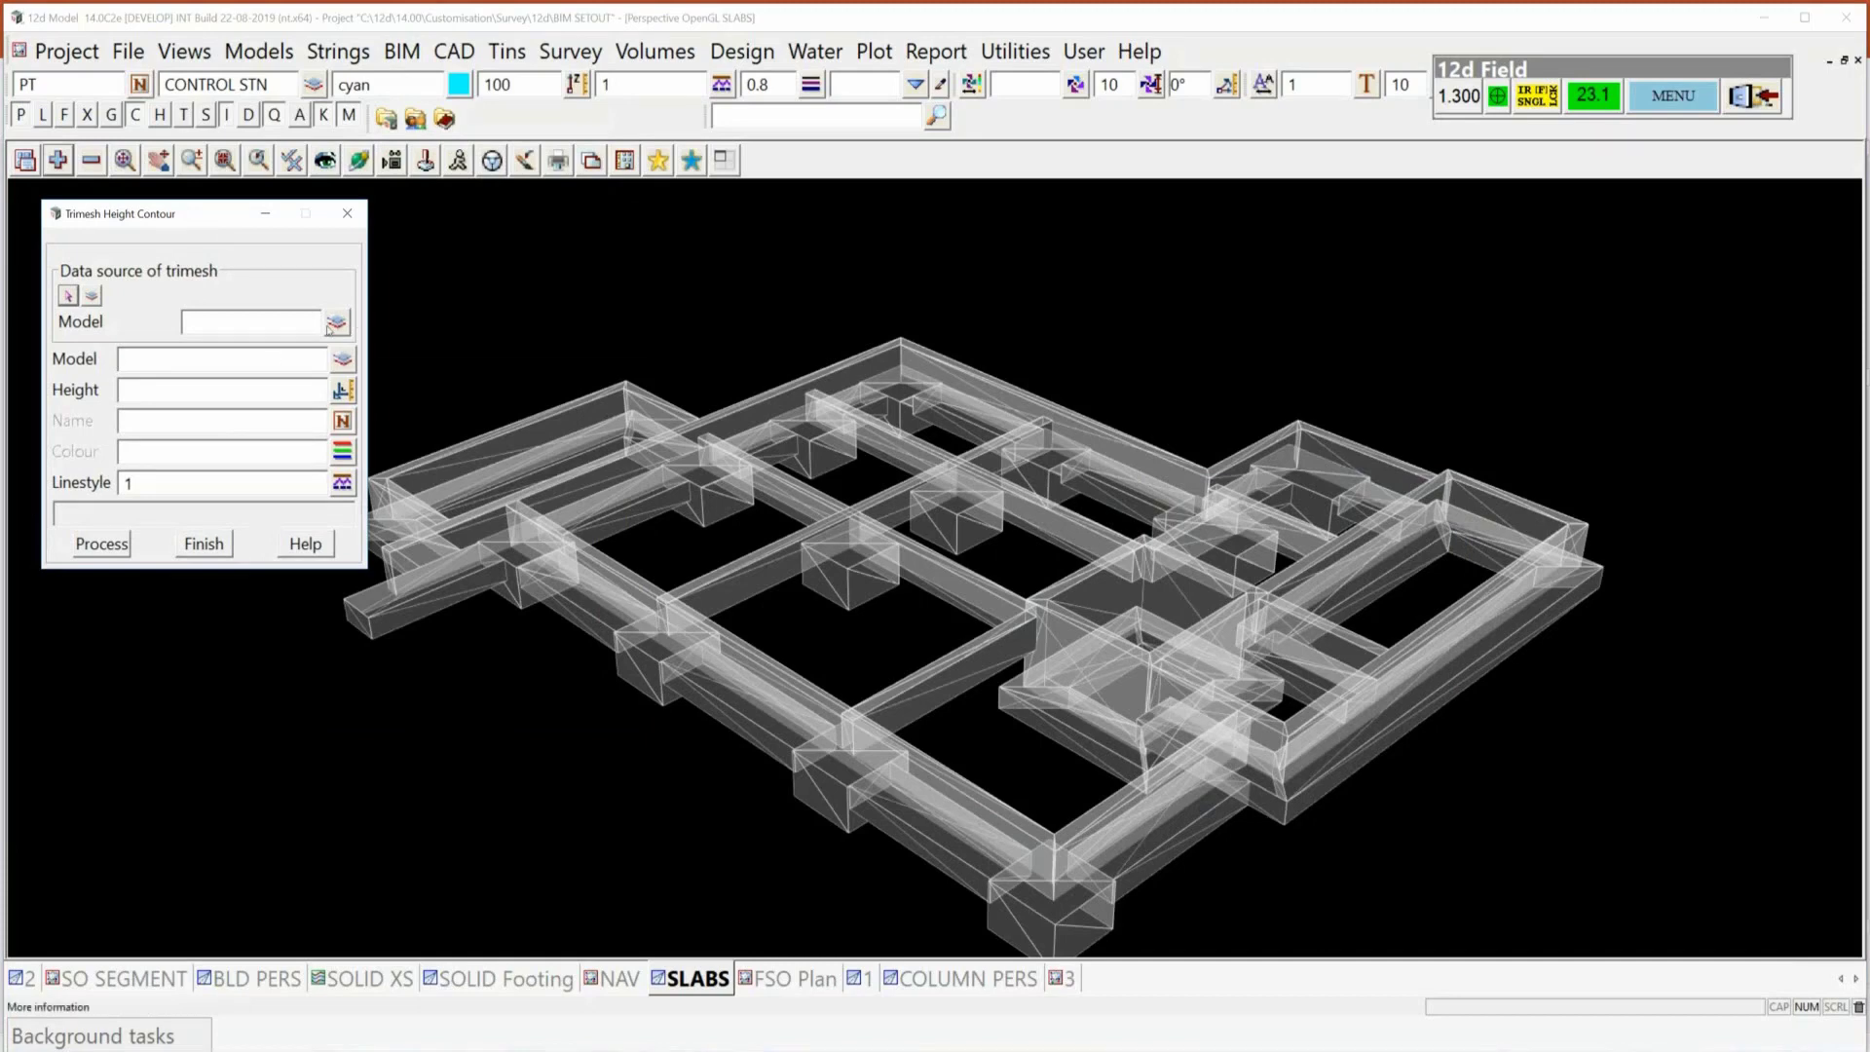
left_click(342, 358)
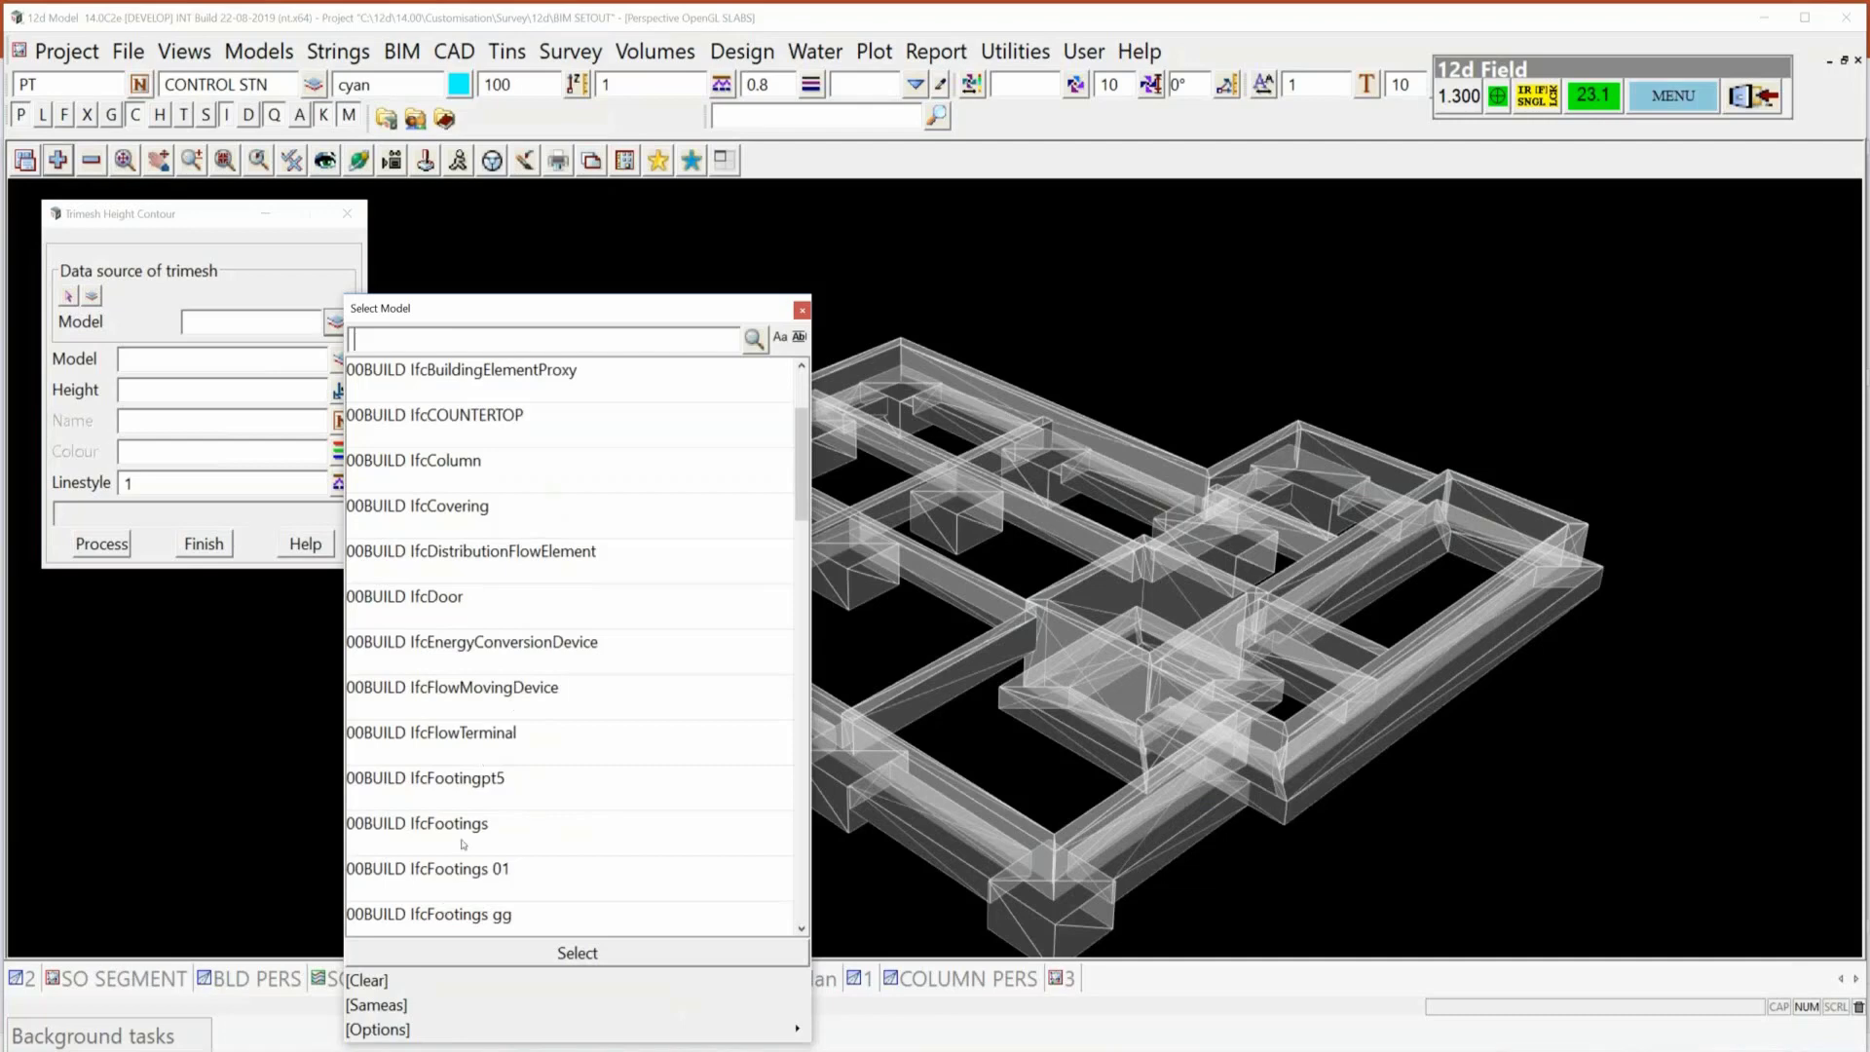
left_click(476, 844)
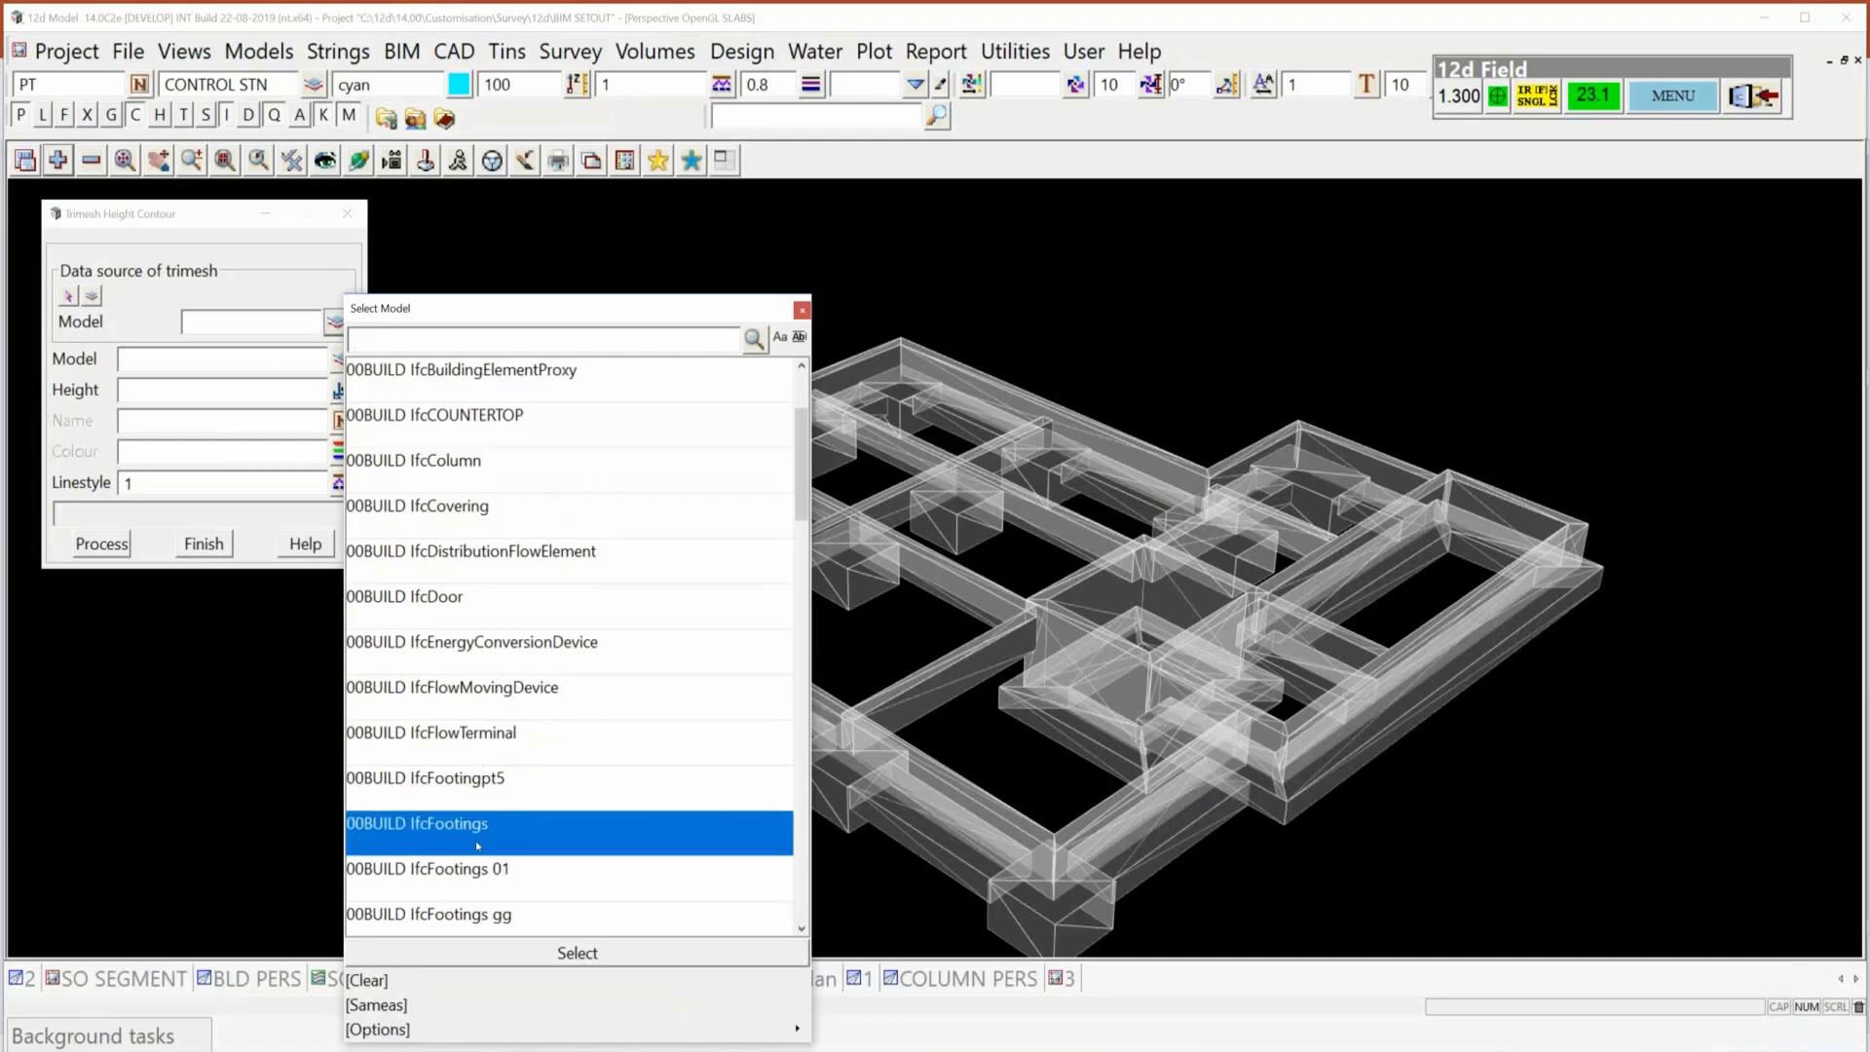
left_click(576, 952)
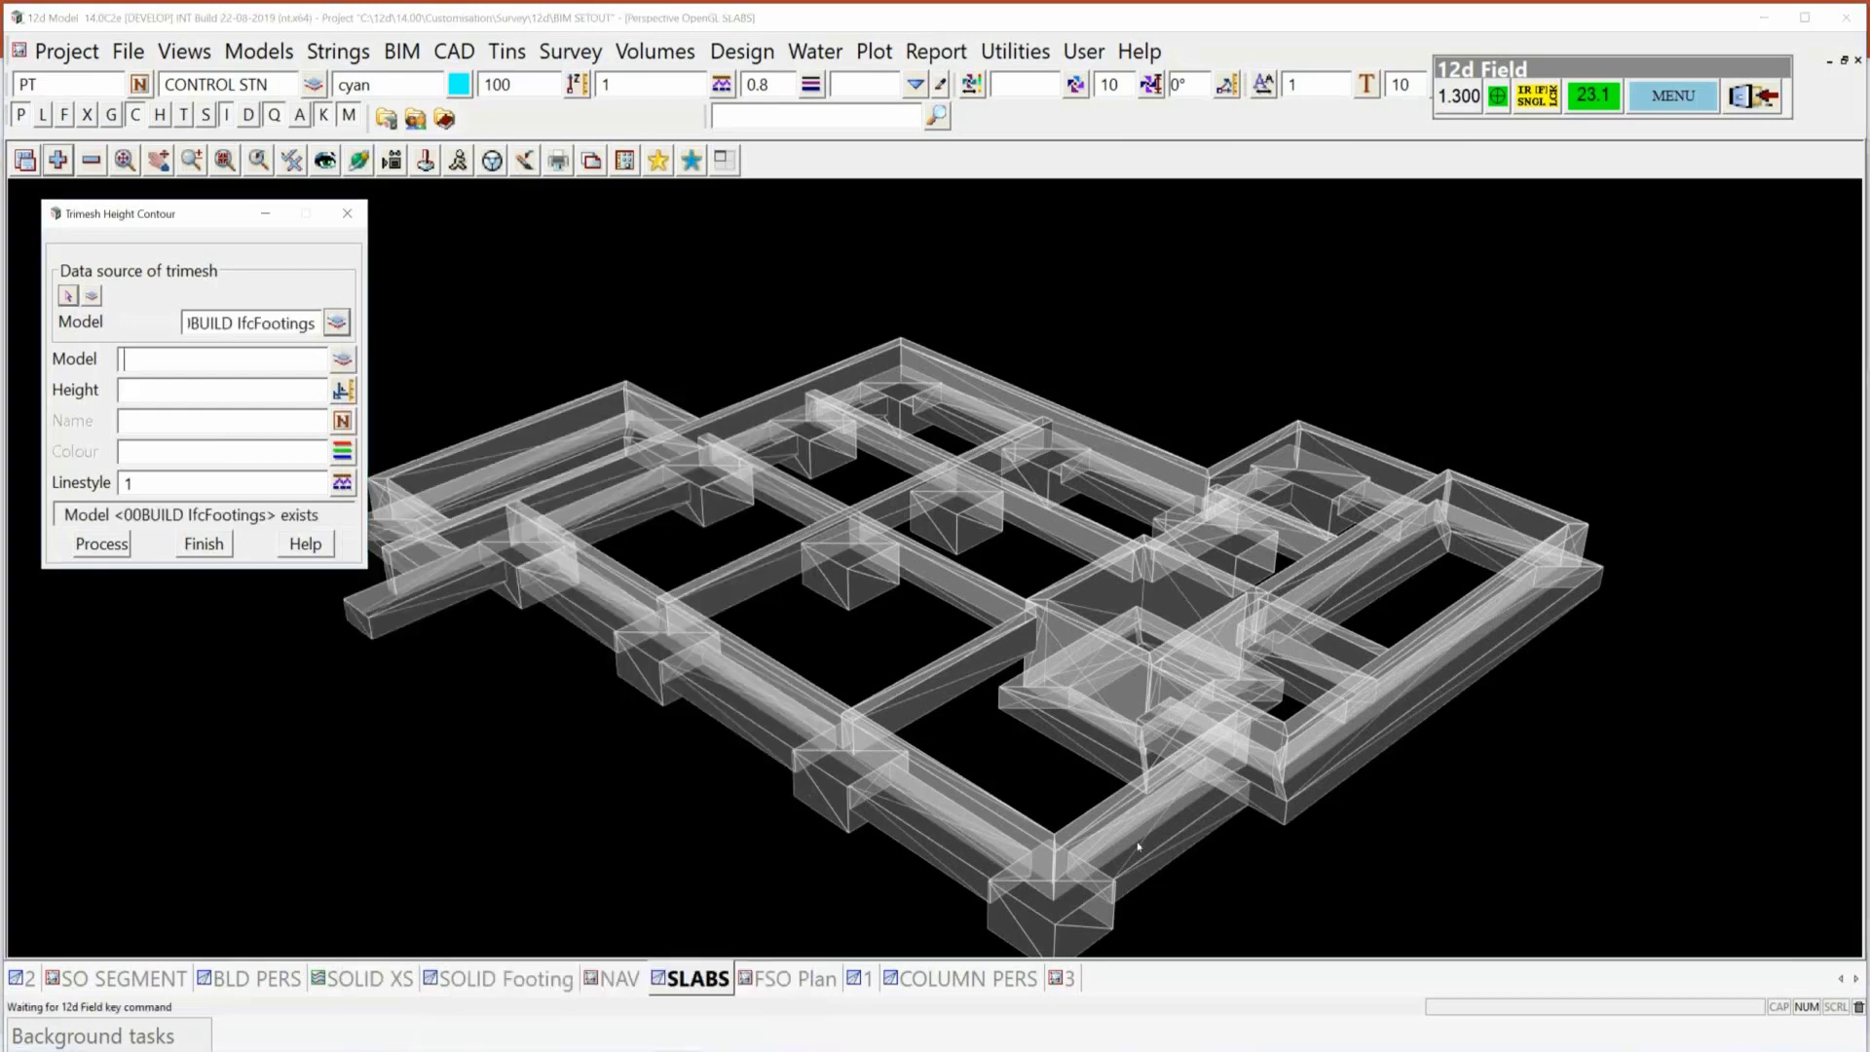
type("001GW edge")
Inquire the level at the top corner of the footing wall and set the contour height to 96.199.
key("F2")
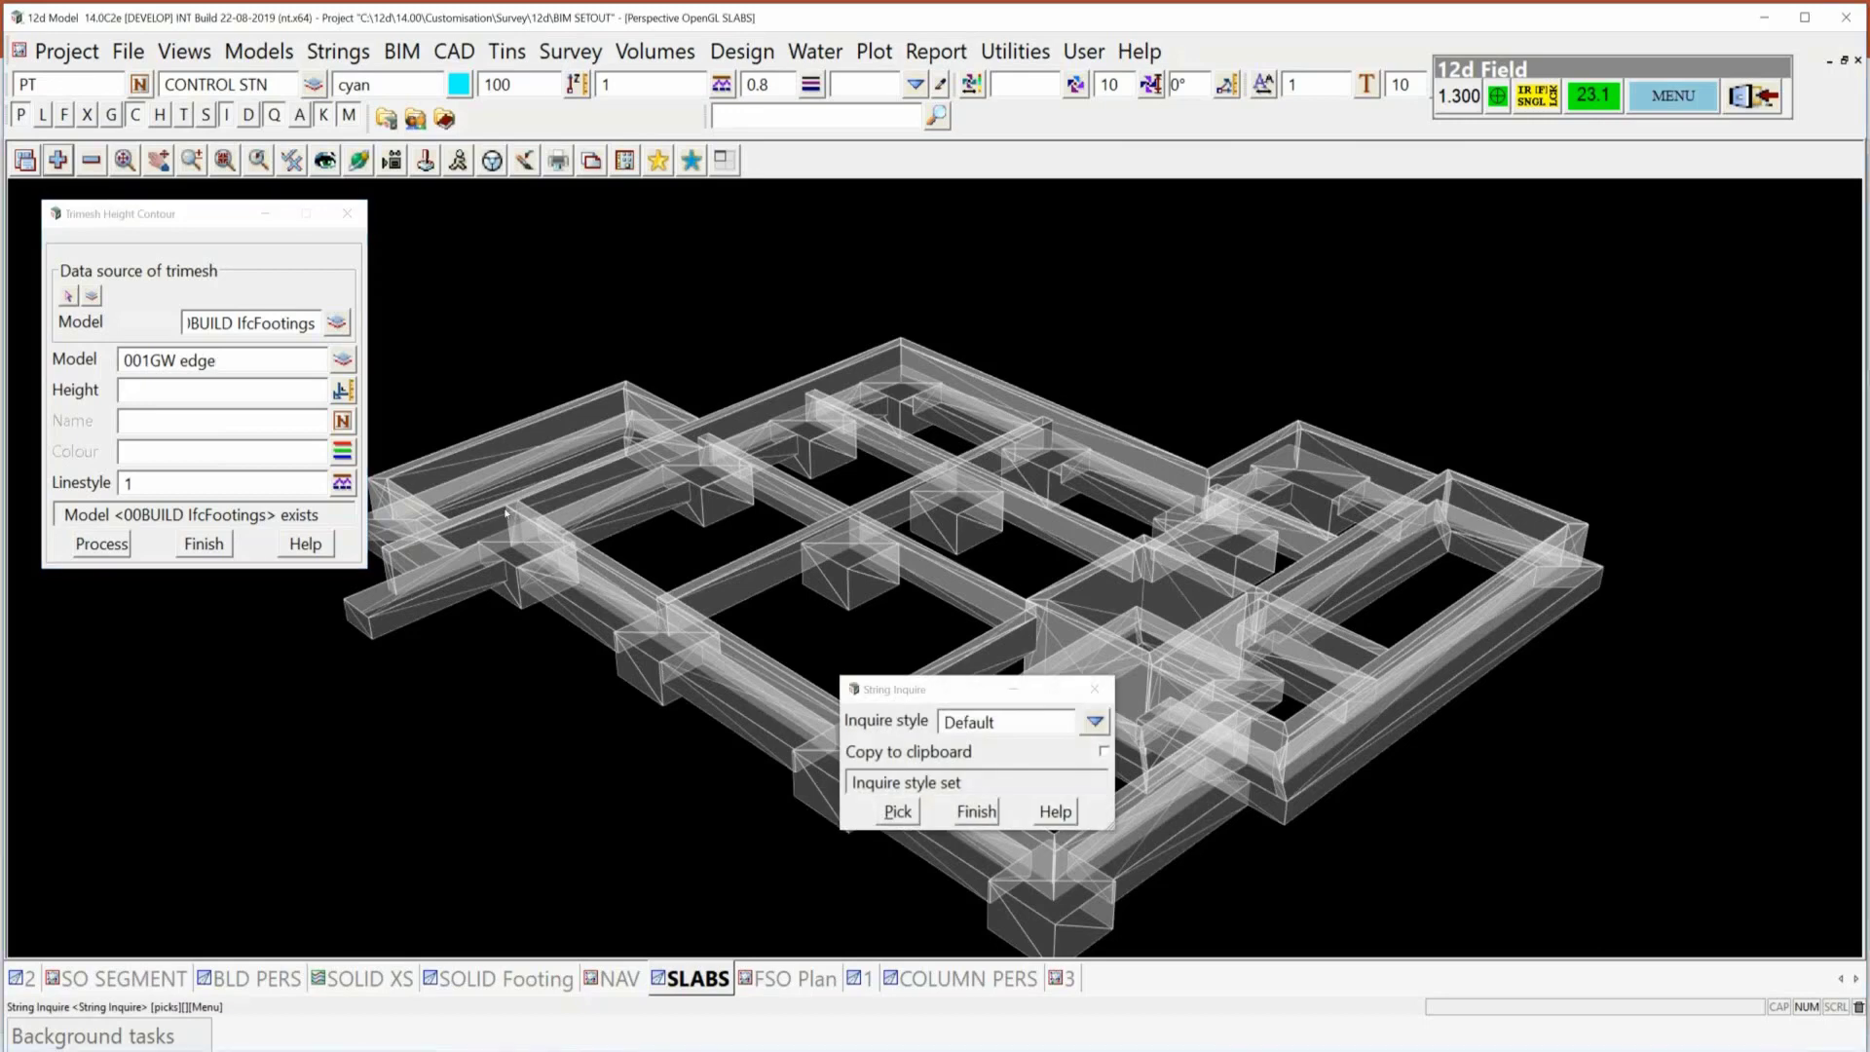
left_click(506, 511)
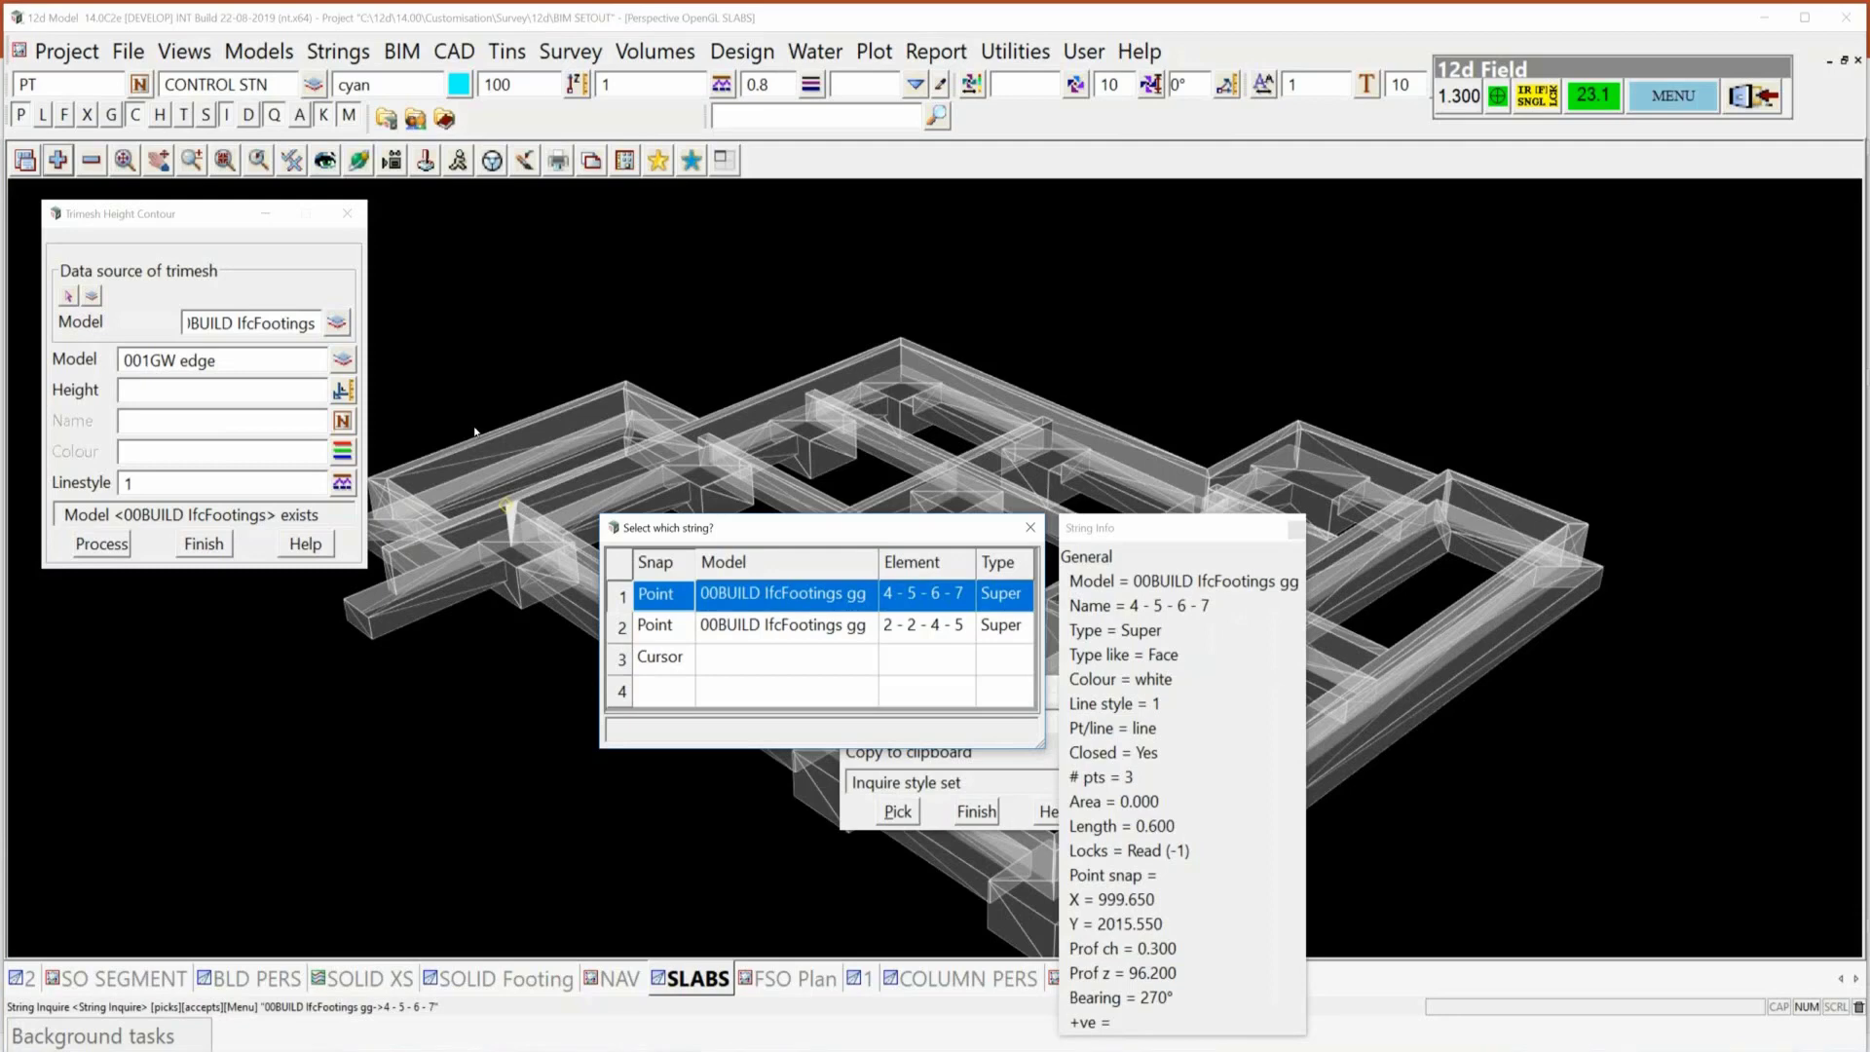
left_click(66, 482)
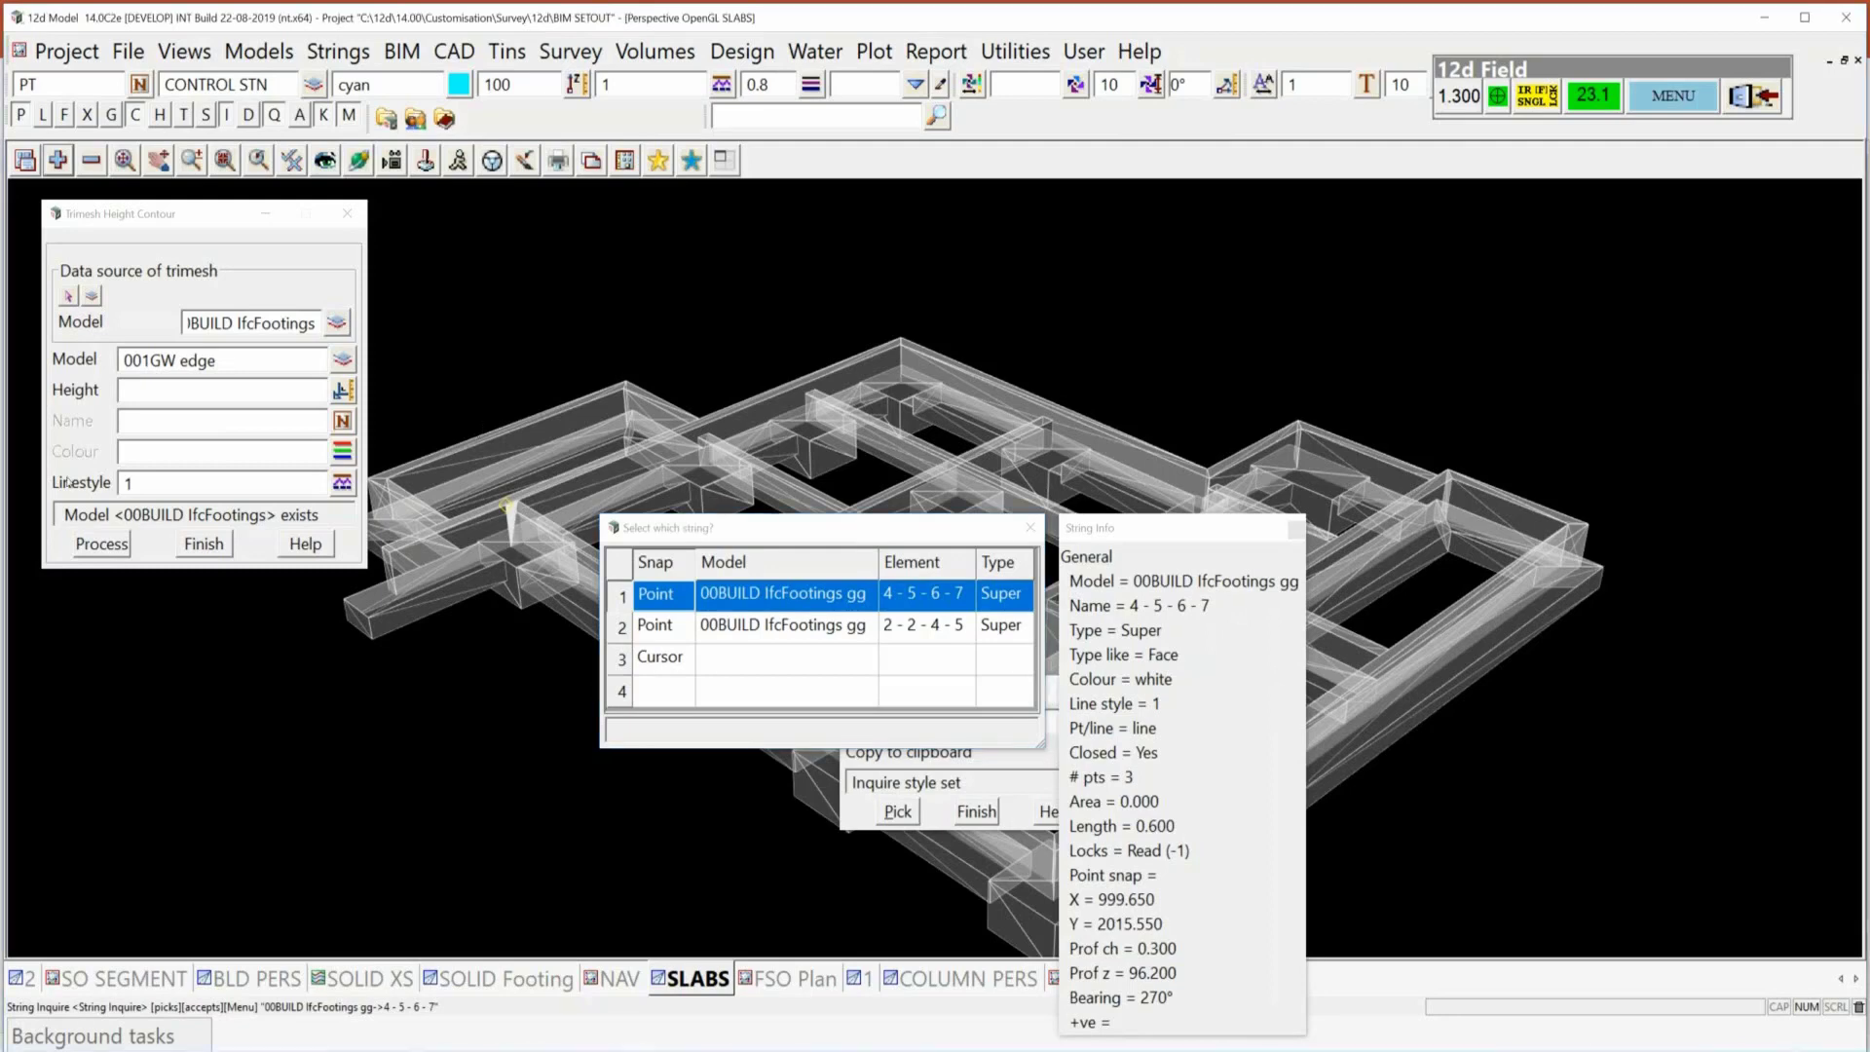
left_click(221, 390)
type("96")
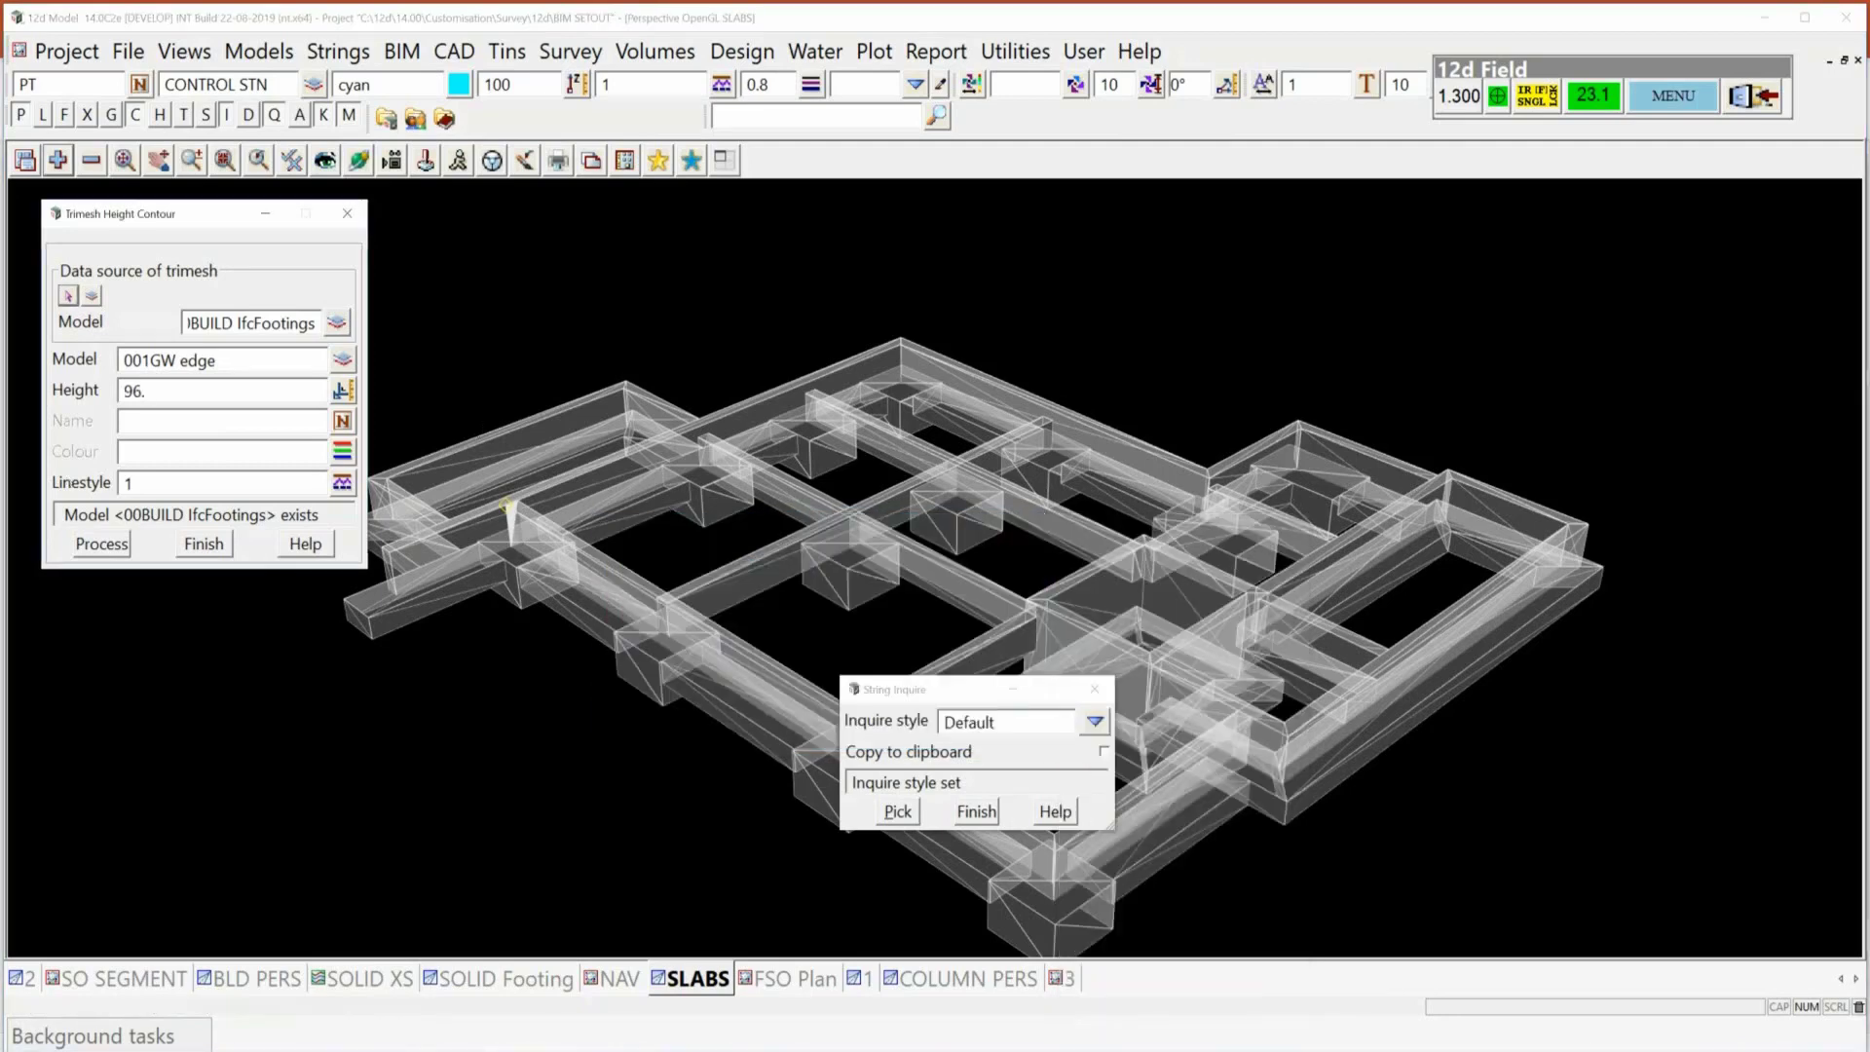
type(".199")
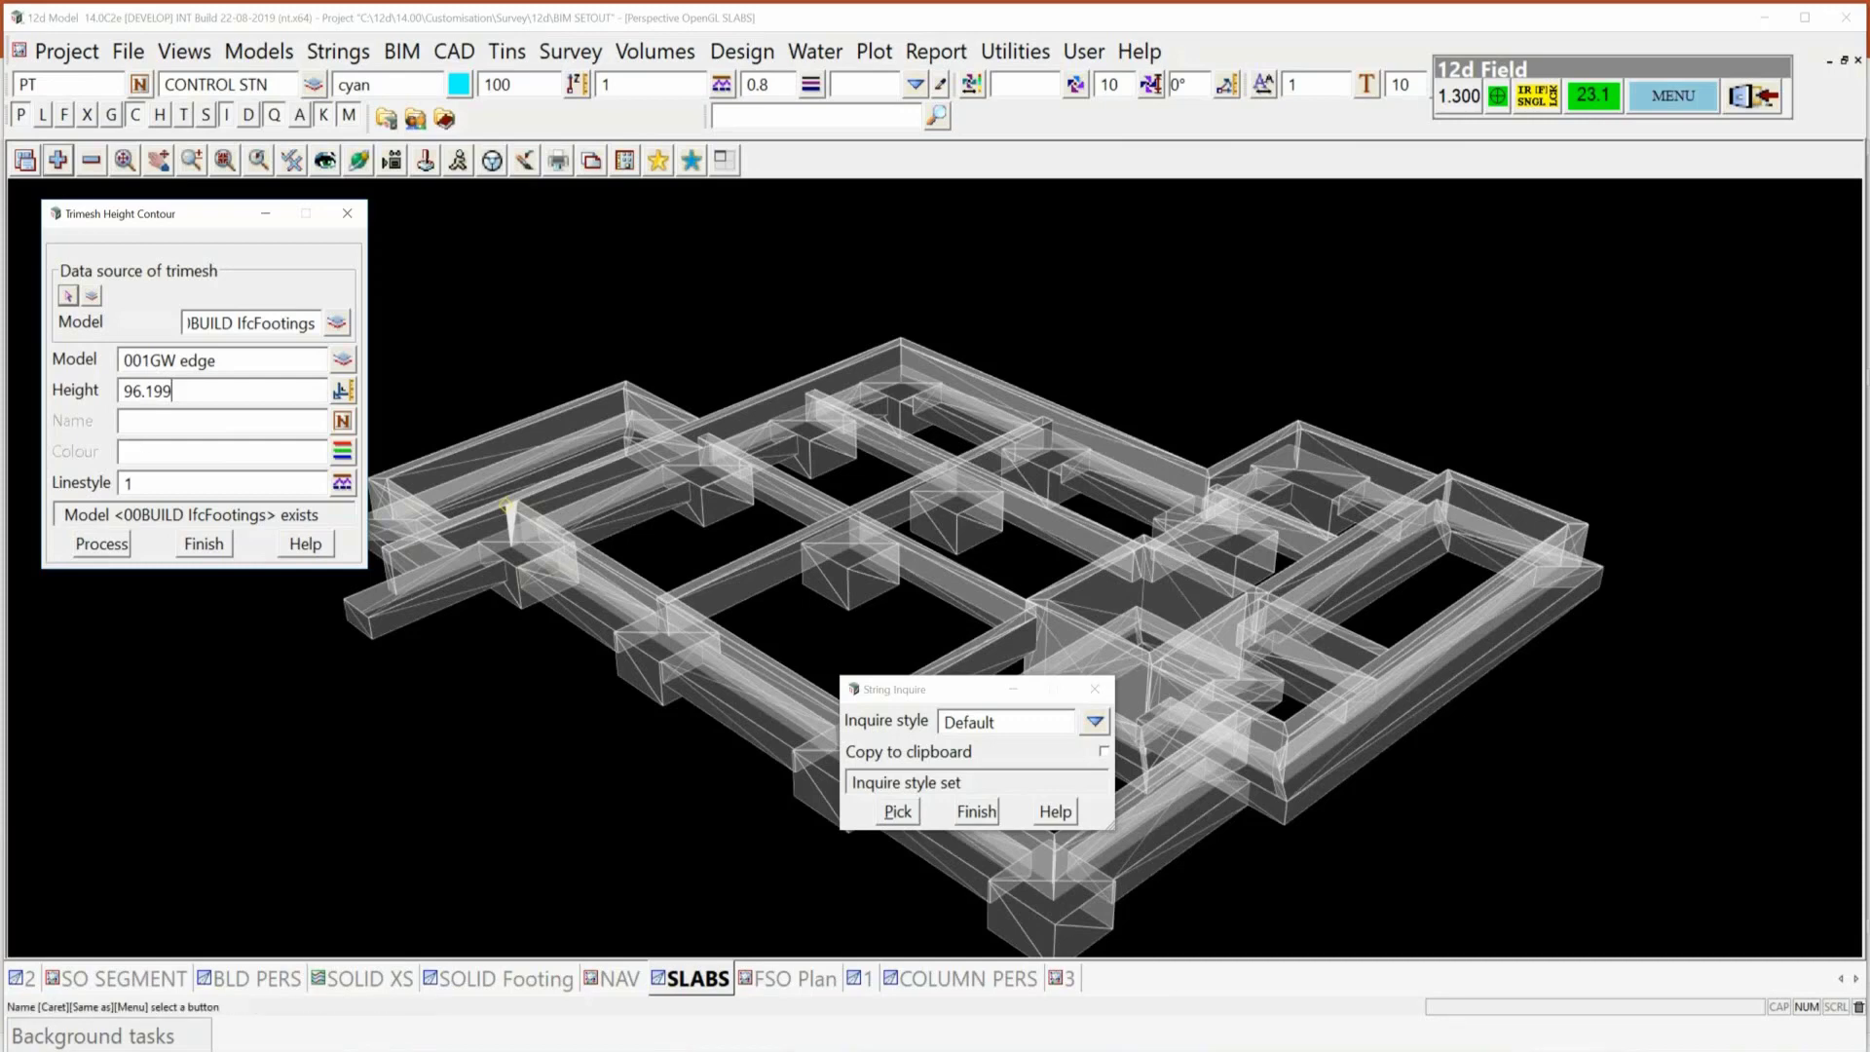
Set the height contour's string name to FT and its colour to yellow.
left_click(195, 421)
type("FT")
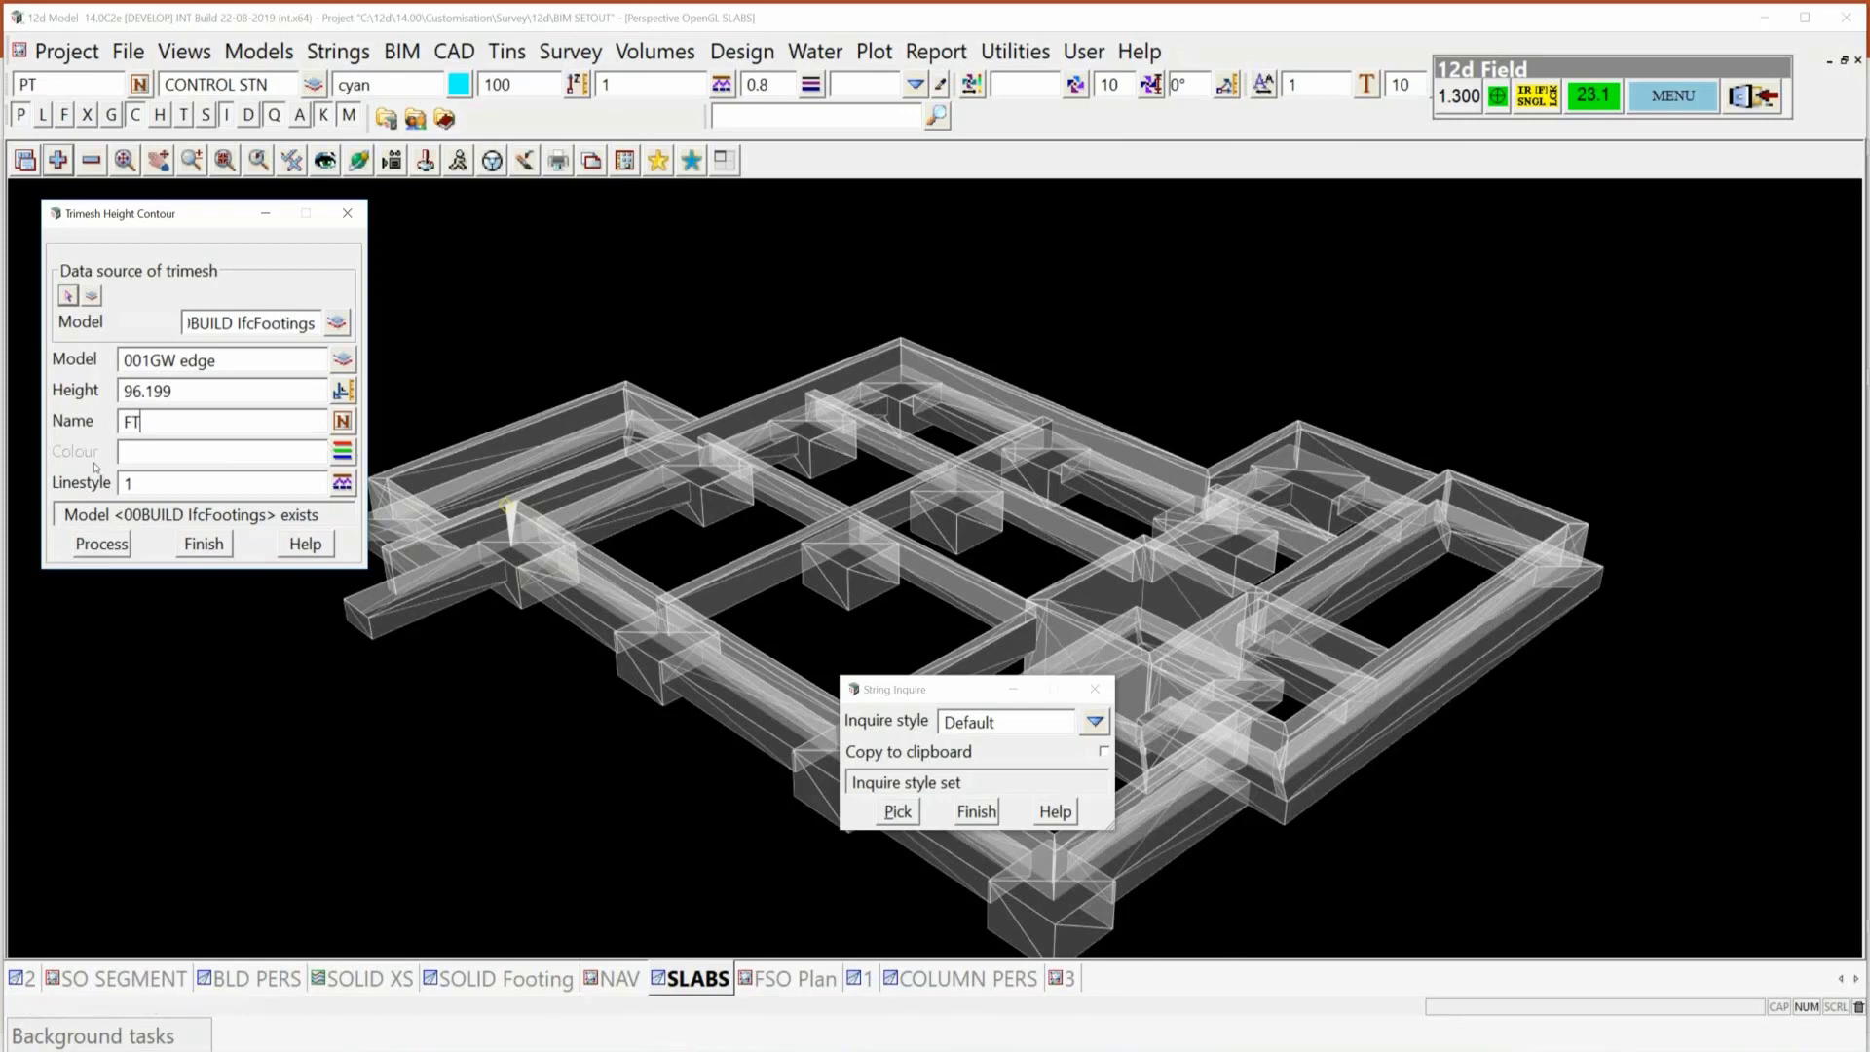
left_click(178, 459)
type("yellow")
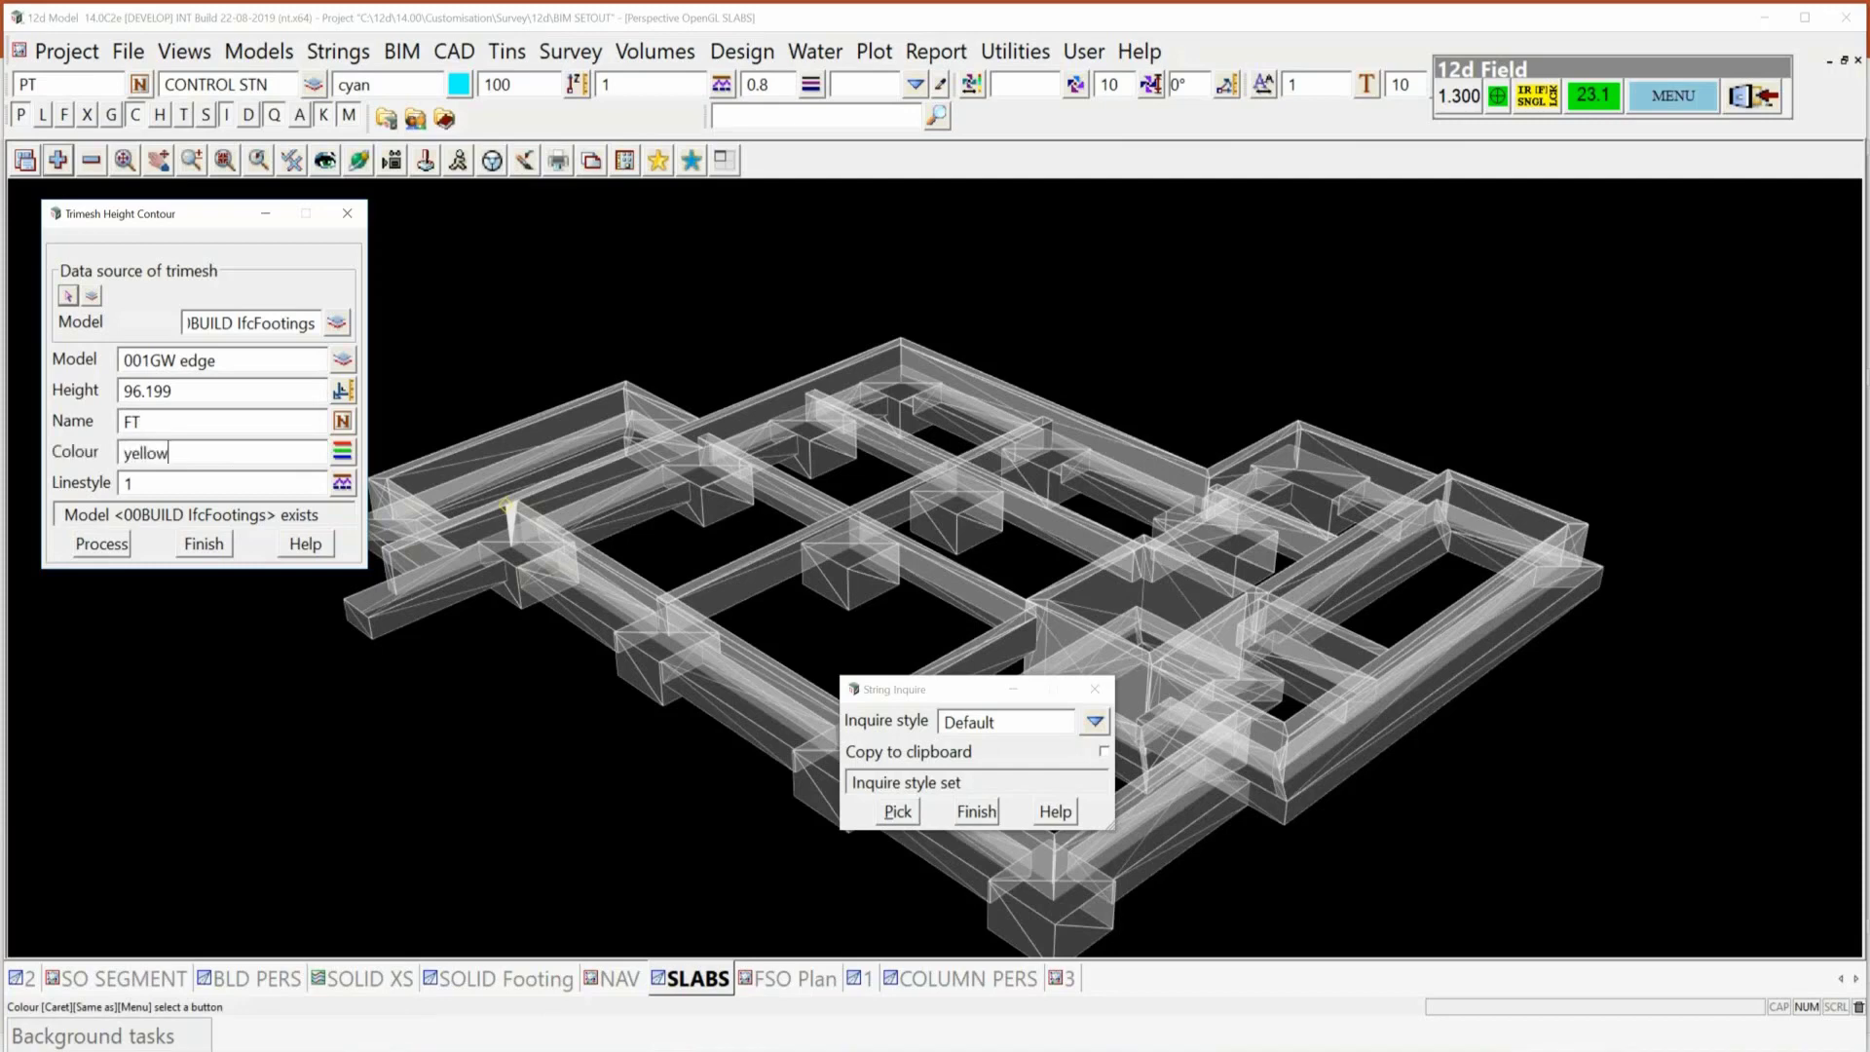
Generate the yellow height contour from the footings trimesh and add the 001GW edge model to the SLABS perspective view.
key("Return")
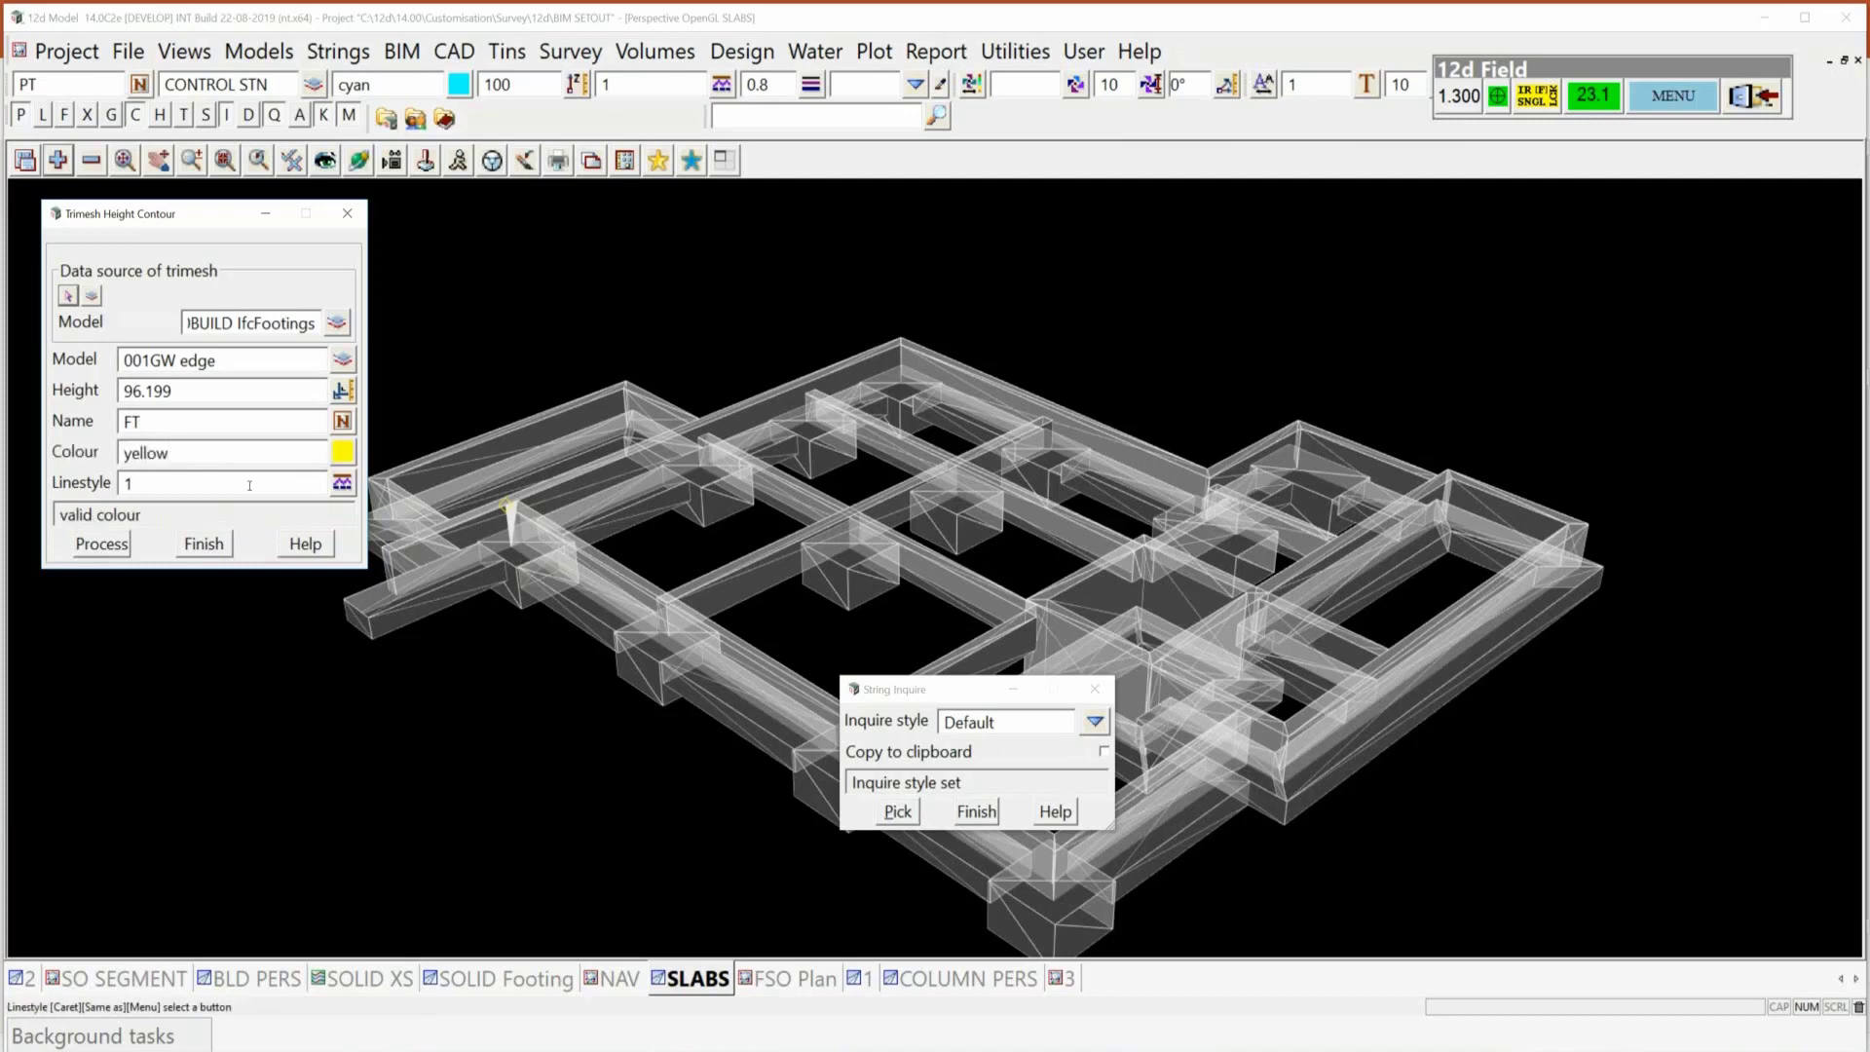
left_click(102, 544)
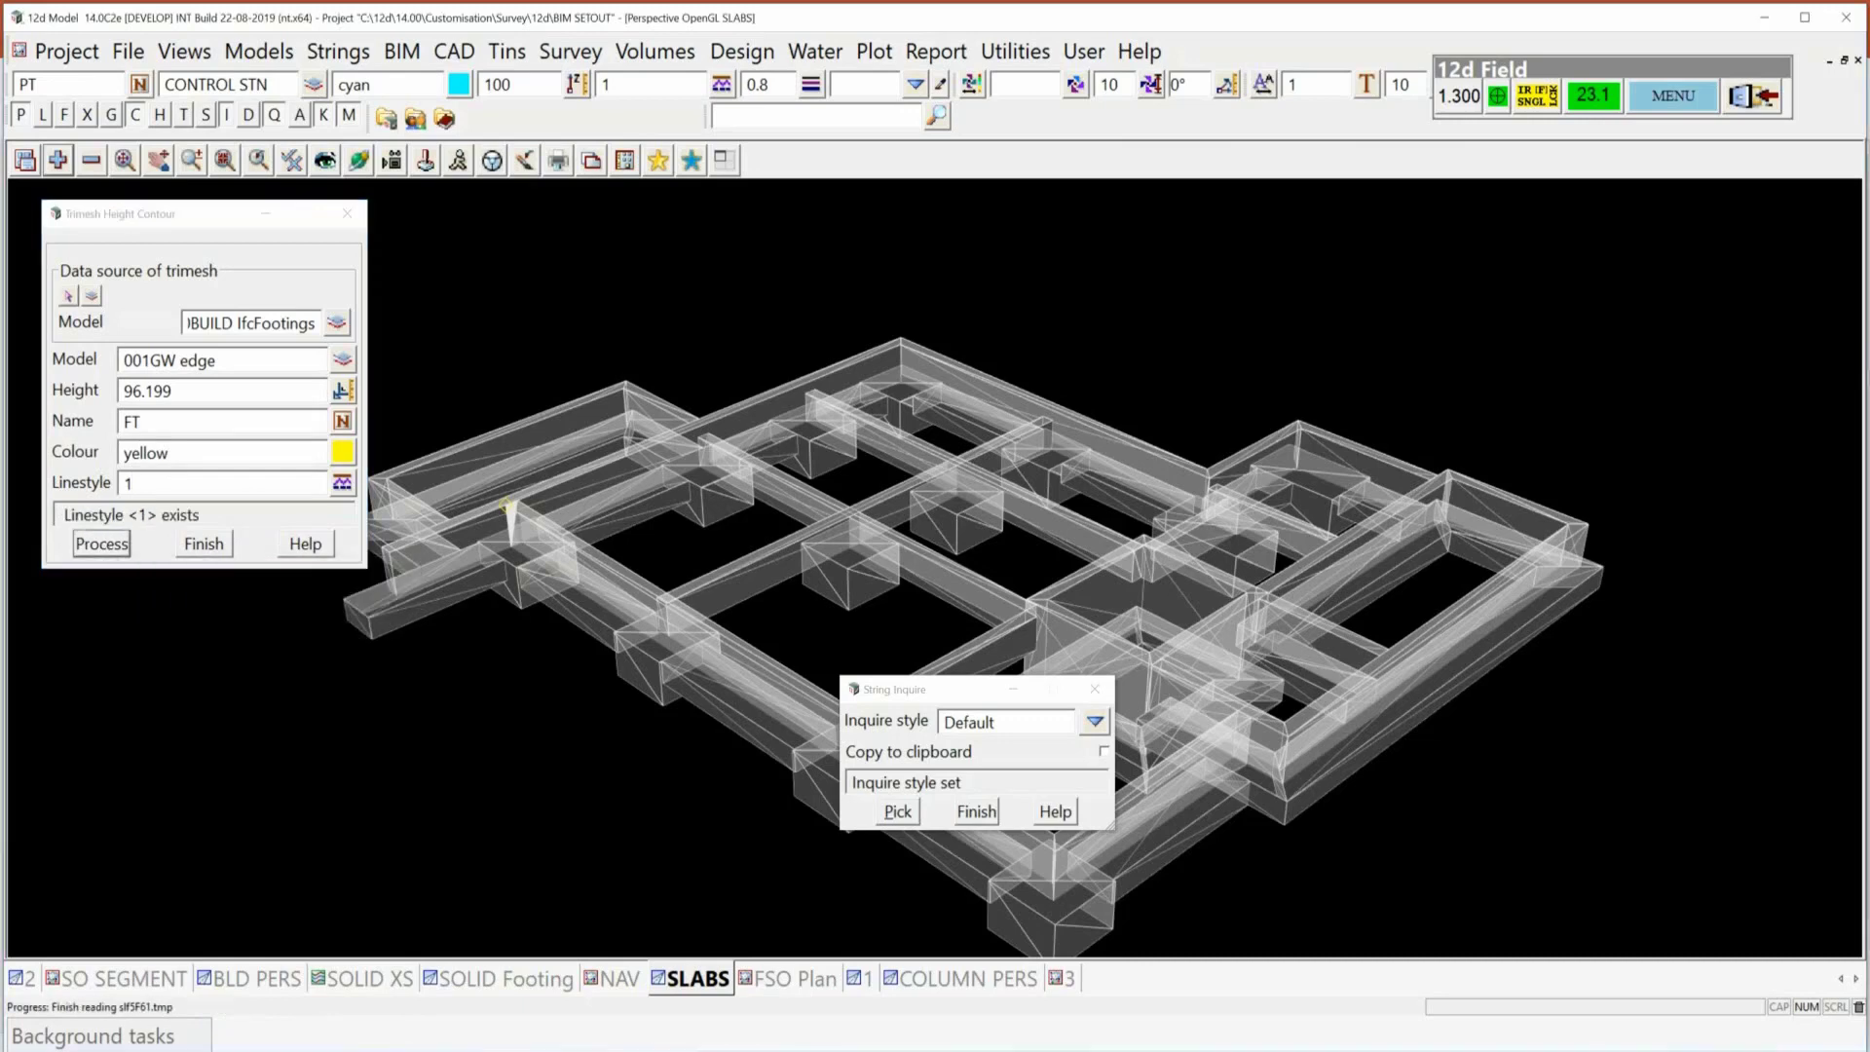
left_click(202, 544)
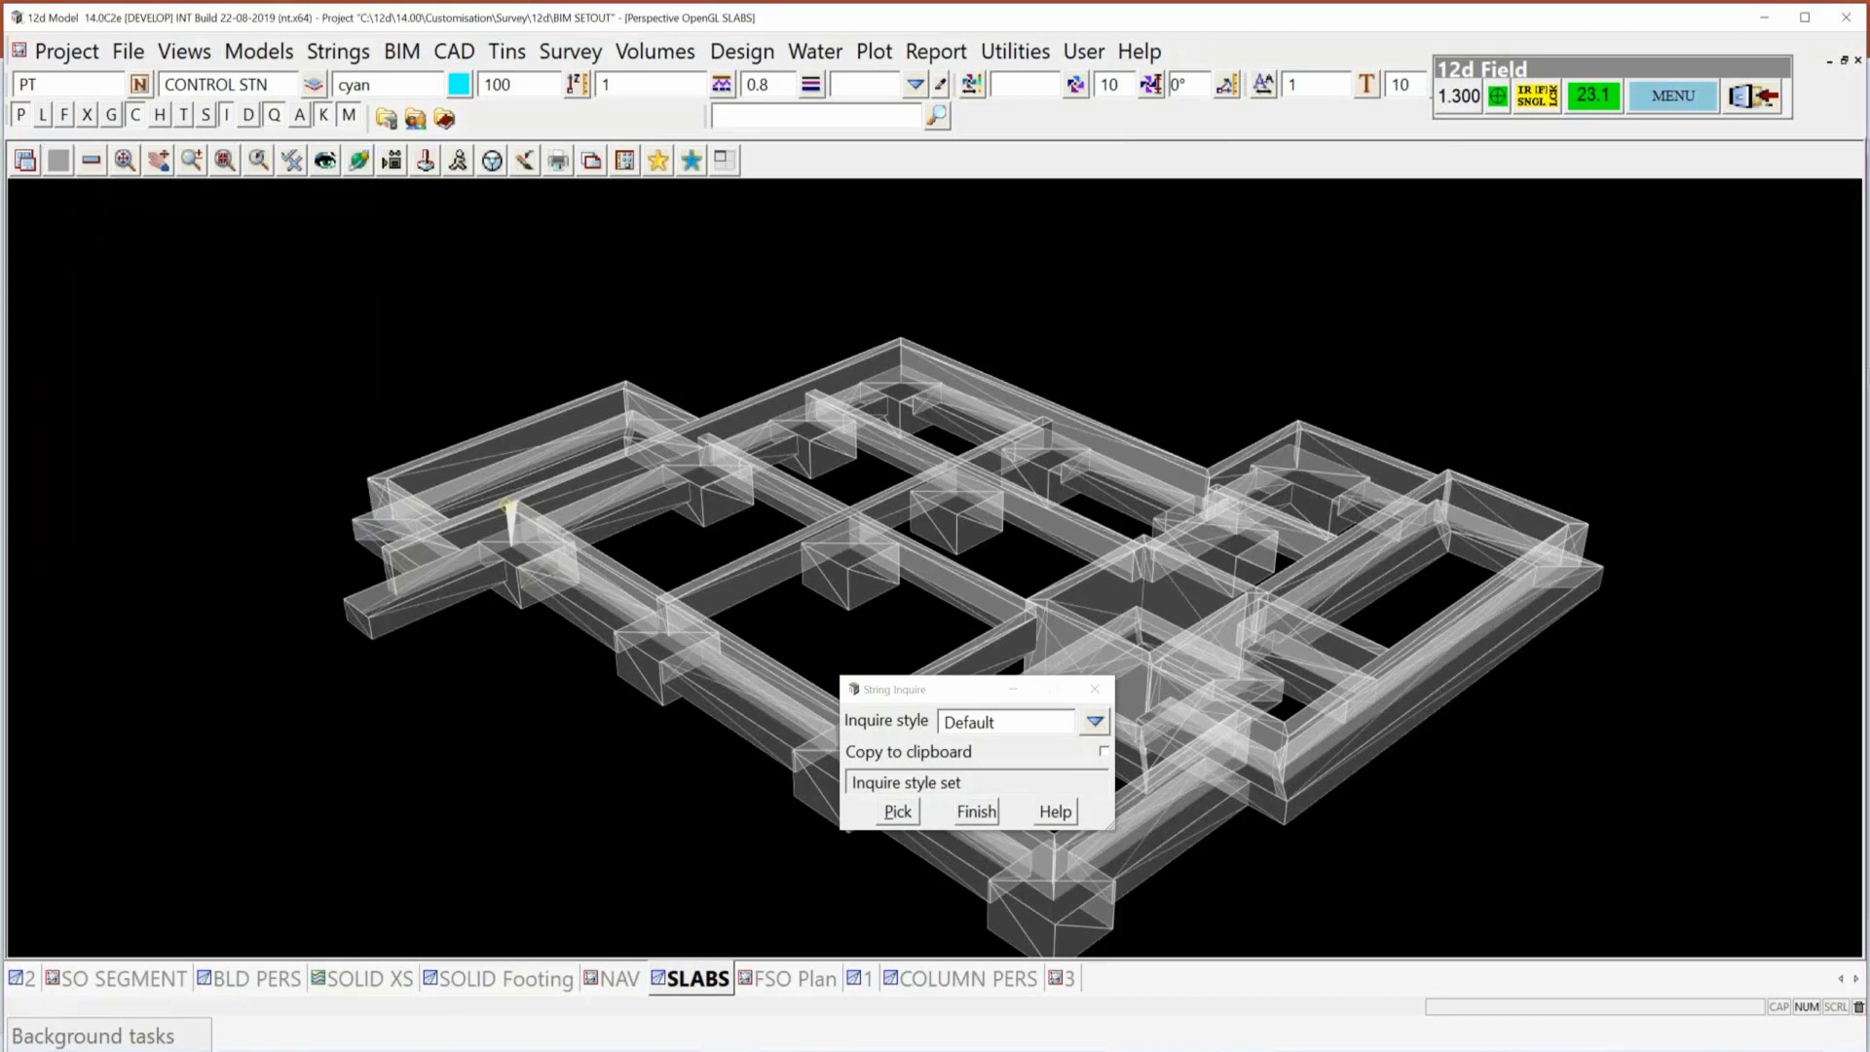
left_click(148, 285)
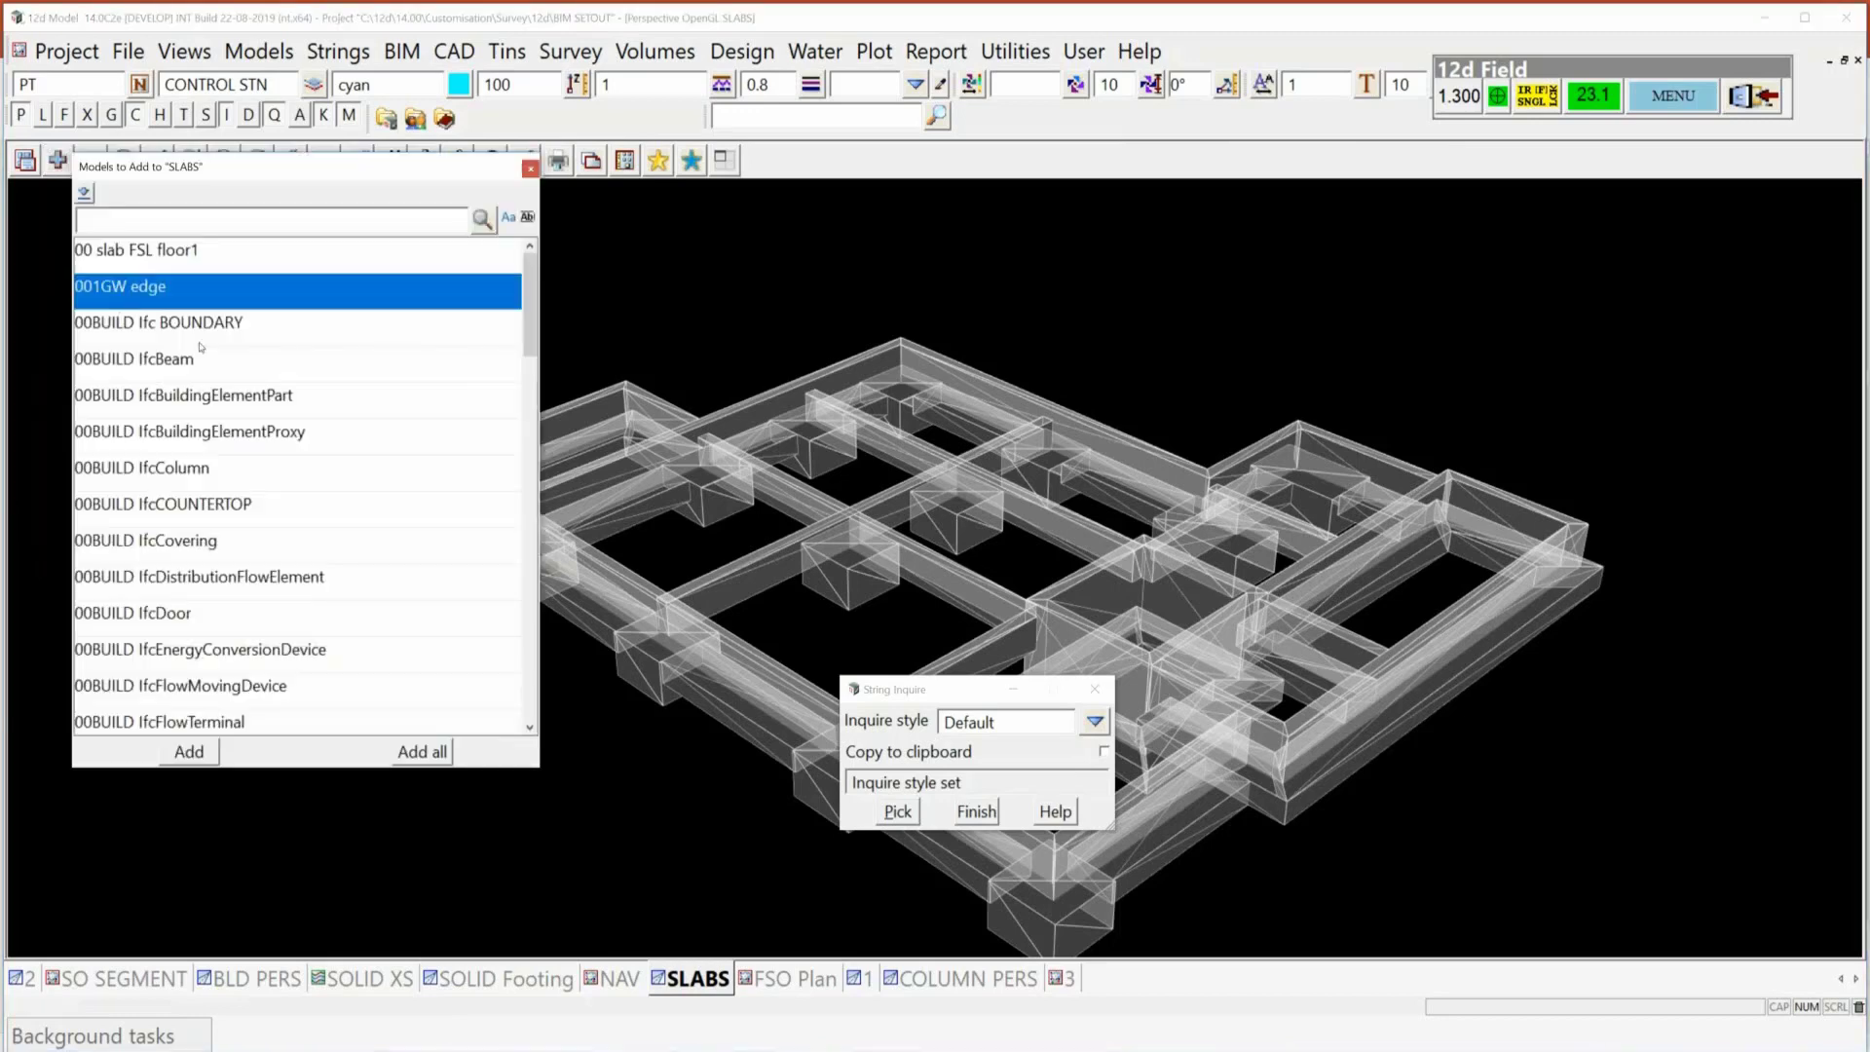
left_click(199, 761)
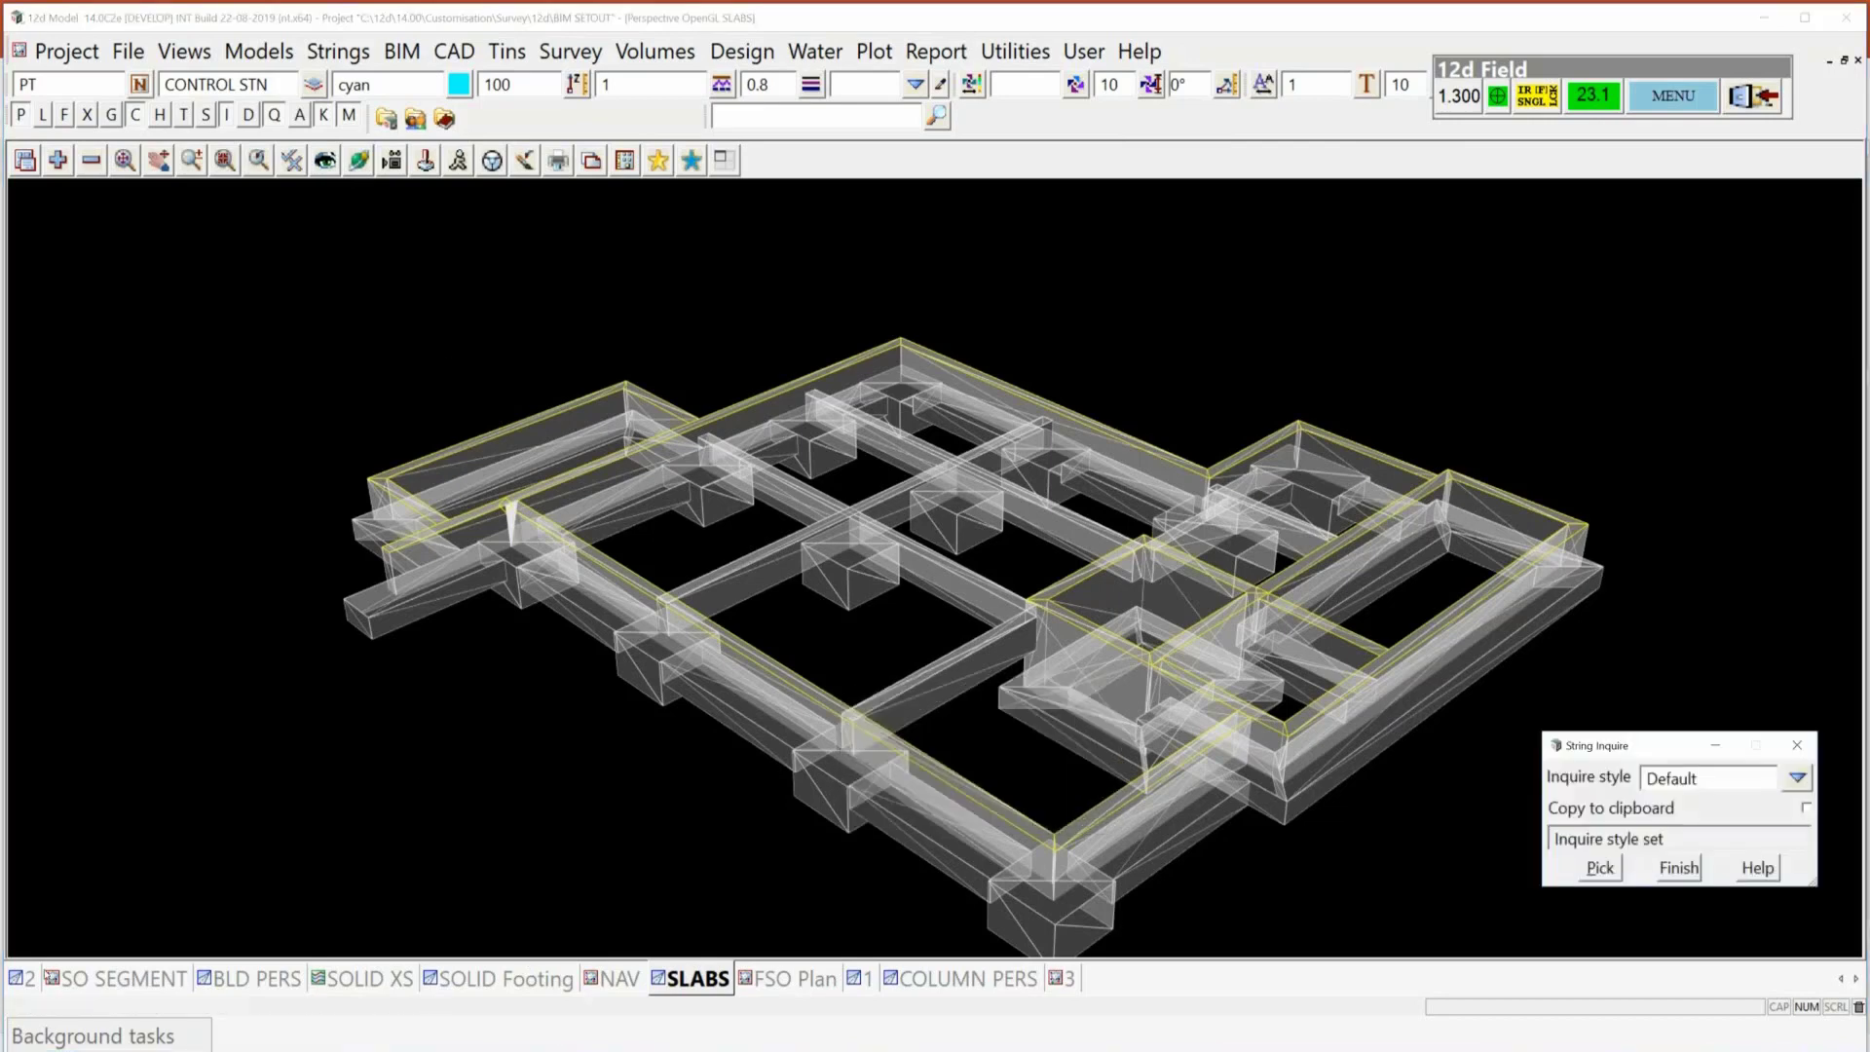
left_click(511, 553)
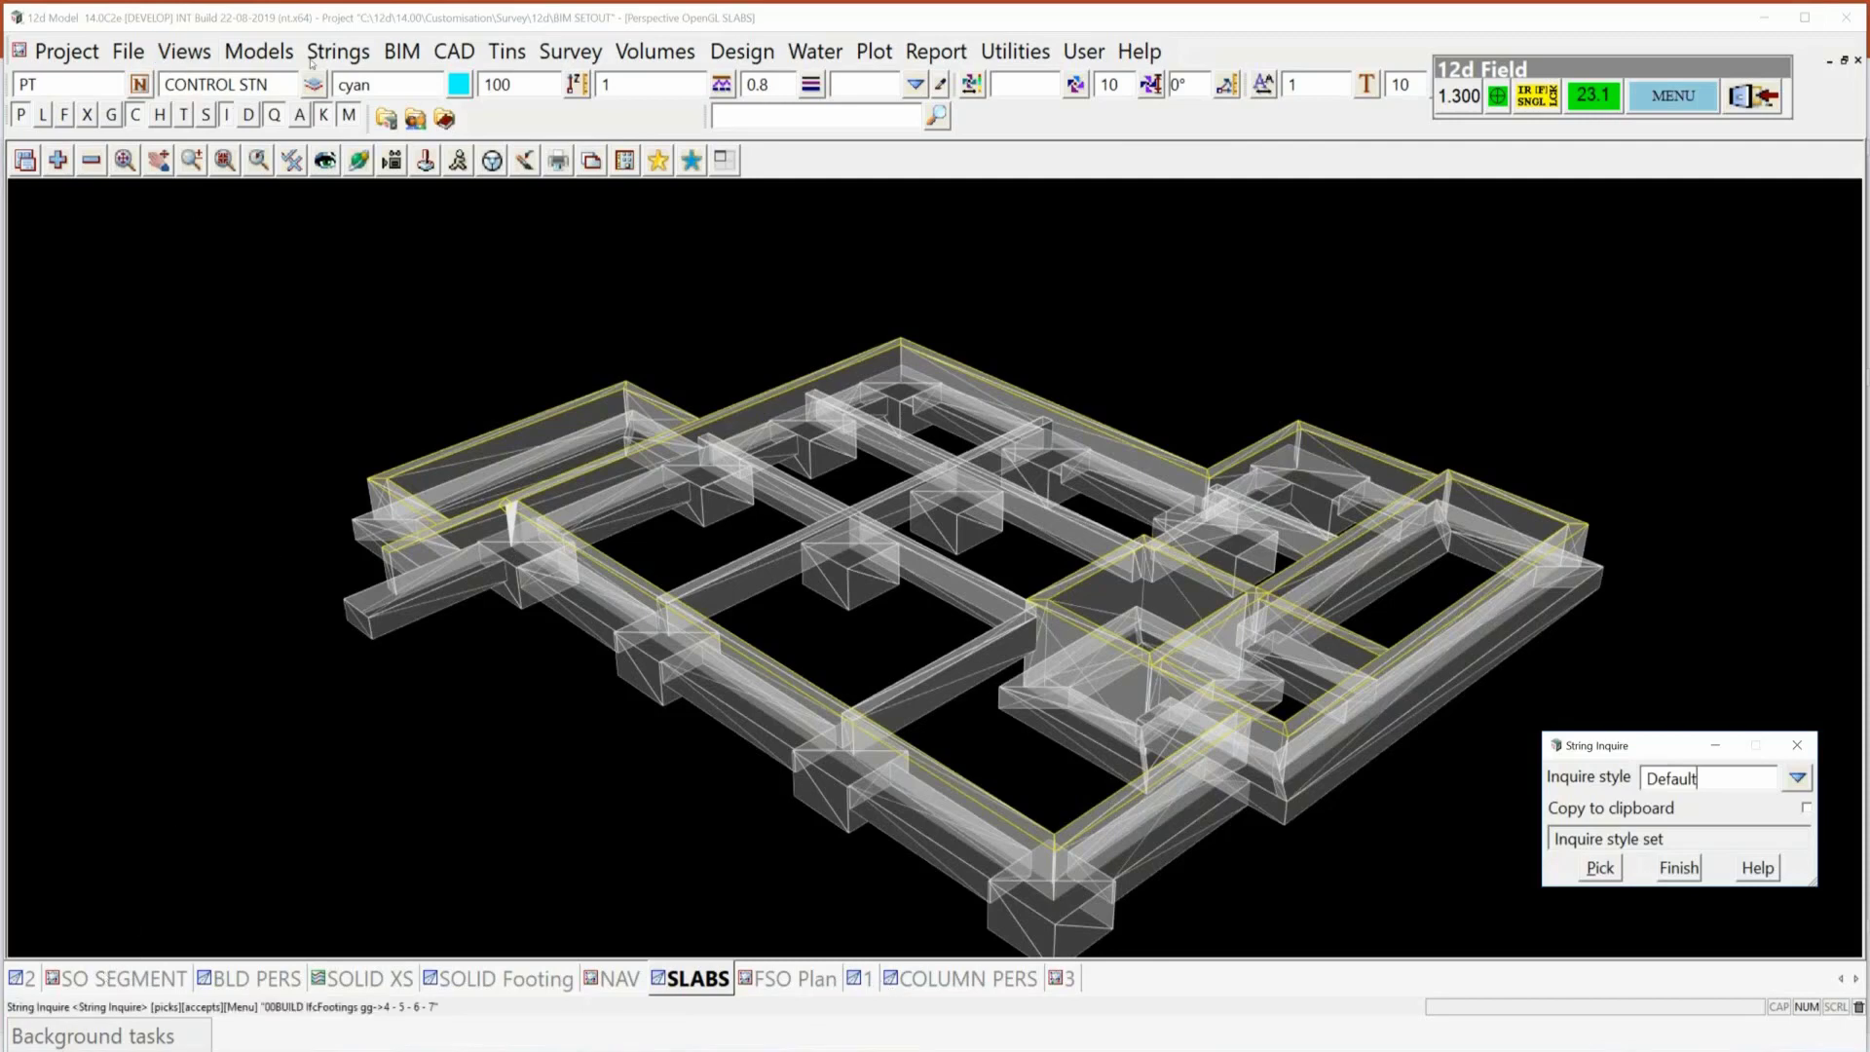
Create a new plan view, enlarge it across the workspace and add the 001GW edge model to it.
left_click(180, 53)
mouse_move(235, 93)
left_click(557, 86)
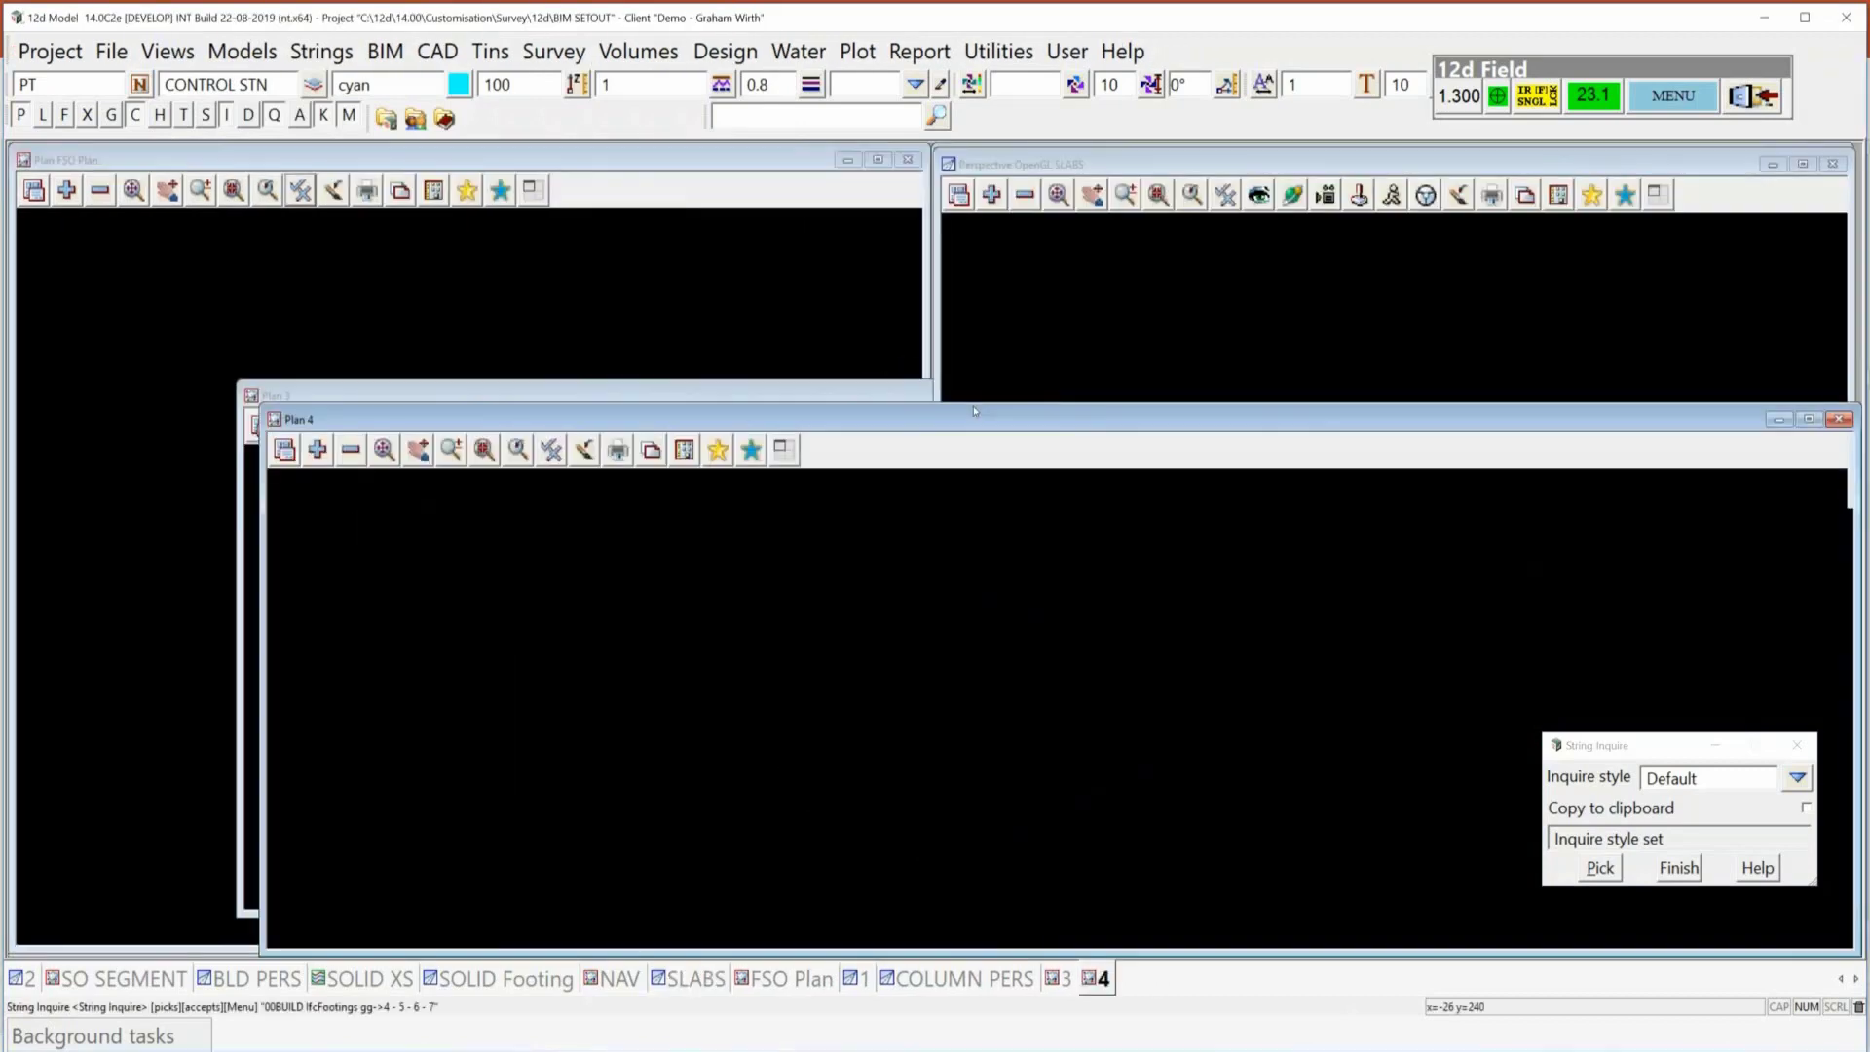
left_click_drag(1053, 426, 808, 170)
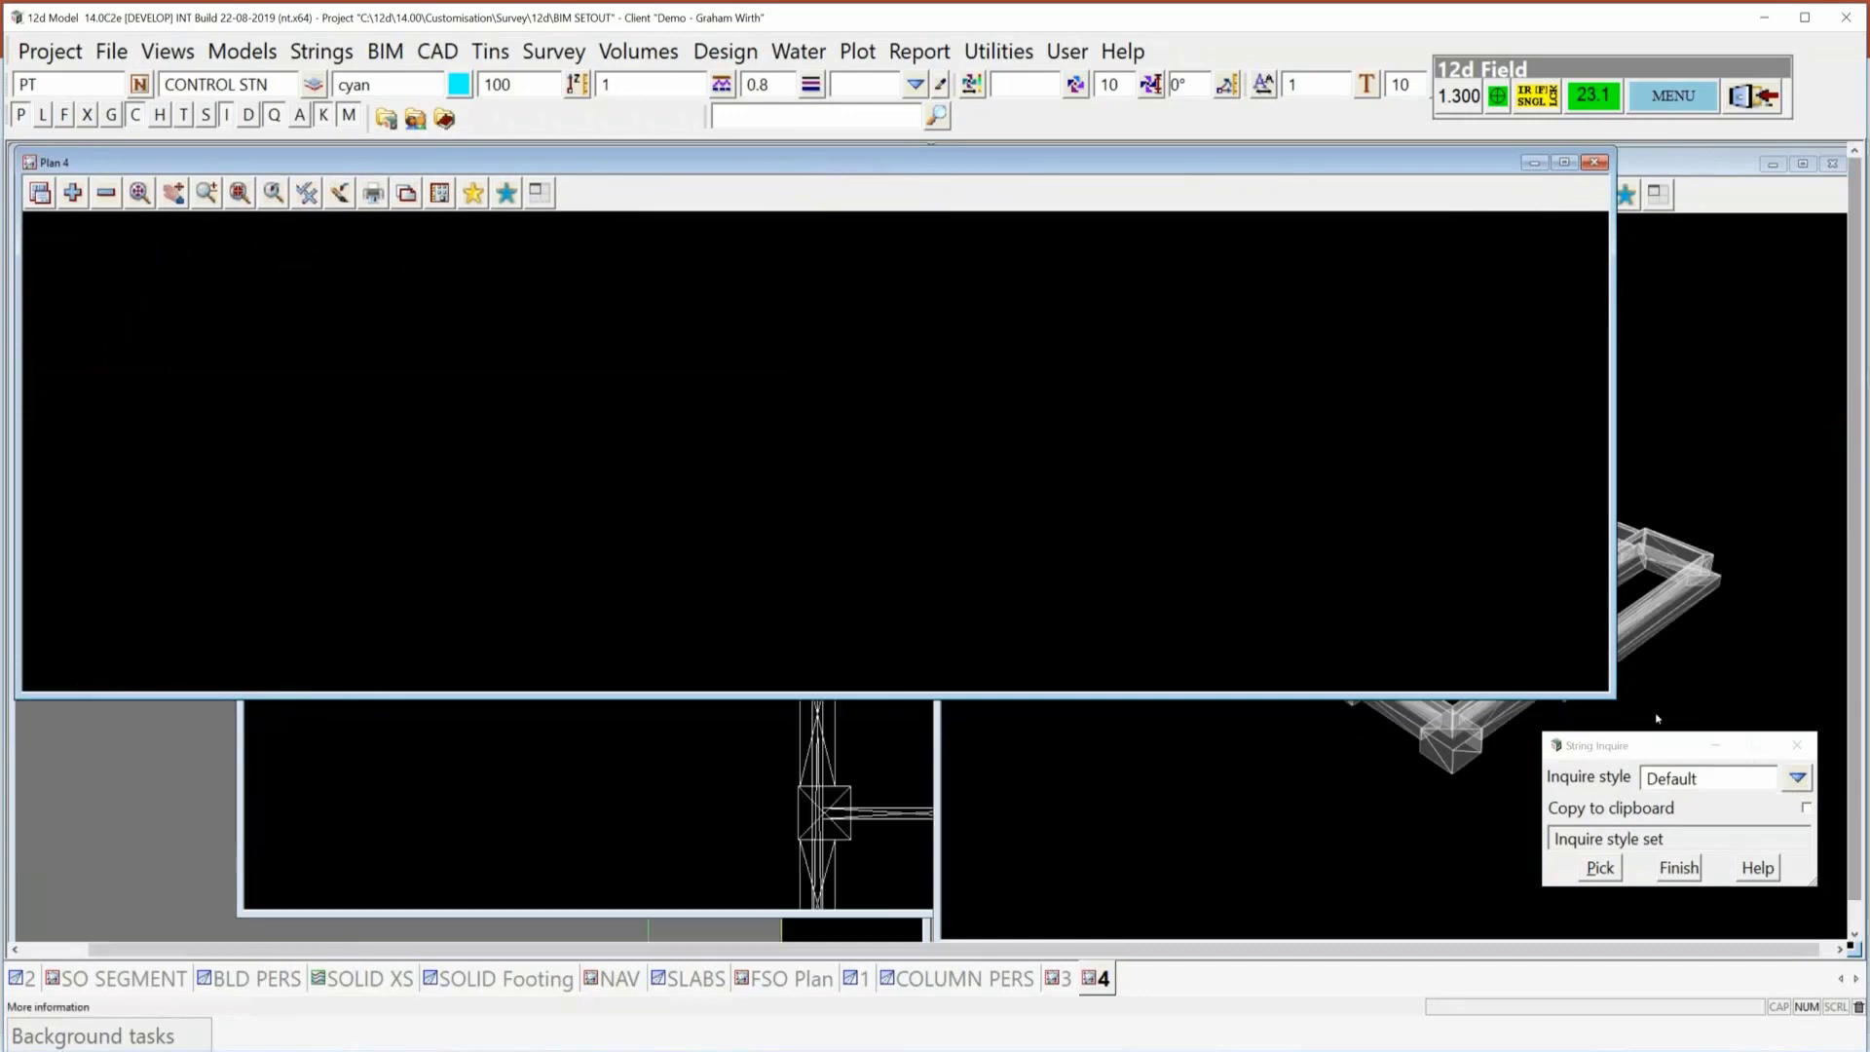
left_click_drag(1614, 696, 1837, 931)
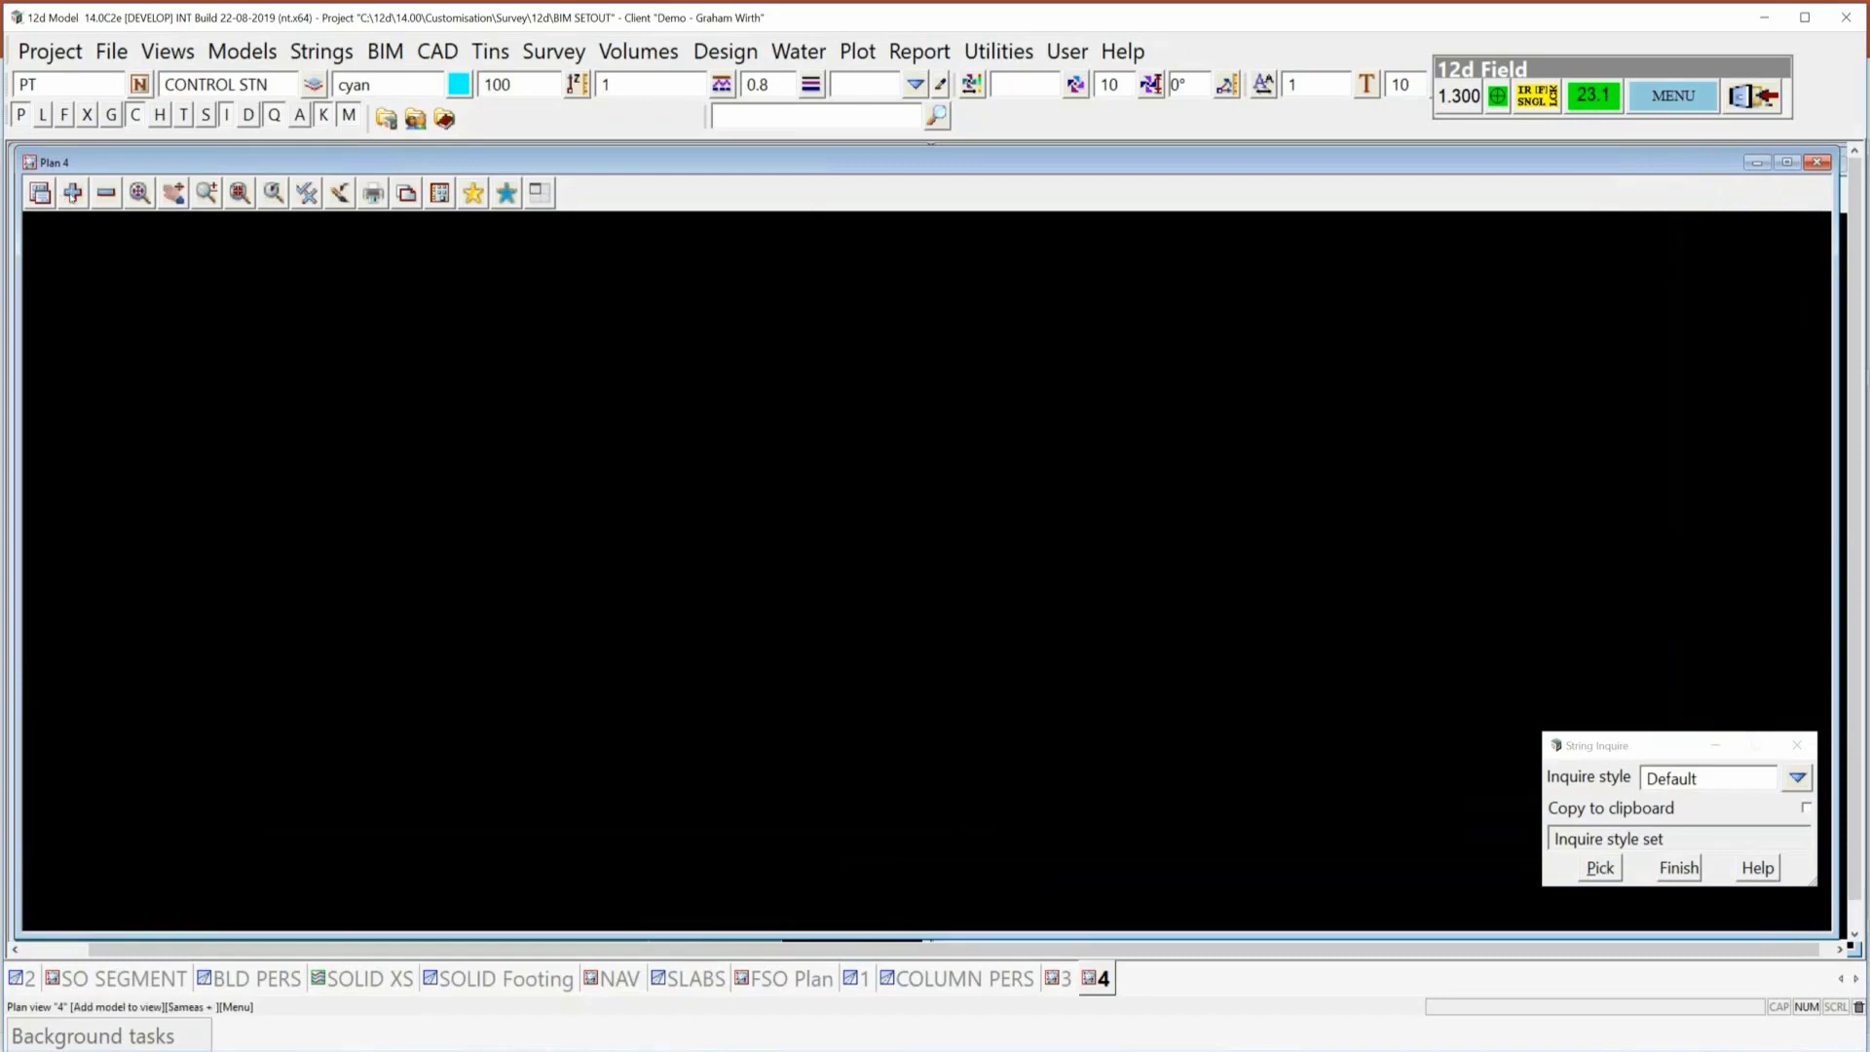
left_click(73, 193)
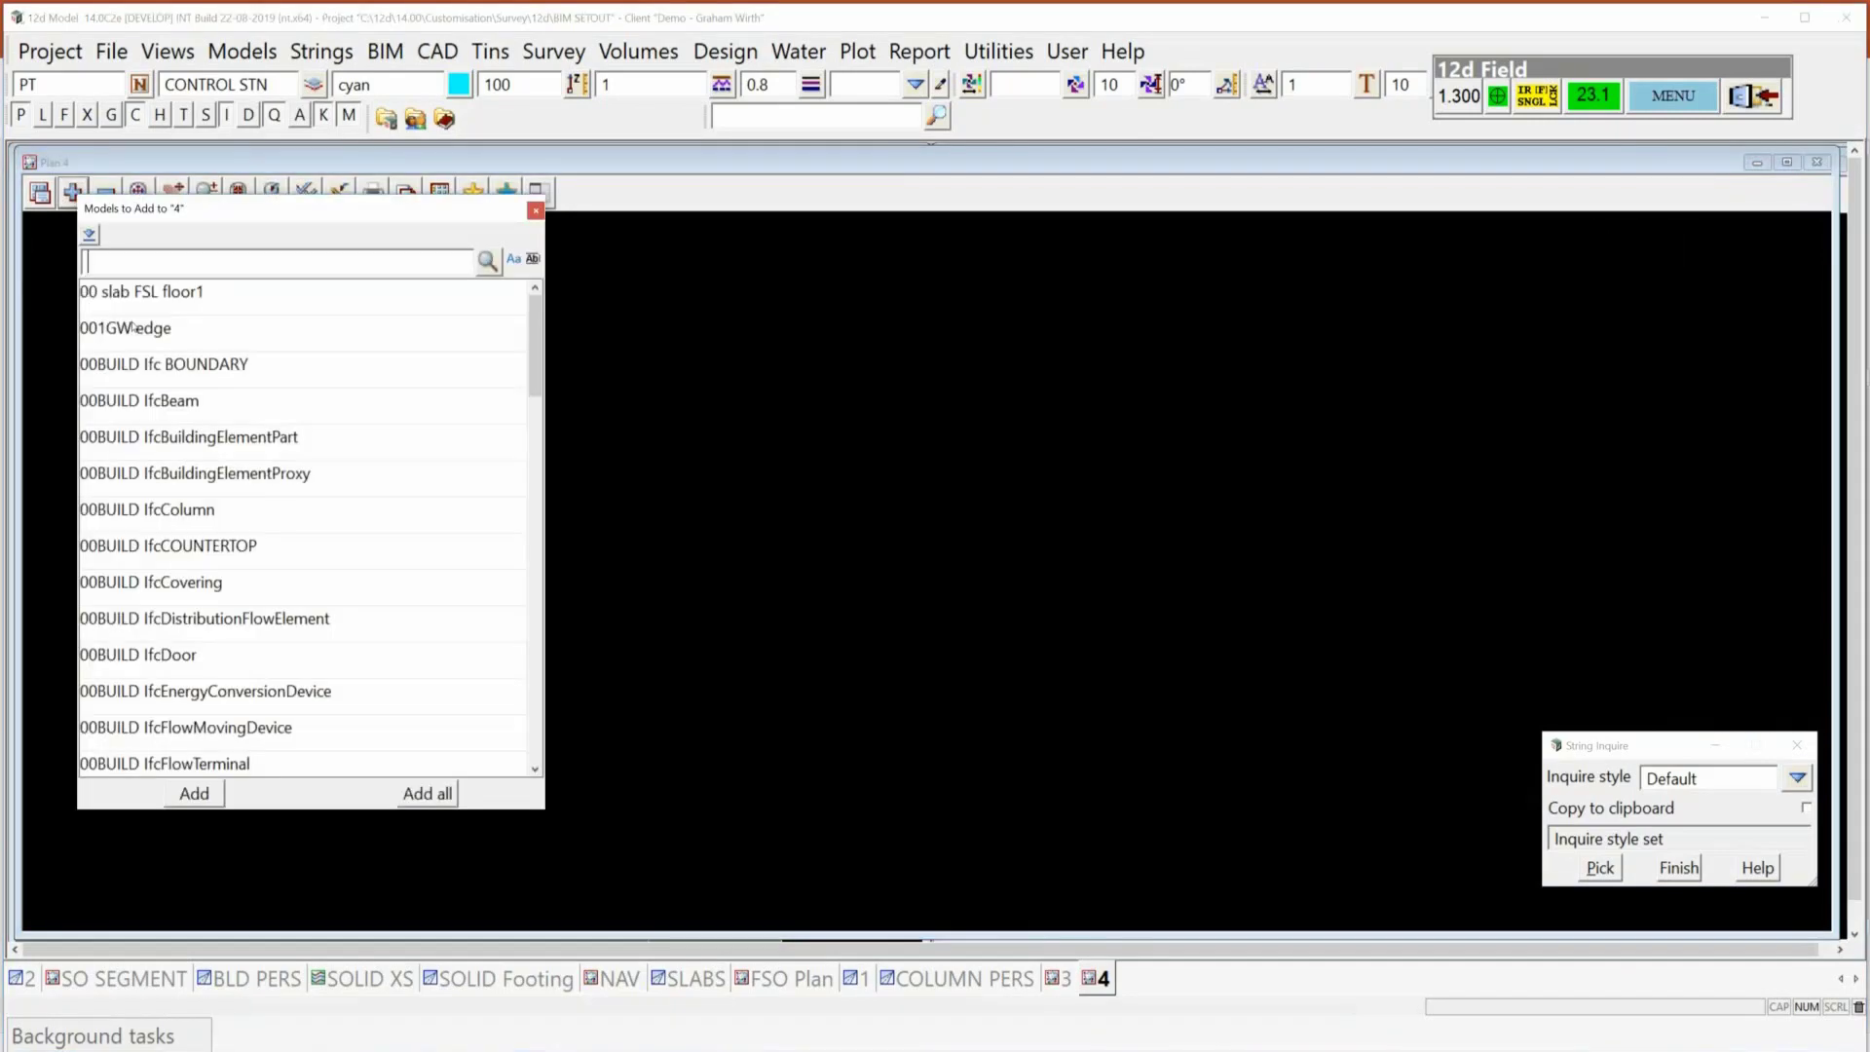
double_click(160, 332)
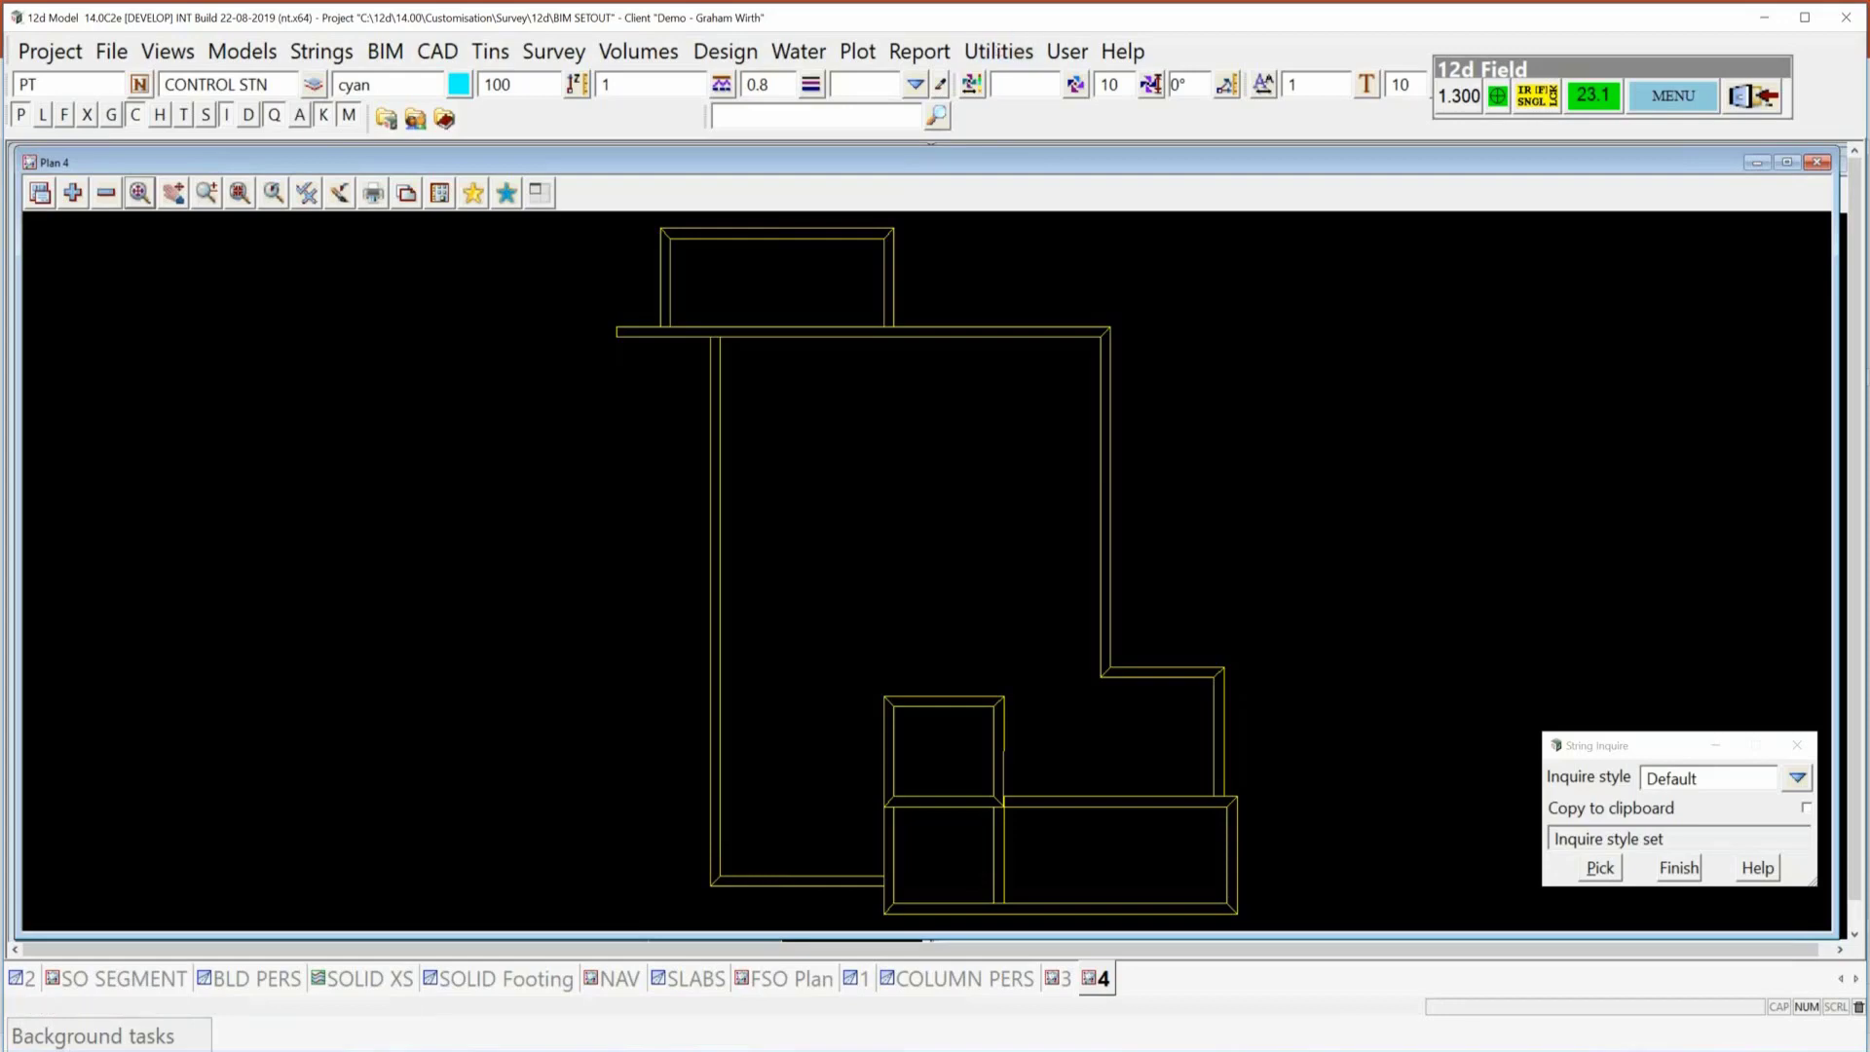
Start a Translate operation with the 001GW edge model as the data to translate.
left_click(1003, 56)
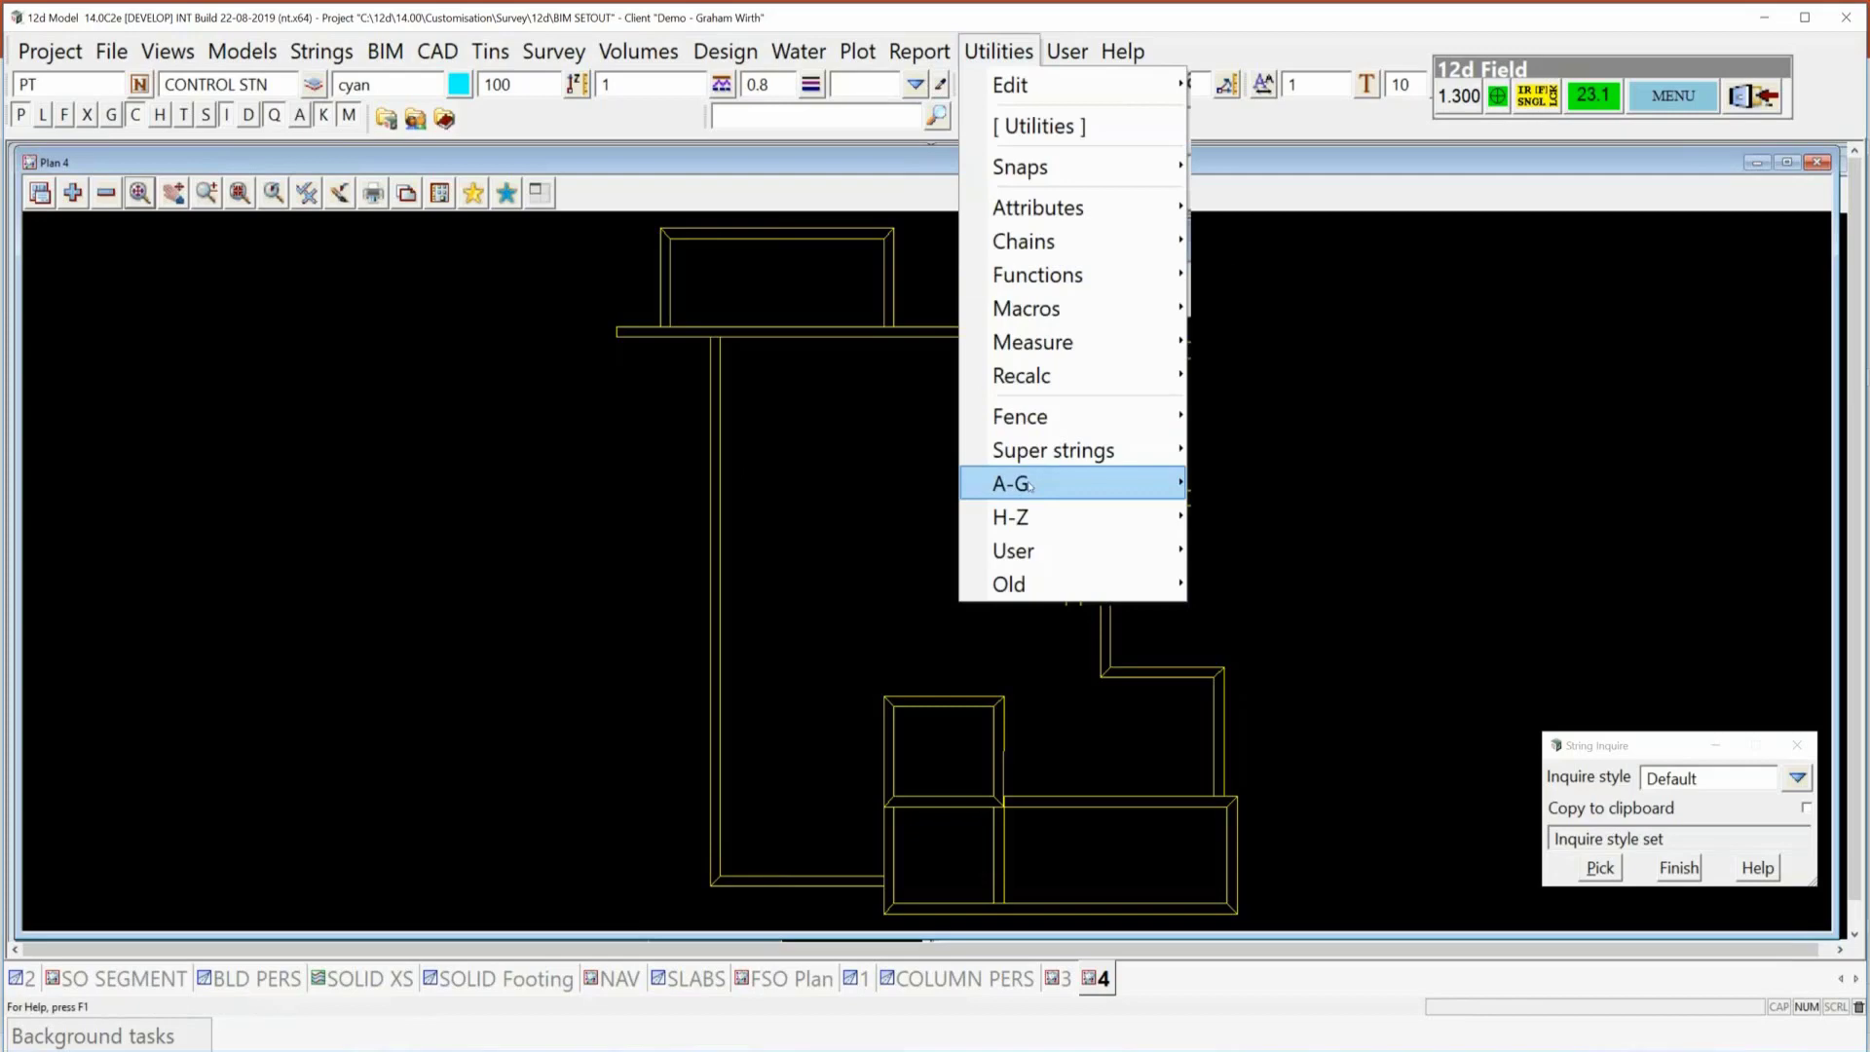
mouse_move(1030, 485)
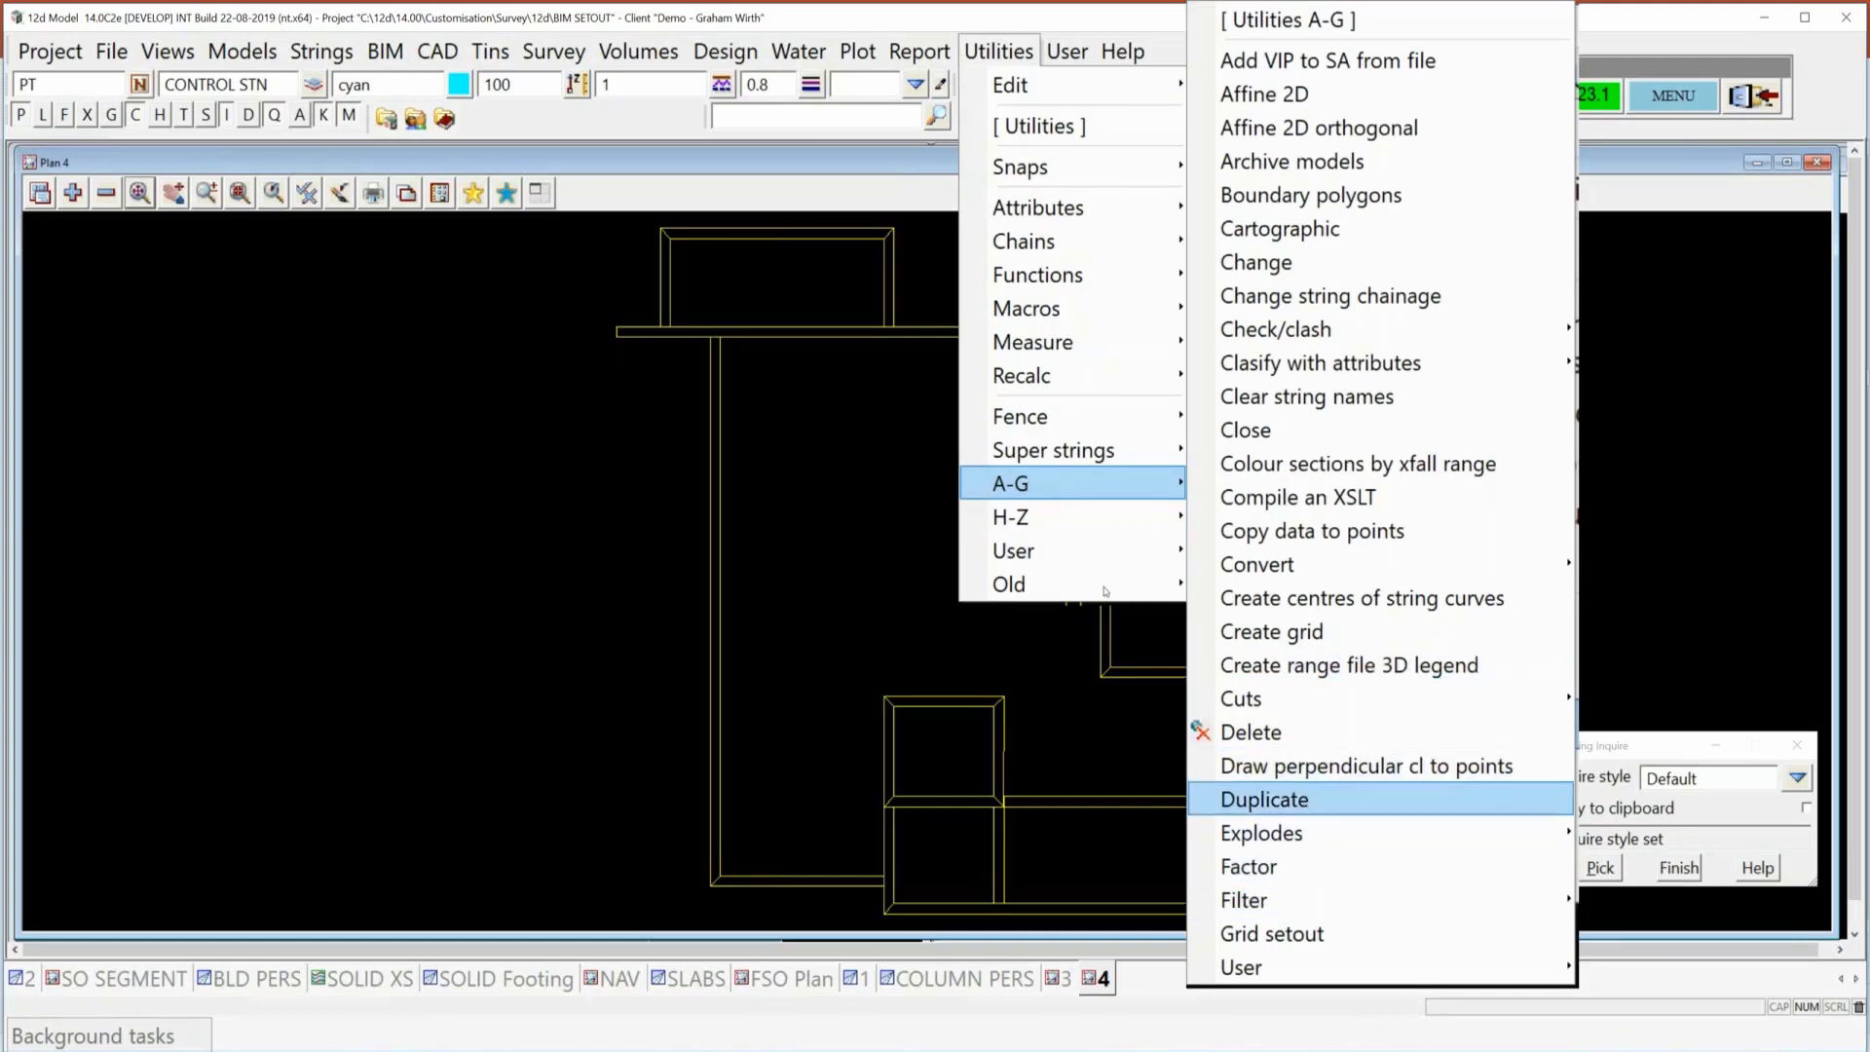
mouse_move(1013, 518)
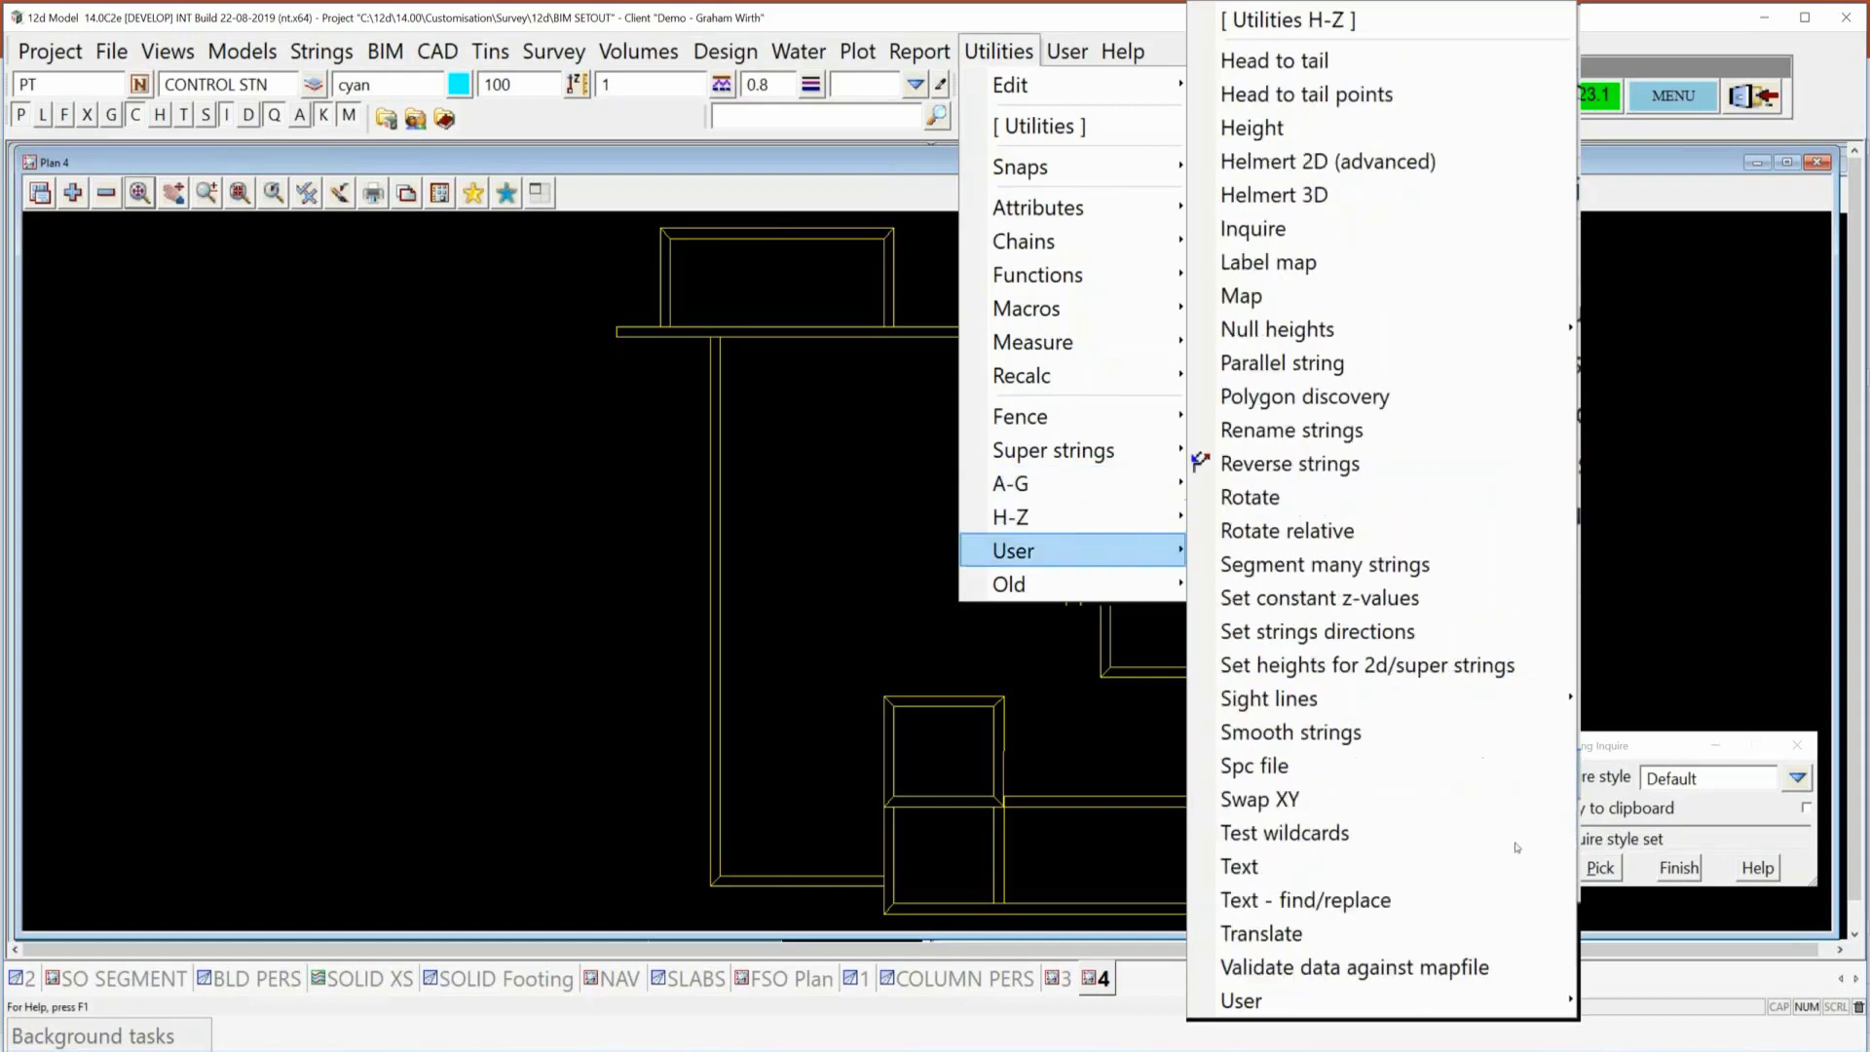
left_click(1360, 935)
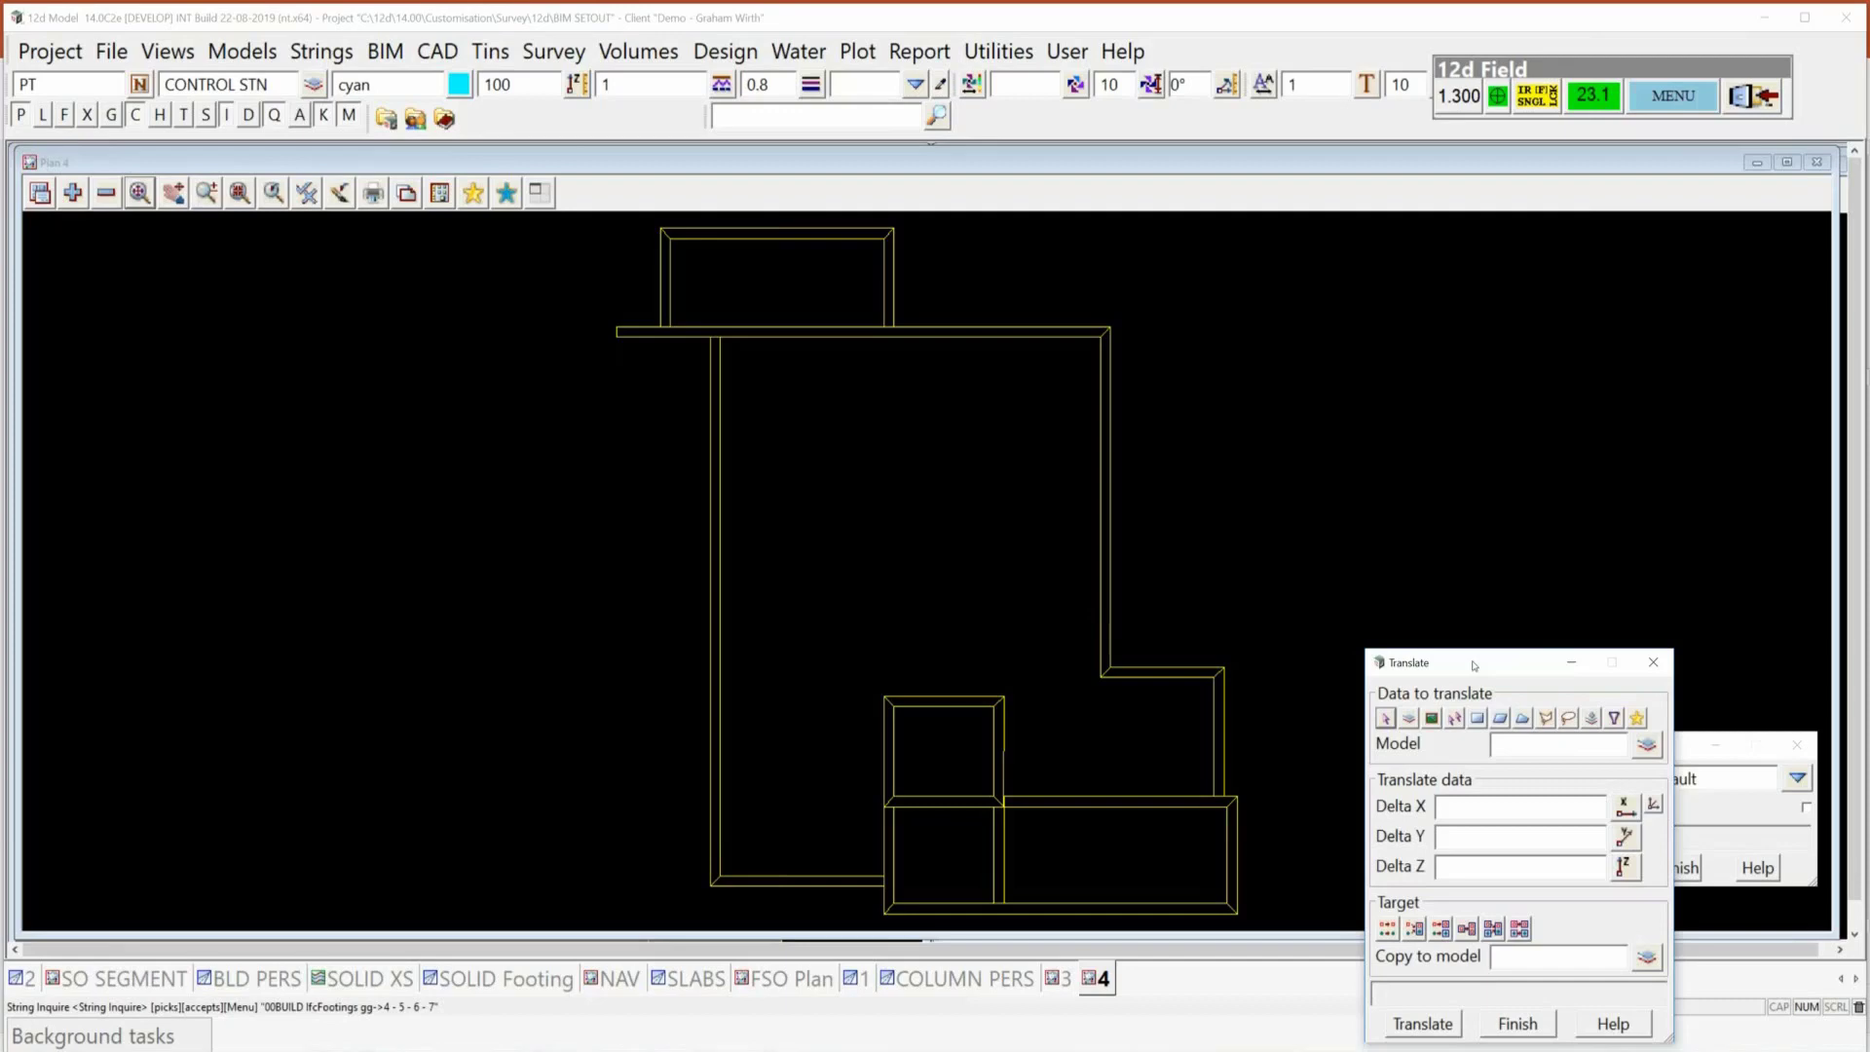
left_click_drag(1473, 665, 728, 277)
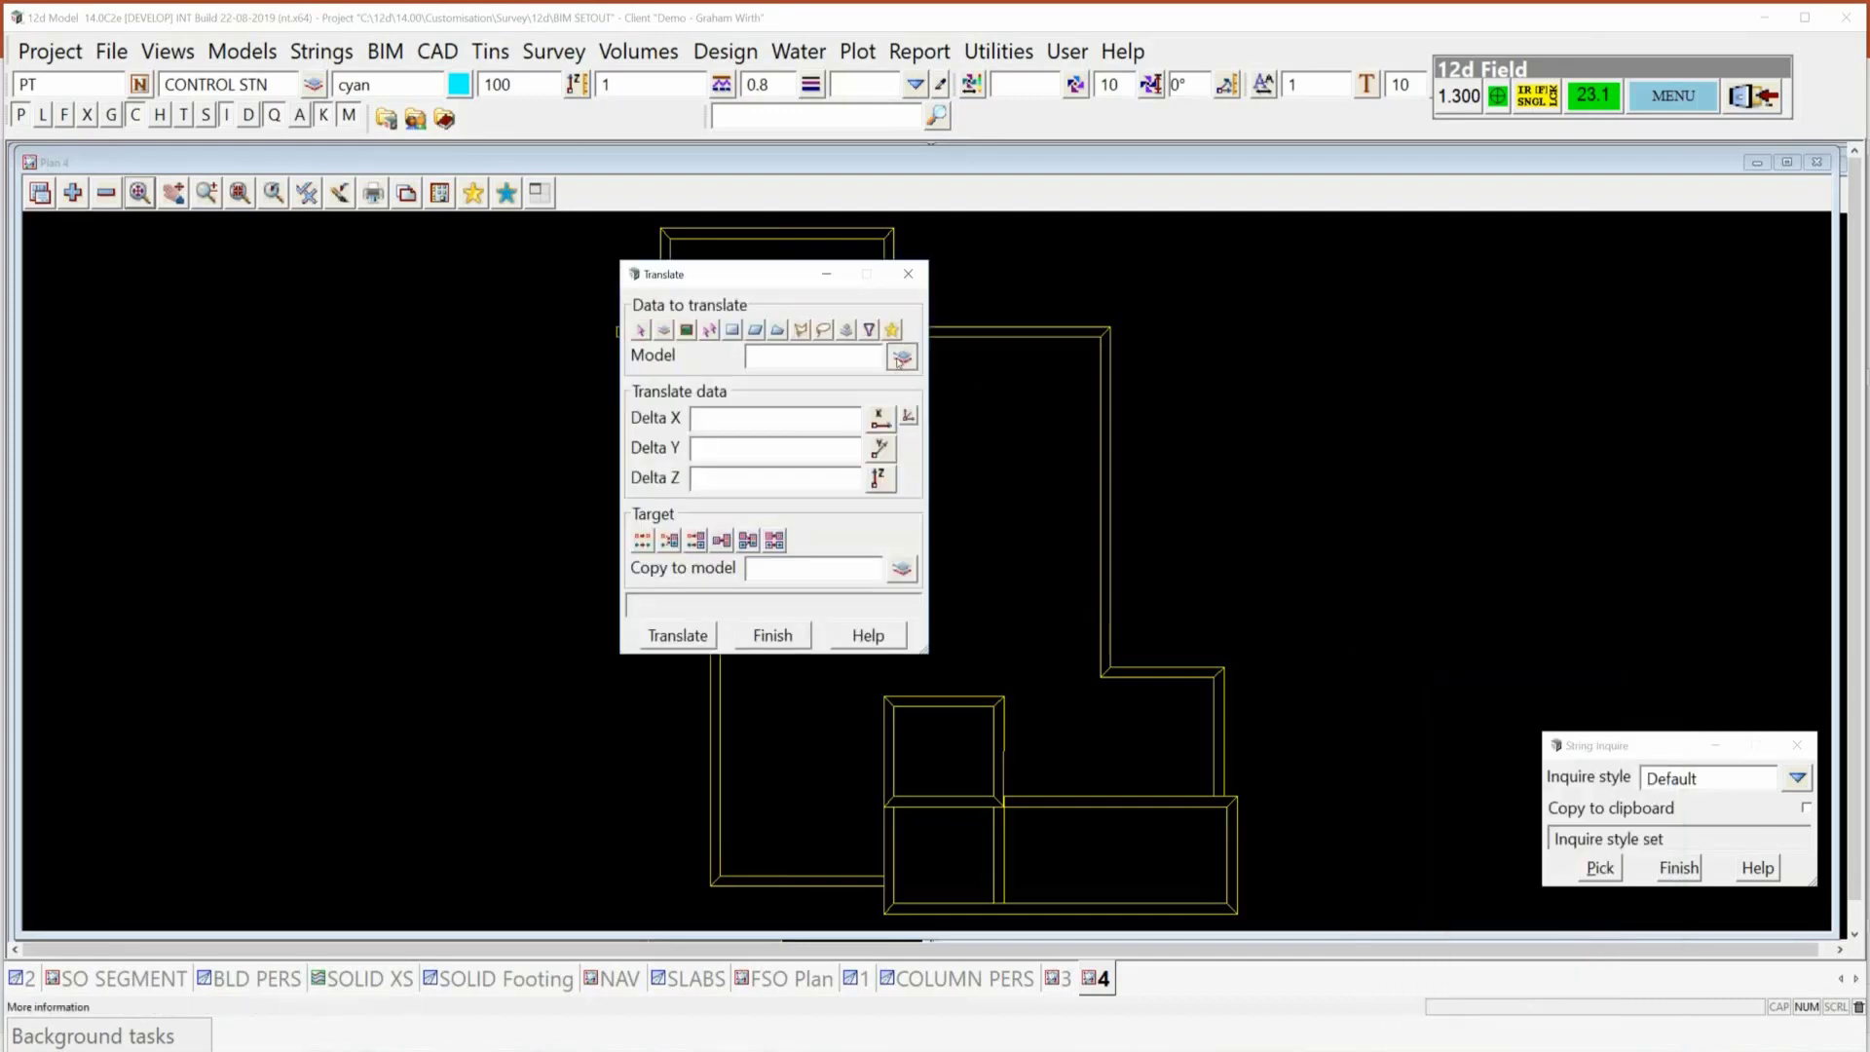
left_click(902, 355)
left_click(958, 415)
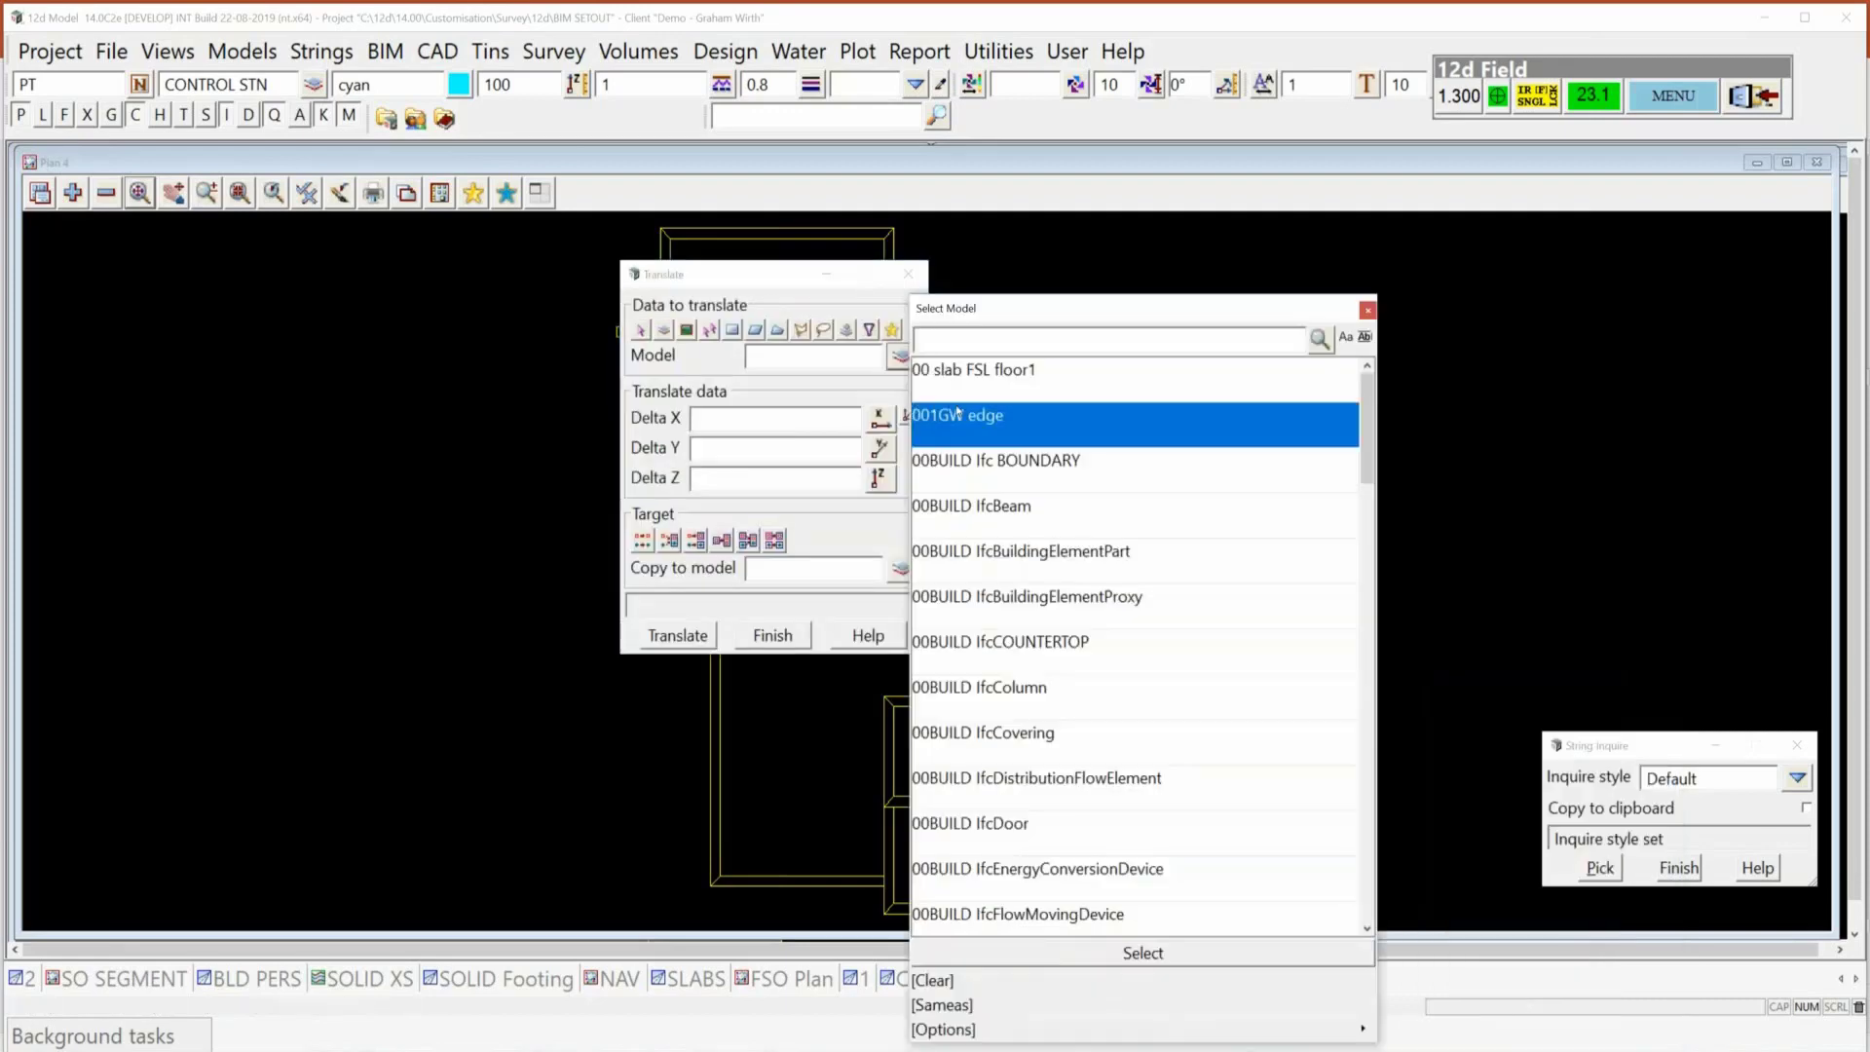
Translate the contour strings by delta X 0, delta Y 0 and delta Z 0.001, replacing the existing data.
left_click(722, 418)
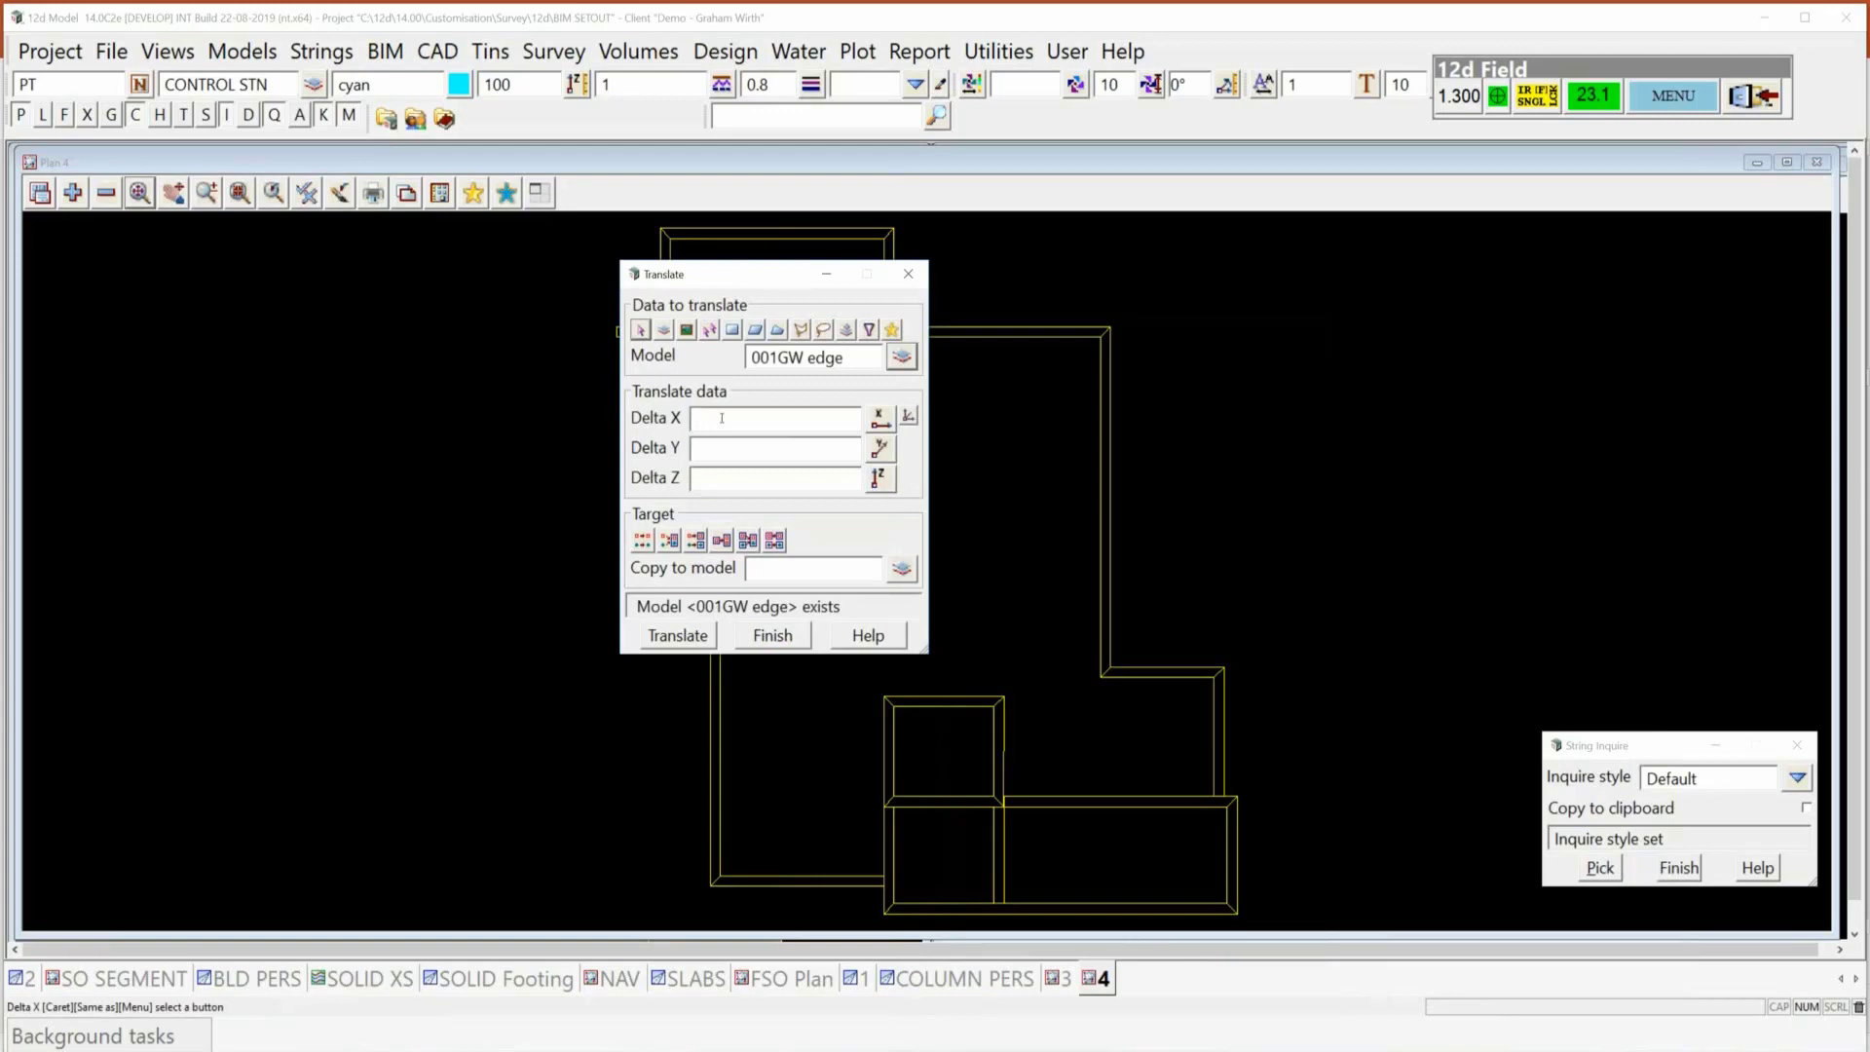
type("00")
key("Tab")
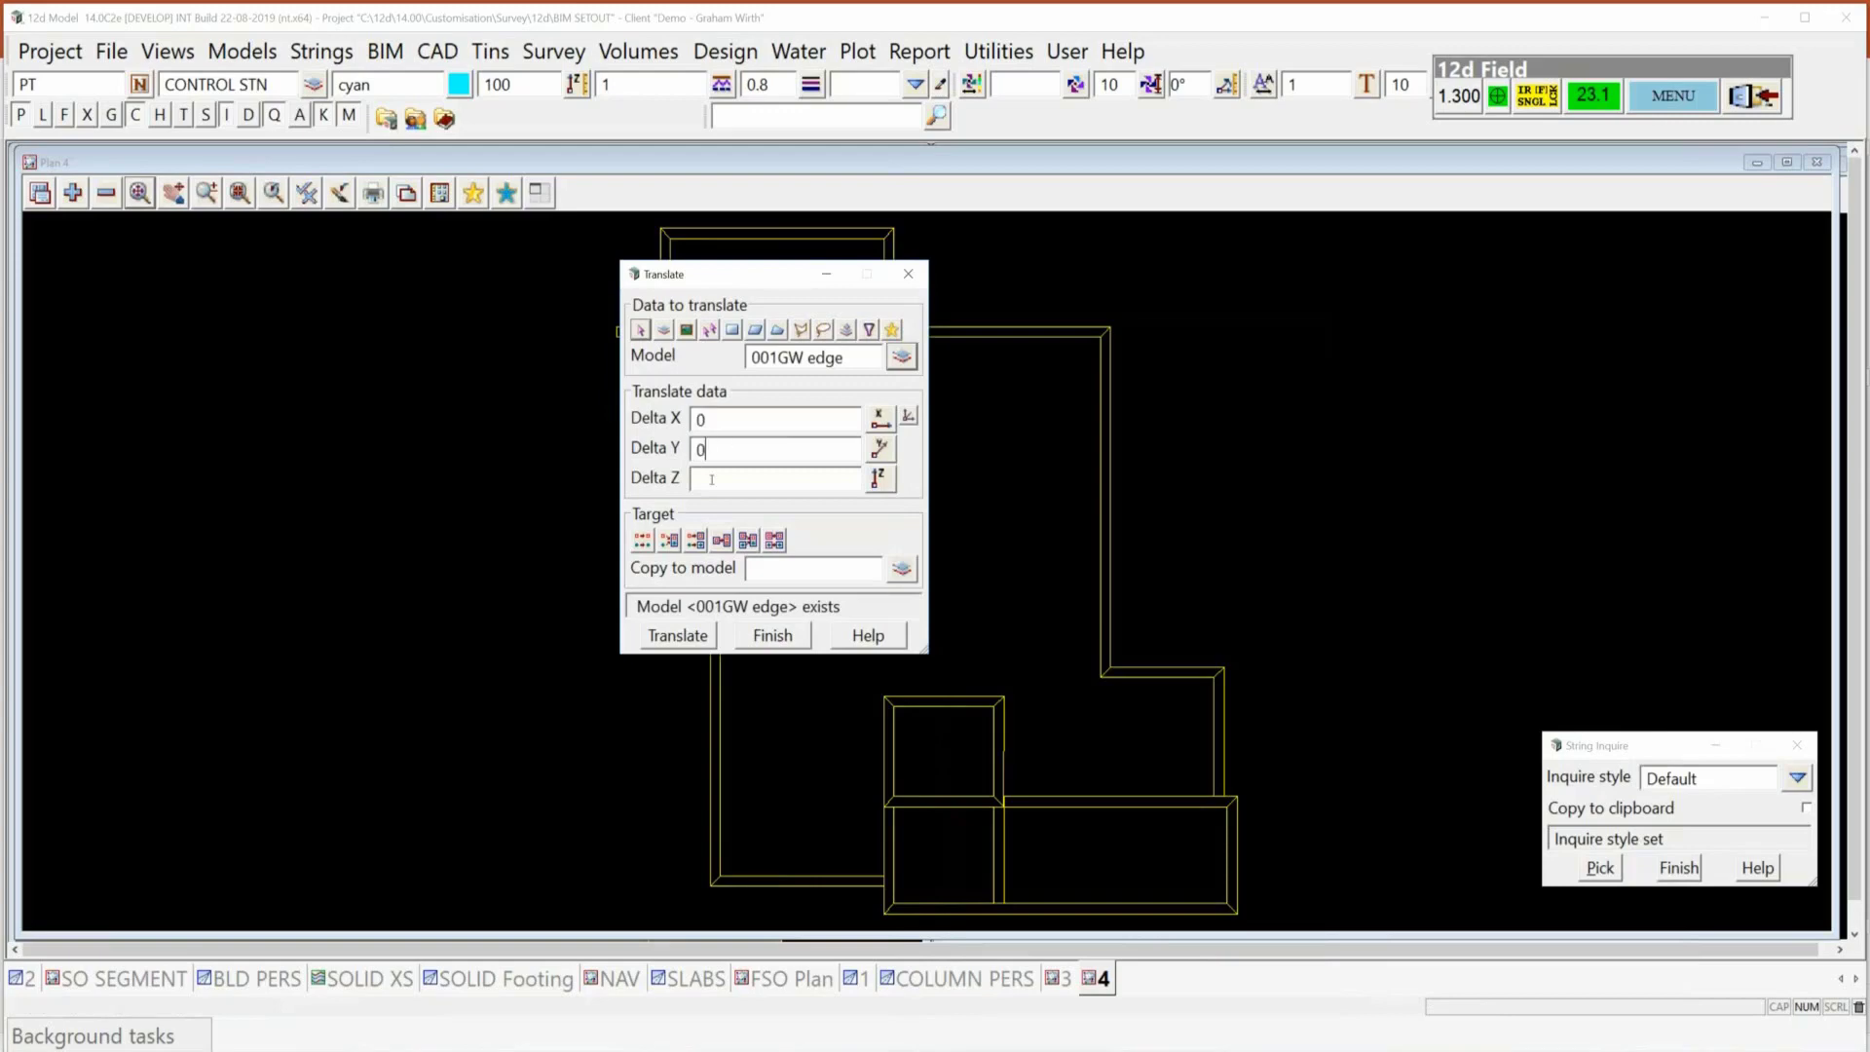
type("0.001")
left_click(642, 540)
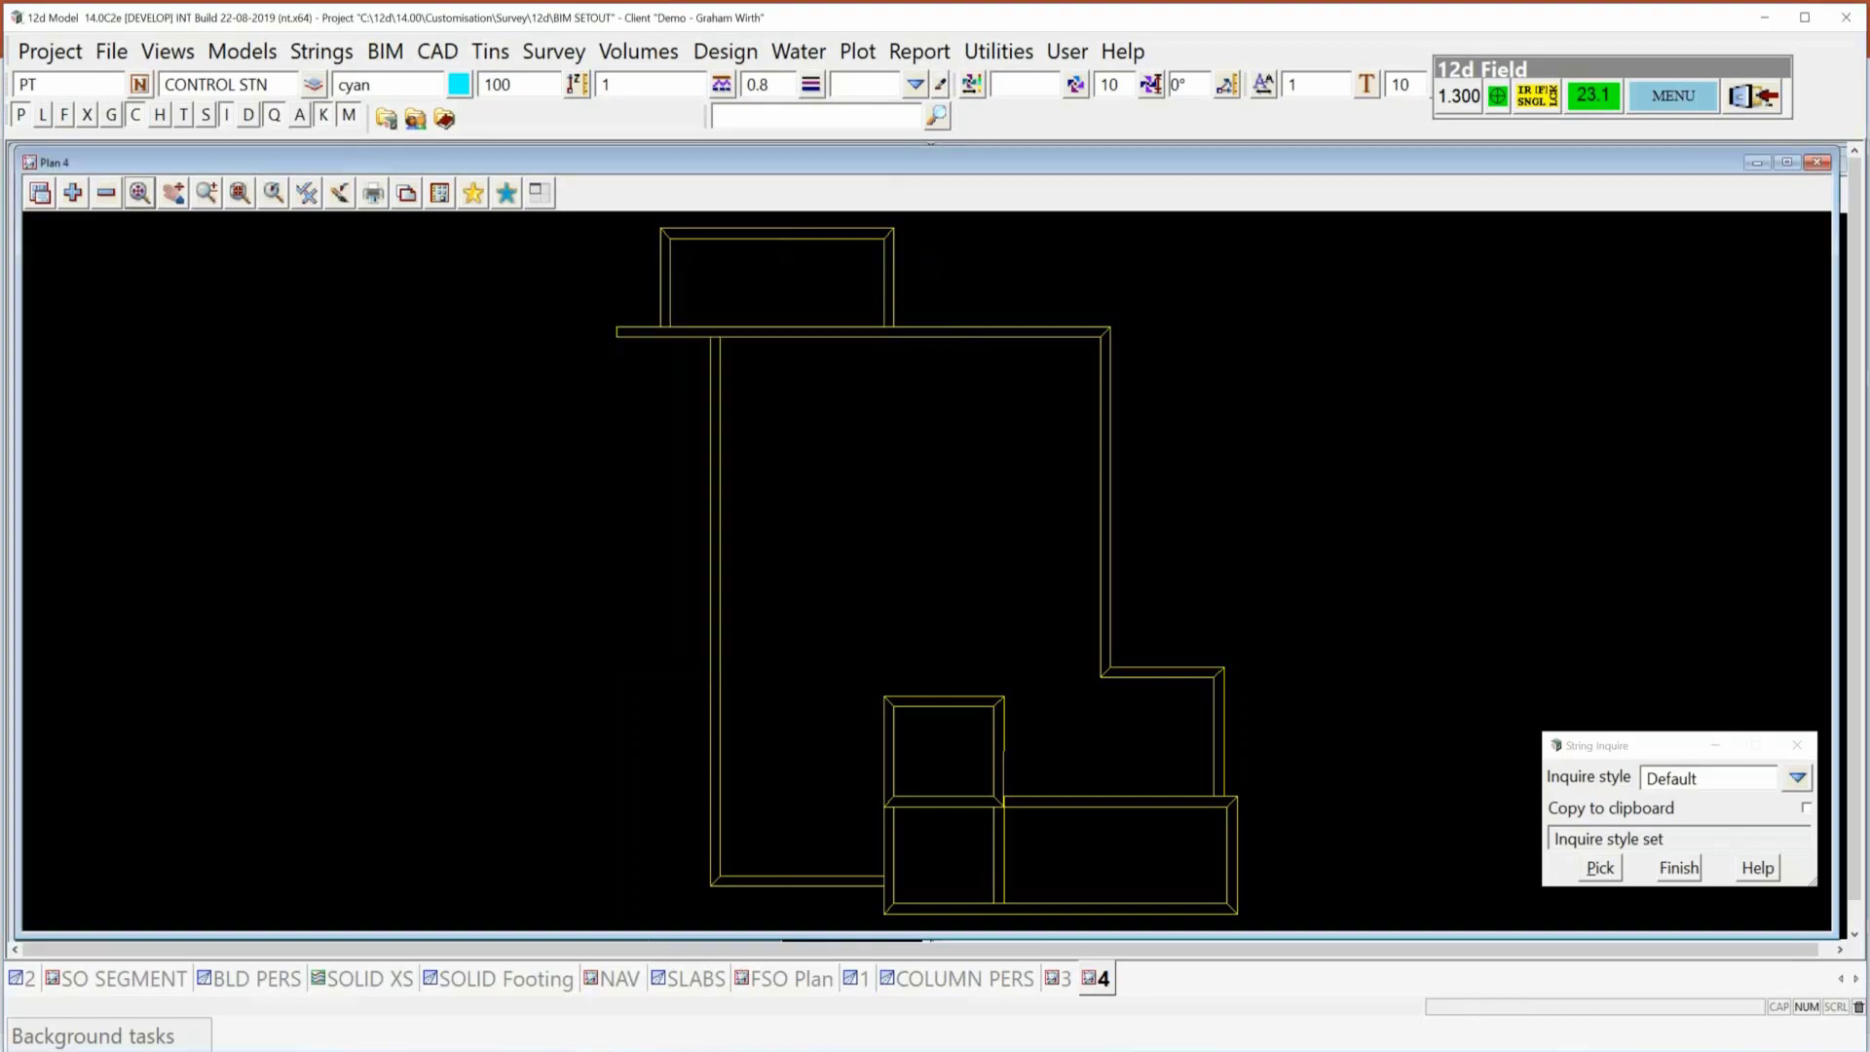
left_click(689, 636)
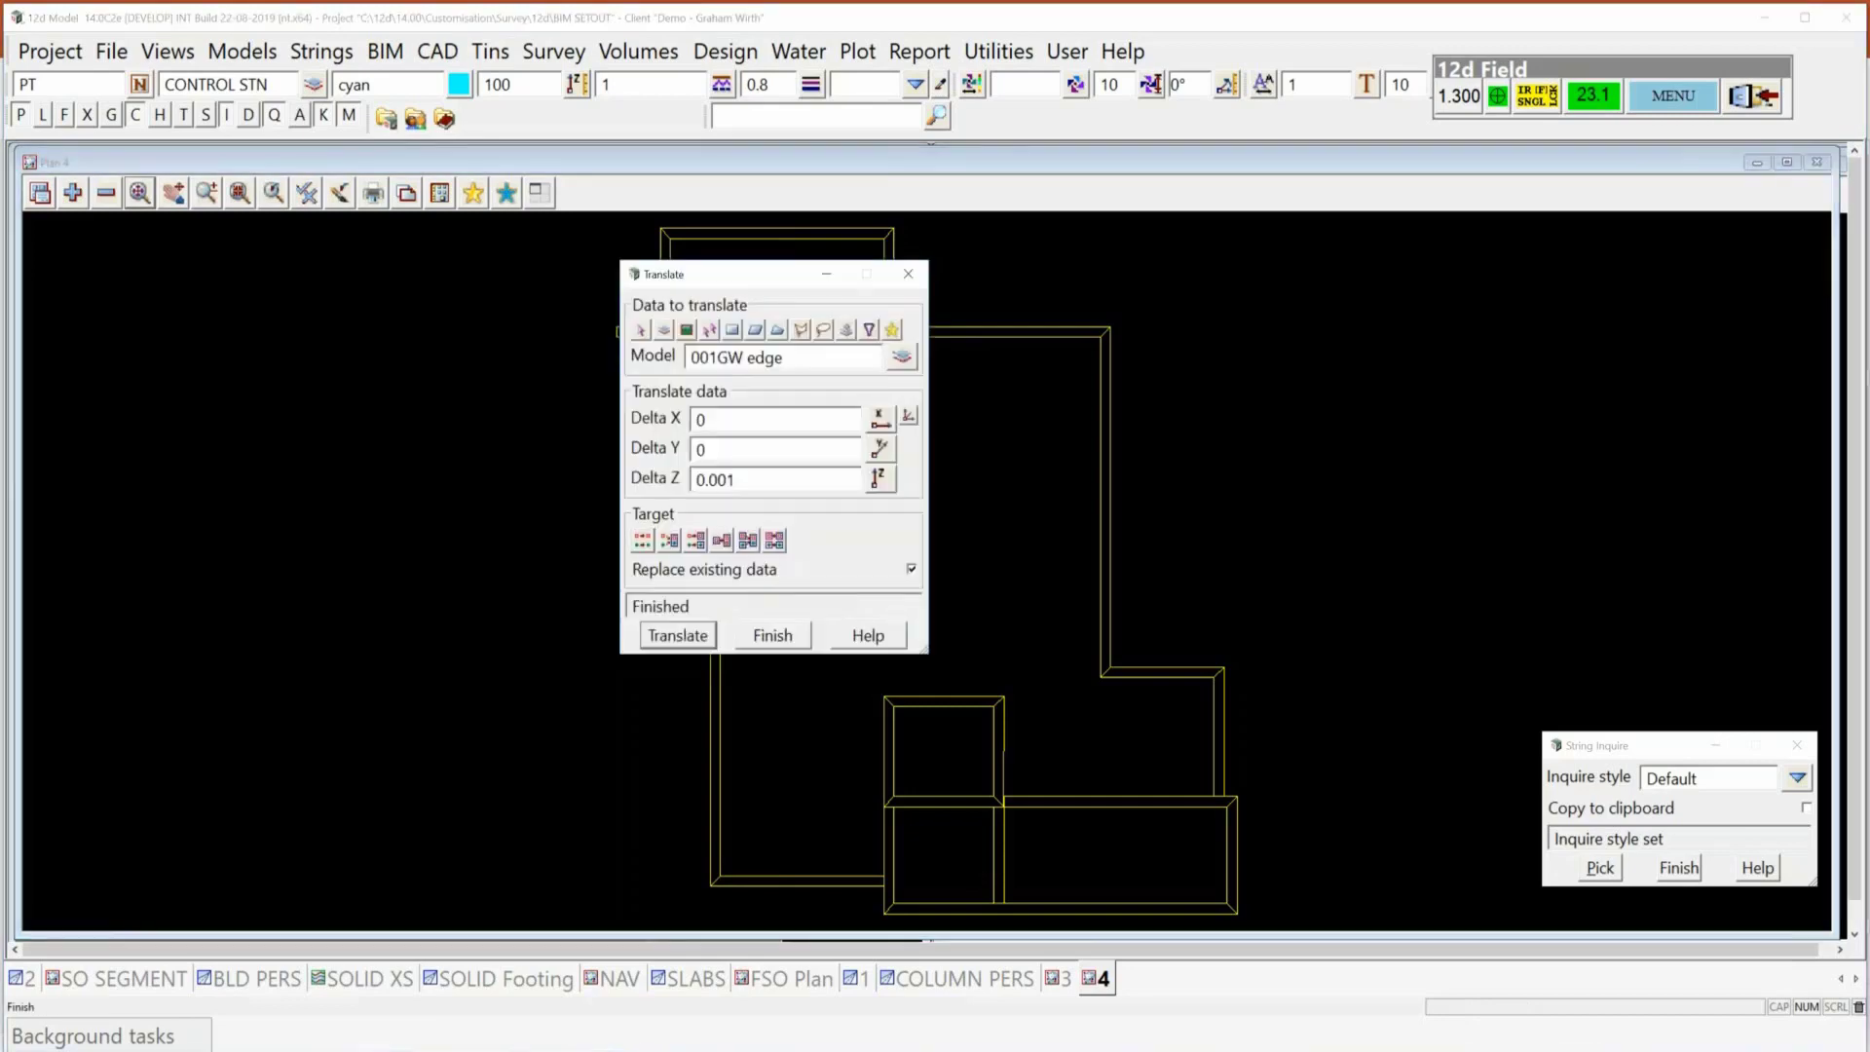
left_click(790, 637)
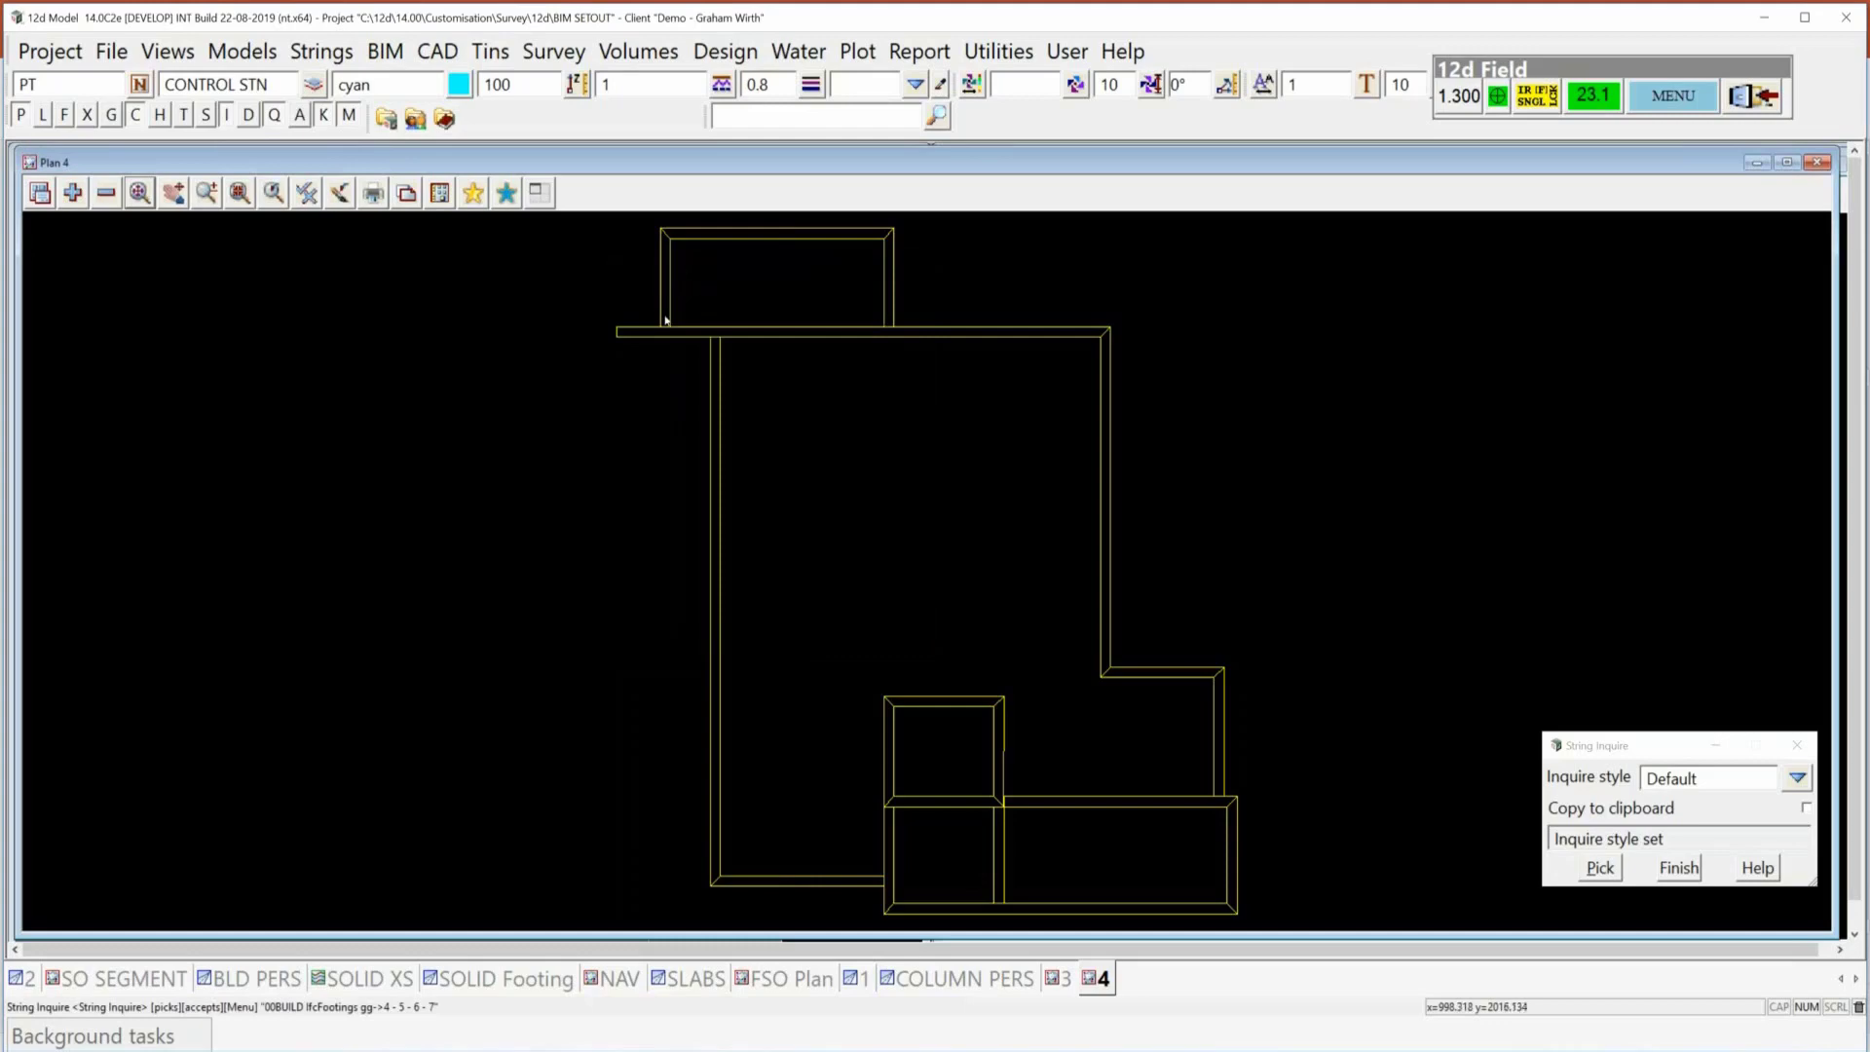
Inquire the level of the translated FT string at the upper-left corner of the main footing outline.
key("F2")
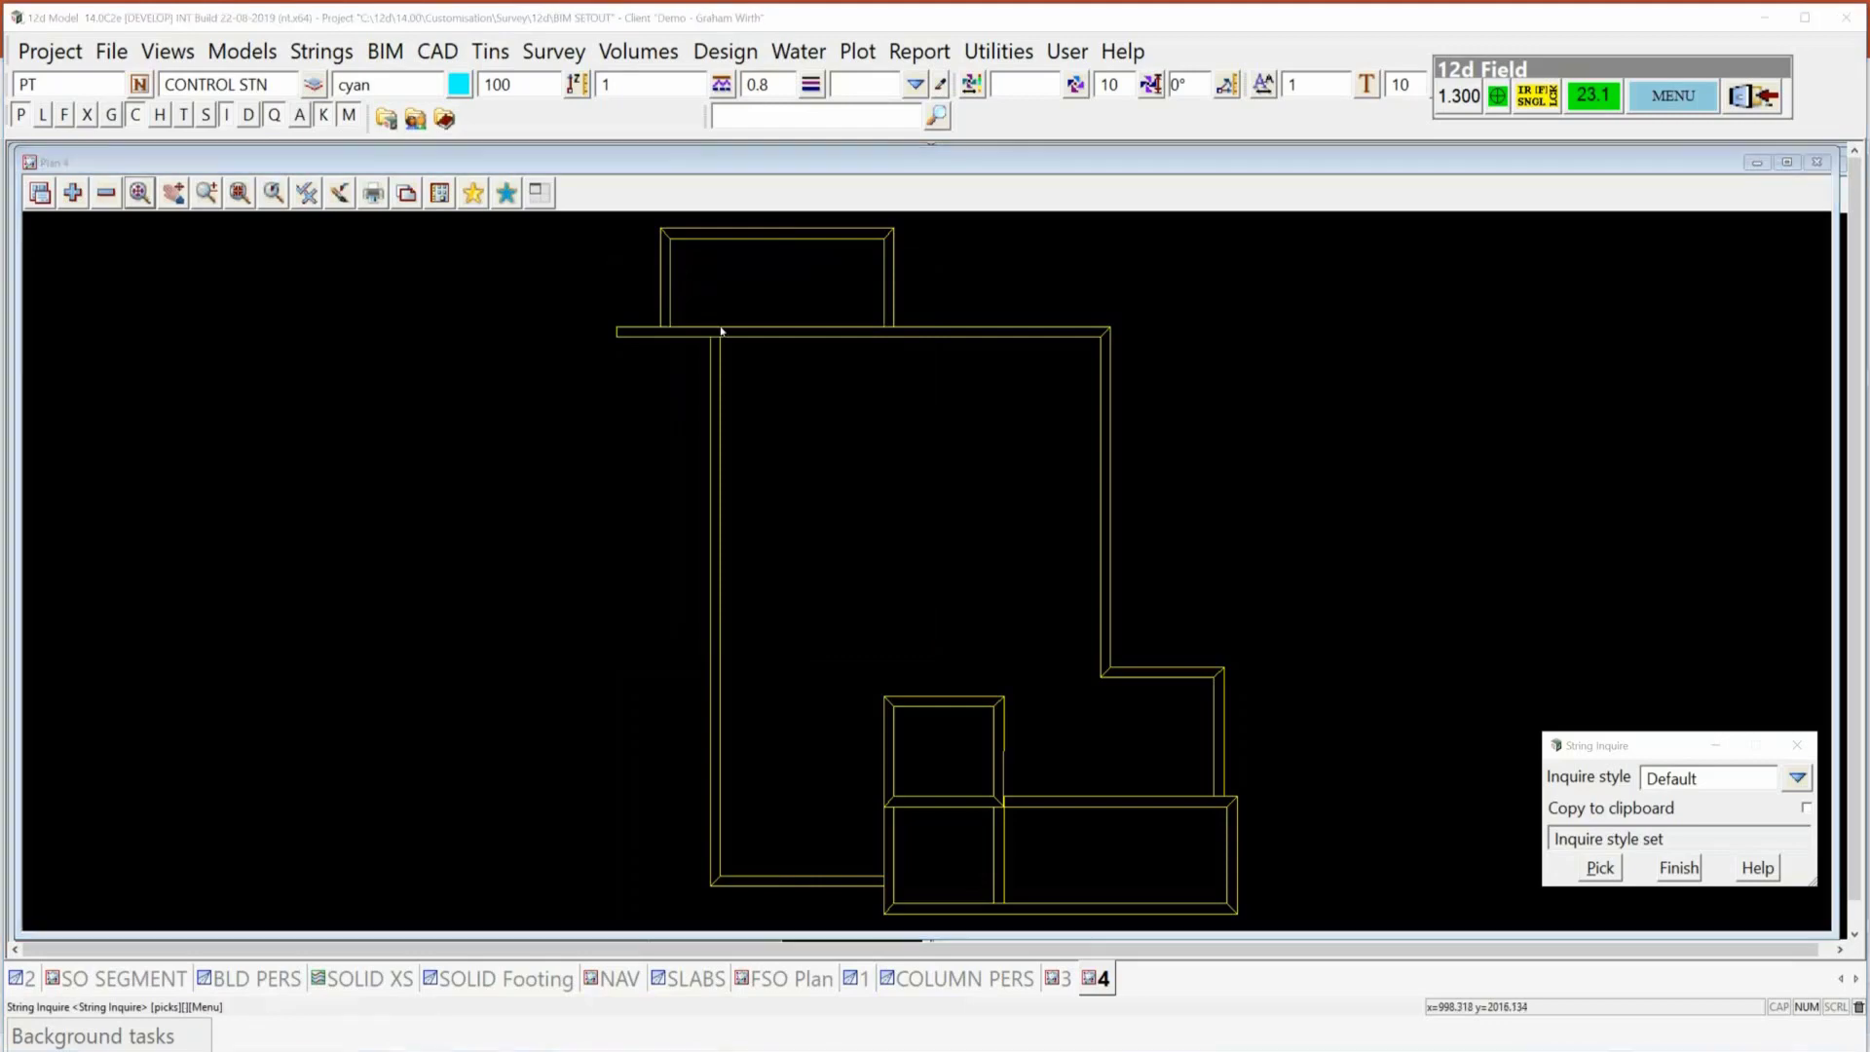
left_click(719, 341)
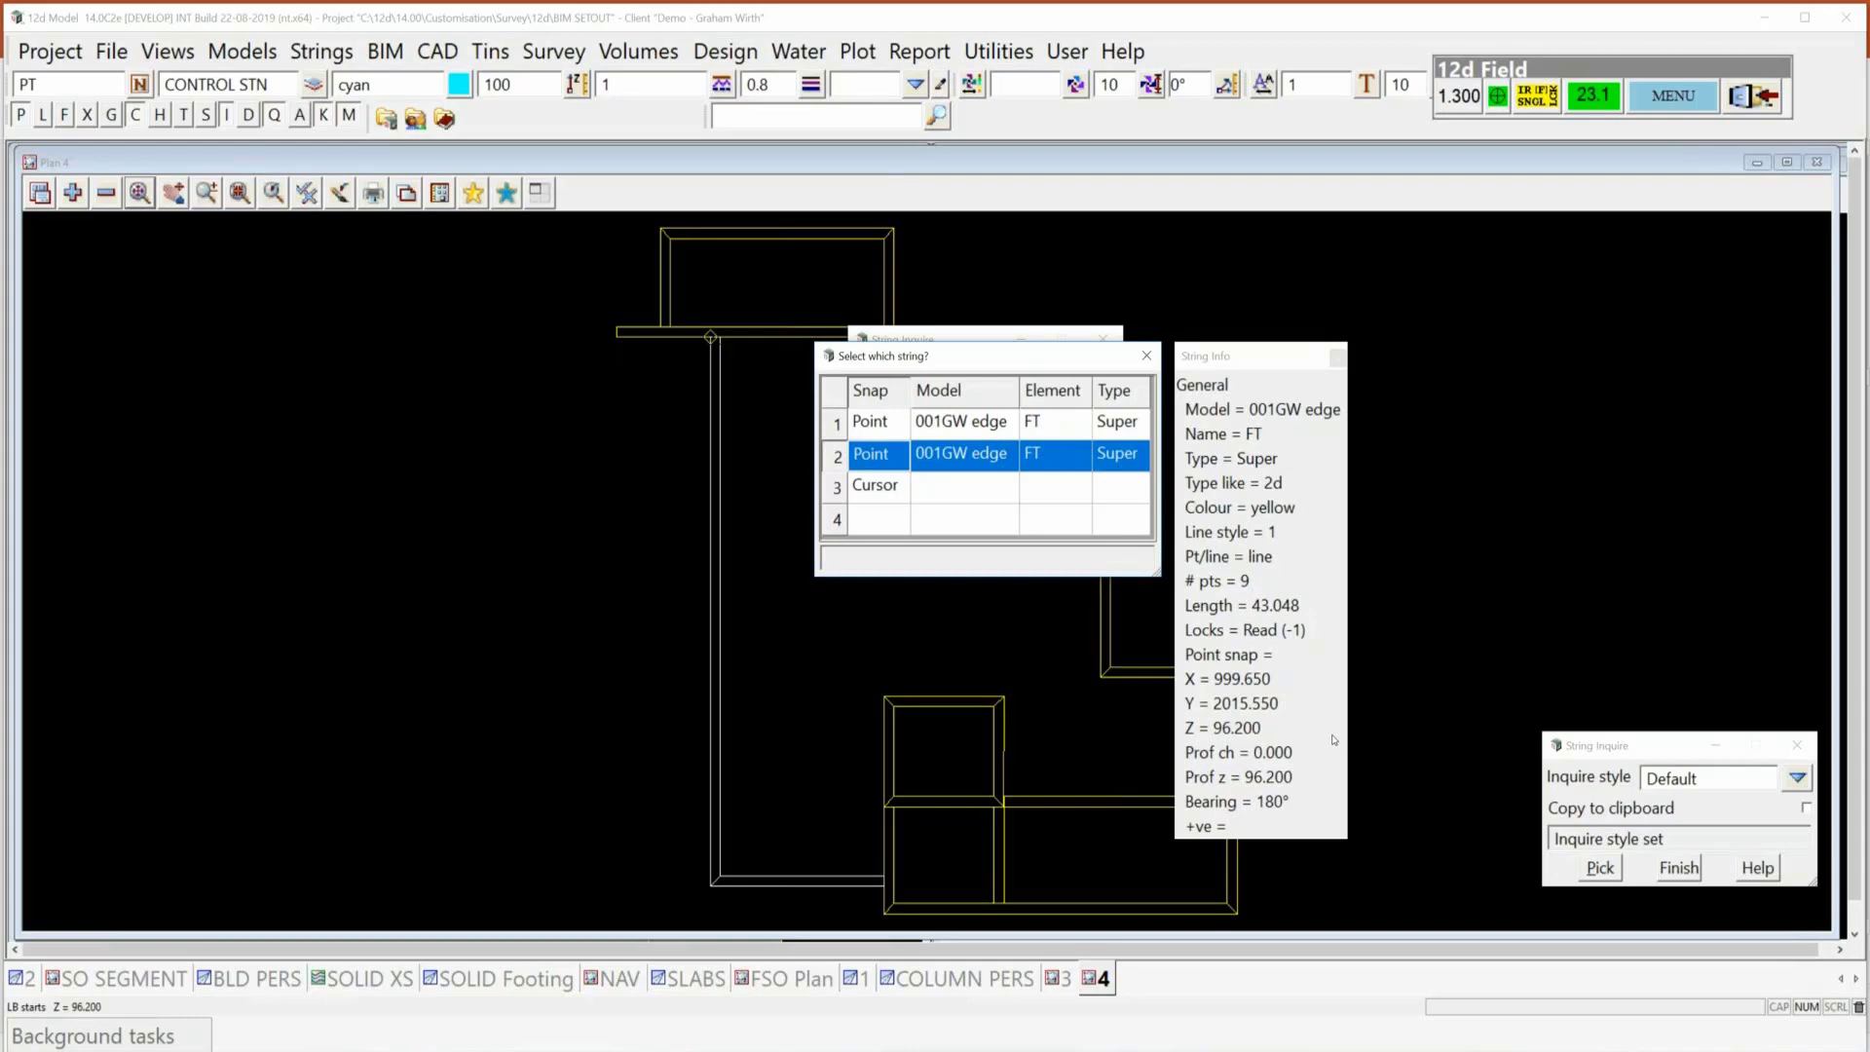
left_click(1368, 609)
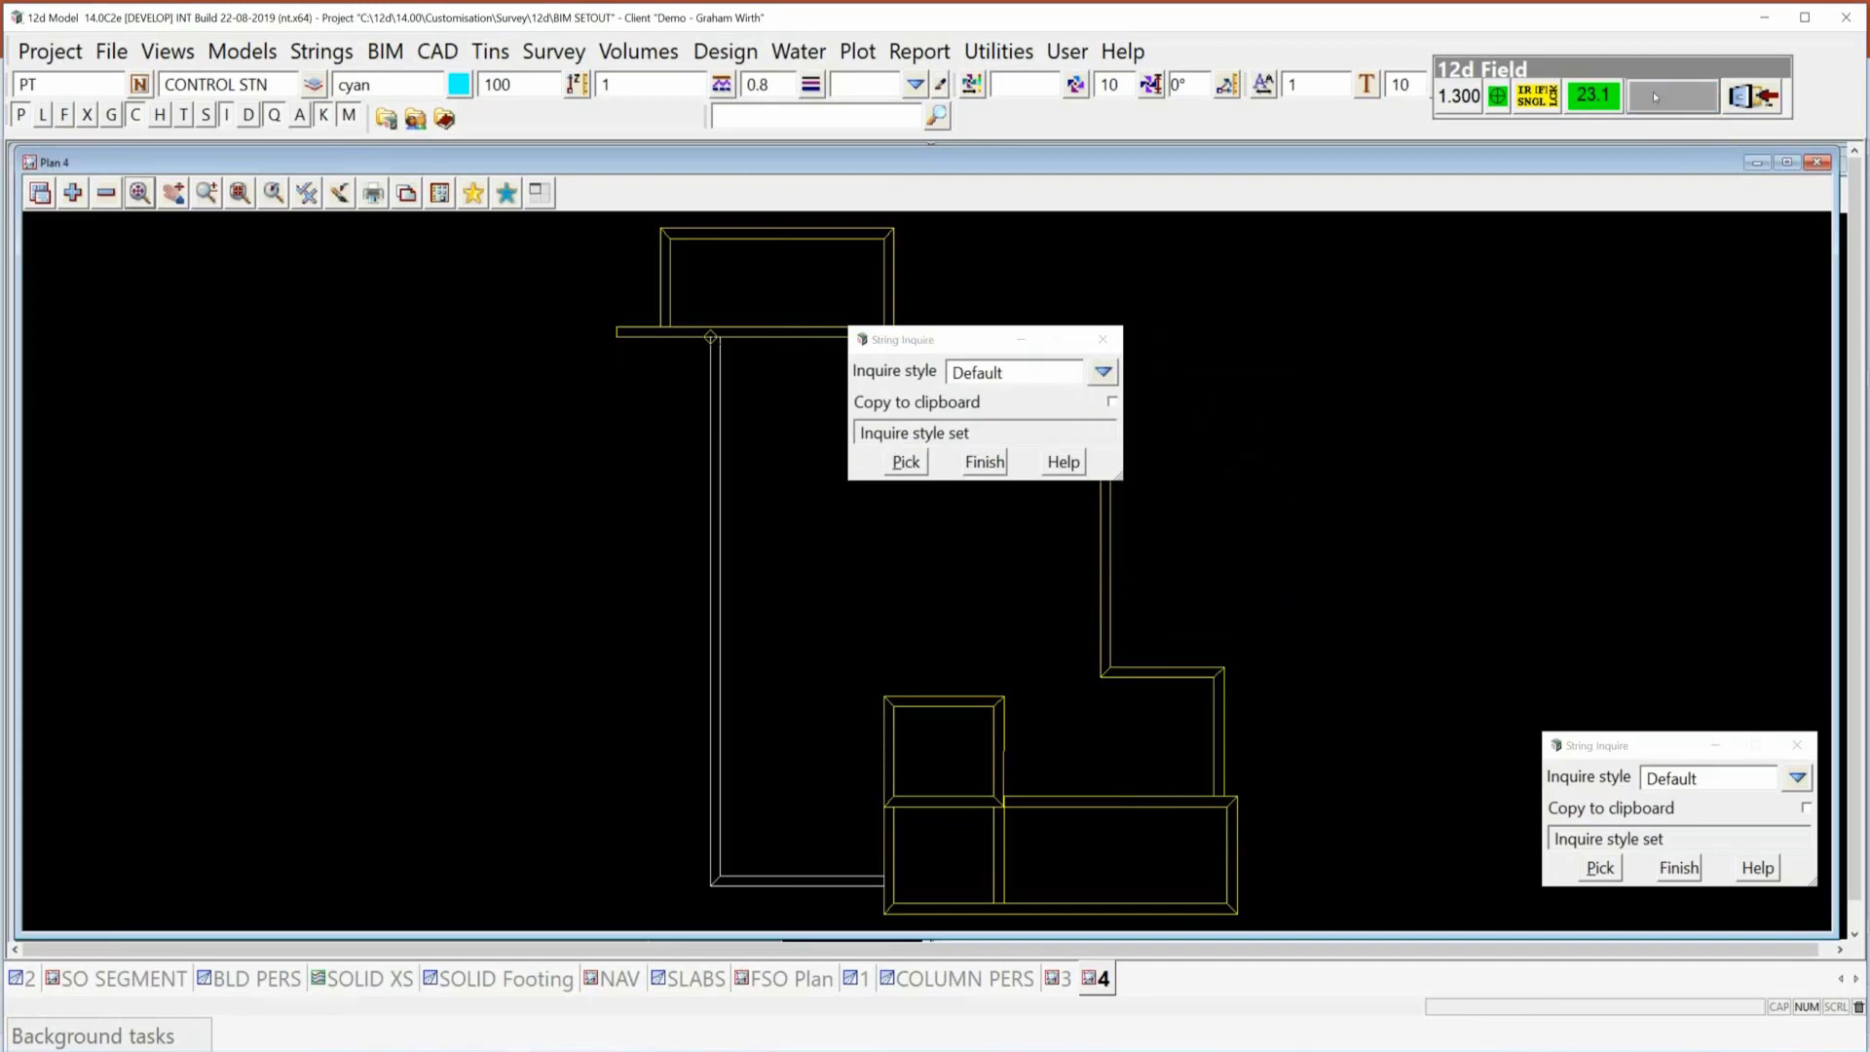
Close the string inquiry and start a 12d Field Setout Segment session.
left_click(1657, 98)
left_click_drag(1695, 104, 1395, 165)
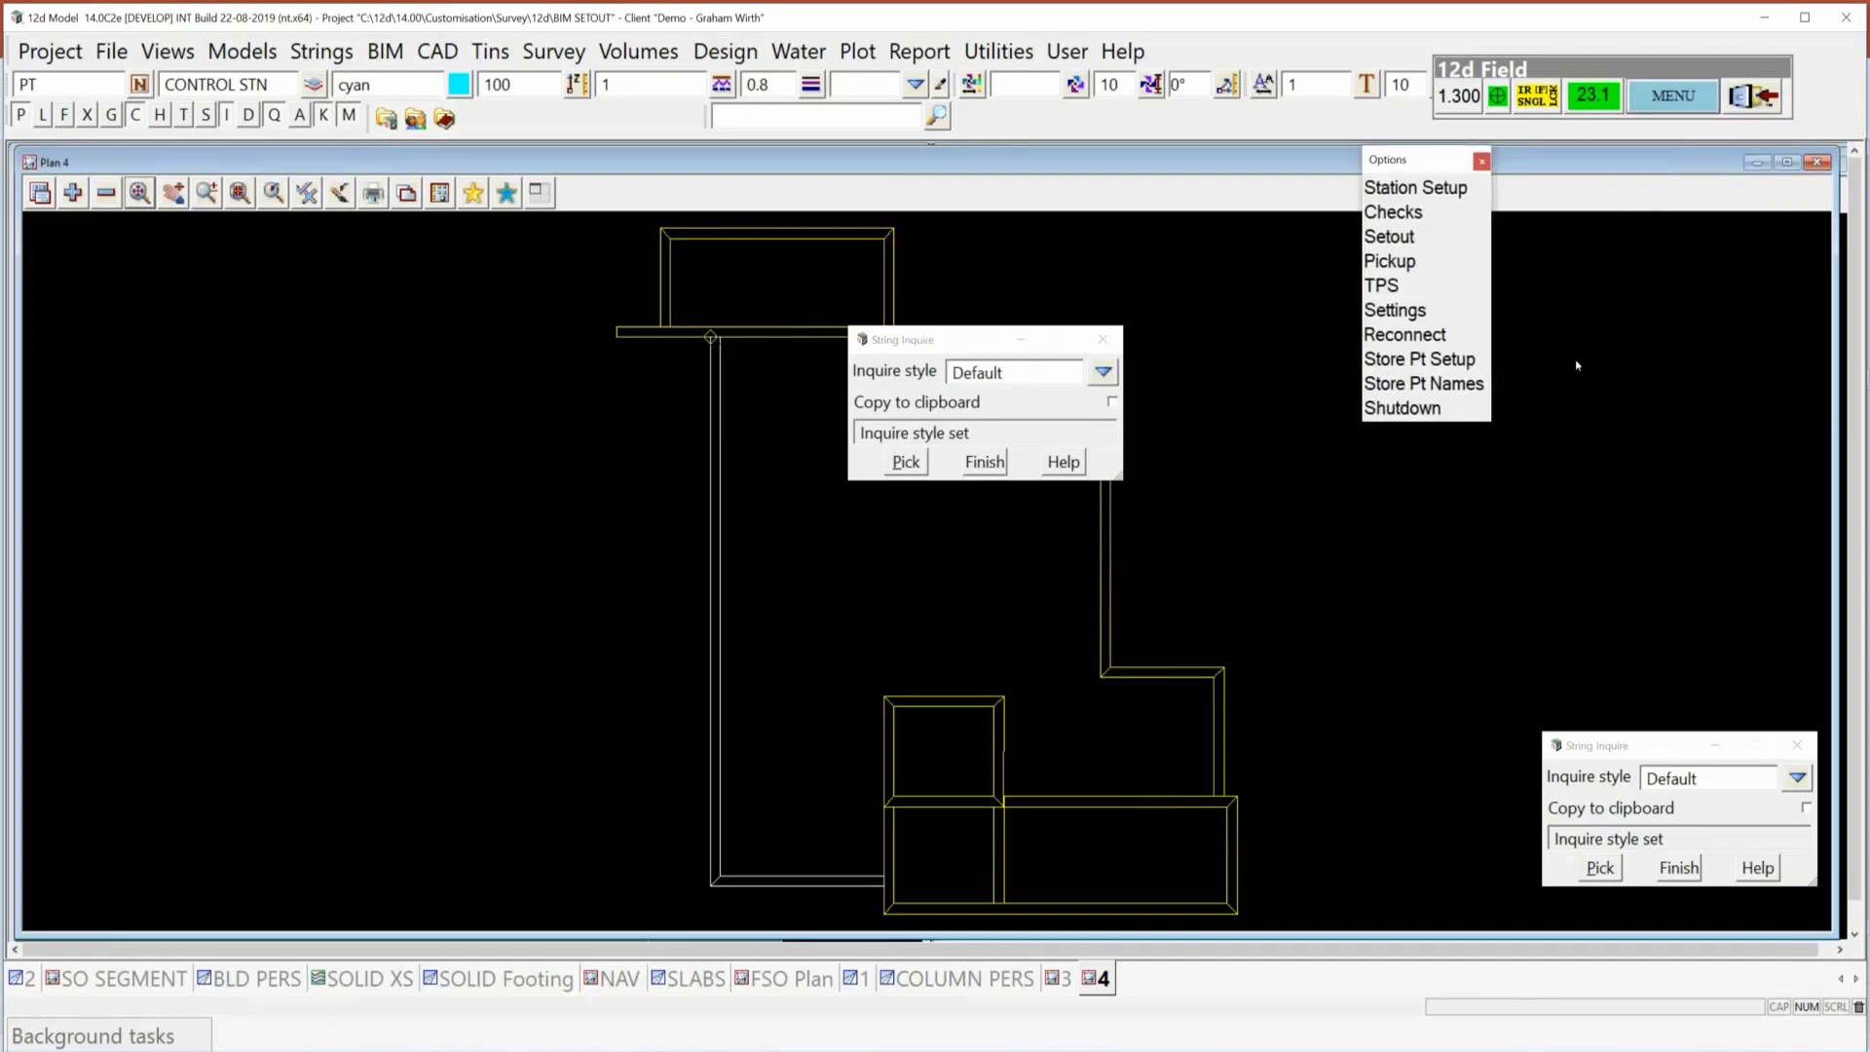
left_click(1403, 239)
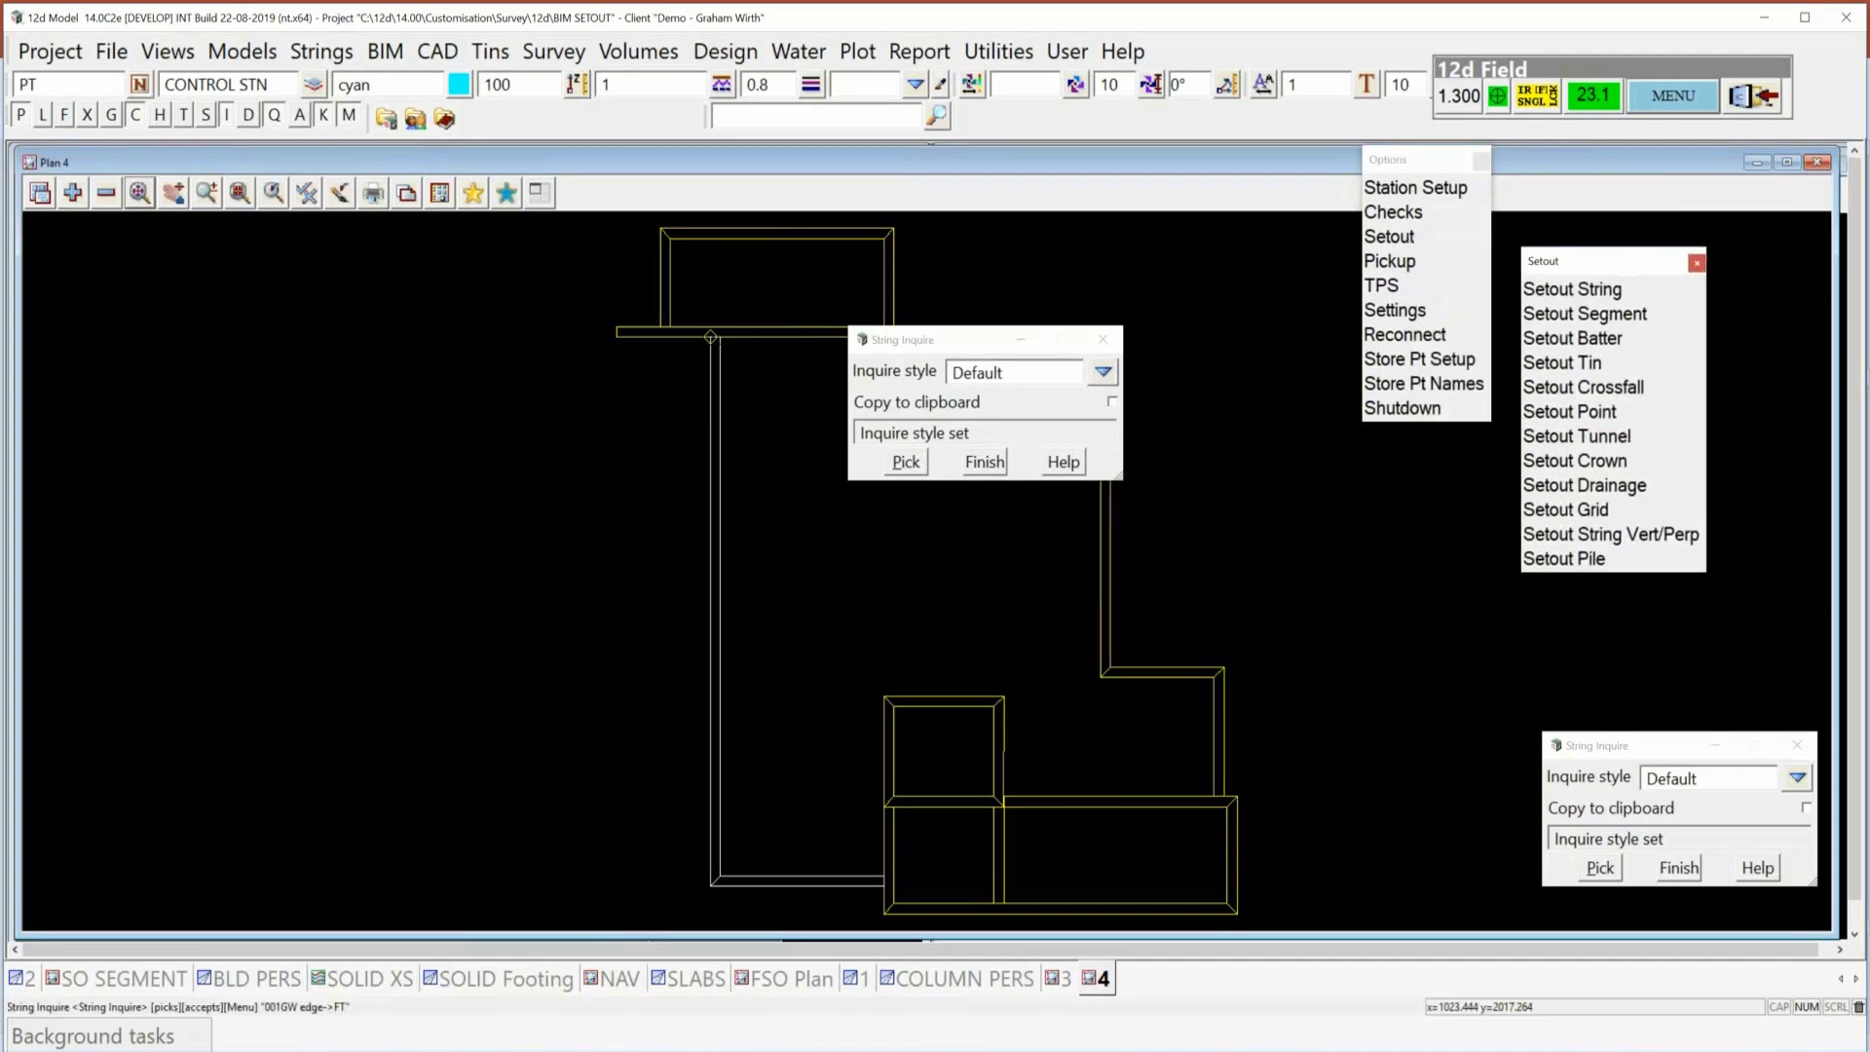
left_click(985, 462)
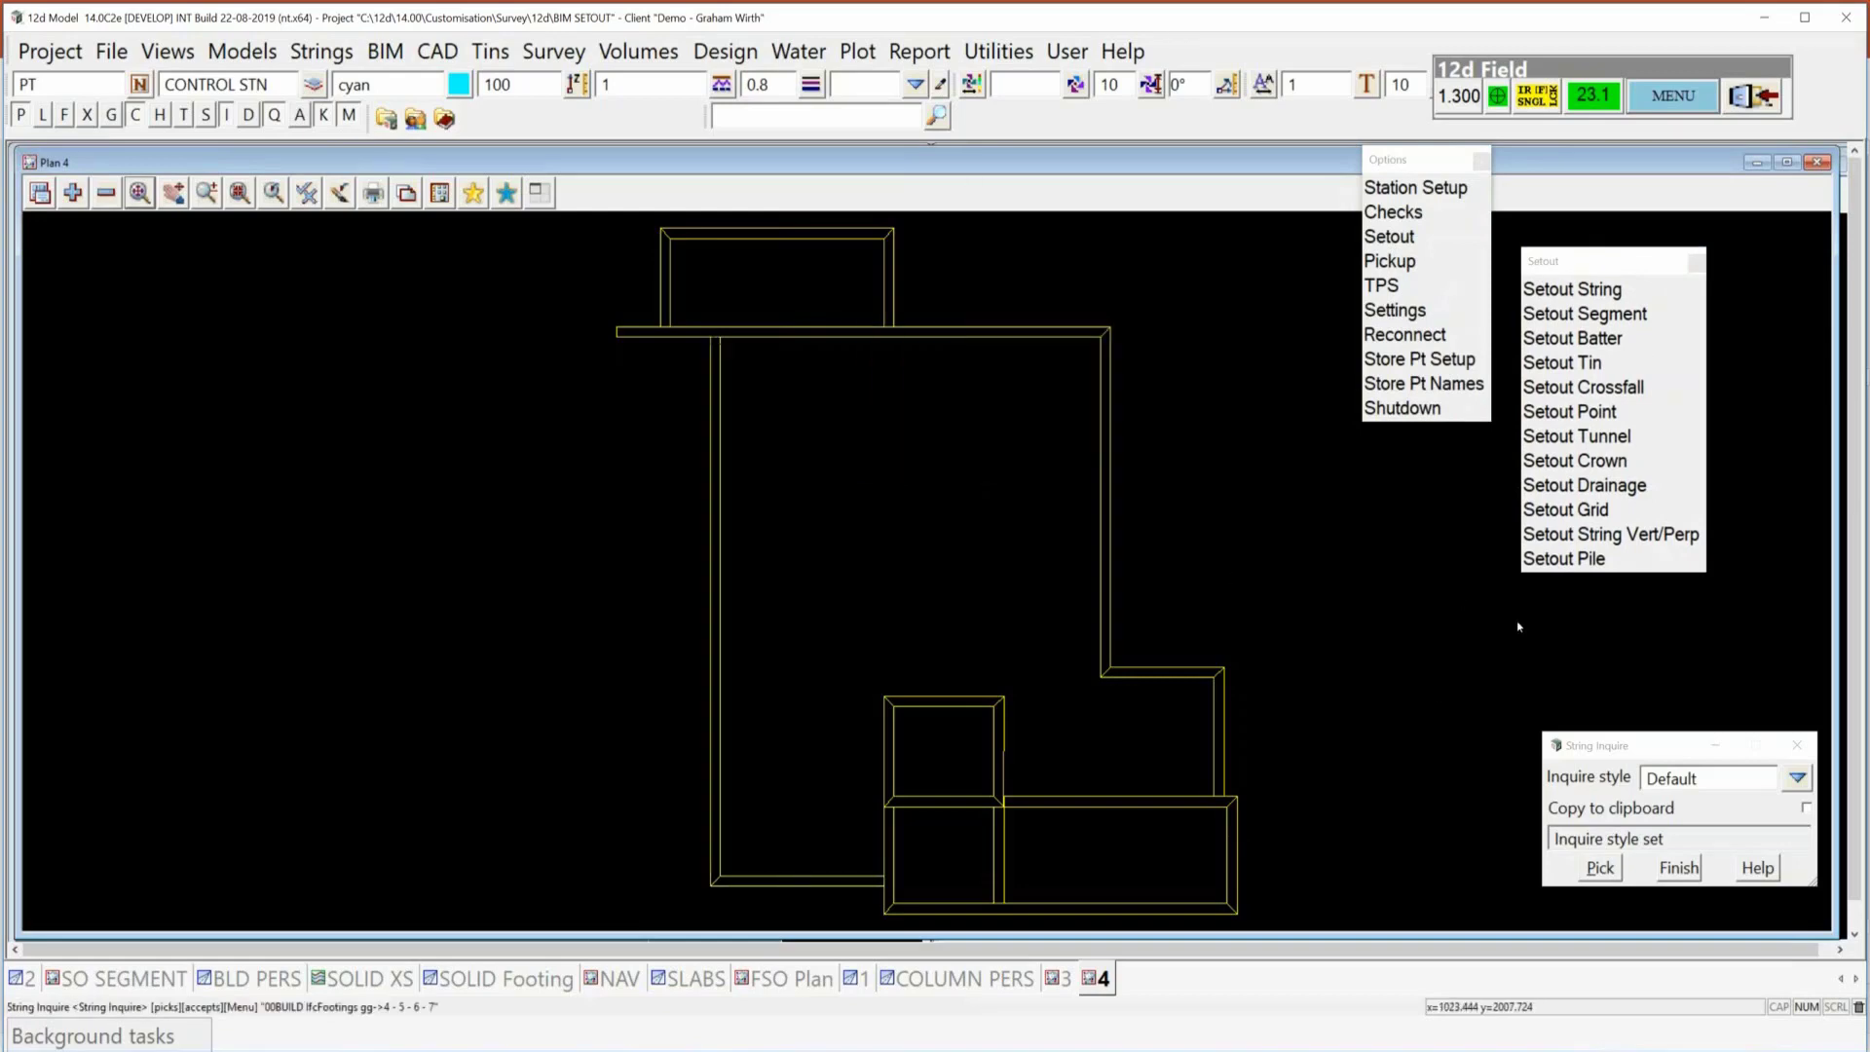
left_click(1612, 314)
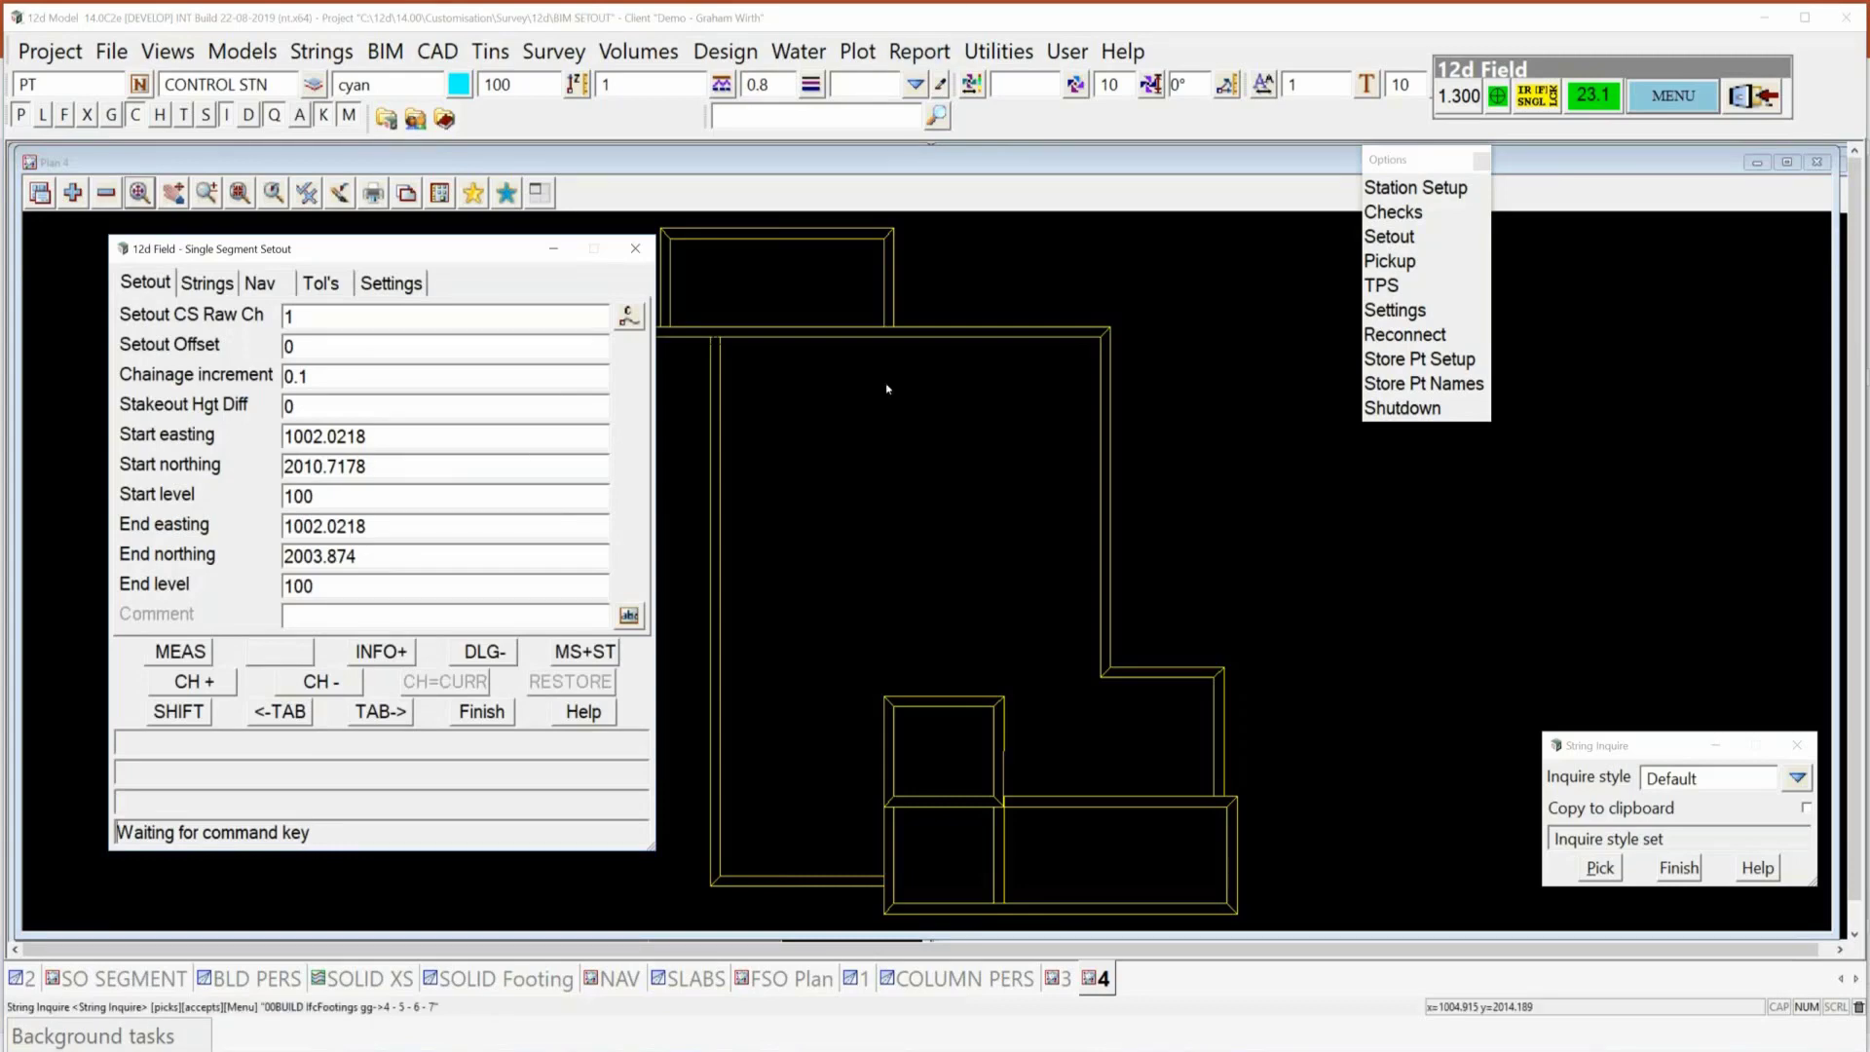
Inquire the FT string along the upper edge of the main footing outline and finish the inquiry.
key("F2")
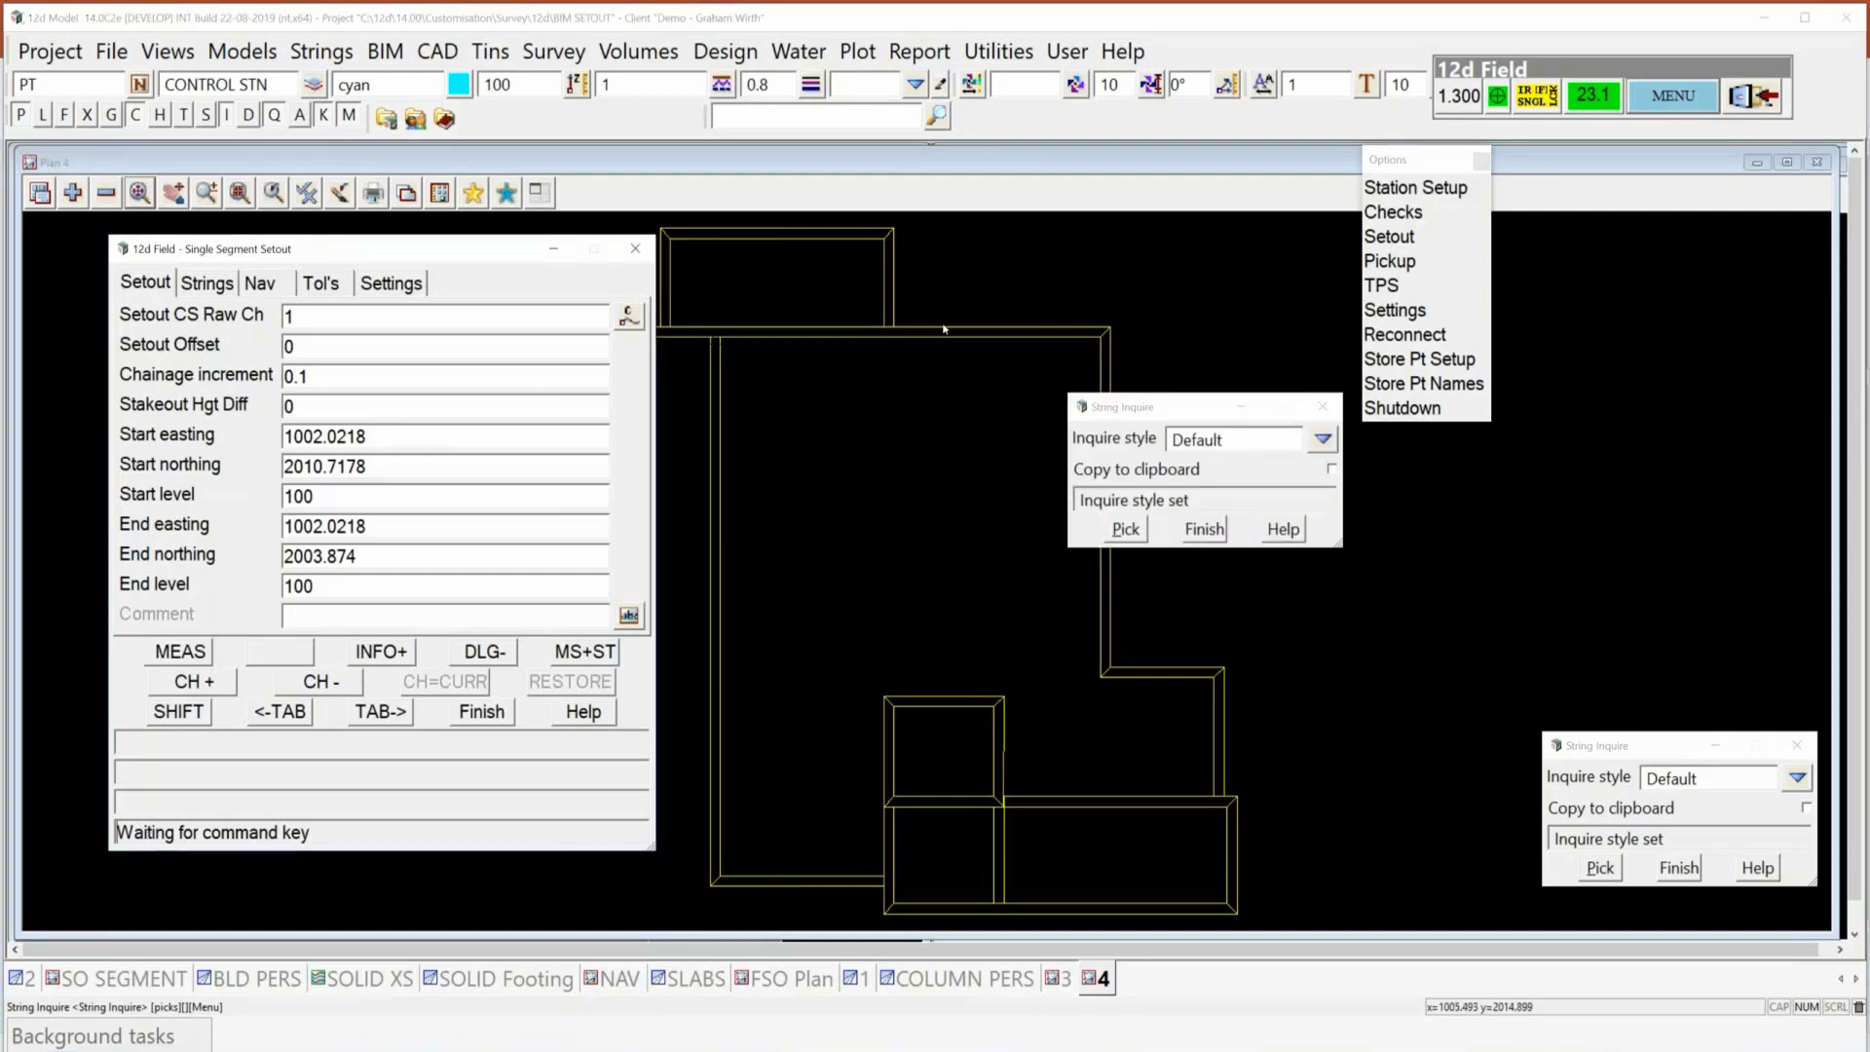
left_click(944, 328)
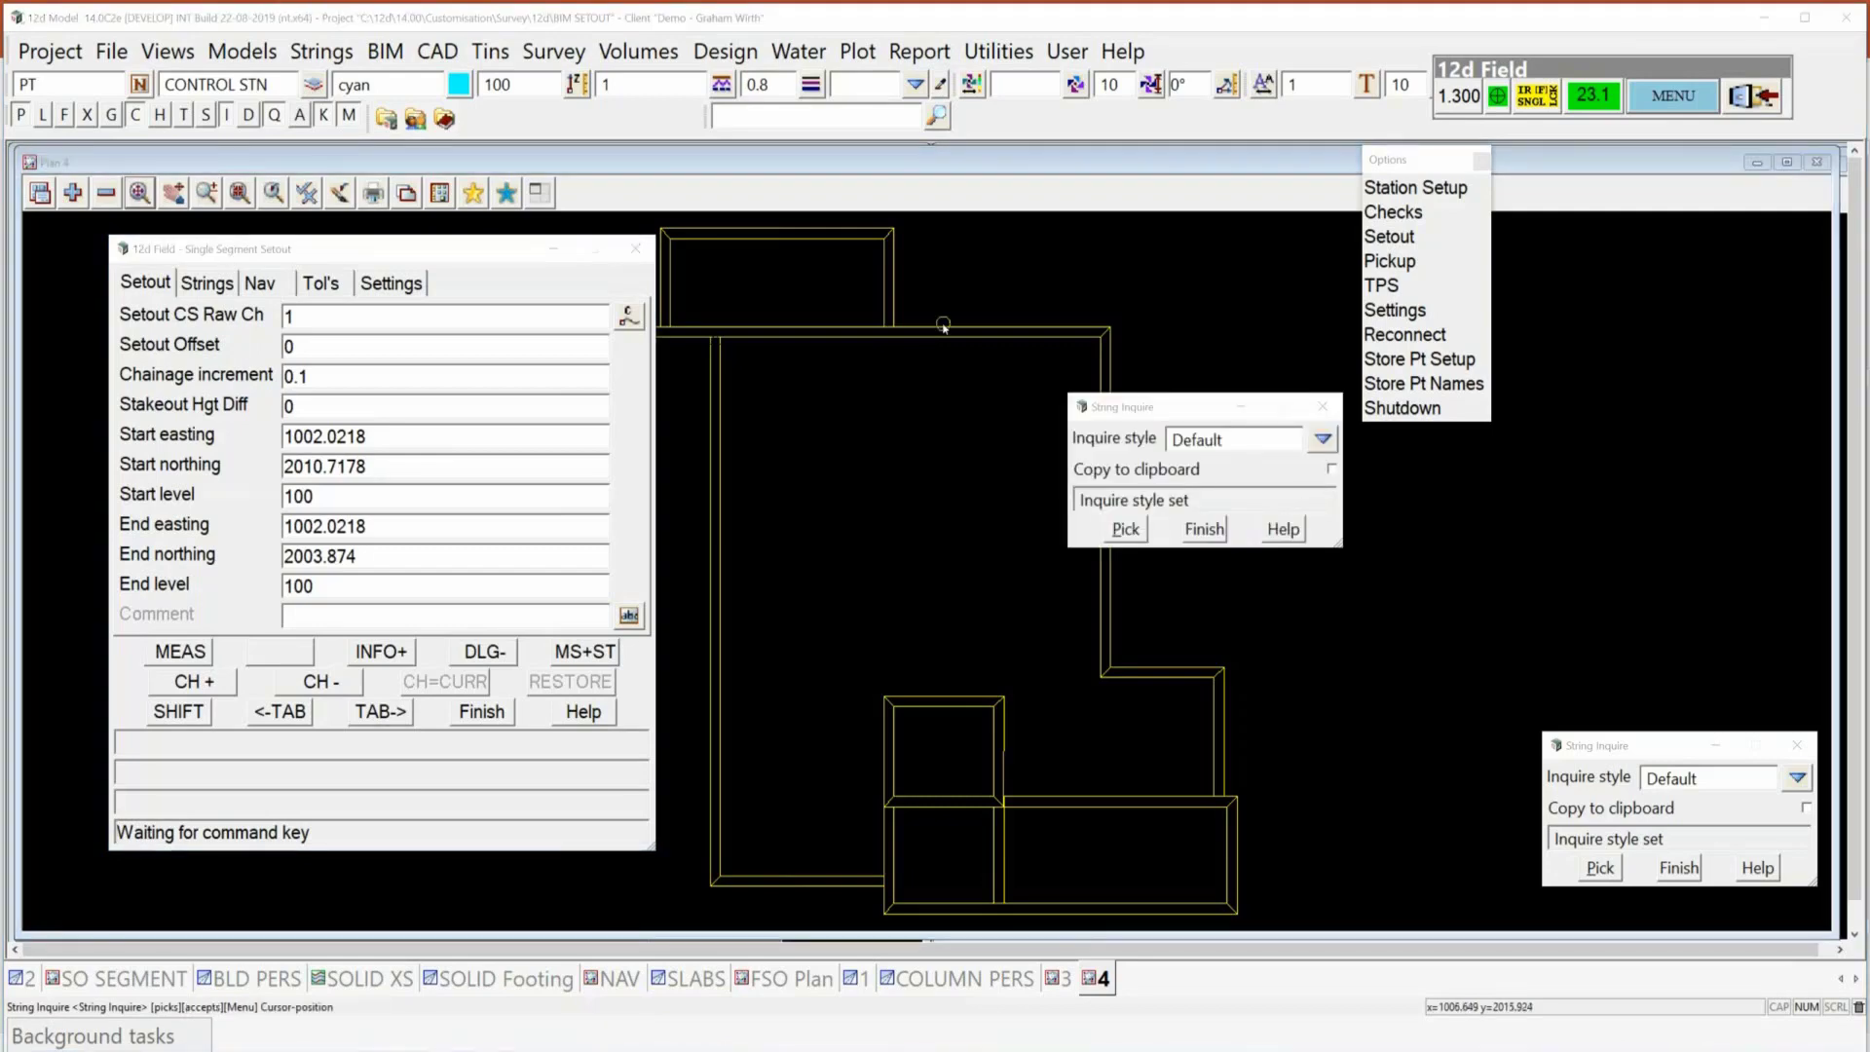
middle_click(943, 328)
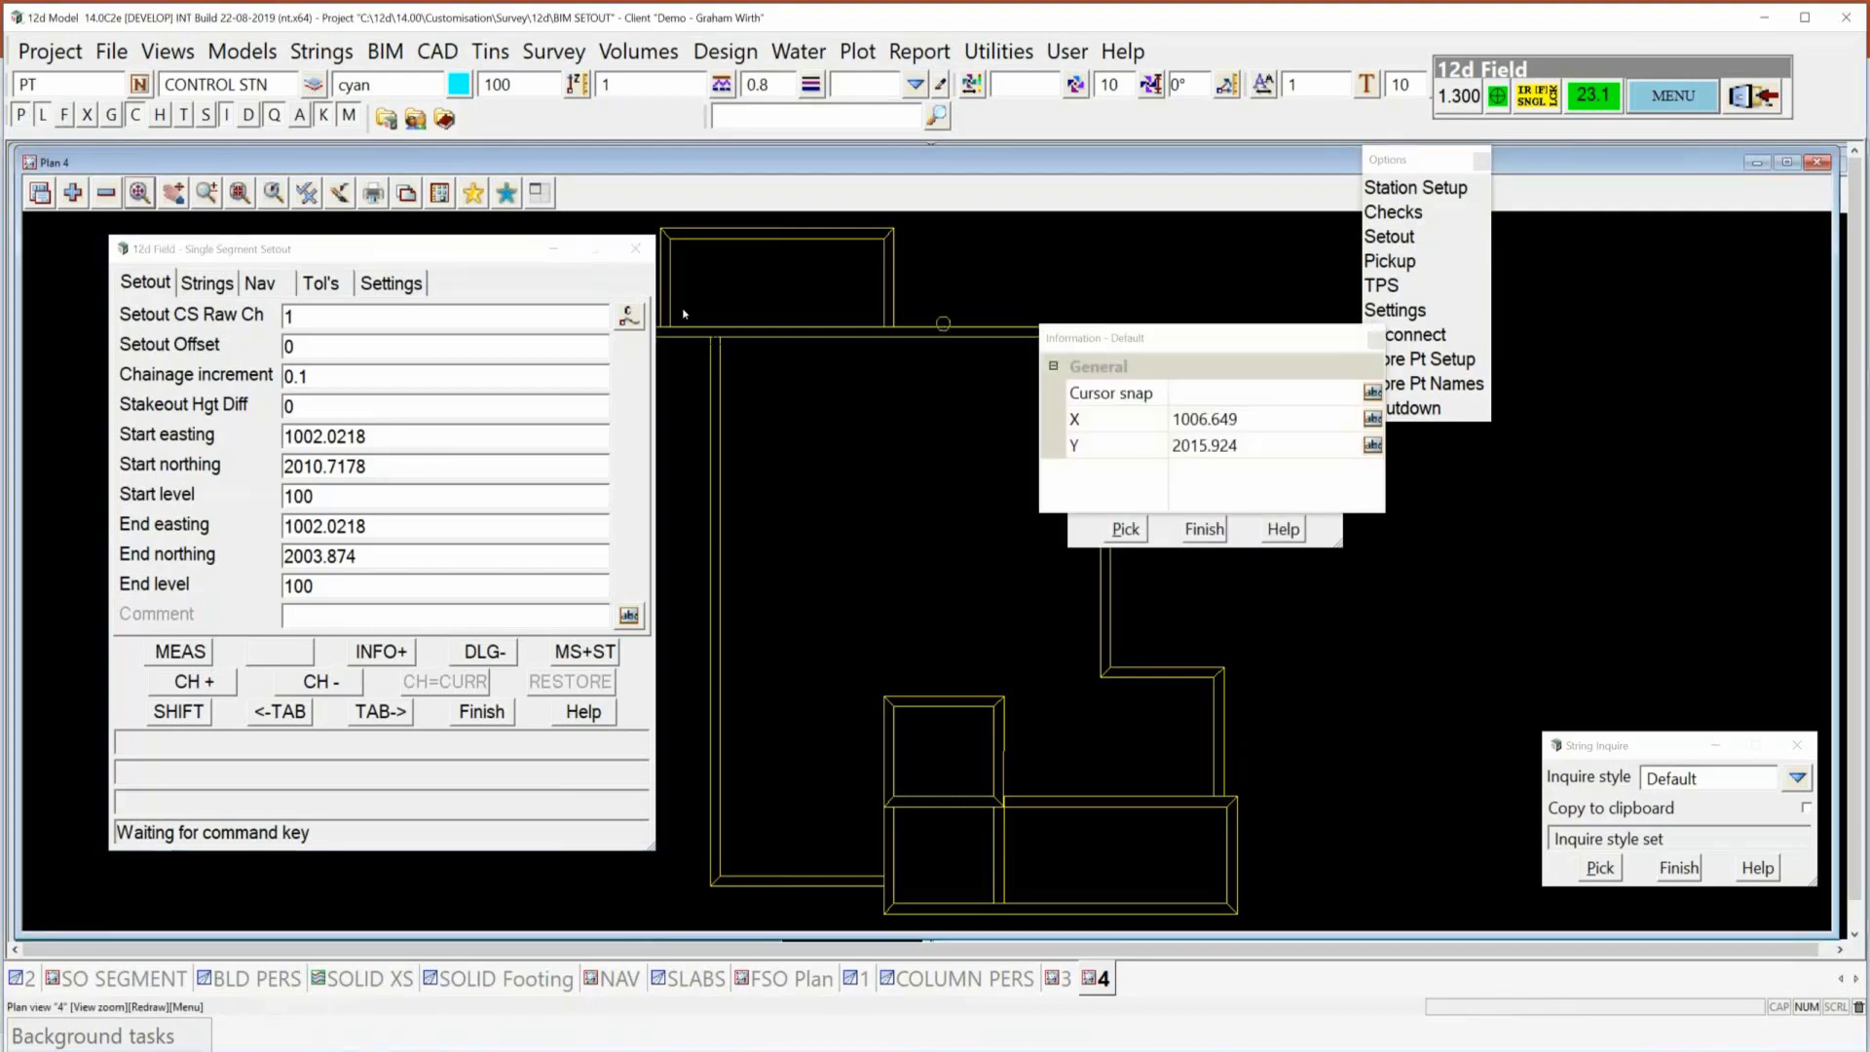
left_click(926, 329)
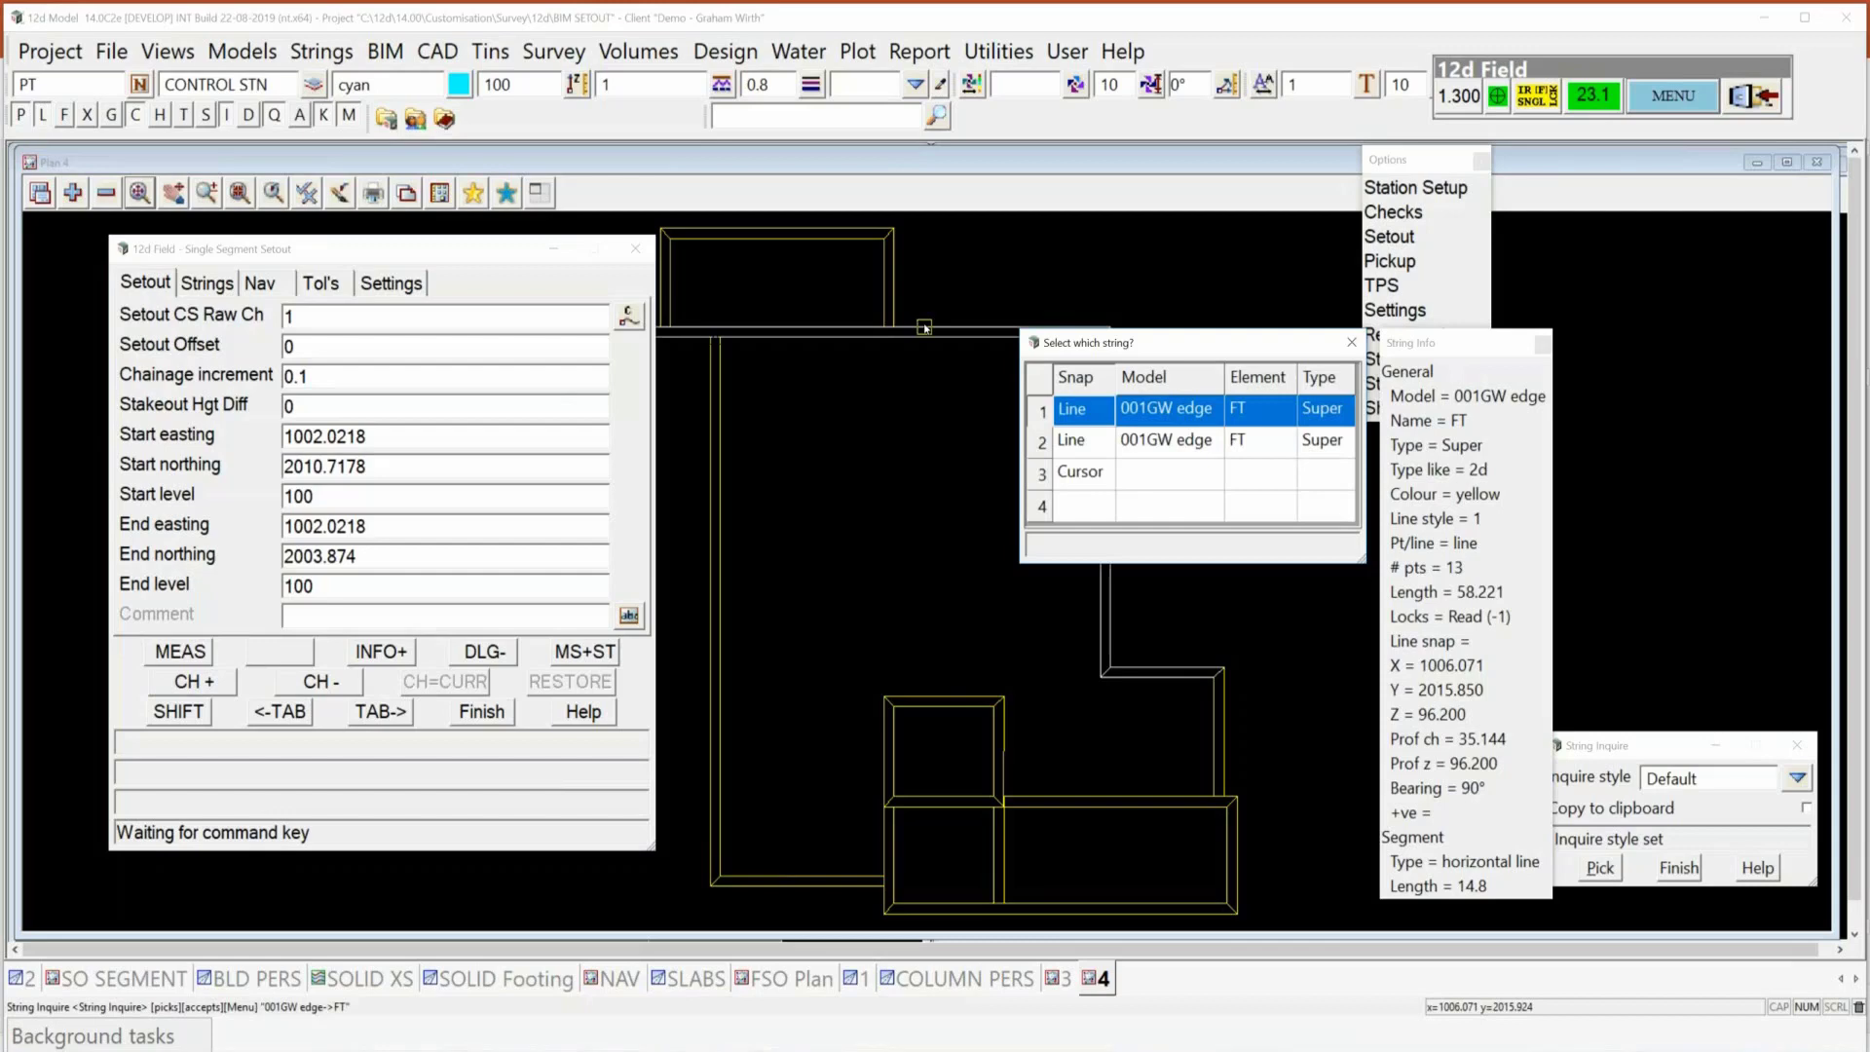
left_click(1171, 682)
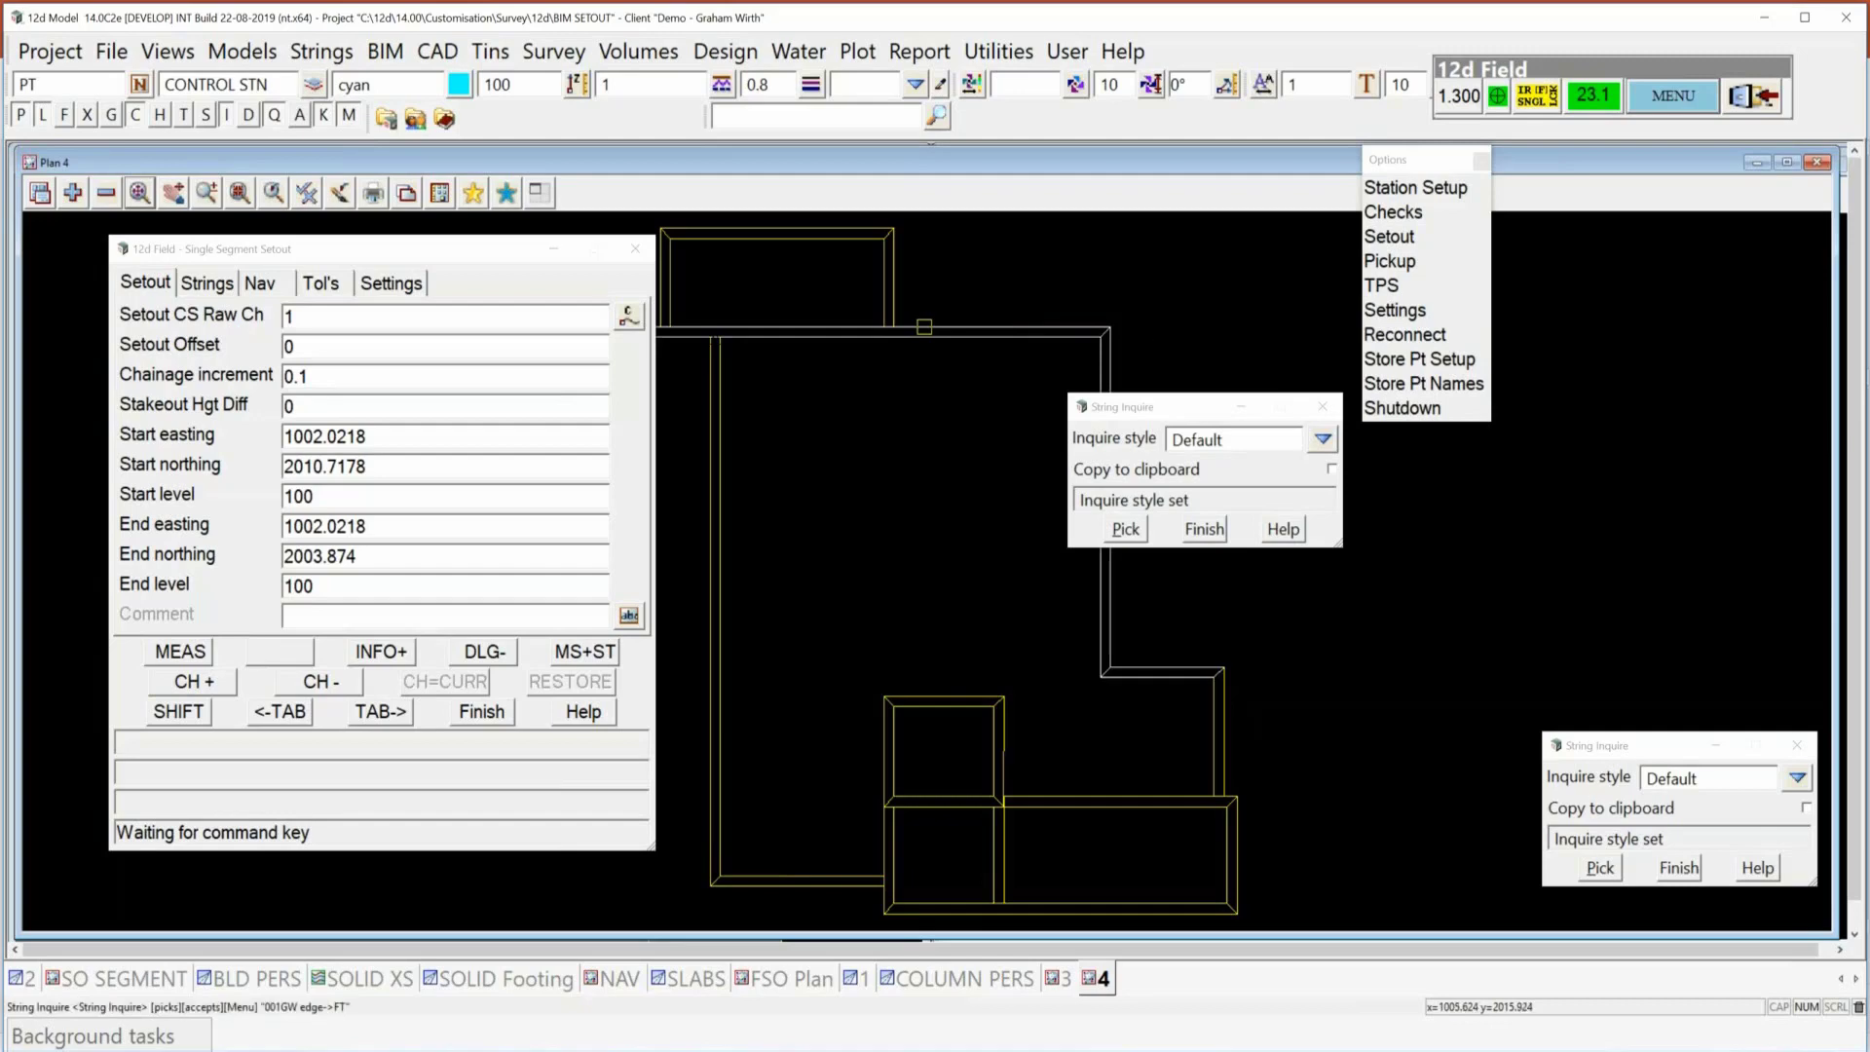
left_click(1217, 529)
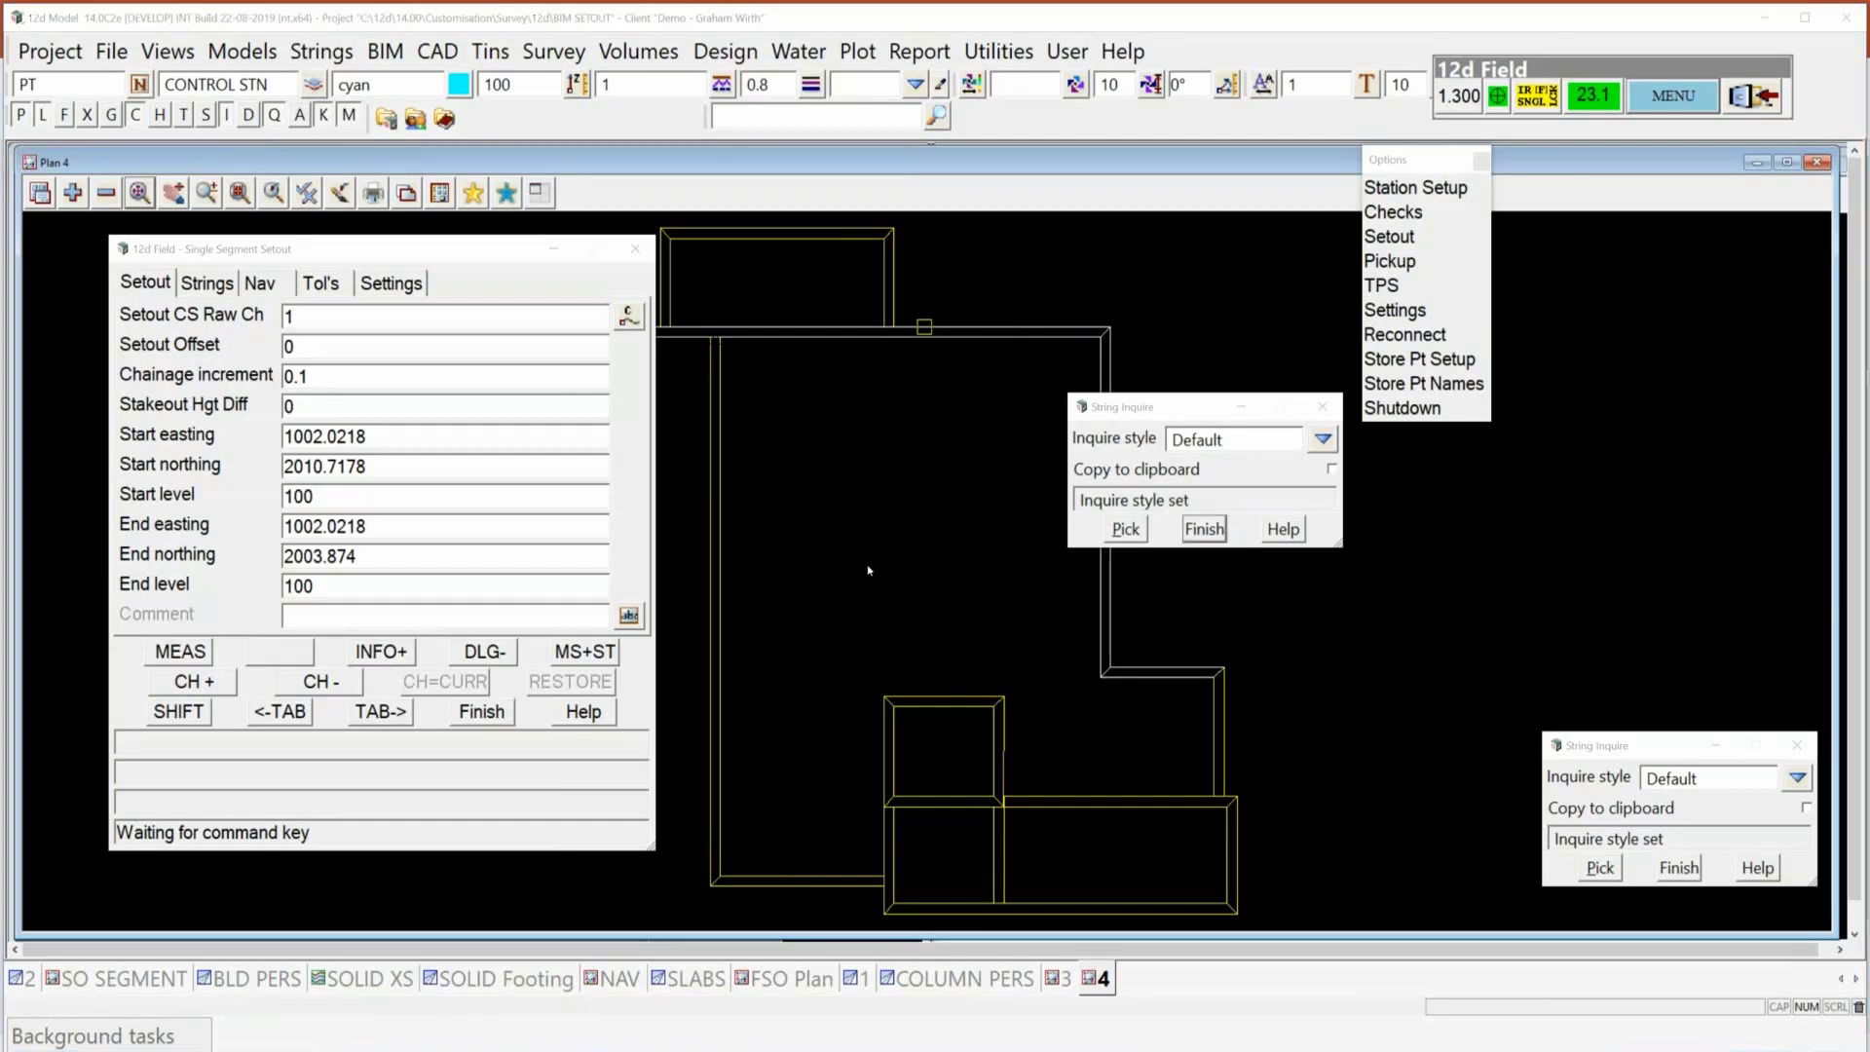
Choose the FT string along the upper edge of the main footing outline for the segment setout and close the session.
left_click(218, 284)
left_click(628, 407)
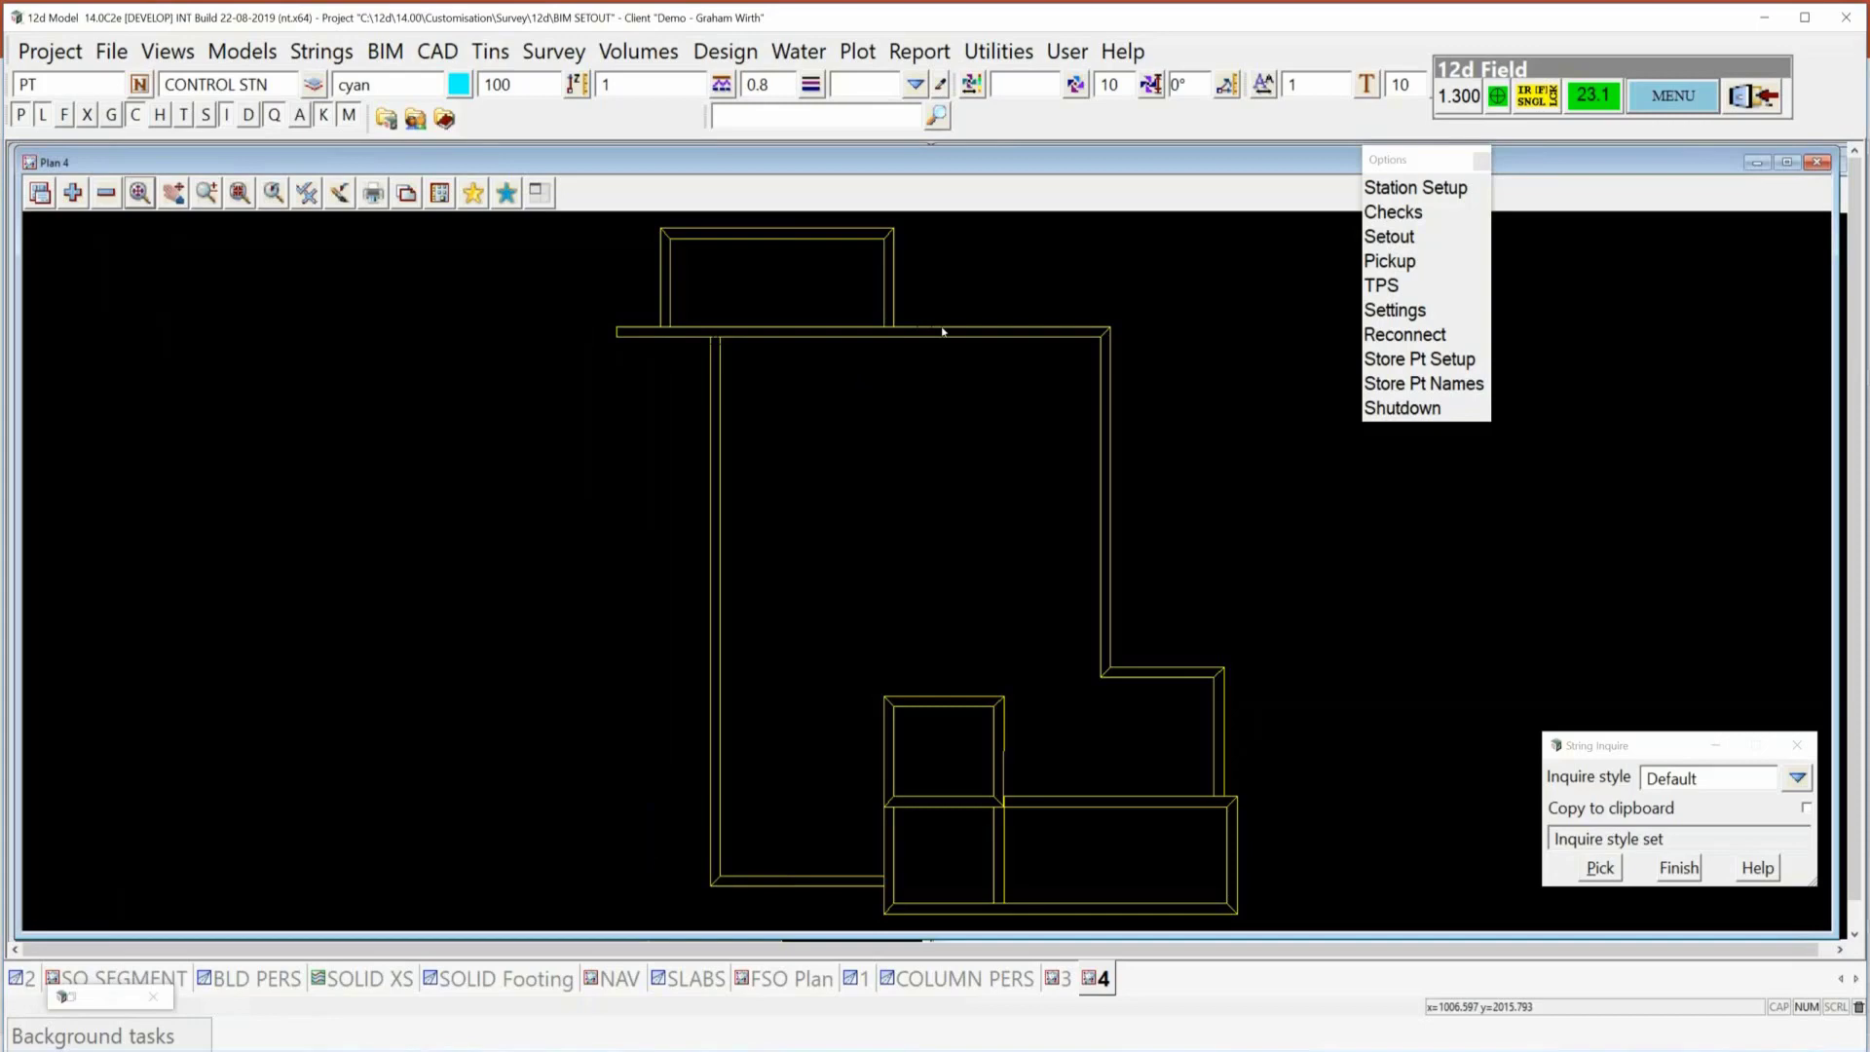
left_click(942, 332)
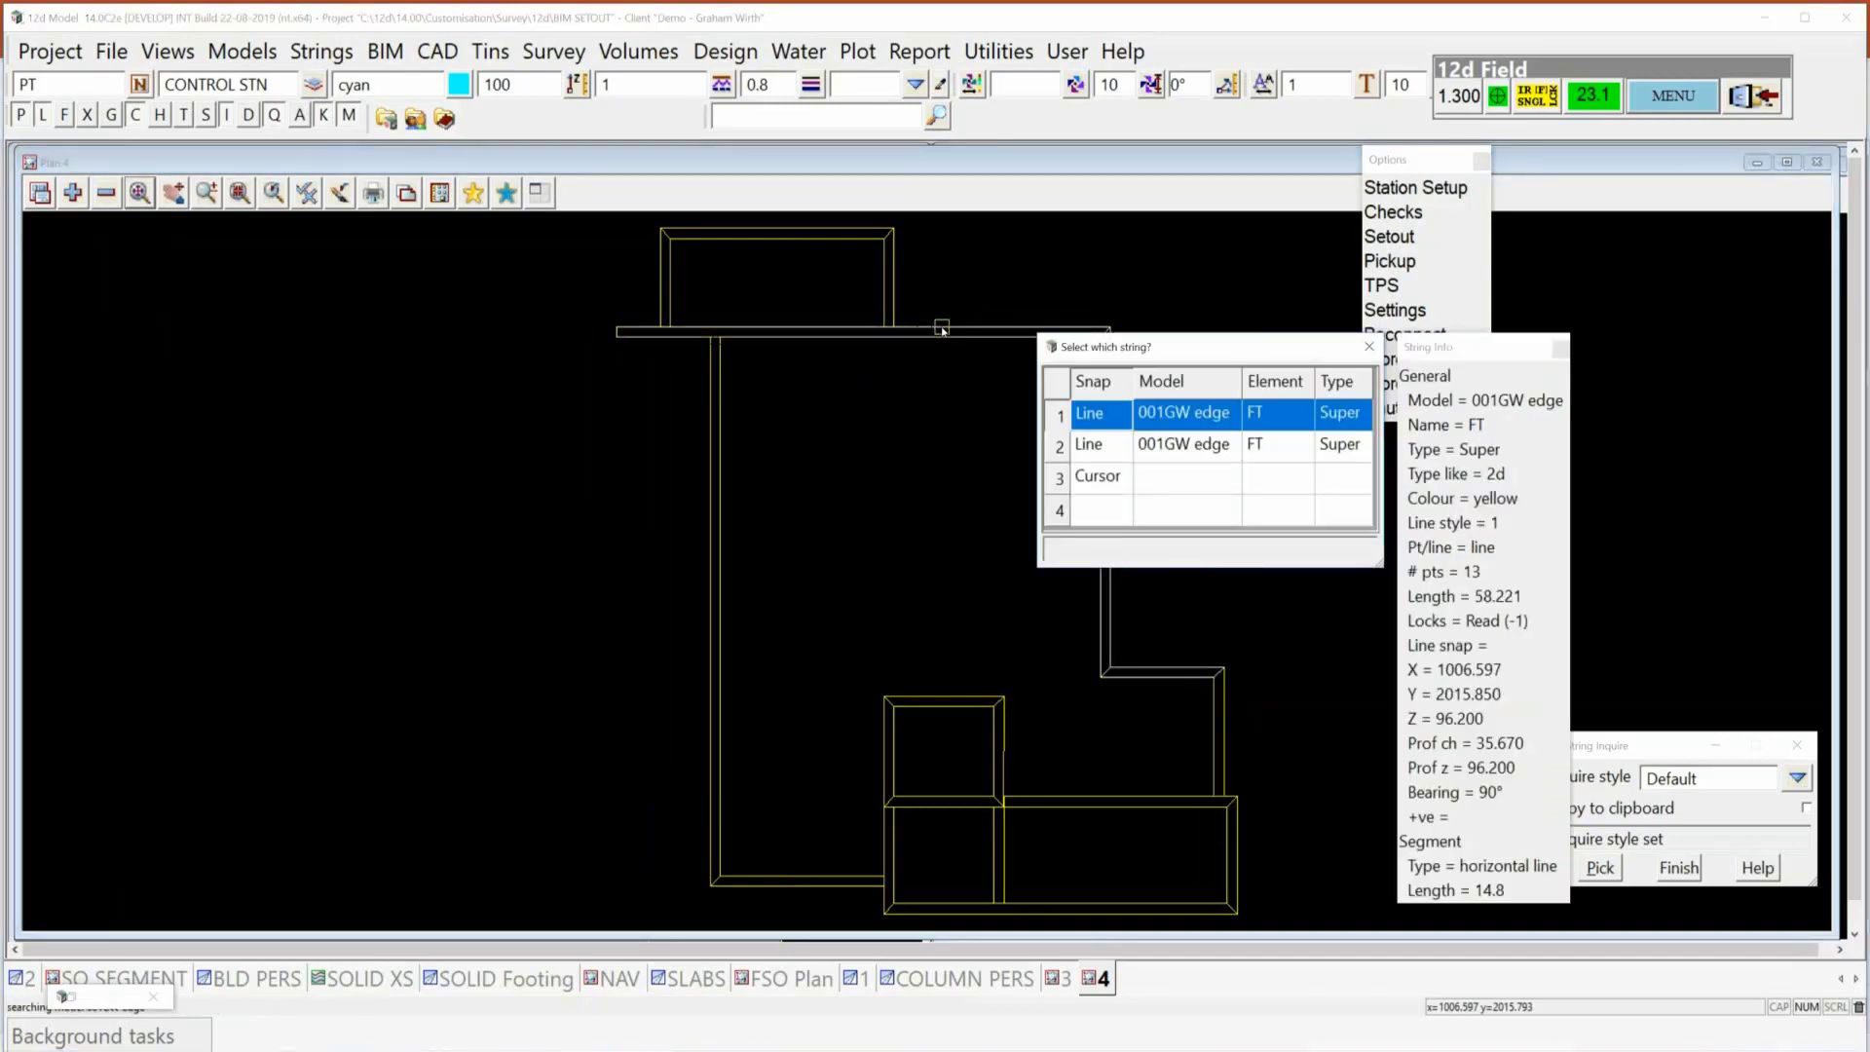
left_click(793, 543)
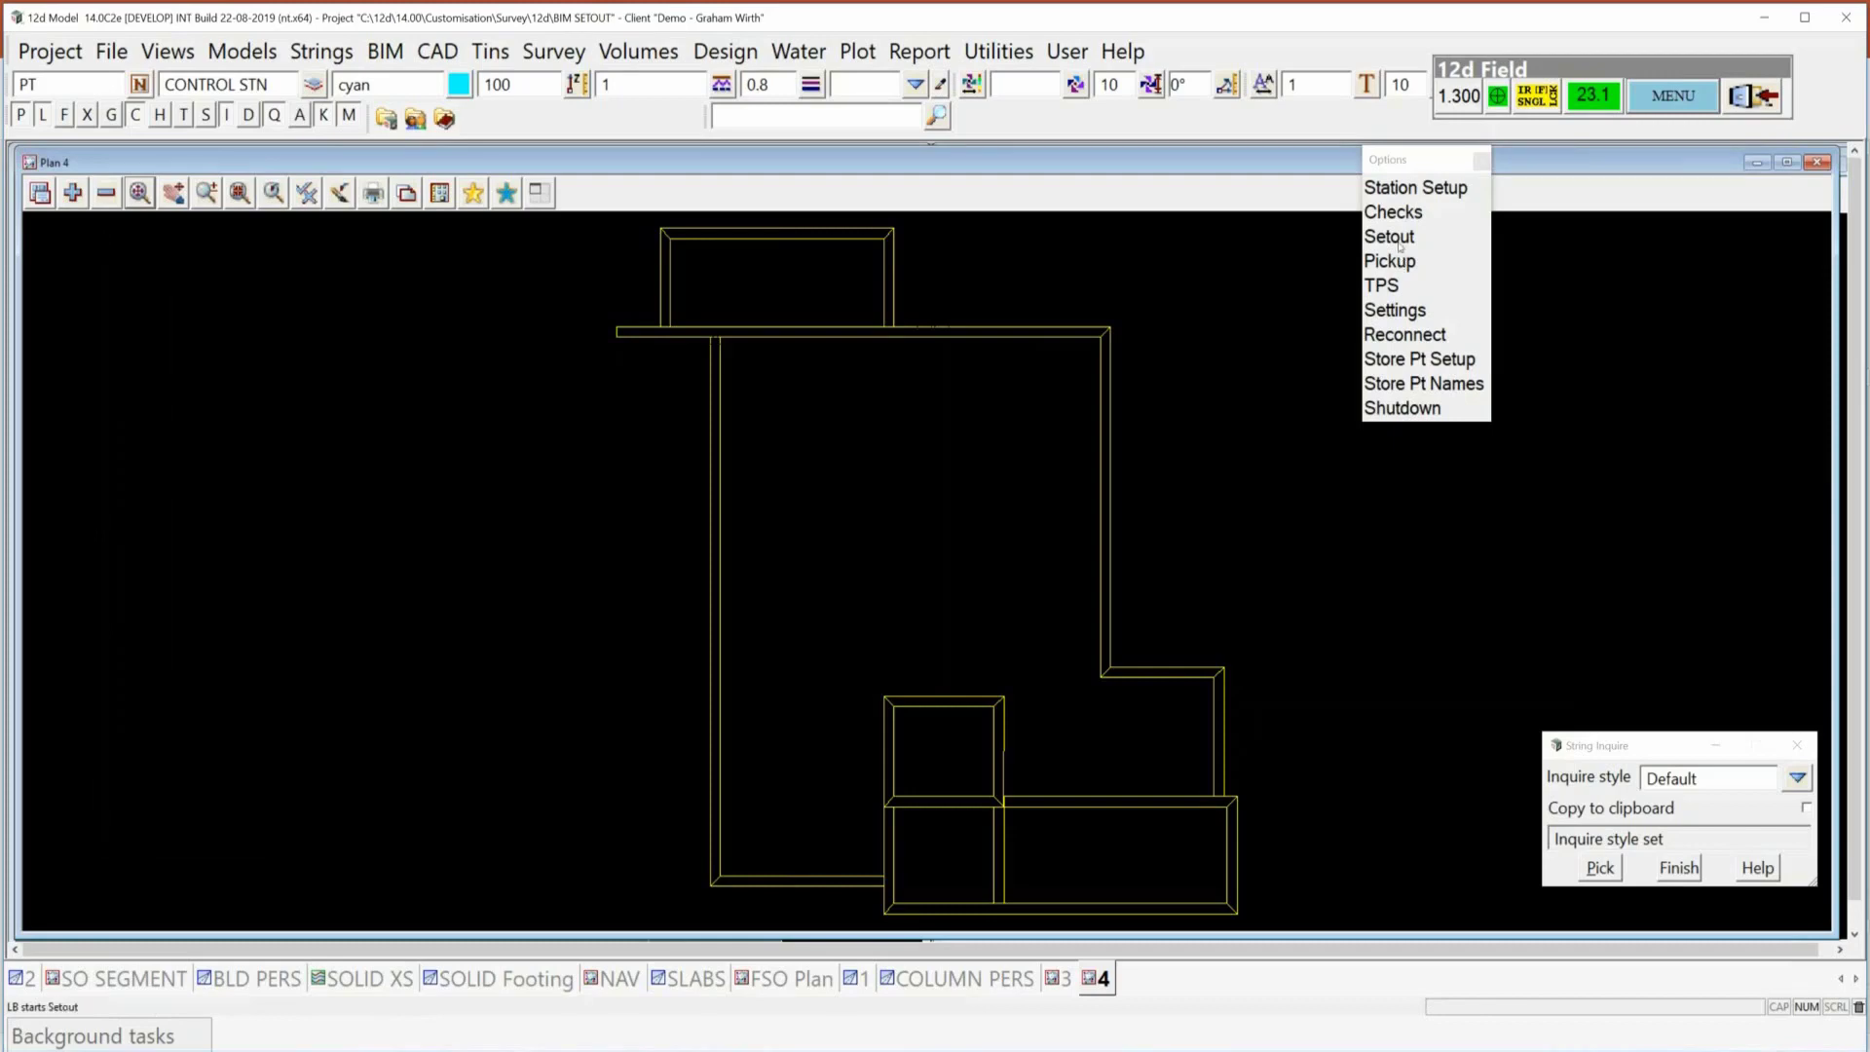
Open the 12d Field Point Setout to view its settings and finish it without selecting a point.
left_click(1395, 238)
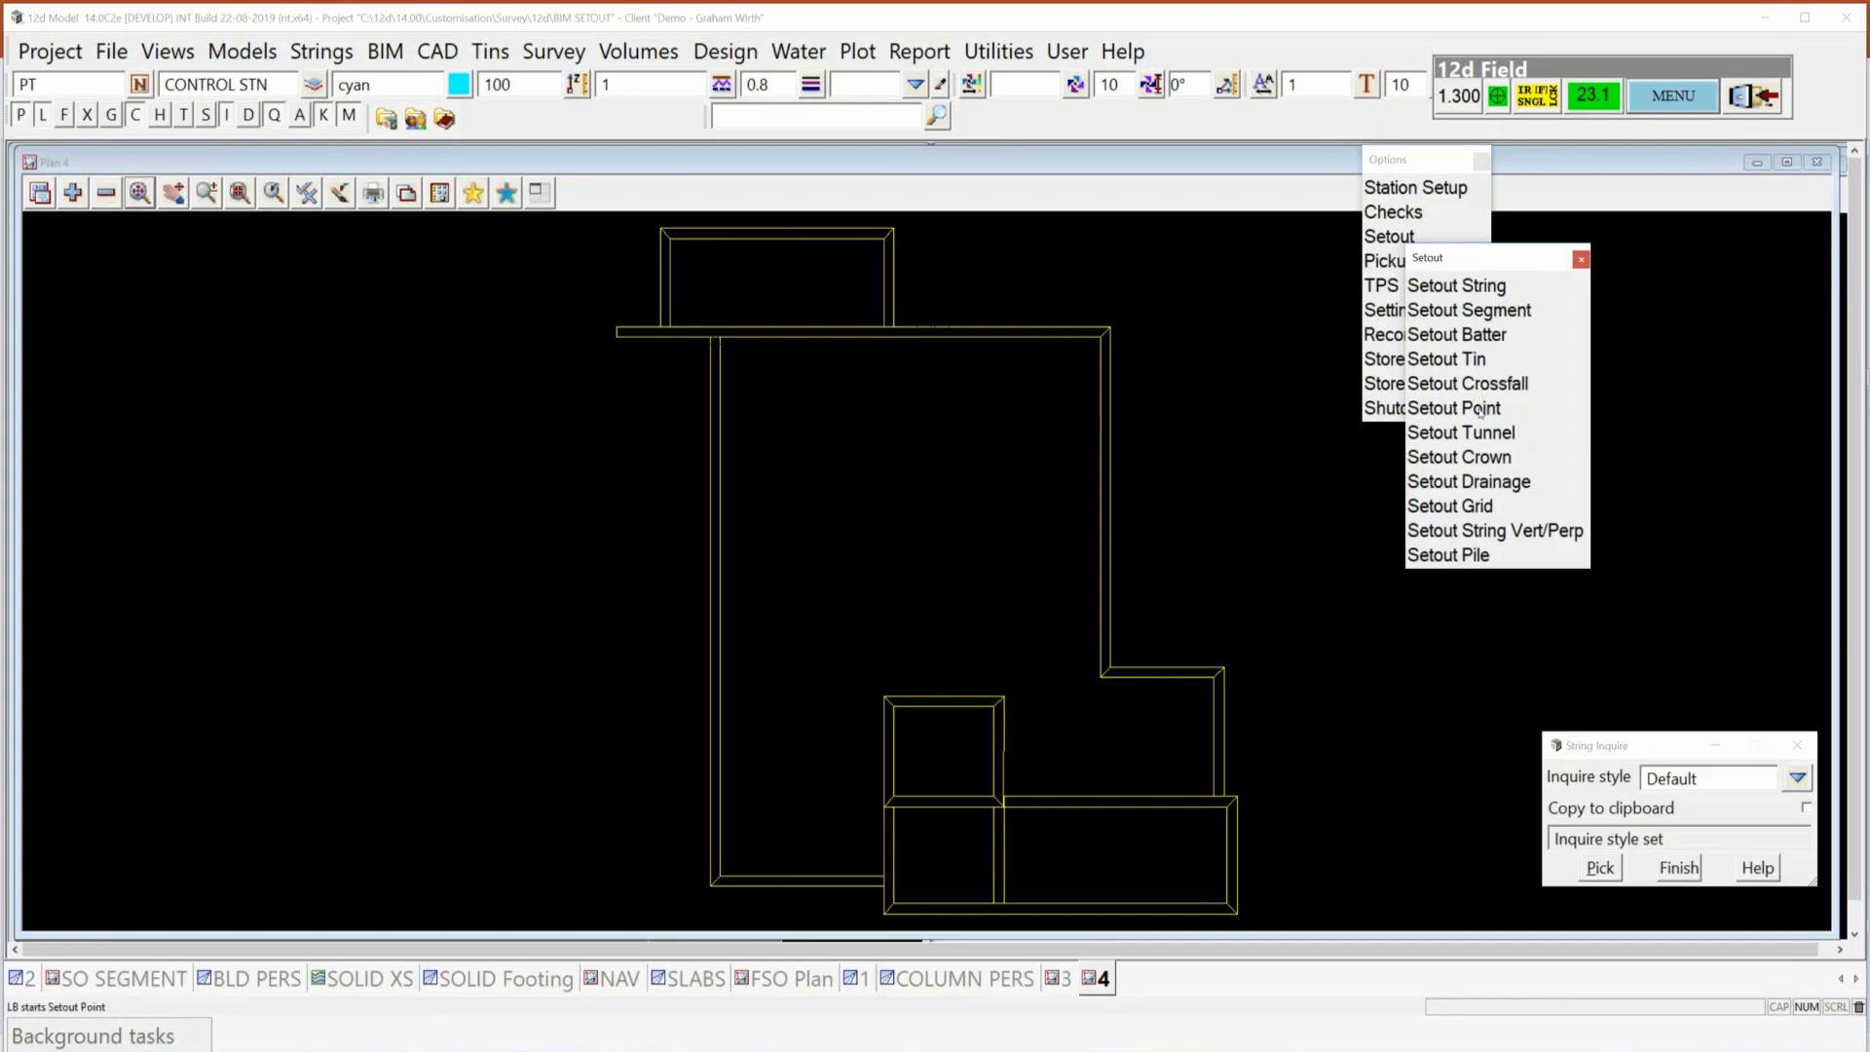
left_click(1480, 409)
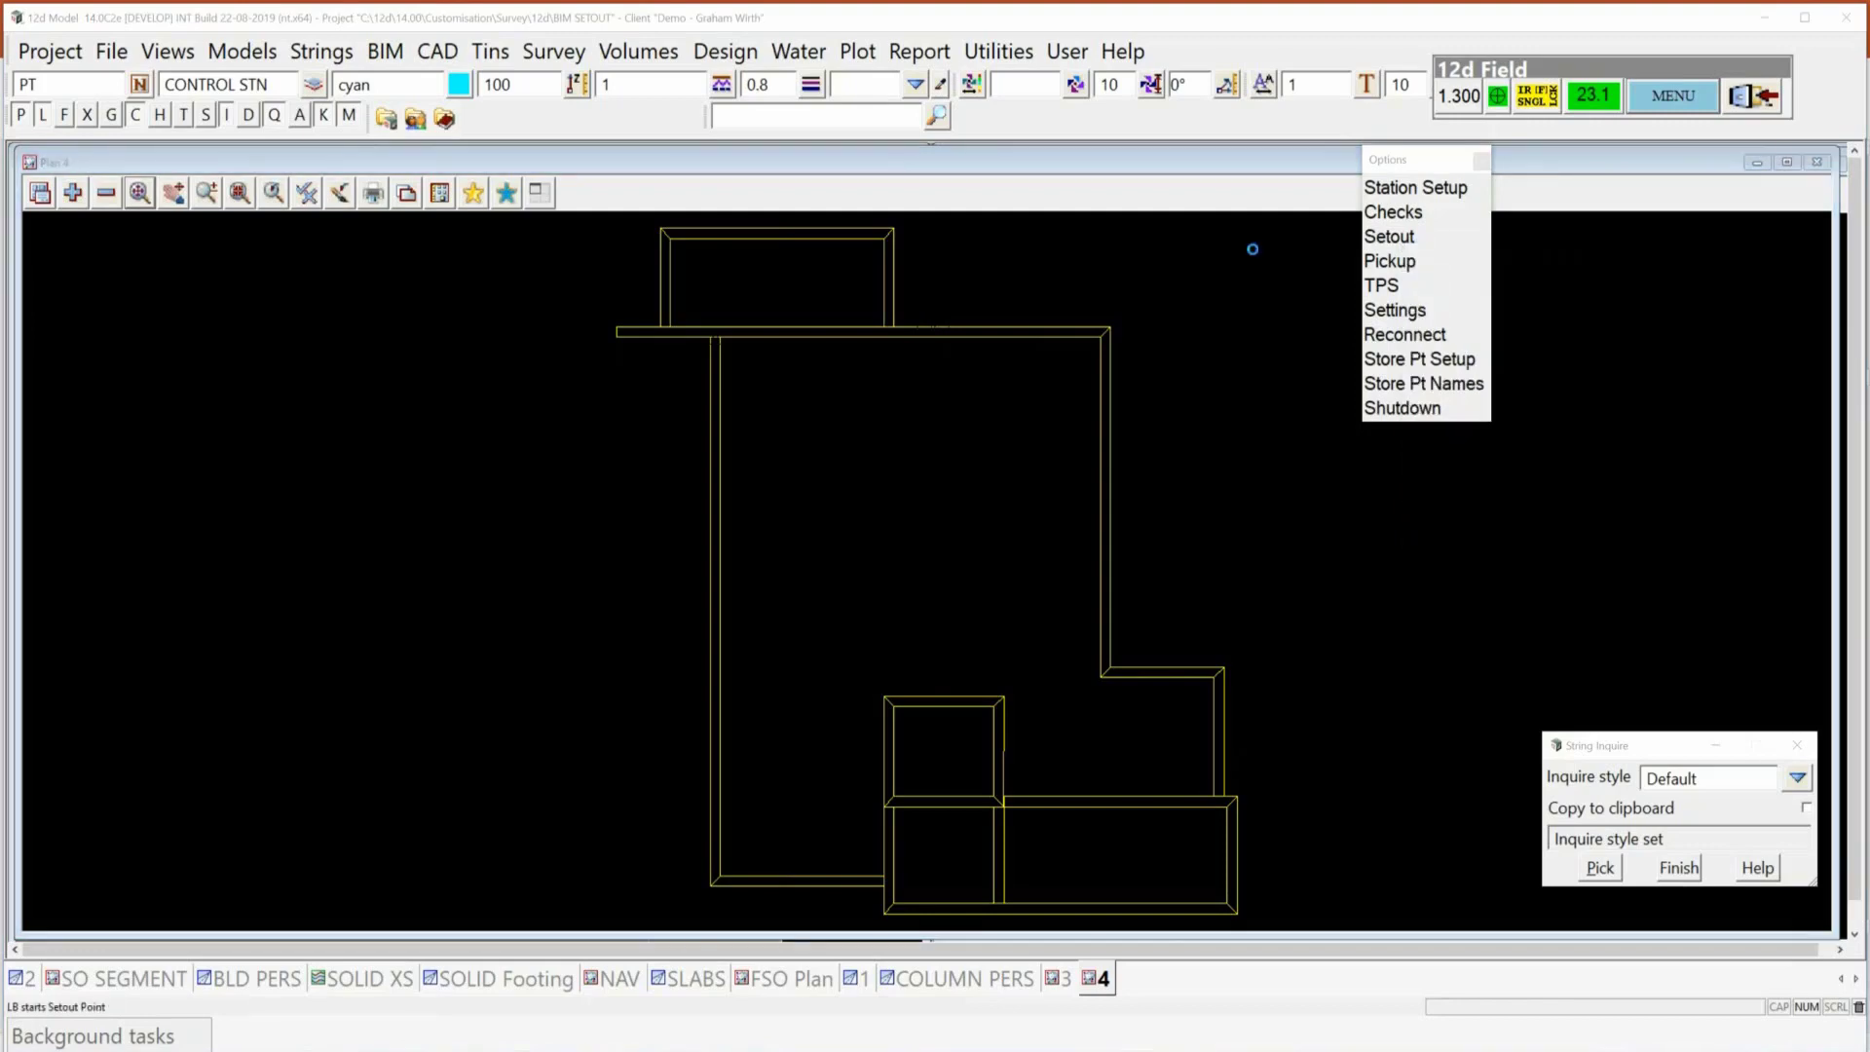
left_click_drag(1022, 188, 146, 251)
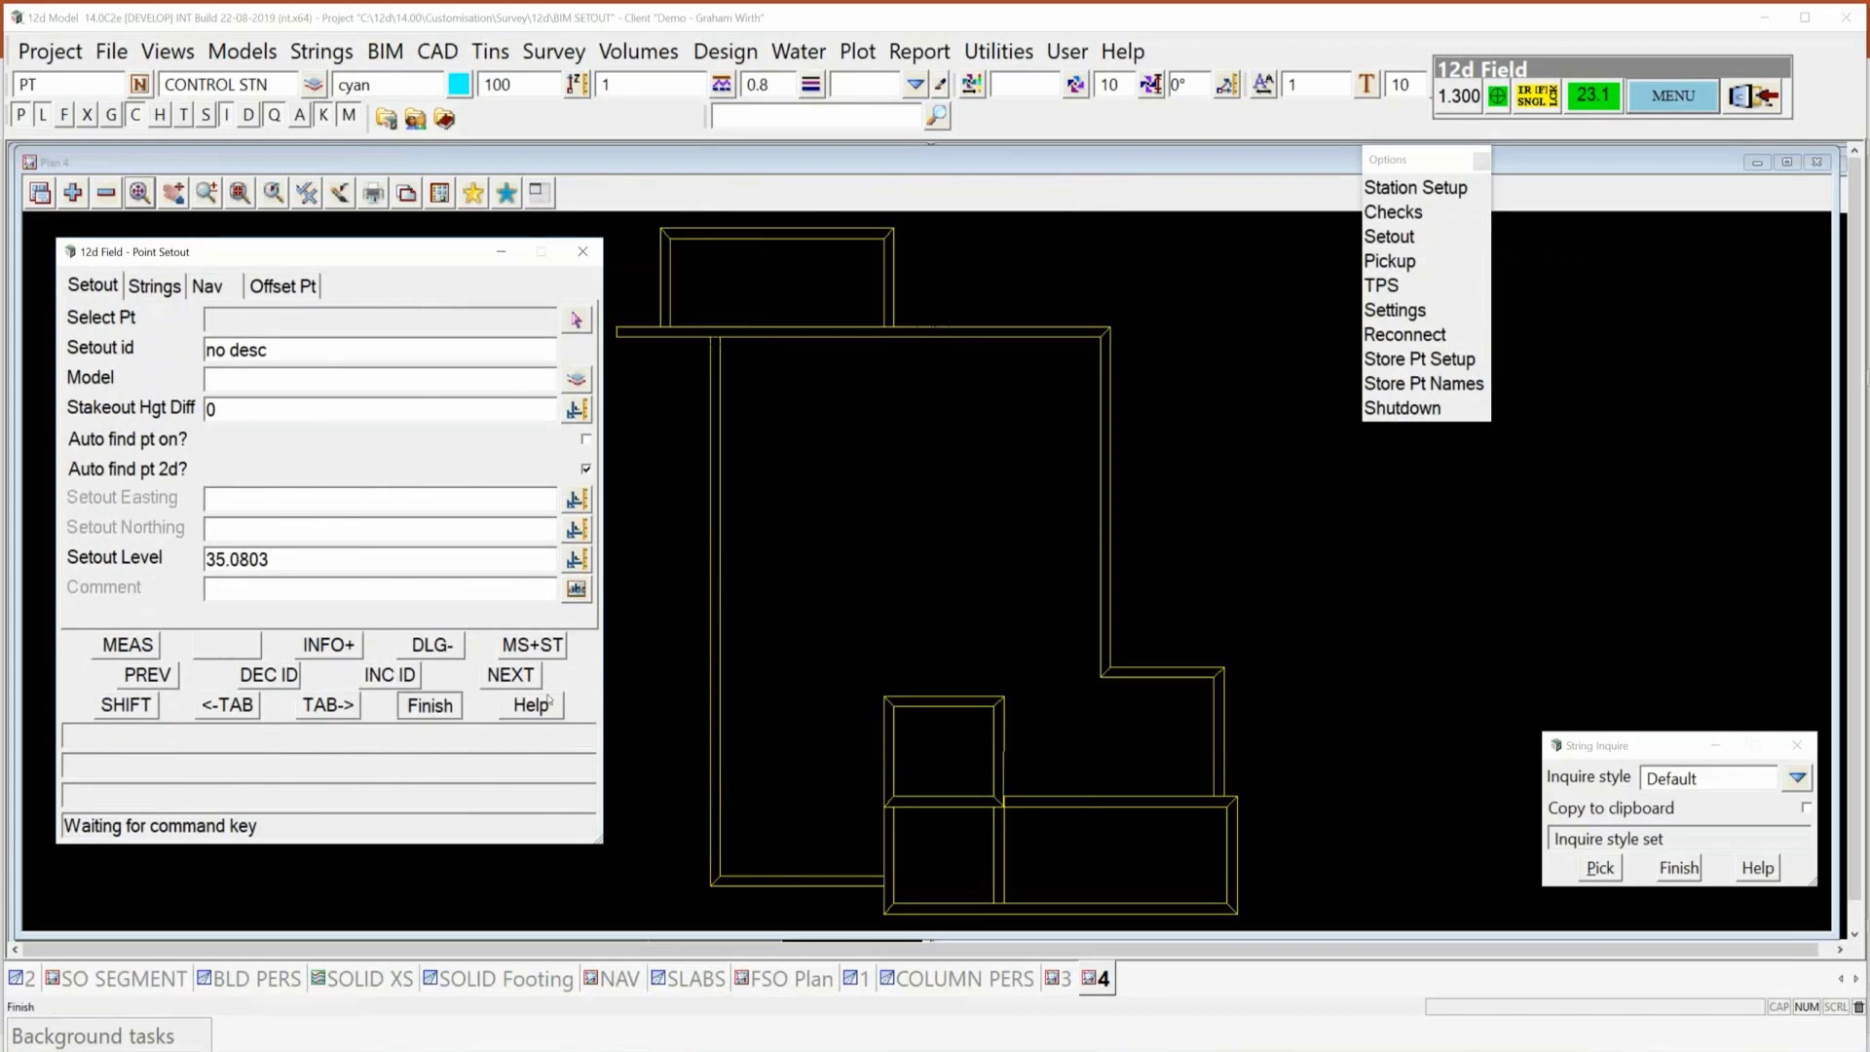
left_click(431, 705)
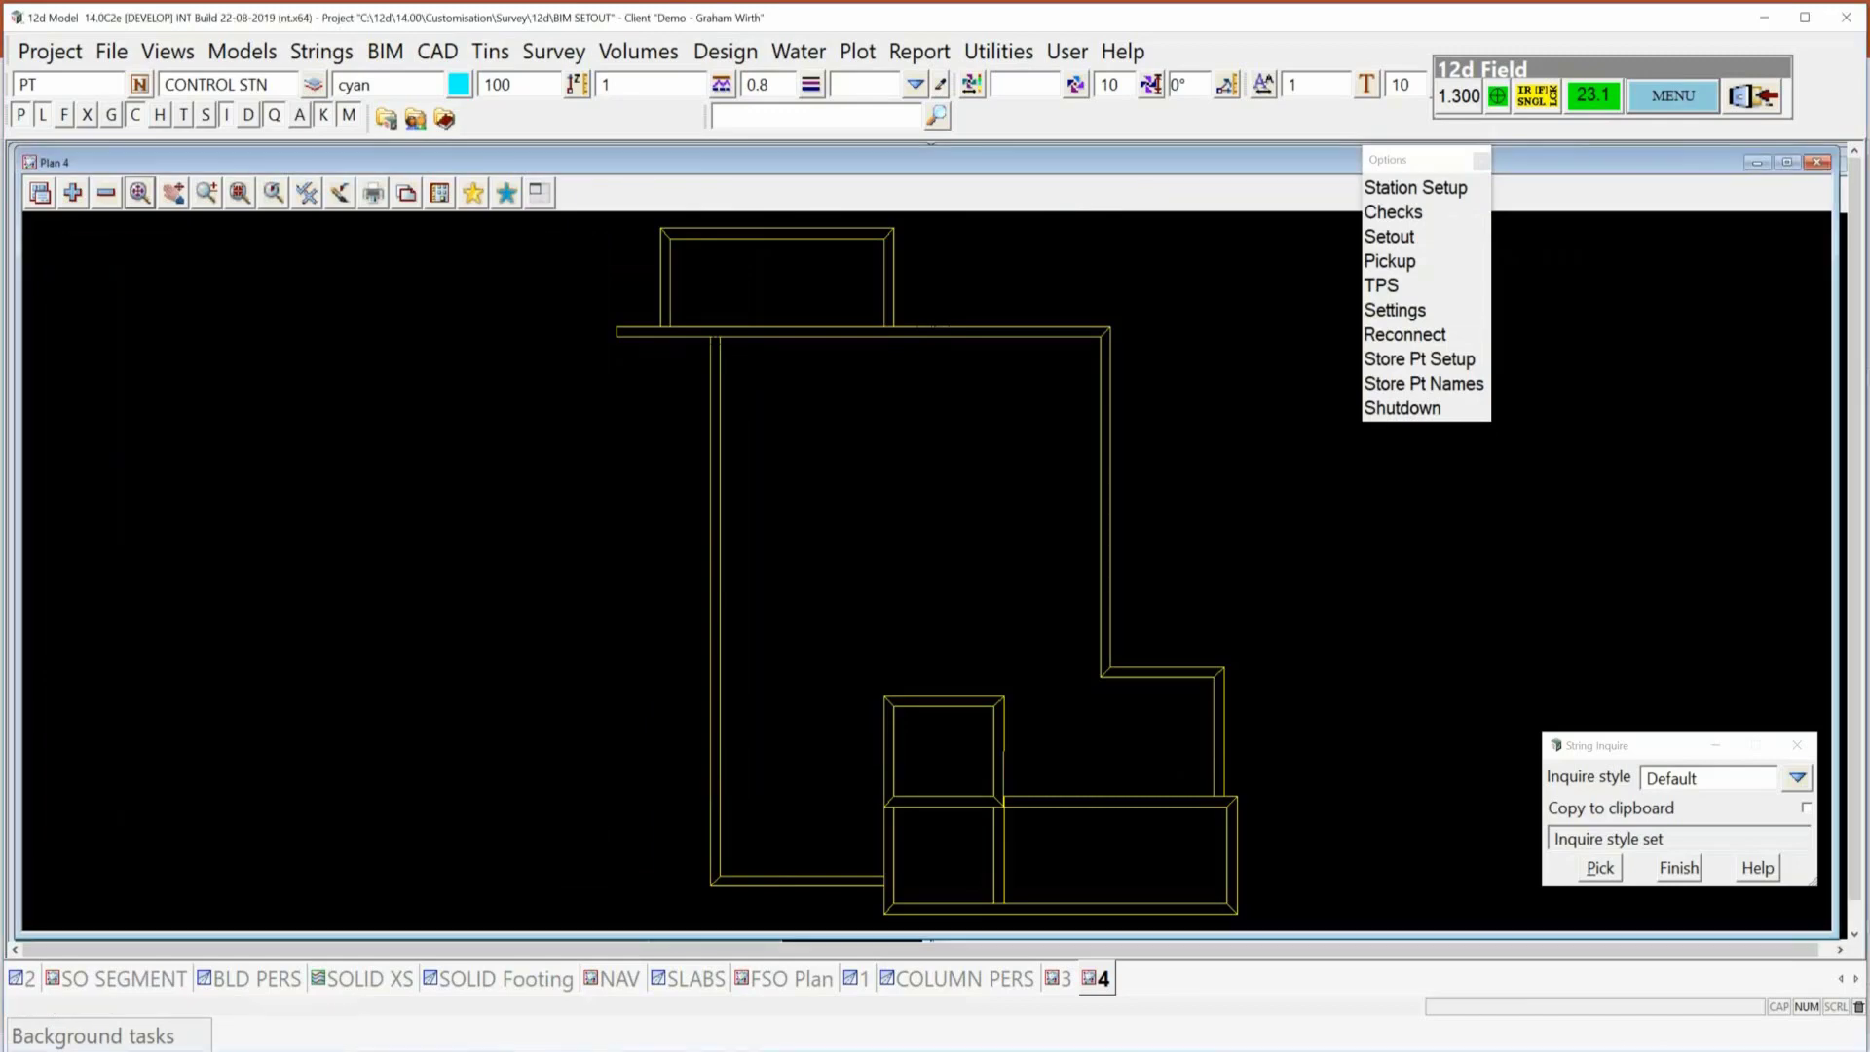
Switch to the "BIM Setout using 12d Field" presentation in PowerPoint.
mouse_move(716, 1050)
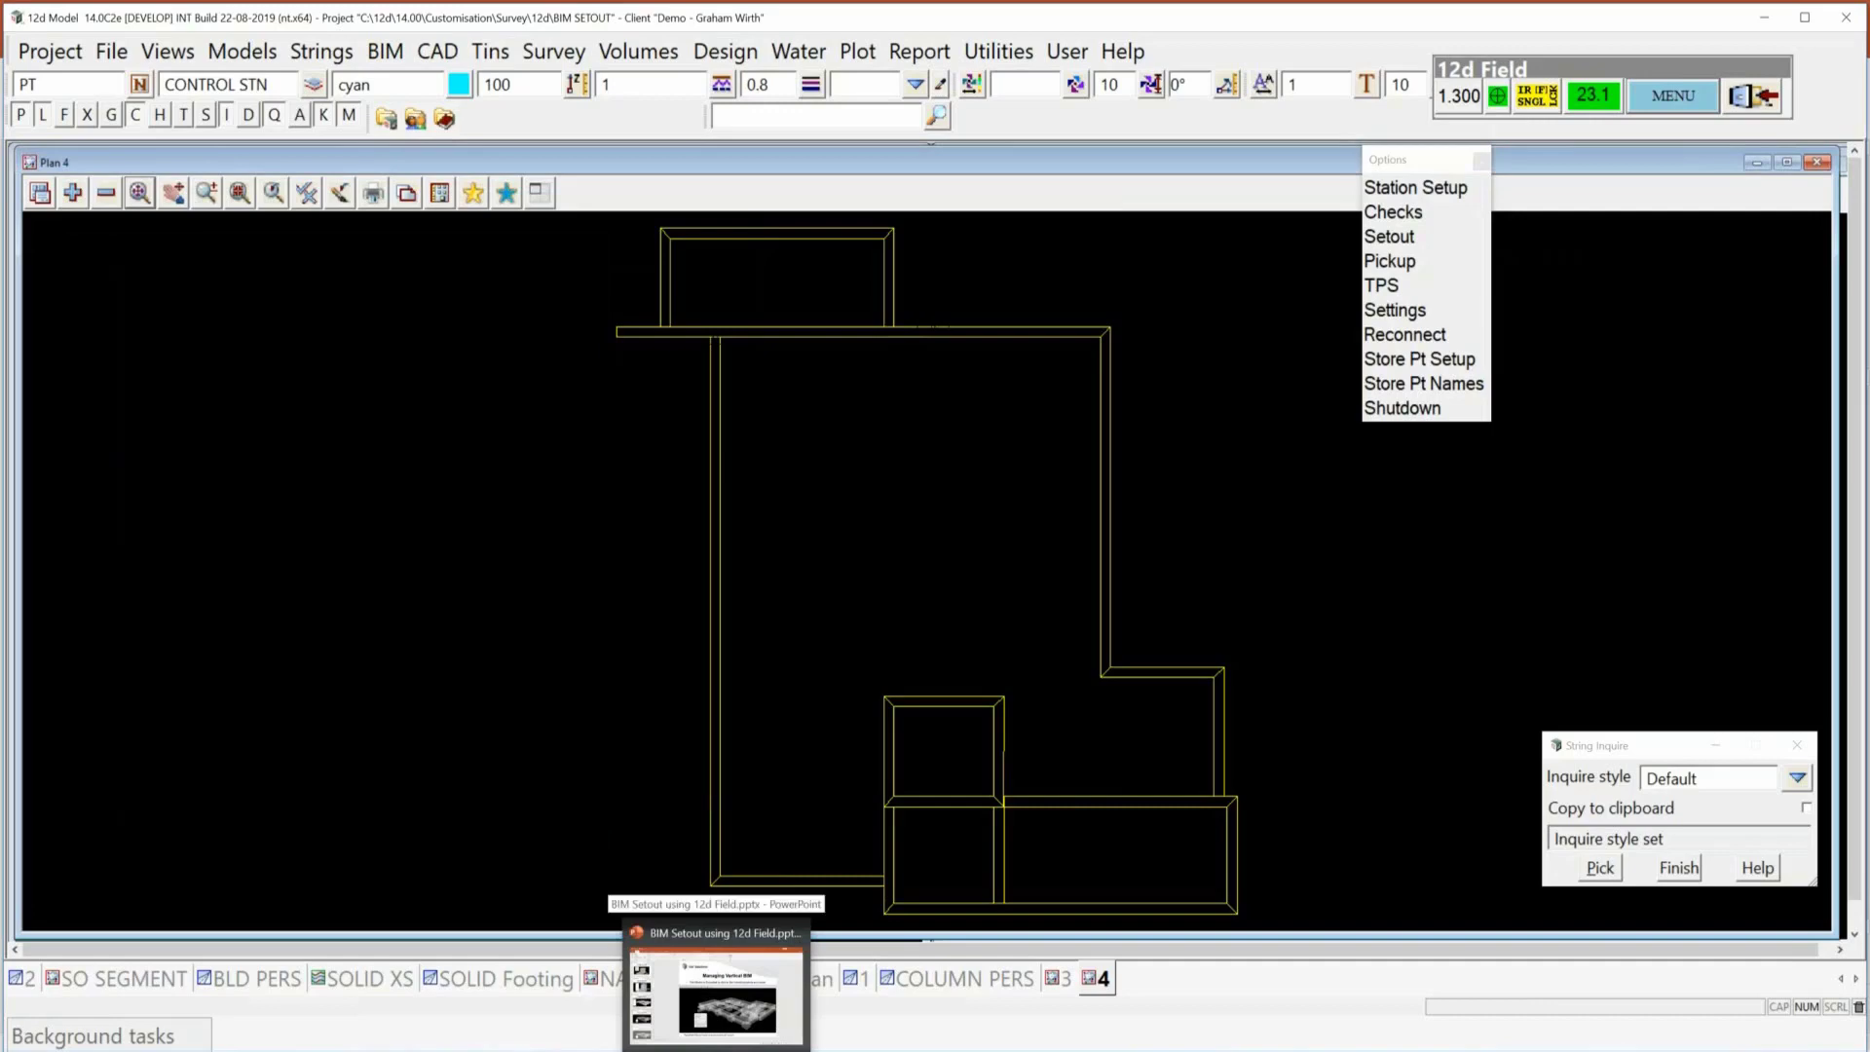